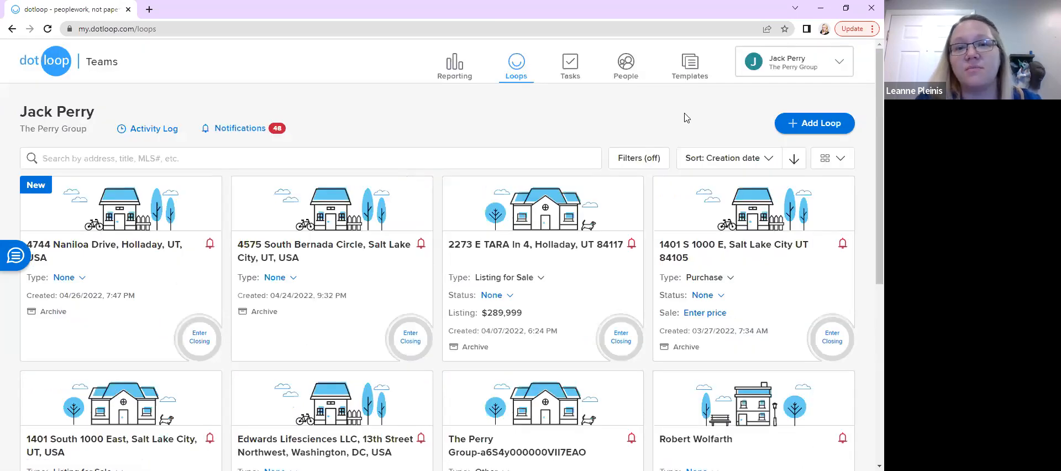
Create a new loop named "Perry Group Dotloop Training", skipping the template and photo
scroll(686, 118, "down", 1)
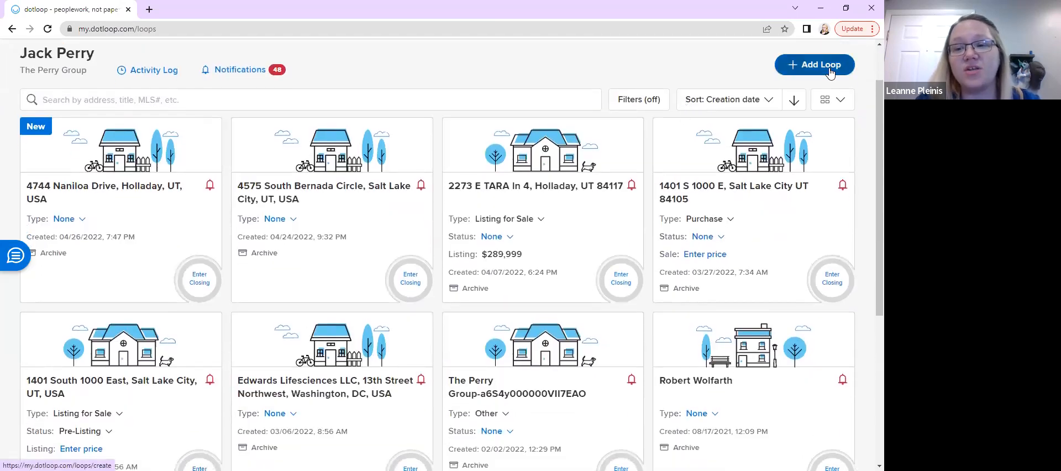
left_click(830, 71)
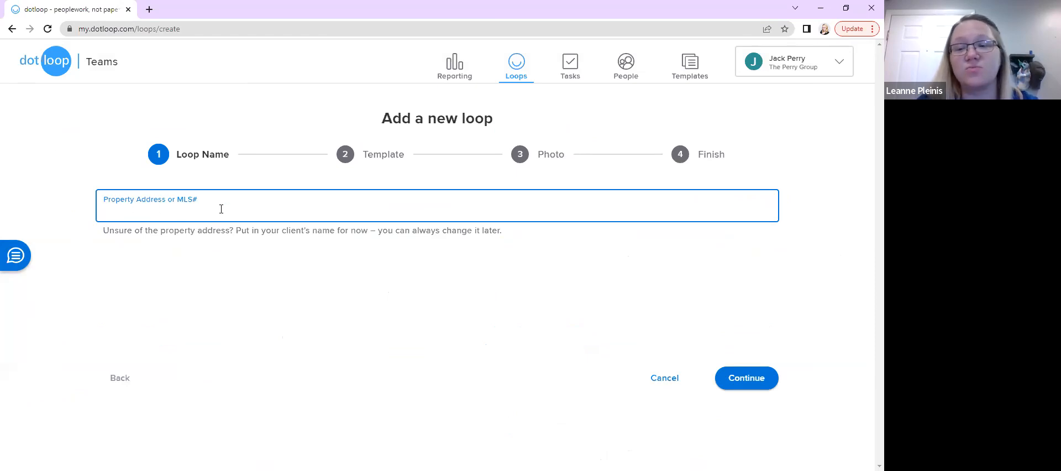
type("Perry Gr")
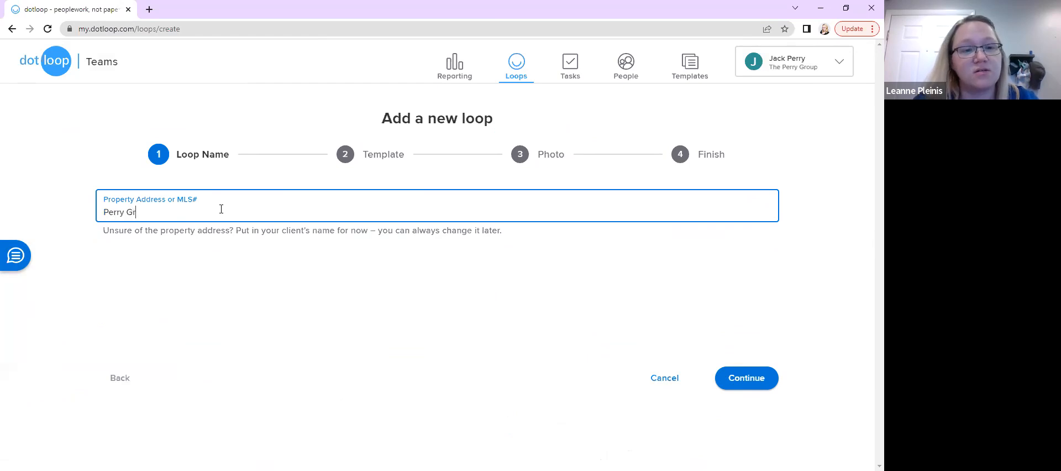
type("oup Dotloop Training")
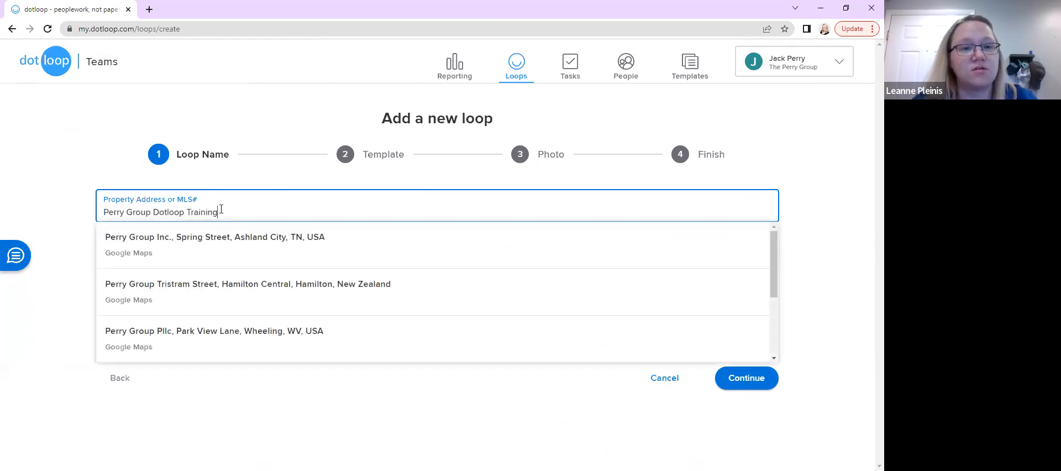
left_click(10, 98)
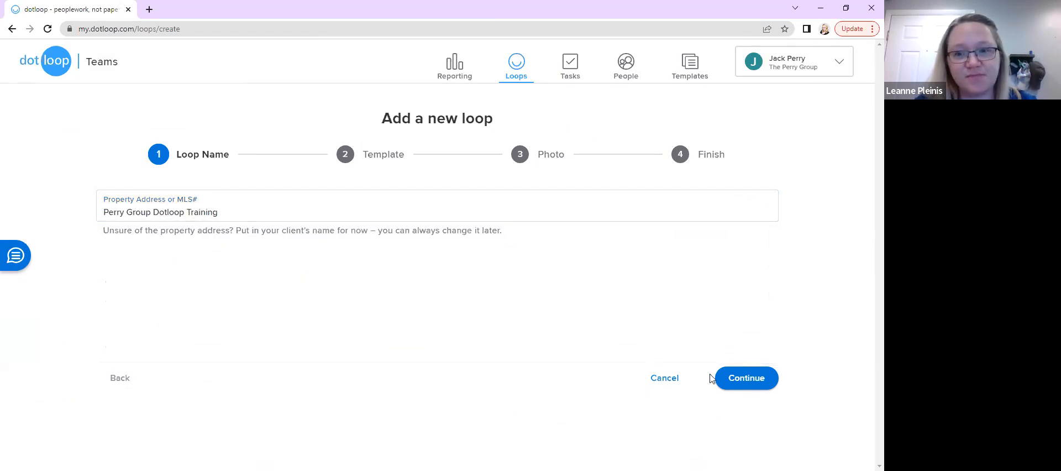
left_click(727, 382)
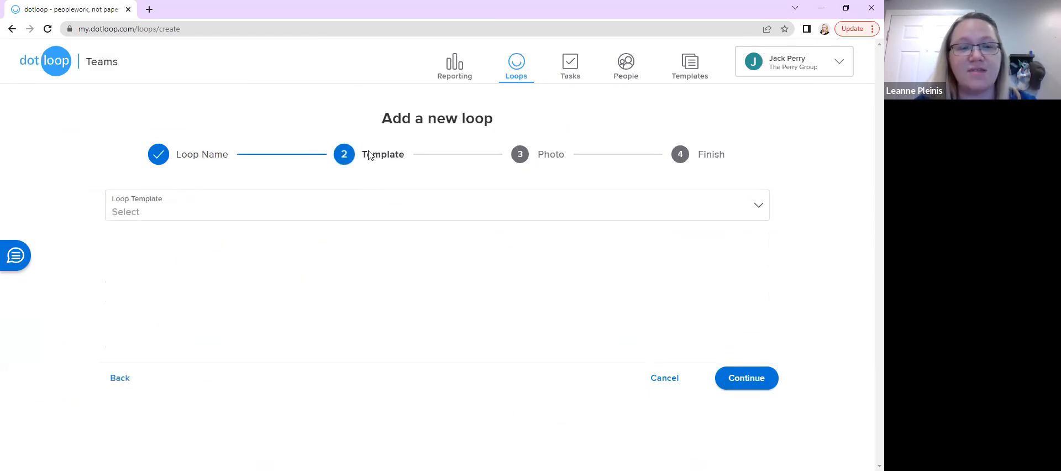
left_click(727, 379)
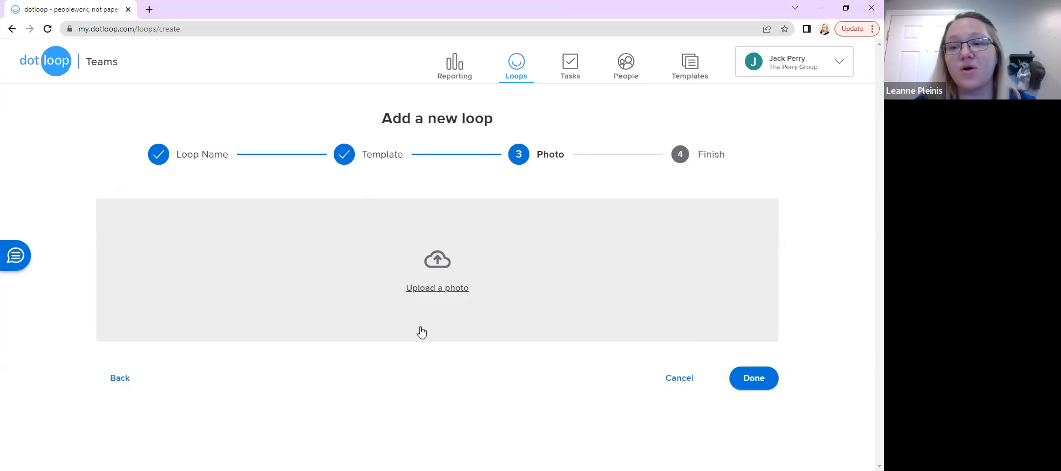
left_click(737, 386)
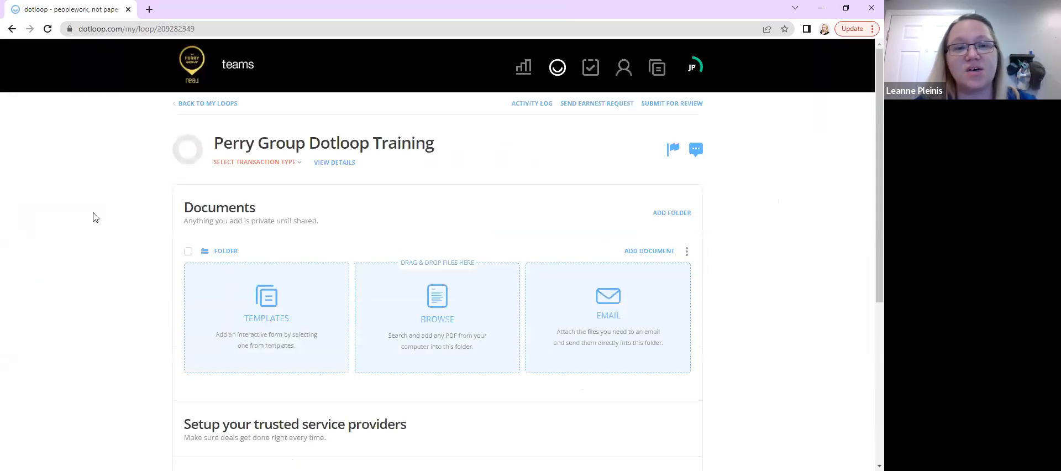
Set the new loop's transaction type to Purchase
left_click_drag(142, 206, 118, 256)
scroll(118, 257, "down", 2)
scroll(118, 257, "up", 2)
left_click(118, 256)
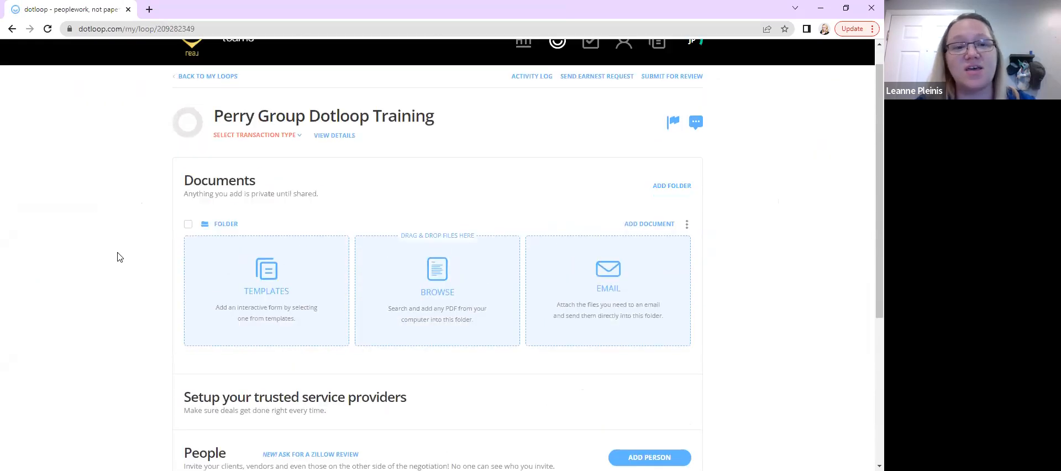
left_click(273, 137)
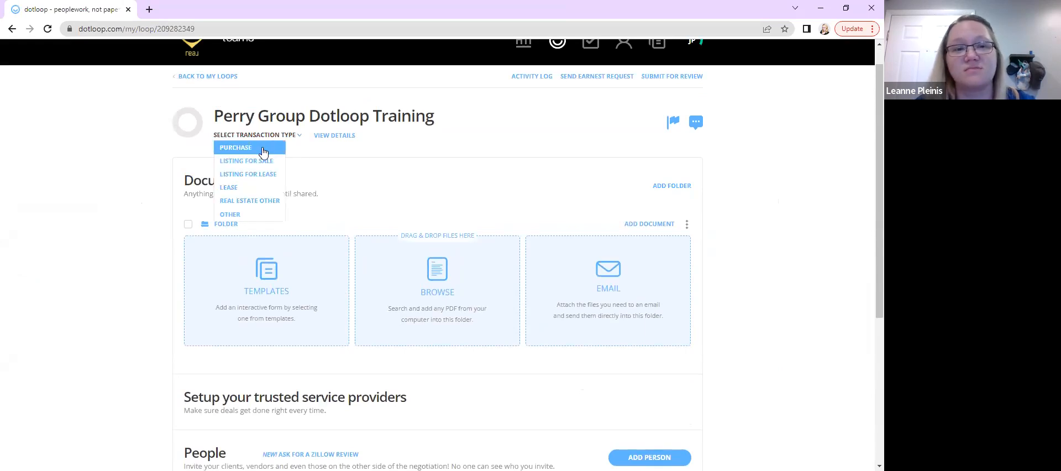
left_click(234, 148)
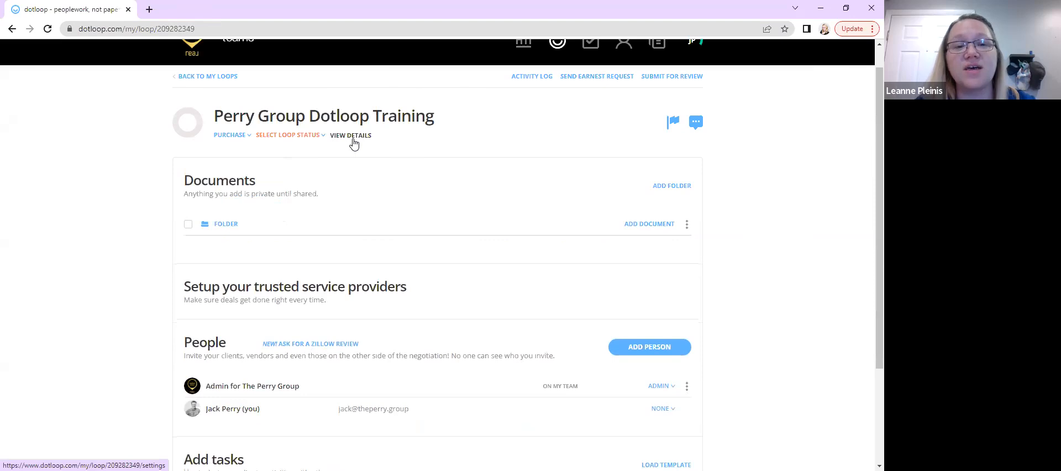
Open the loop details and start adding a person, entering their full name and choosing their saved contact with e-mail
left_click(354, 142)
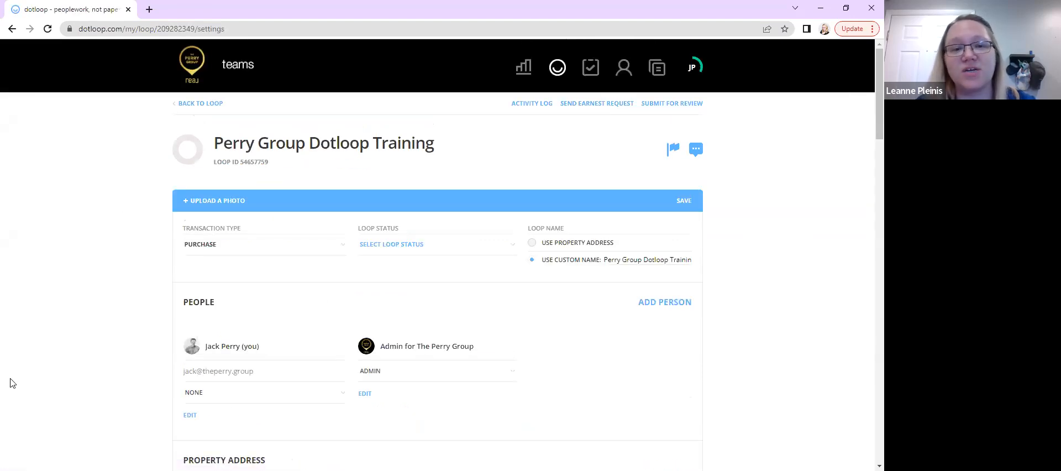
scroll(94, 323, "down", 5)
scroll(94, 322, "up", 2)
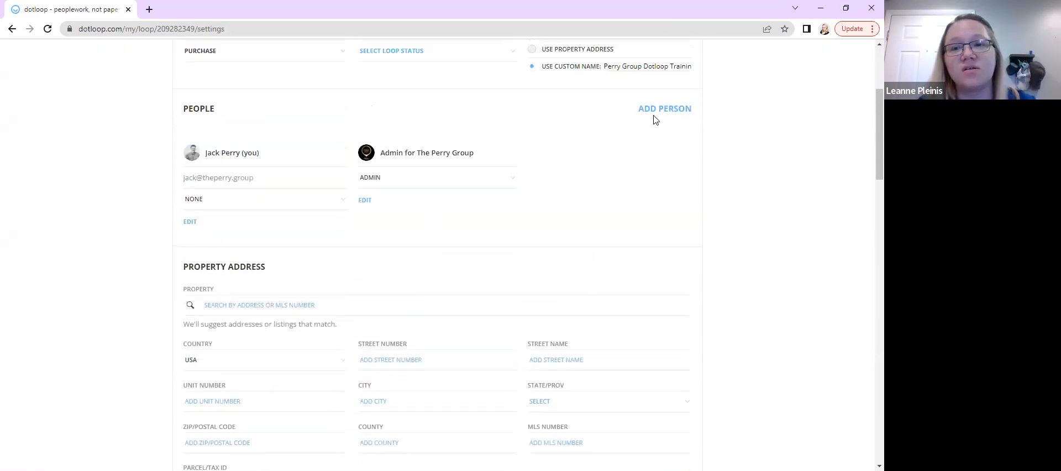
scroll(661, 123, "up", 1)
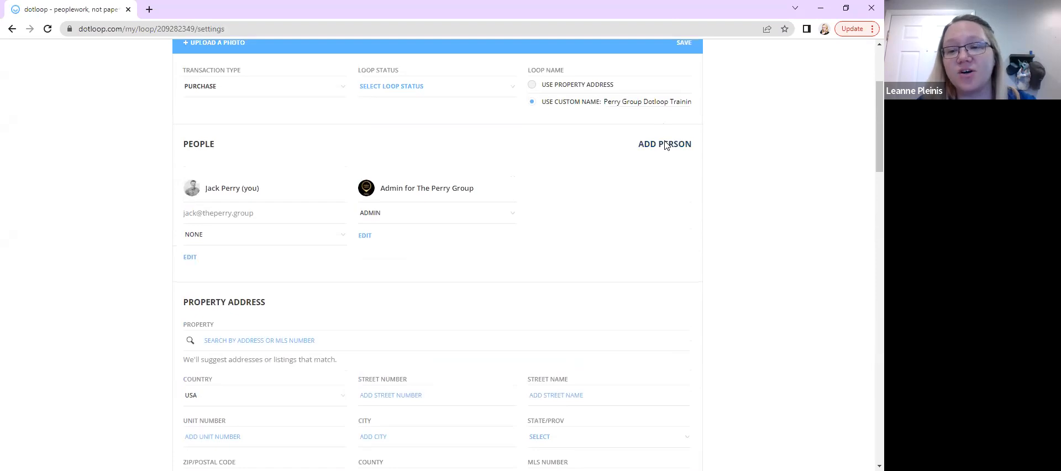
left_click(665, 144)
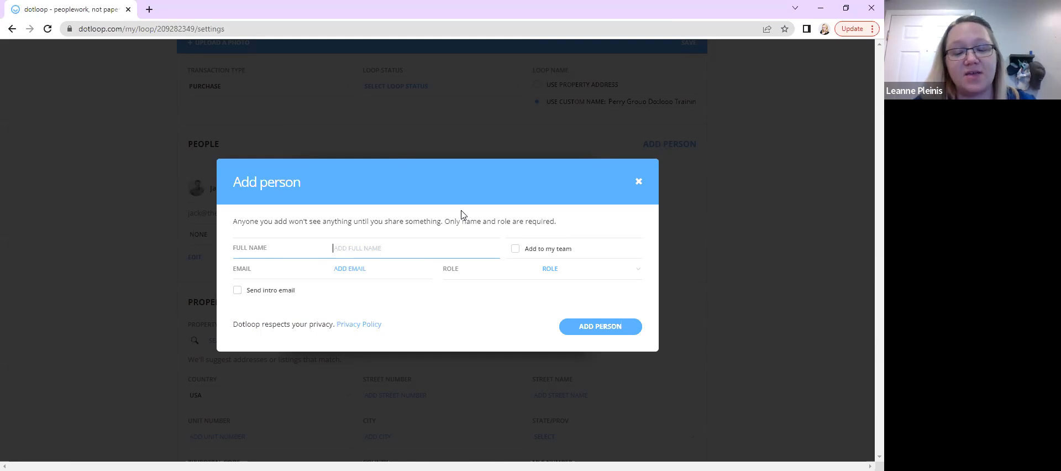
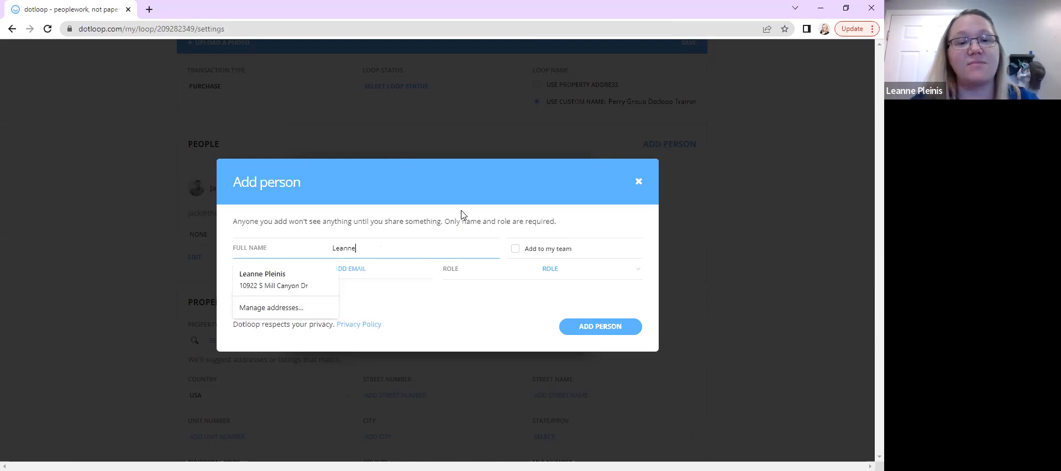
left_click(395, 219)
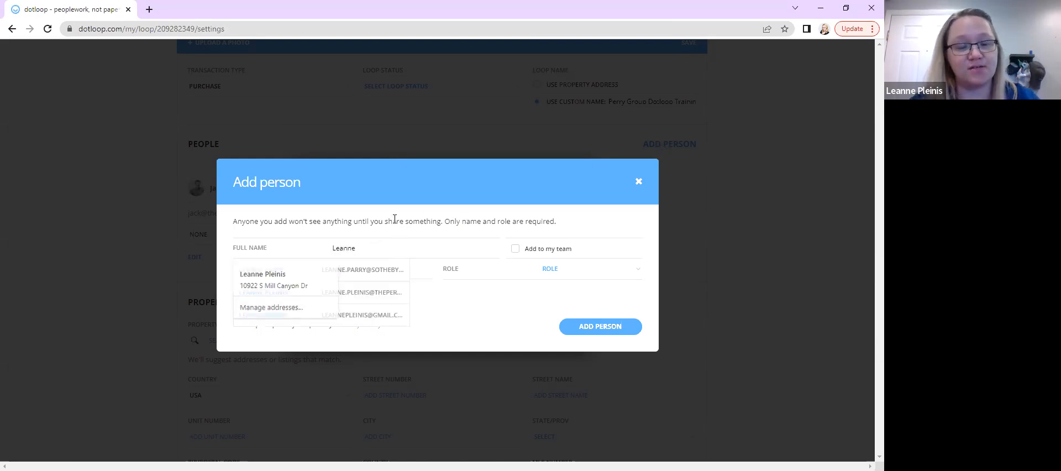
left_click(395, 252)
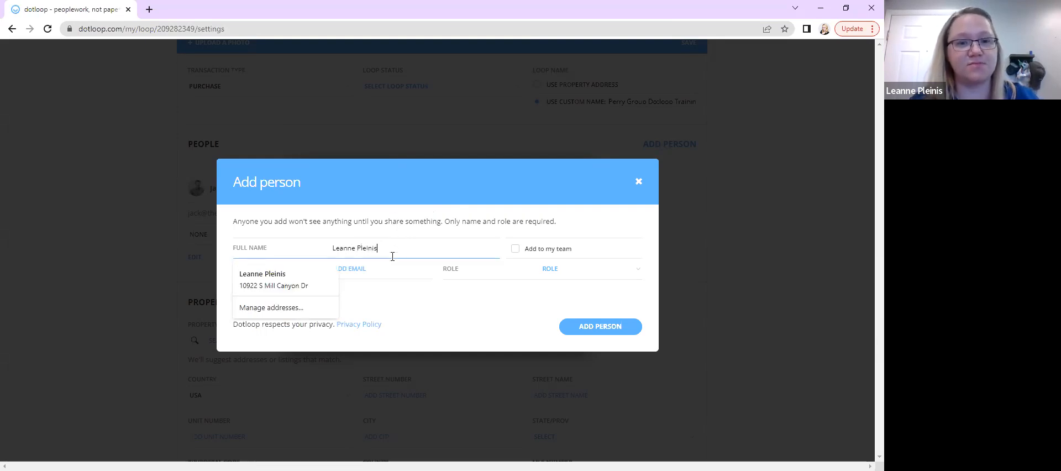
left_click(369, 271)
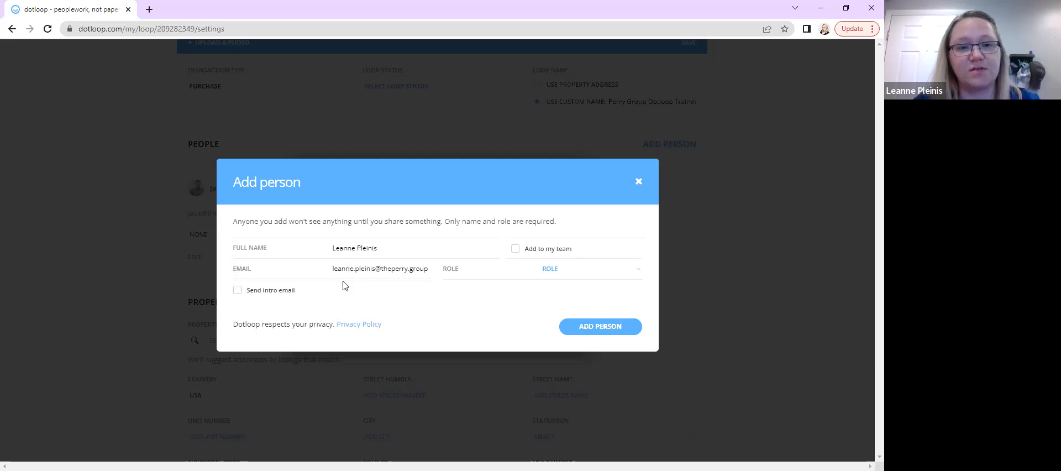
Set the new person's role to Buyer and add them to the loop
left_click(585, 276)
left_click(568, 334)
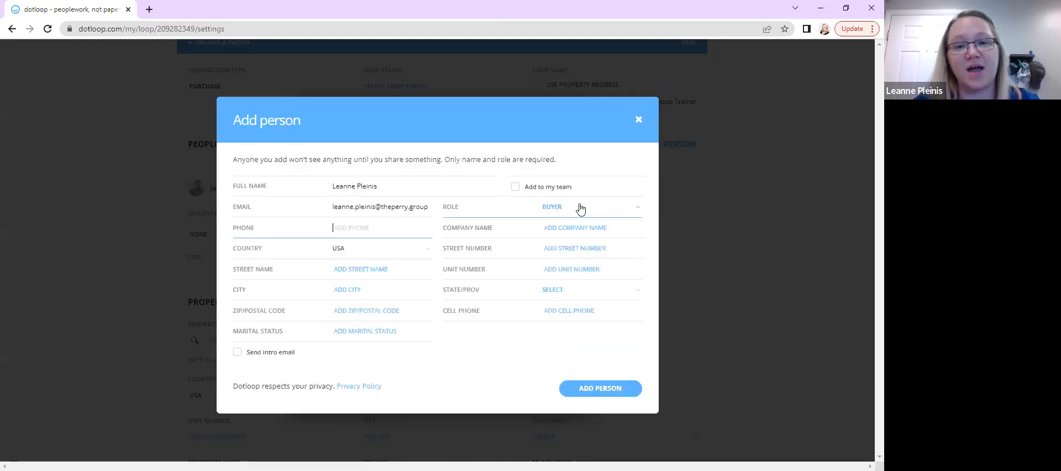
left_click(338, 229)
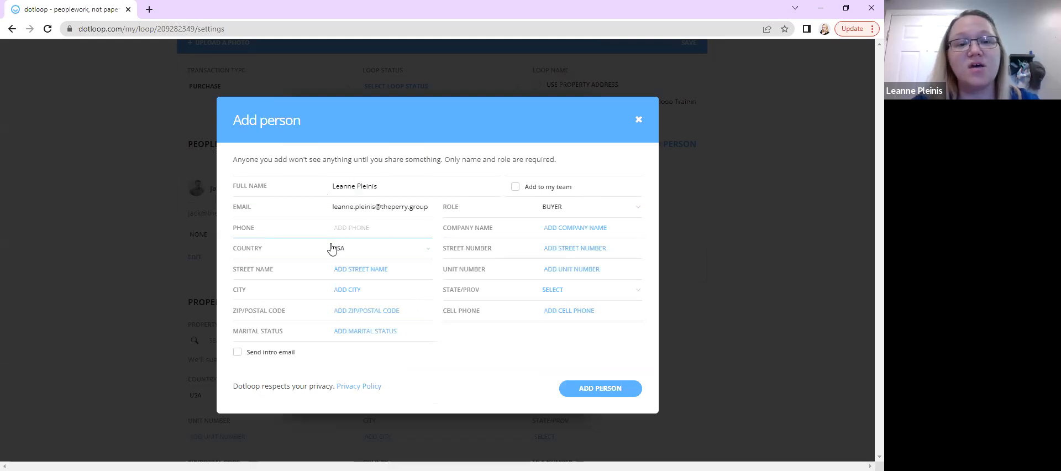
left_click(364, 275)
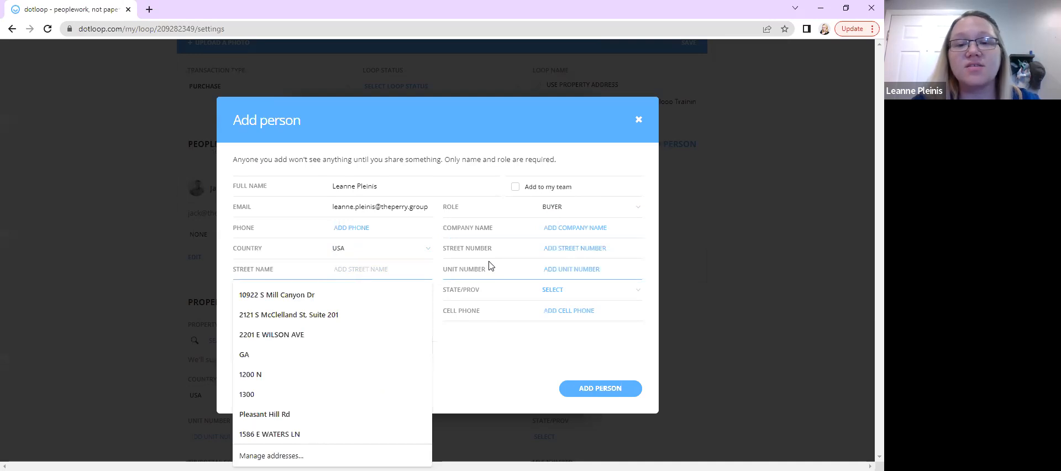
left_click(541, 353)
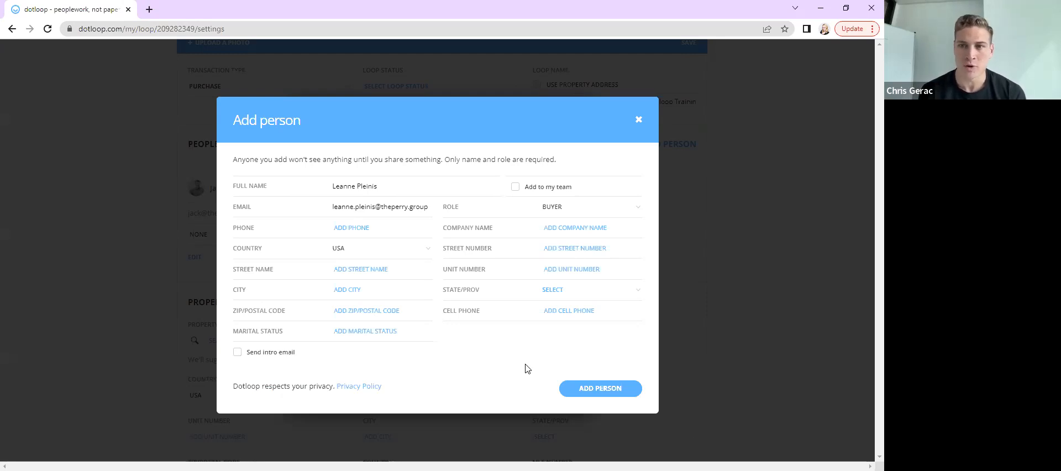
left_click(589, 389)
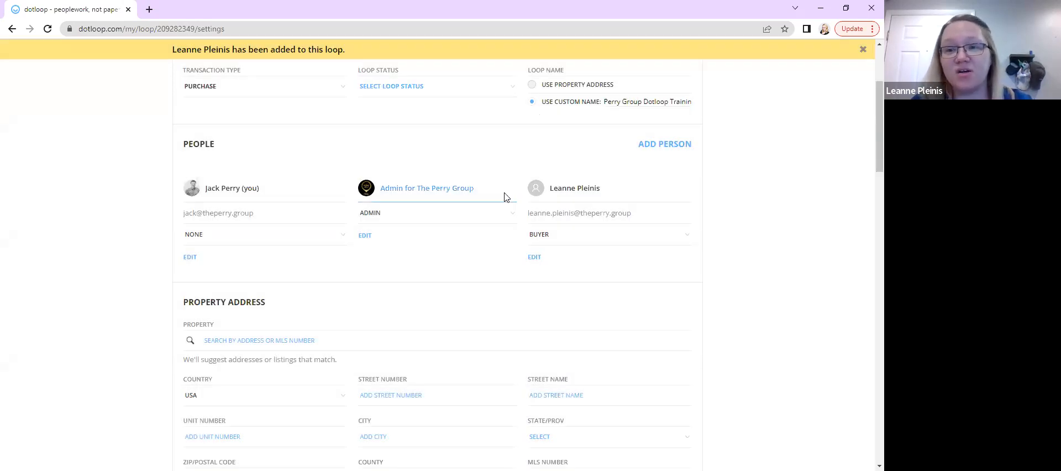
Return from the loop details to the loop's main page
scroll(505, 196, "up", 3)
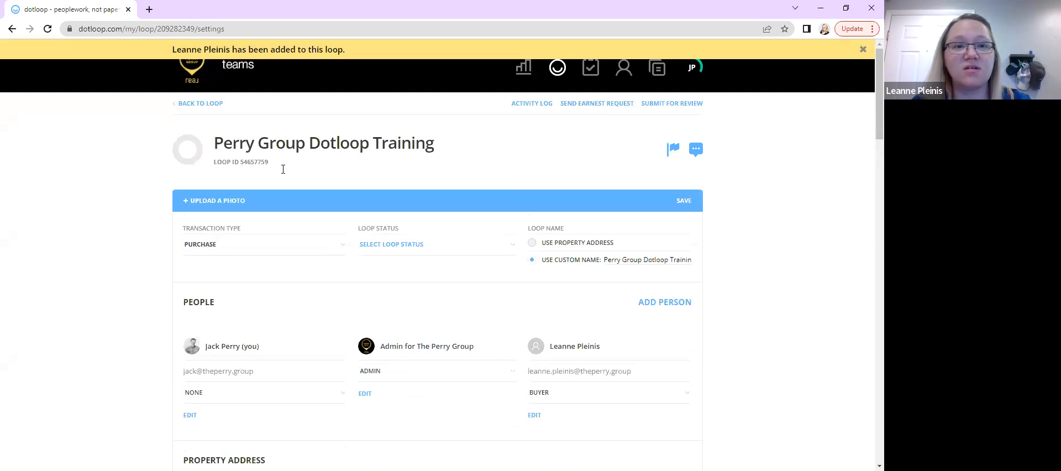
left_click(201, 105)
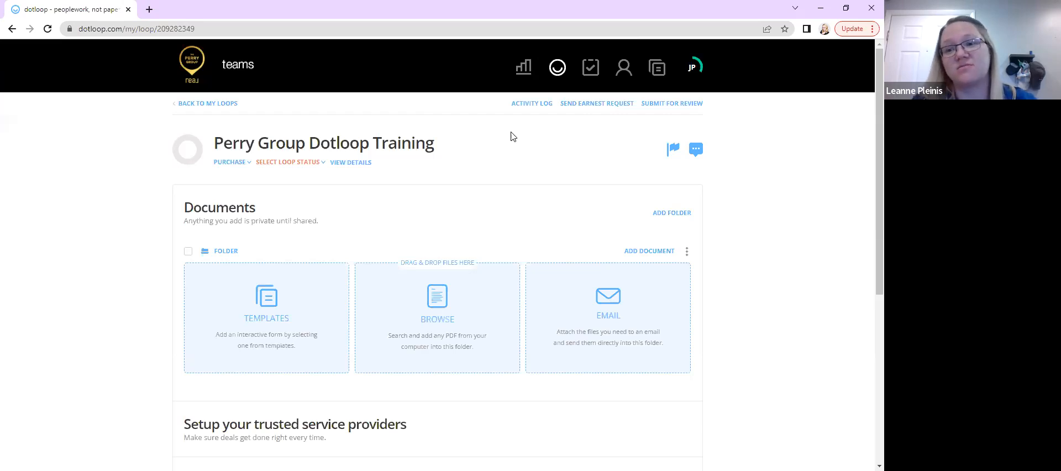
left_click(589, 149)
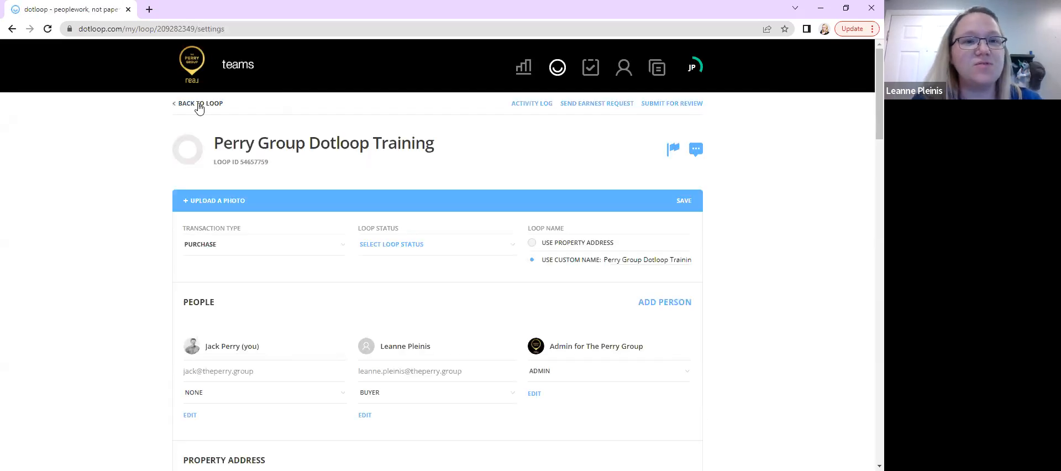
left_click(199, 105)
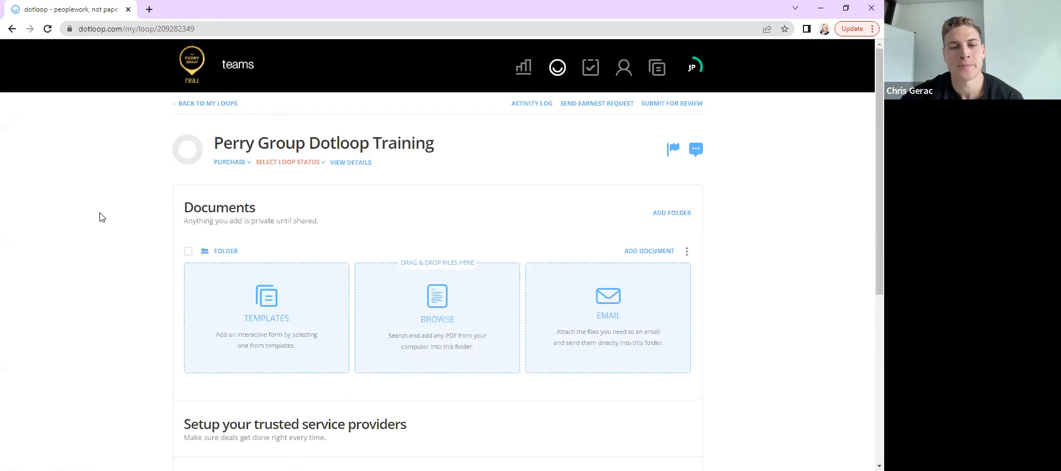
Add a new document folder and name it "123 Main"
scroll(99, 217, "down", 1)
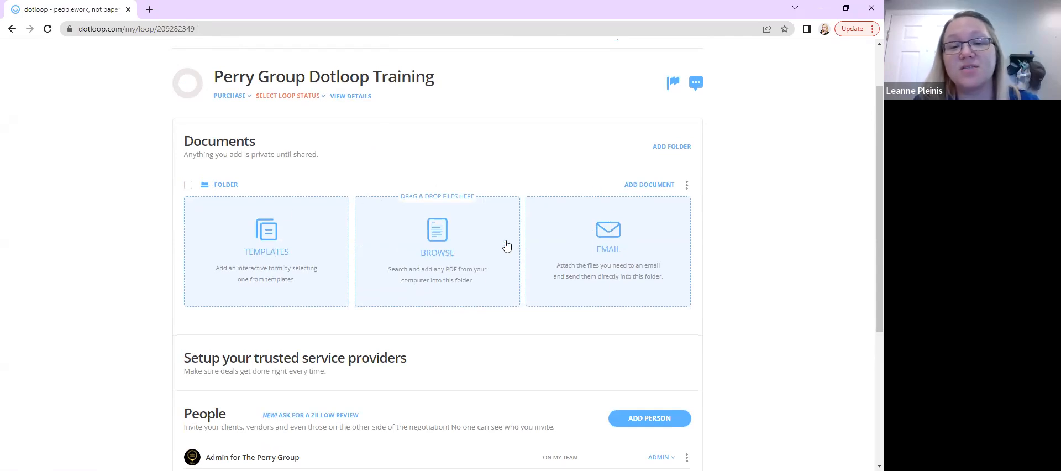
left_click(667, 148)
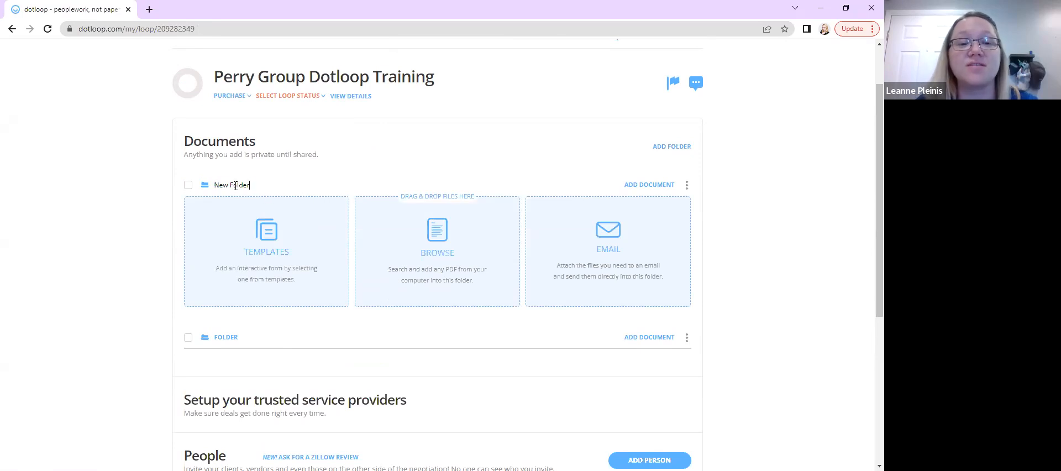
left_click_drag(249, 186, 164, 189)
type("123 Main")
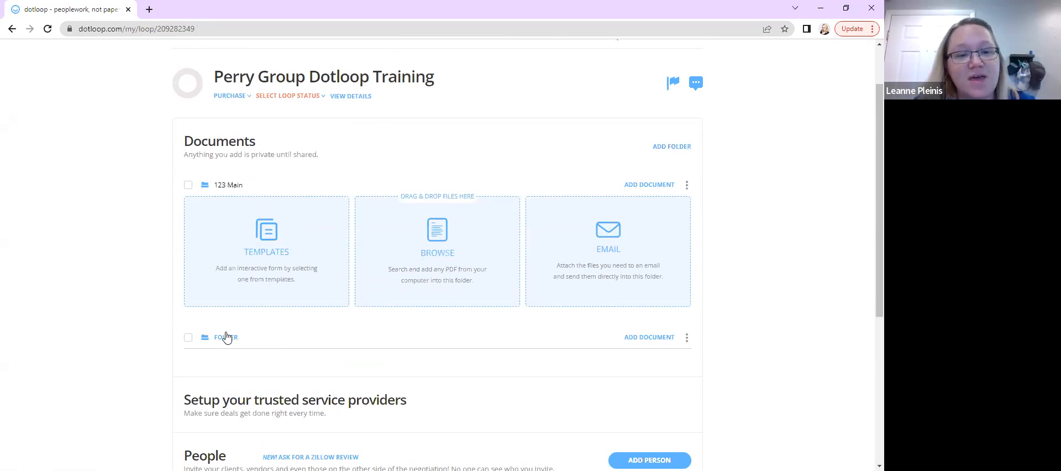
Rename the second document folder to "1st St"
left_click(687, 338)
left_click(666, 379)
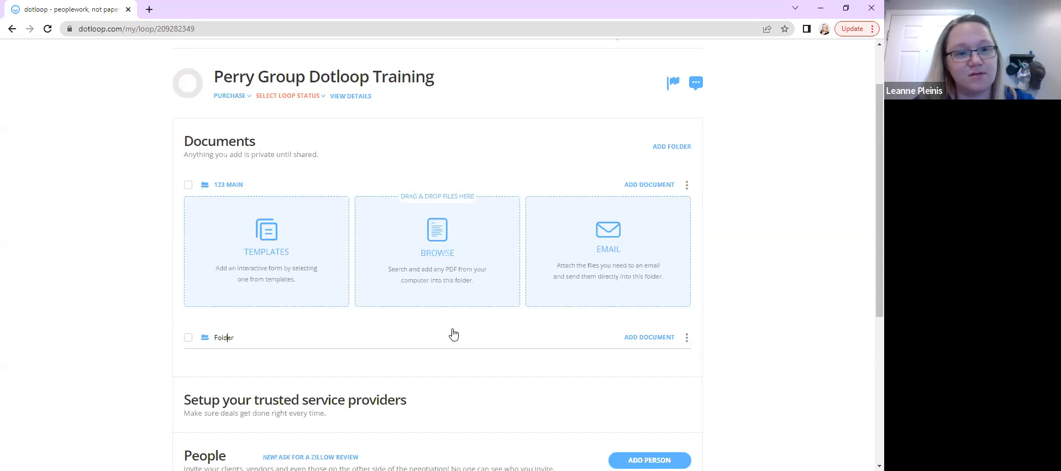
key("BackSpace")
key("BackSpace")
key("BackSpace")
key("BackSpace")
key("BackSpace")
key("BackSpace")
type("1st St")
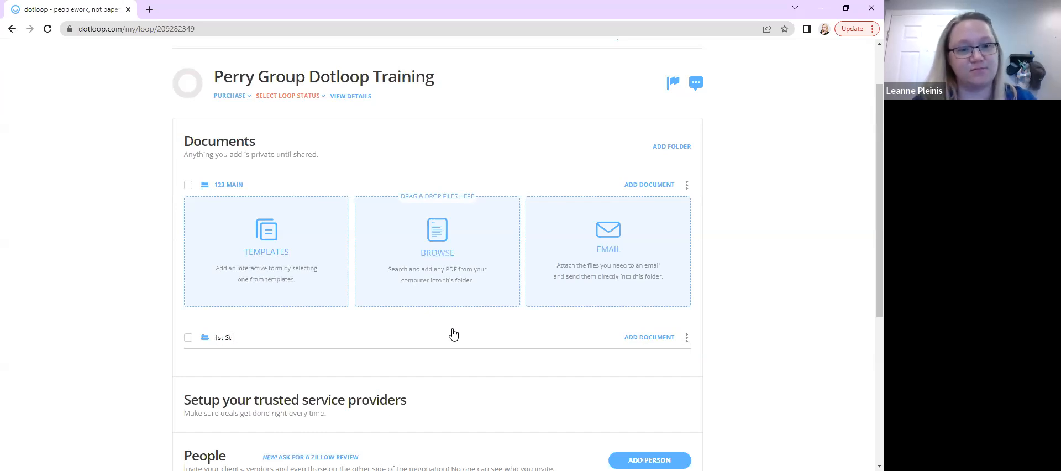
key("Return")
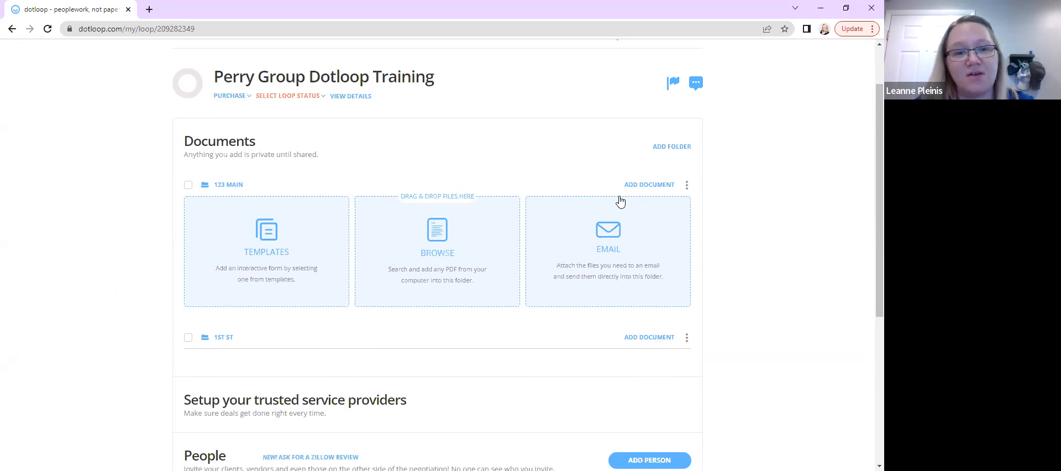
Archive the "1st St" document folder
left_click(686, 340)
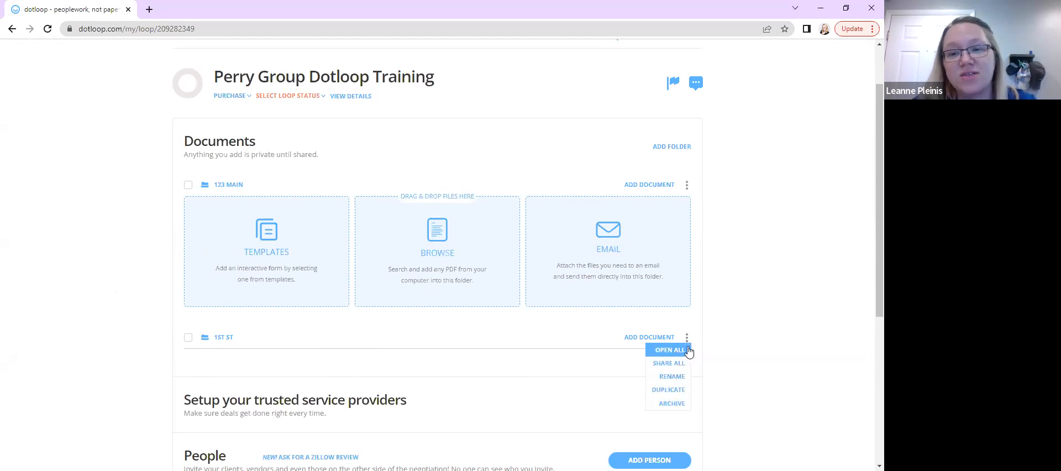
left_click(681, 403)
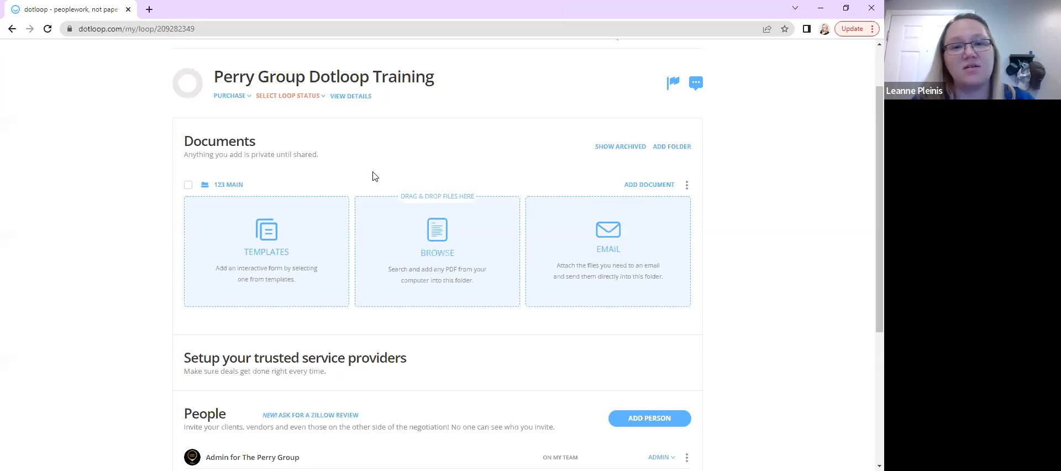
Display the archived folders and briefly open the loop details page before returning to the loop
left_click(610, 149)
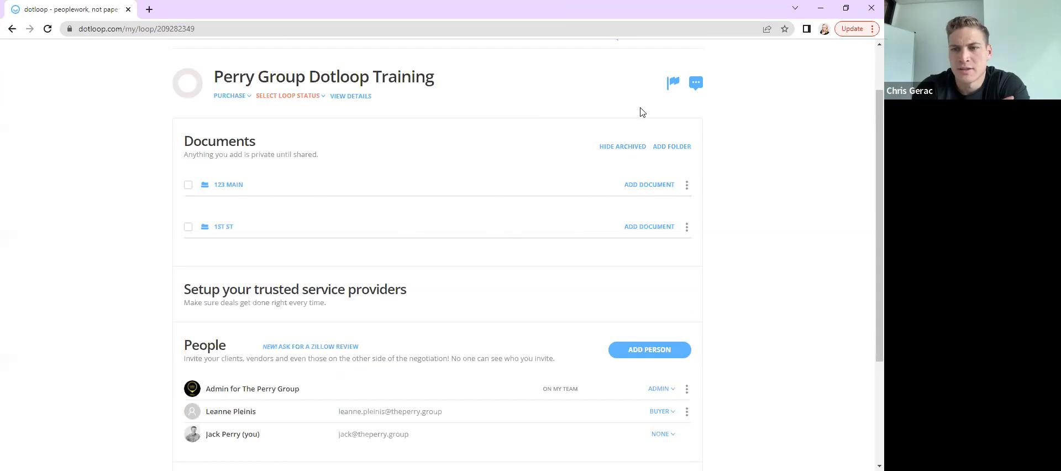
left_click(523, 83)
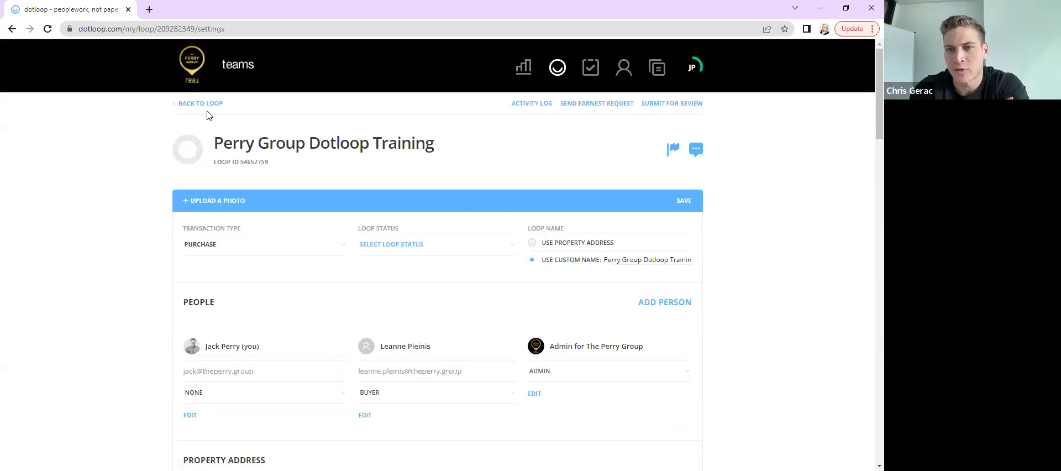
left_click(190, 103)
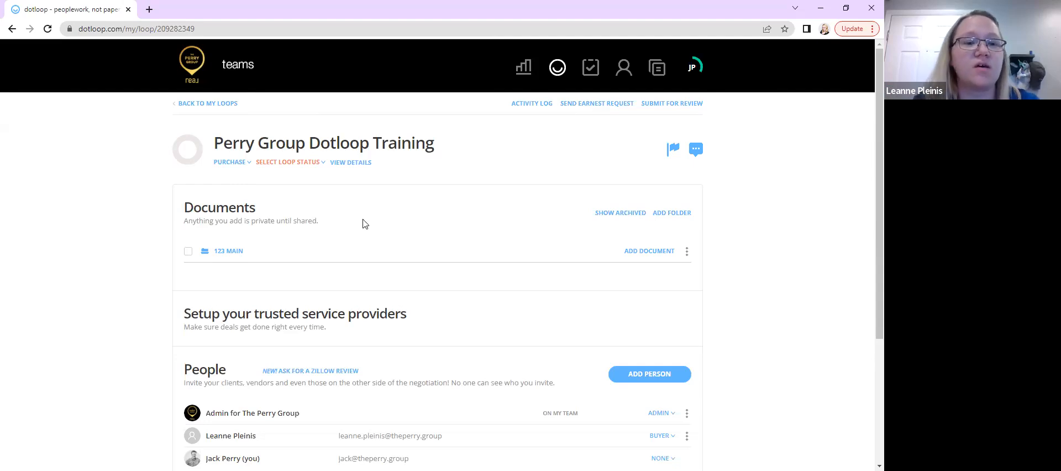
Review the loop status and transaction type options without changing them
left_click(301, 168)
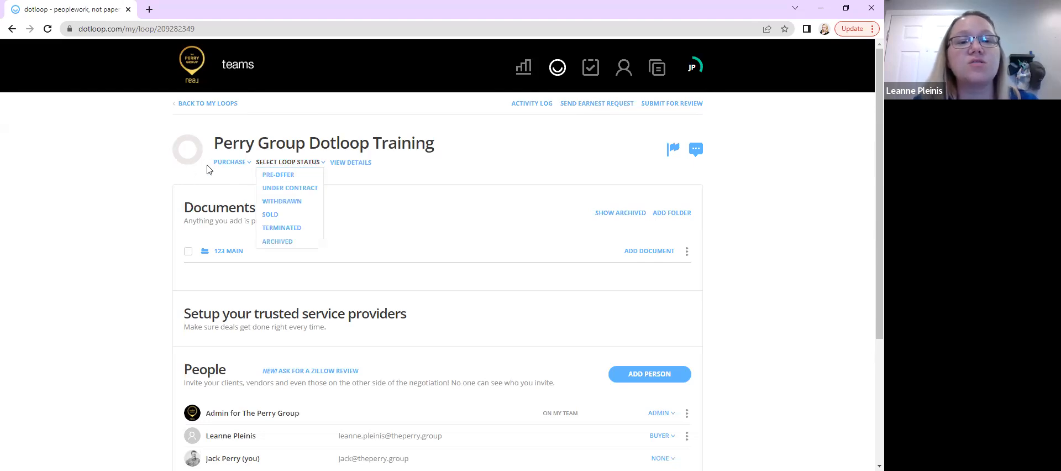
left_click(229, 163)
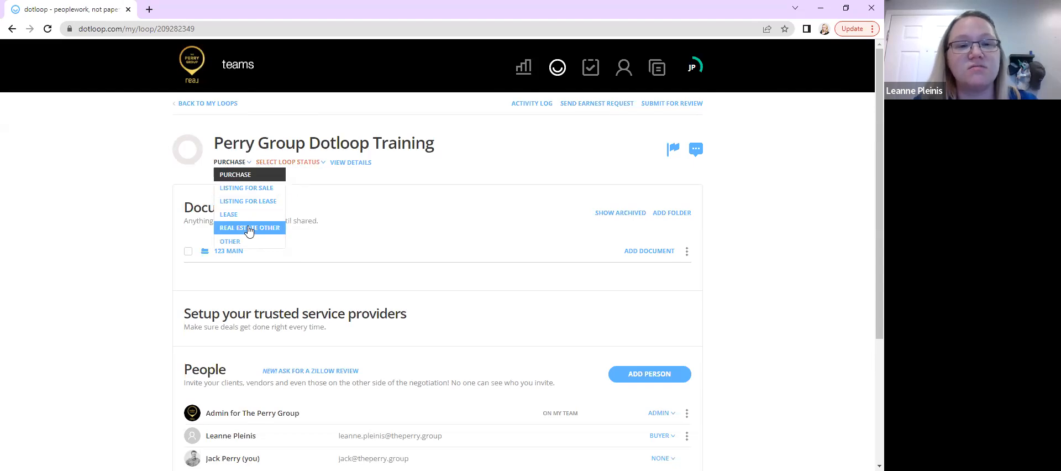
left_click(318, 163)
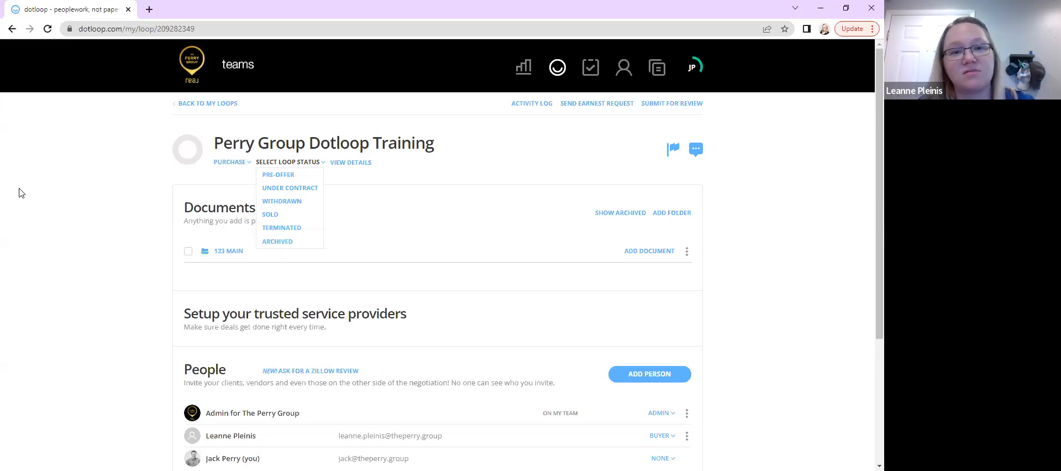
left_click(54, 178)
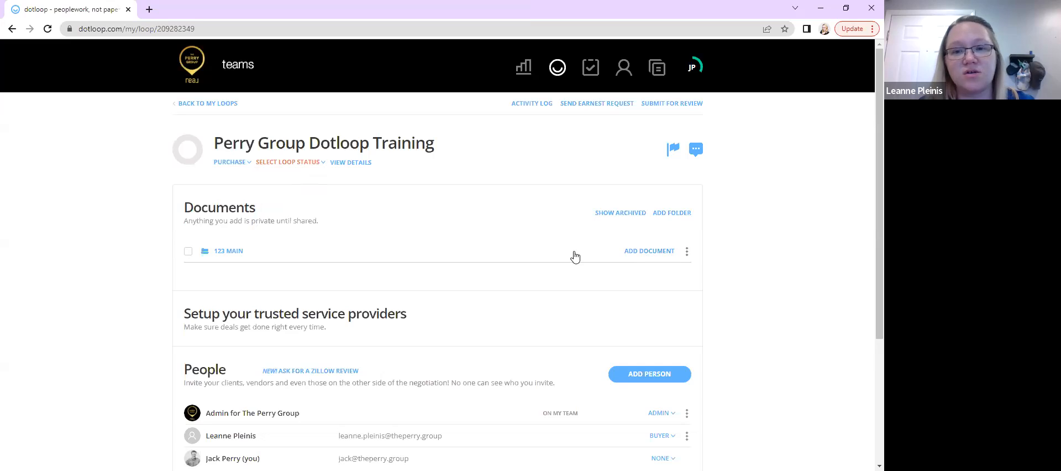
Open the templates for the "123 Main" folder and browse the Buying Documents list
left_click(631, 254)
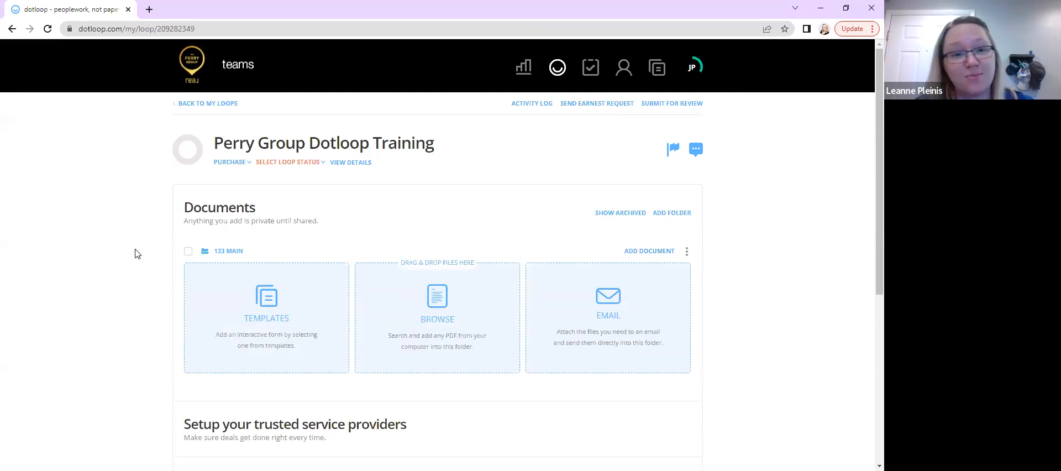
left_click(282, 320)
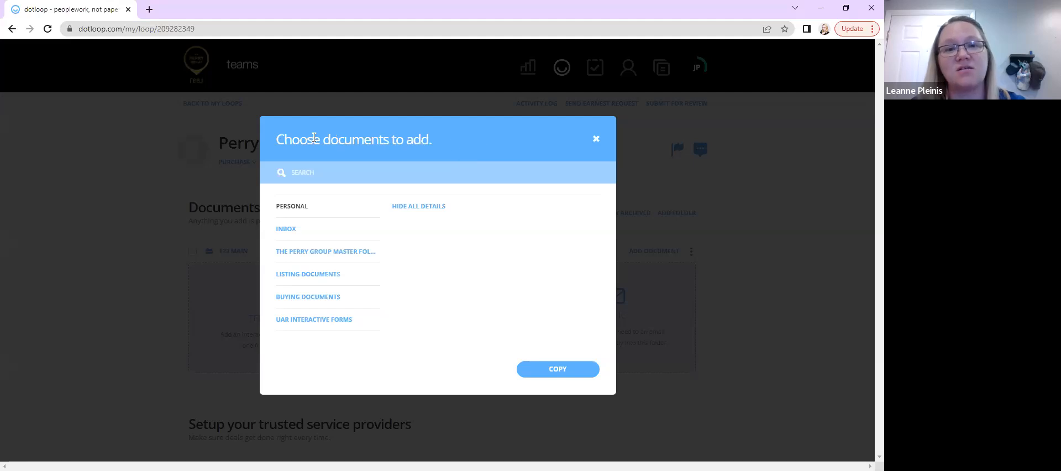
left_click(291, 302)
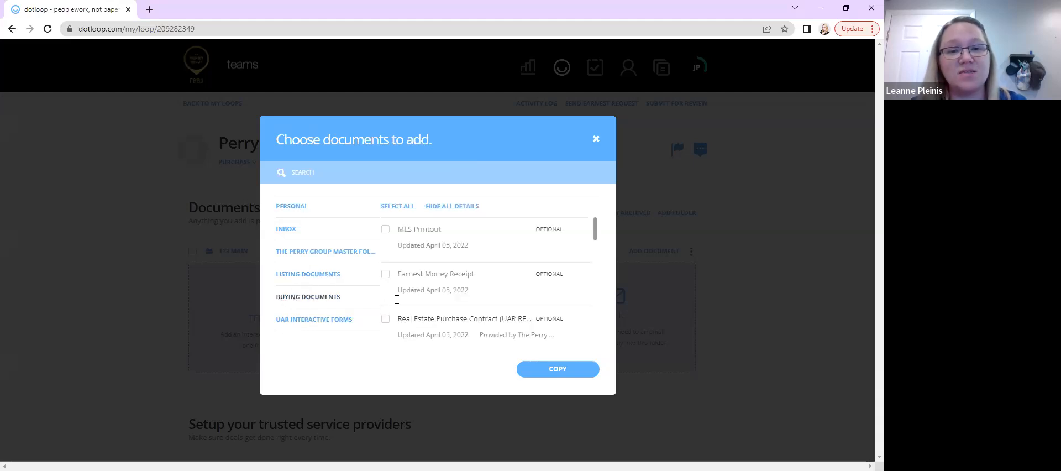
scroll(446, 313, "down", 2)
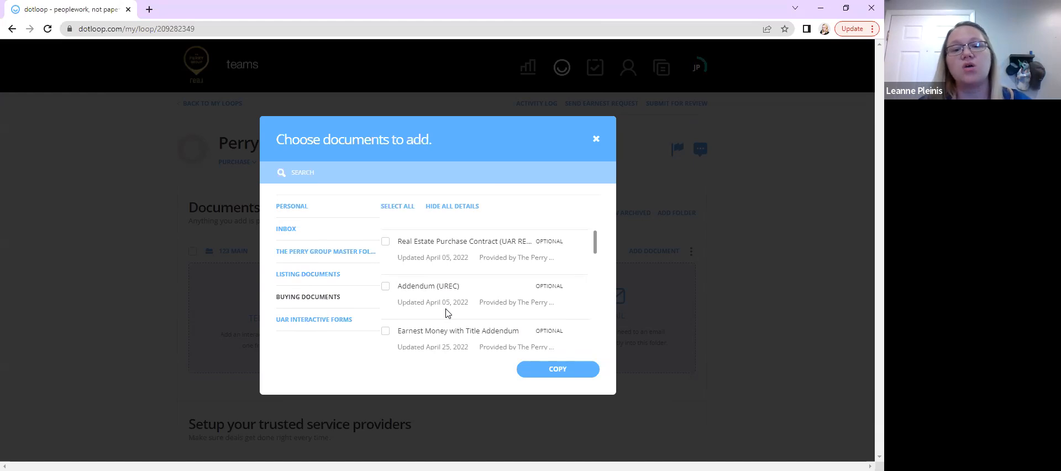
scroll(447, 309, "down", 4)
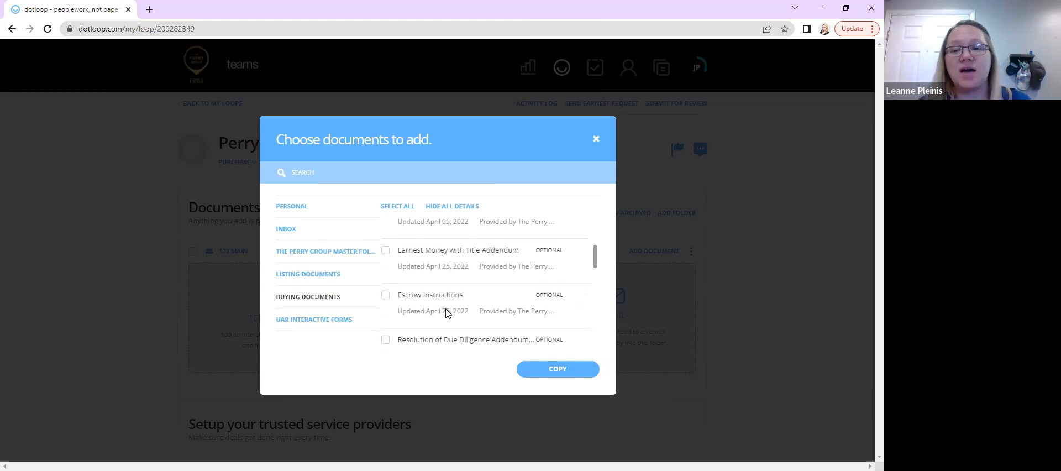
scroll(447, 313, "down", 5)
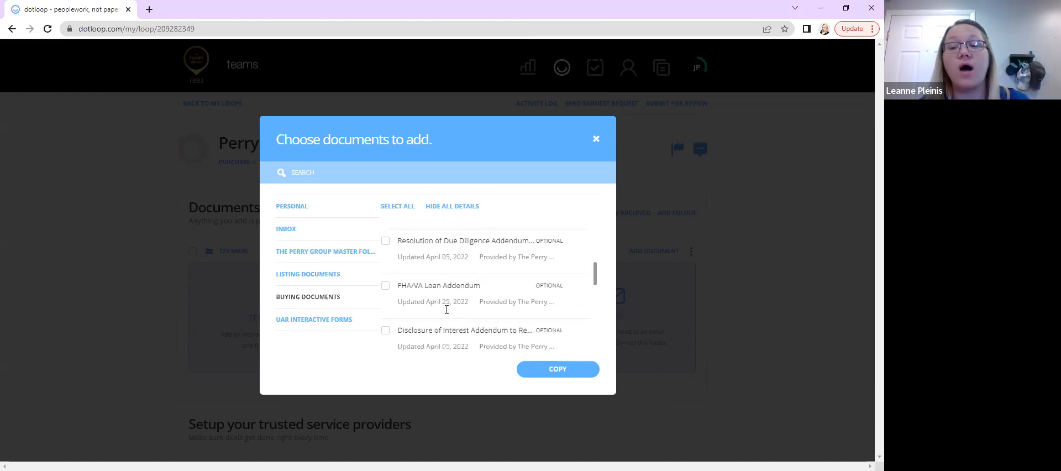
scroll(446, 311, "up", 6)
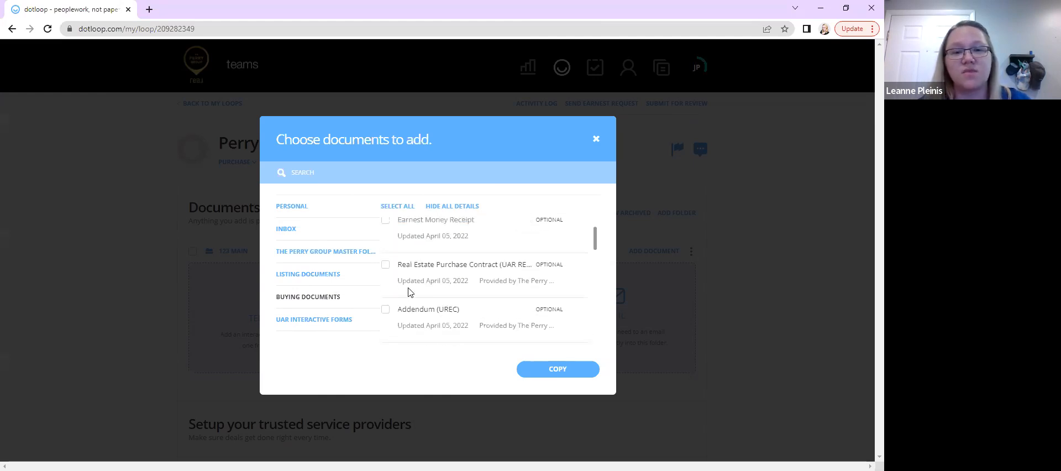
scroll(433, 252, "down", 1)
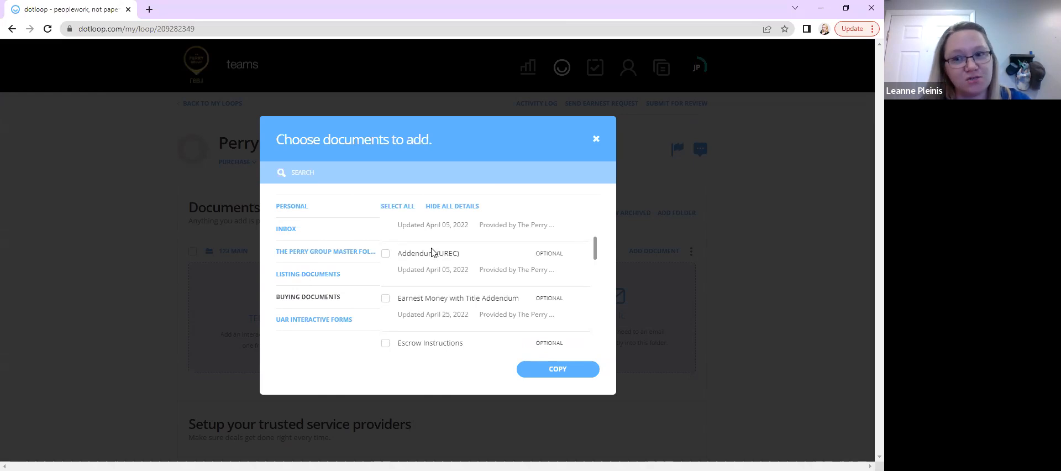
scroll(432, 249, "down", 1)
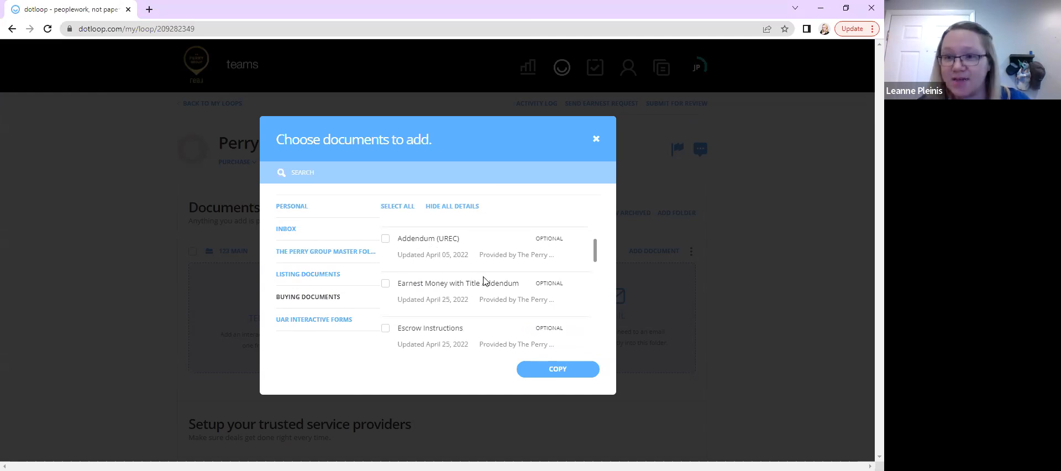
scroll(418, 326, "down", 2)
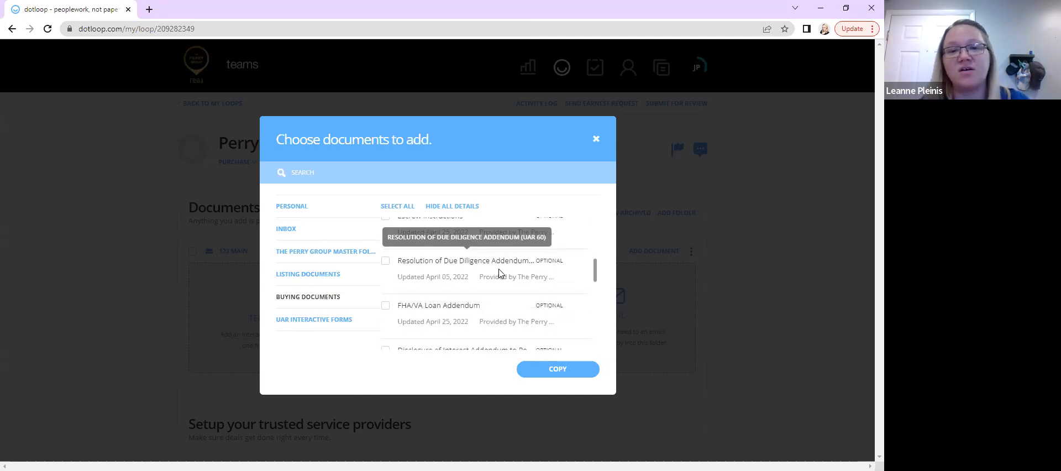
scroll(429, 321, "down", 1)
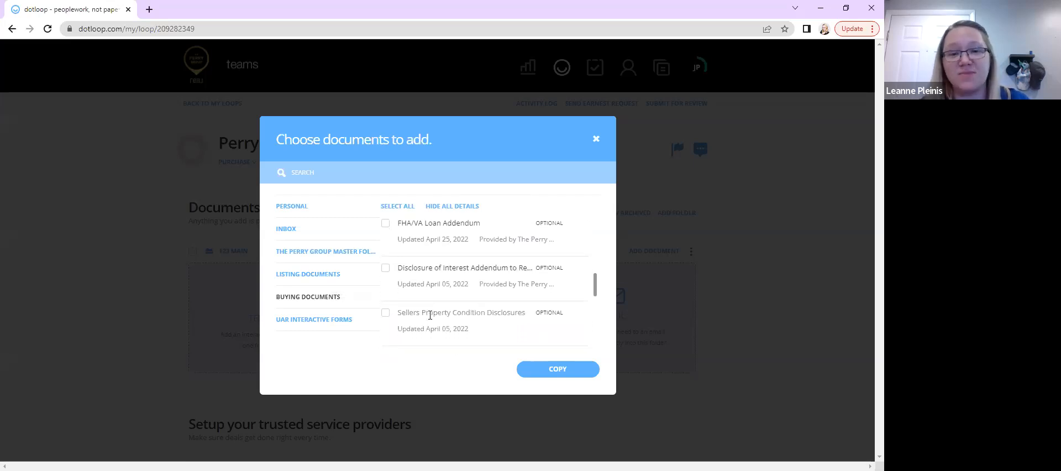
scroll(430, 316, "up", 1)
scroll(430, 310, "up", 3)
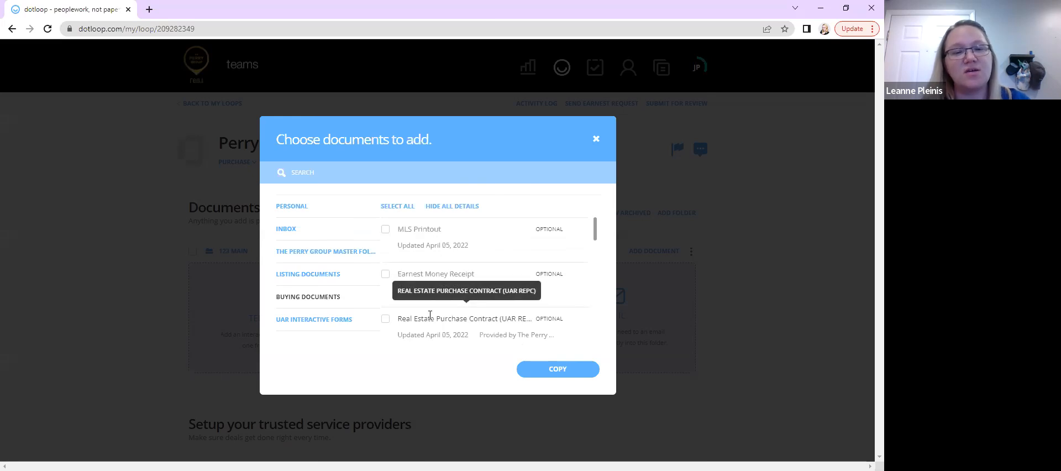
Try selecting, deselecting and ticking individual Buying Documents templates
left_click(398, 207)
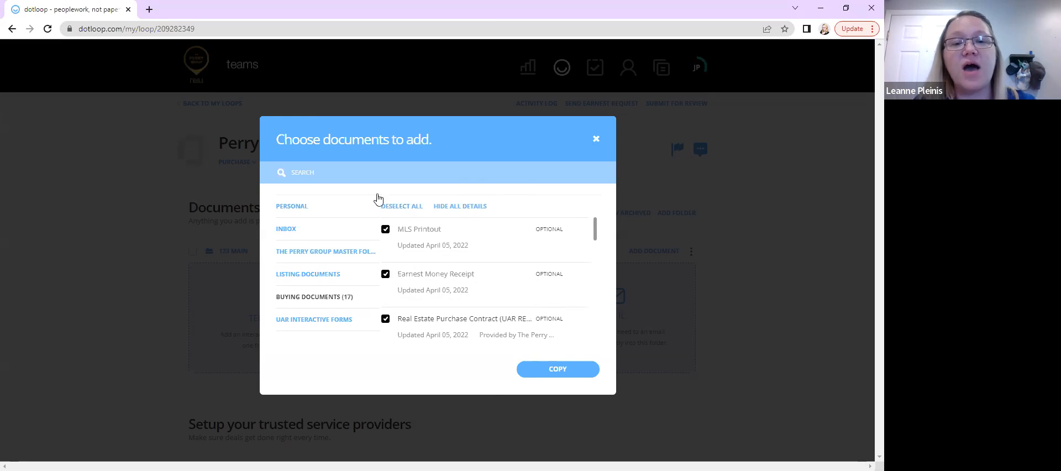
scroll(426, 300, "down", 10)
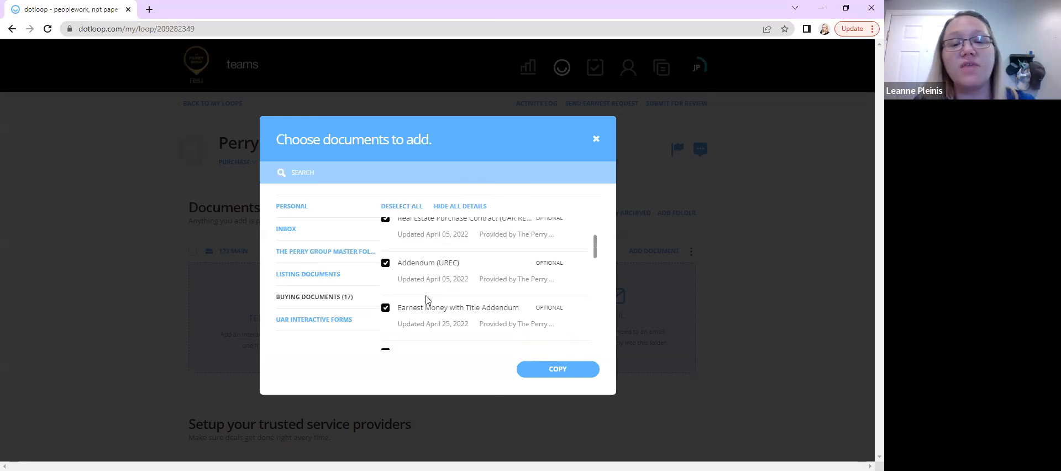
scroll(426, 299, "down", 2)
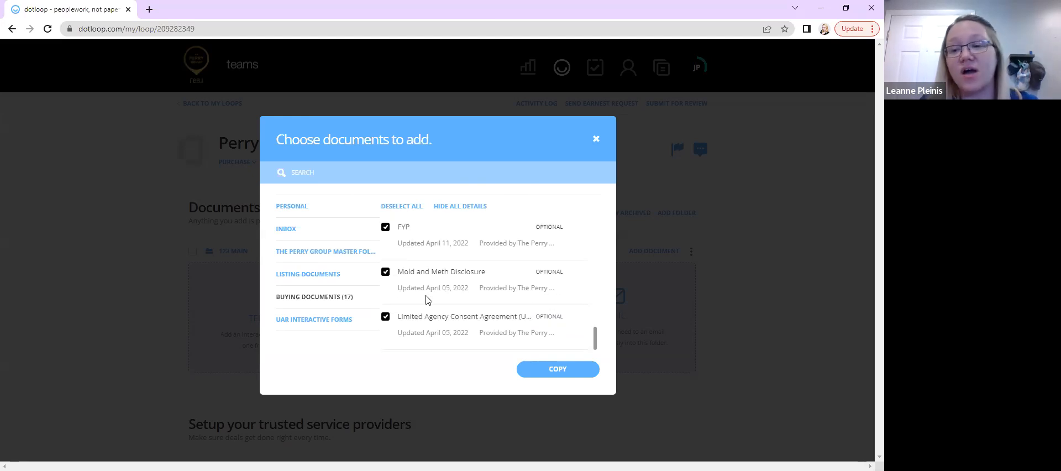
scroll(427, 300, "up", 3)
left_click(391, 207)
scroll(391, 257, "up", 3)
scroll(391, 257, "up", 2)
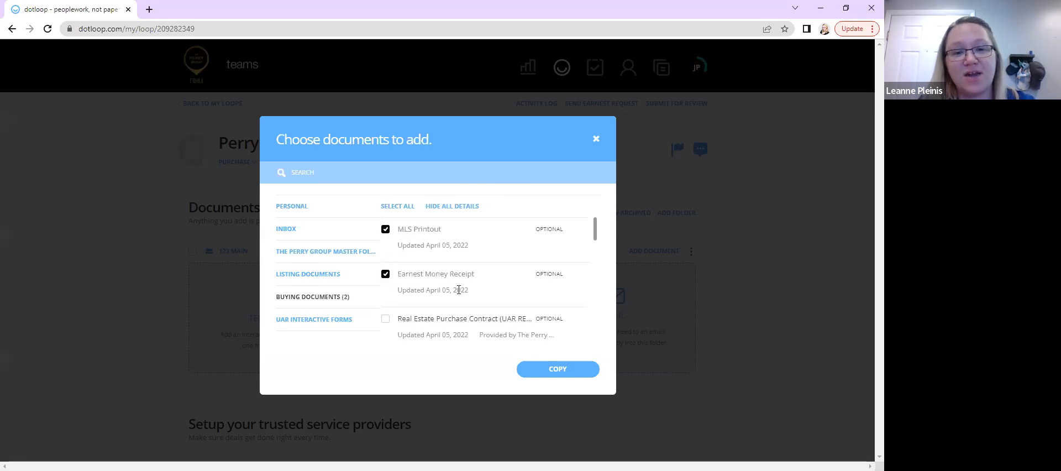
scroll(458, 290, "down", 1)
left_click(385, 268)
left_click(385, 312)
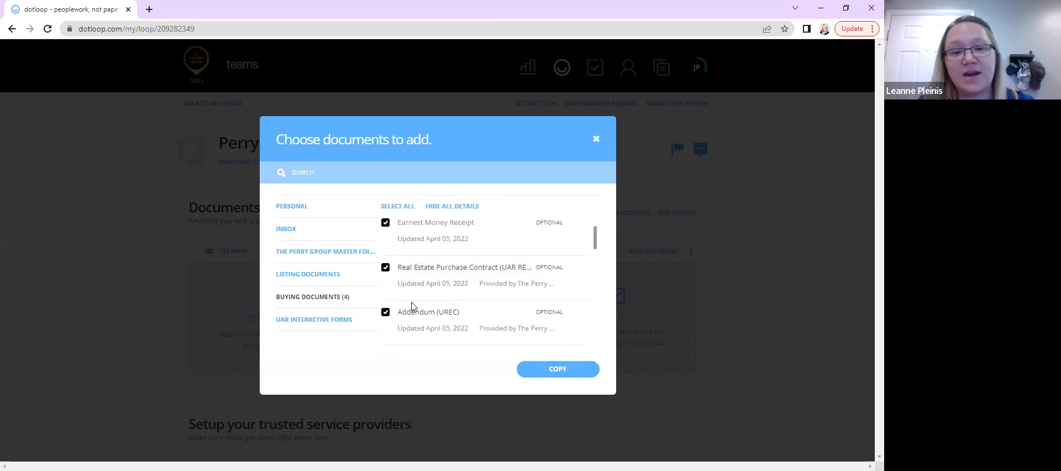
scroll(411, 306, "down", 2)
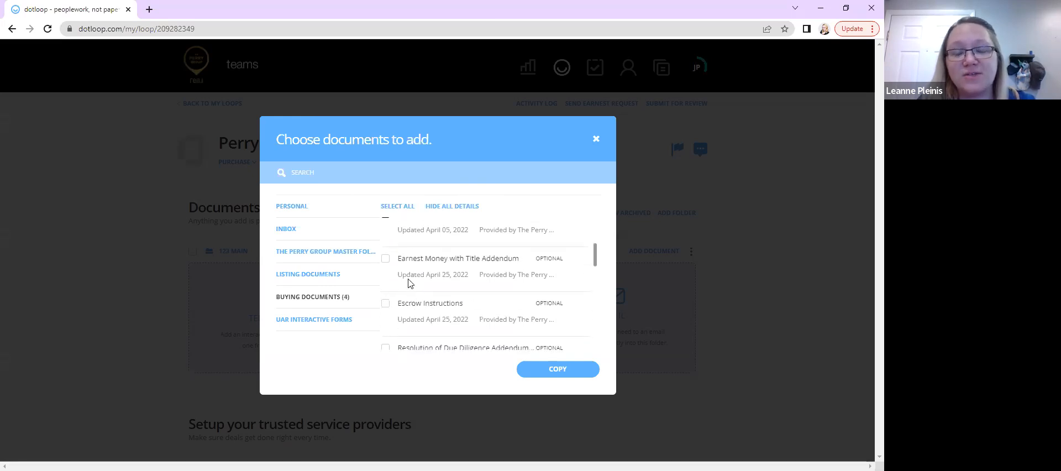
scroll(408, 326, "down", 1)
scroll(408, 323, "down", 1)
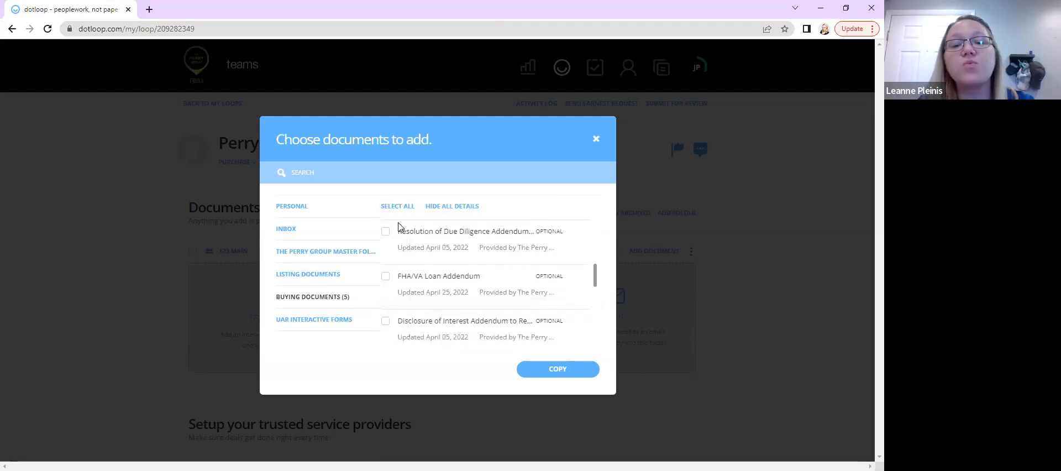
Select all Buying Documents templates and copy them into the "123 Main" folder
left_click(385, 214)
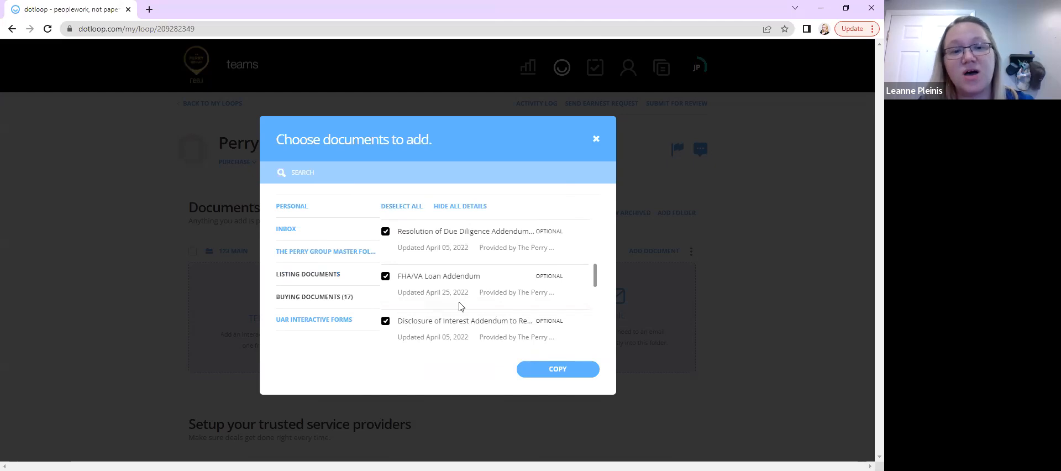
left_click(545, 368)
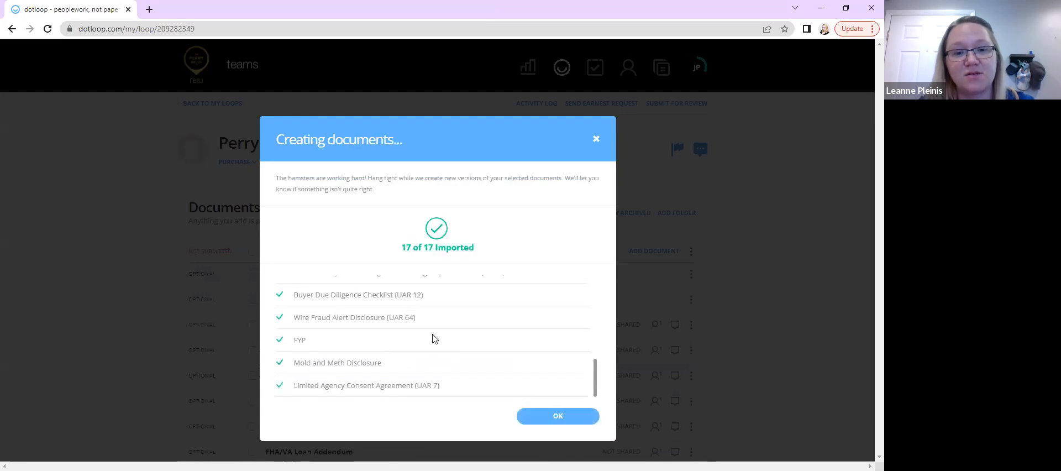
left_click(554, 418)
Scroll through the documents added to the "123 Main" folder
scroll(107, 301, "down", 4)
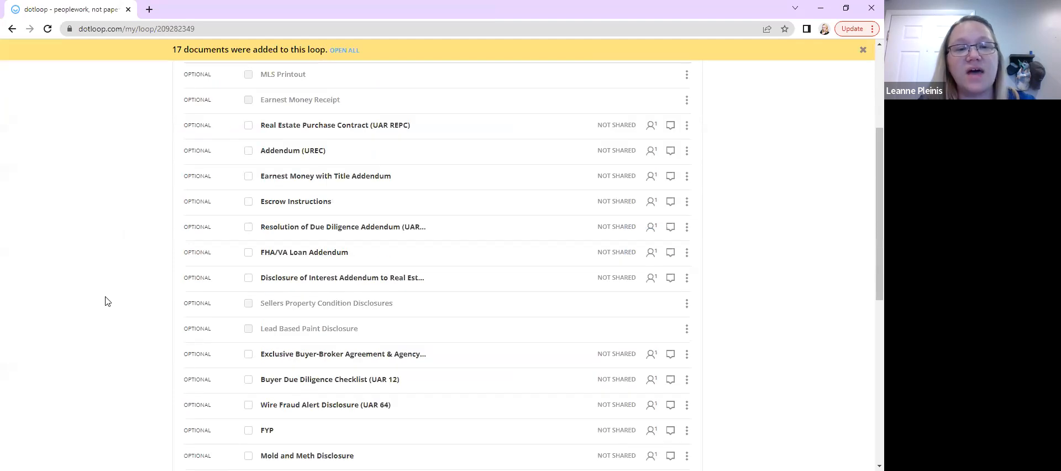
scroll(106, 302, "down", 3)
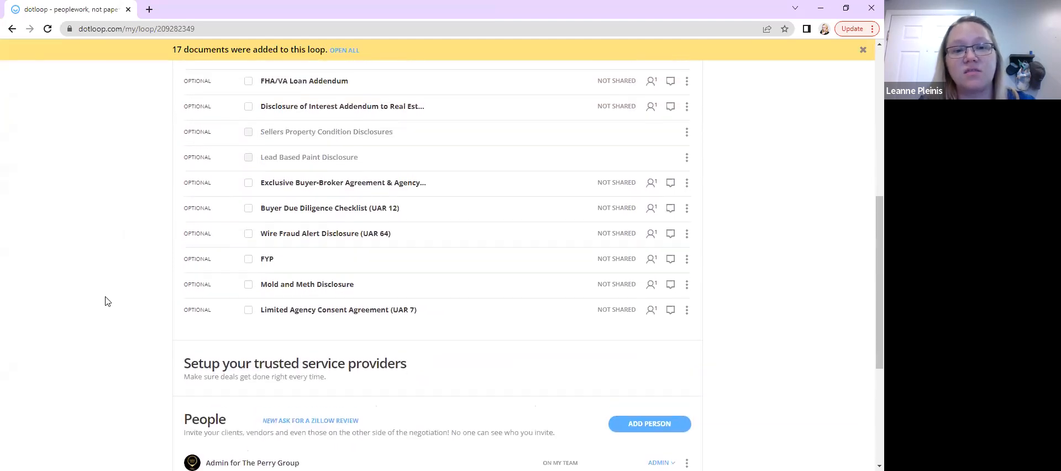
scroll(106, 302, "up", 6)
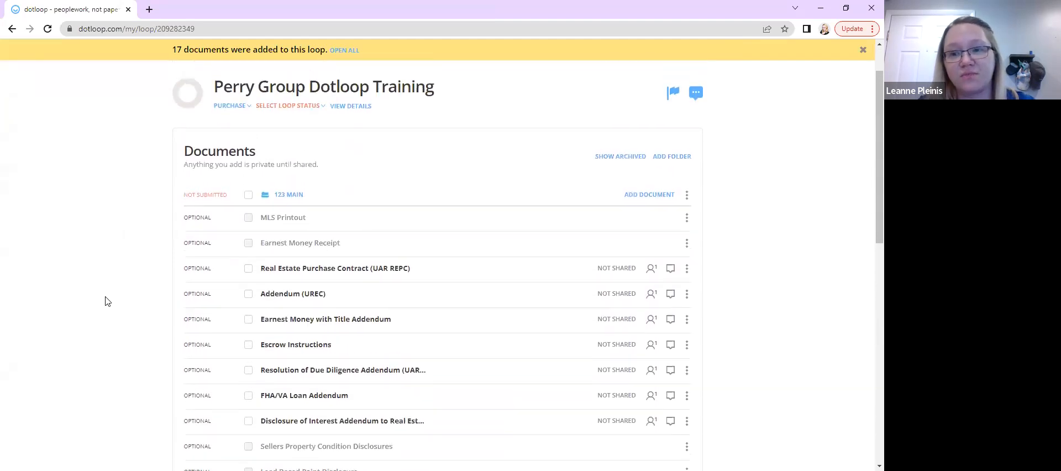
scroll(107, 301, "up", 1)
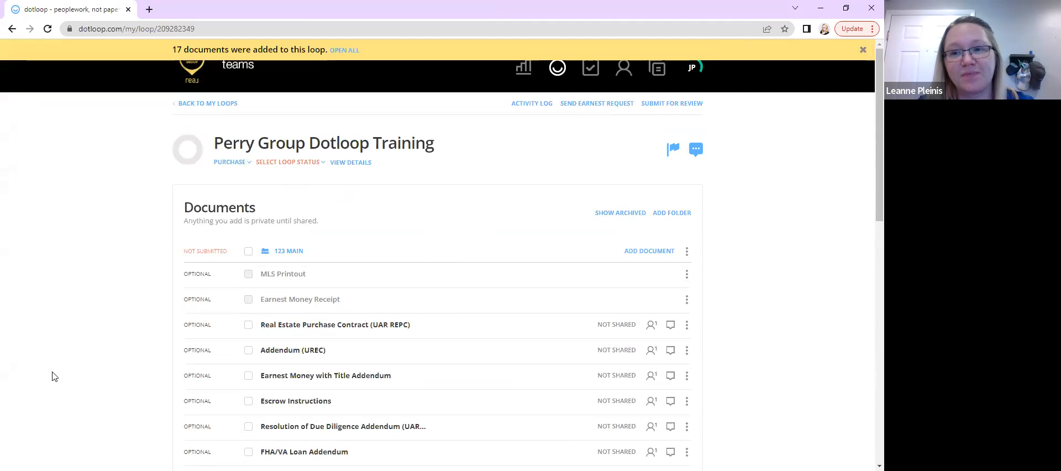
scroll(91, 284, "down", 2)
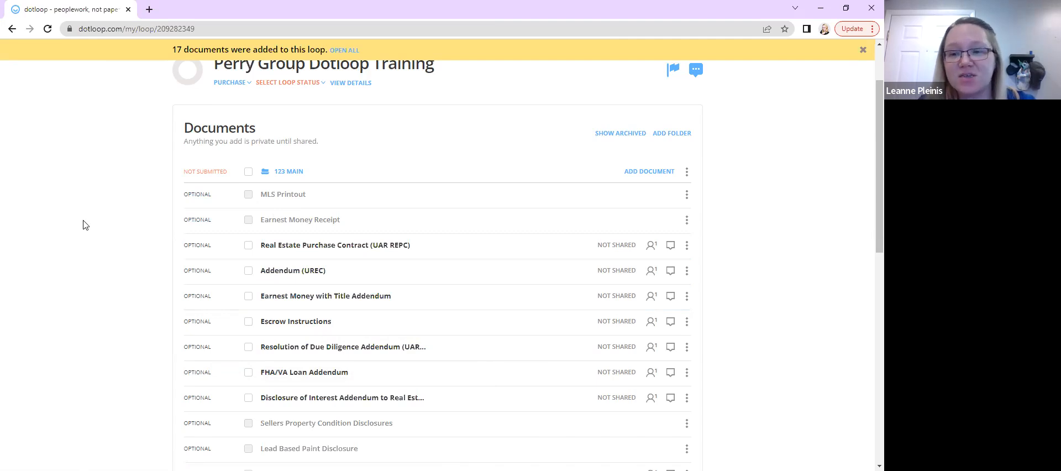
scroll(83, 225, "down", 1)
scroll(83, 225, "up", 1)
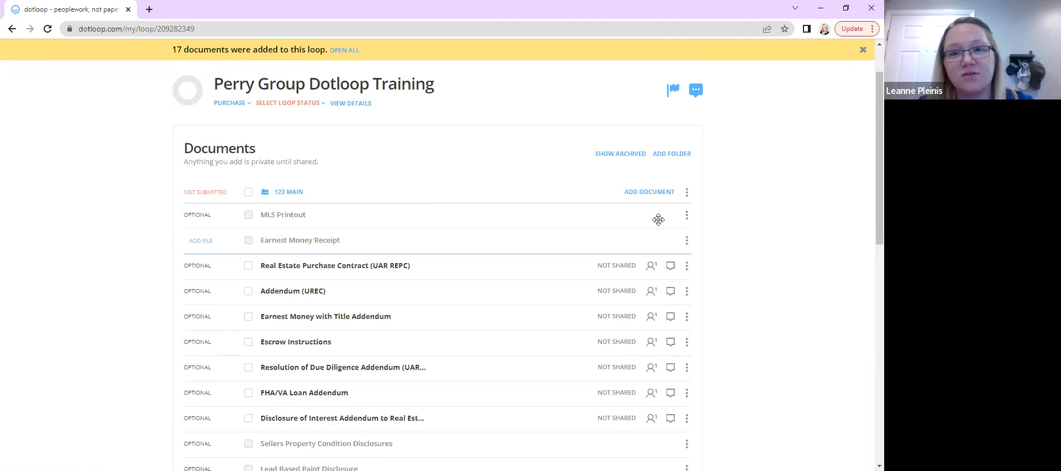
left_click(687, 217)
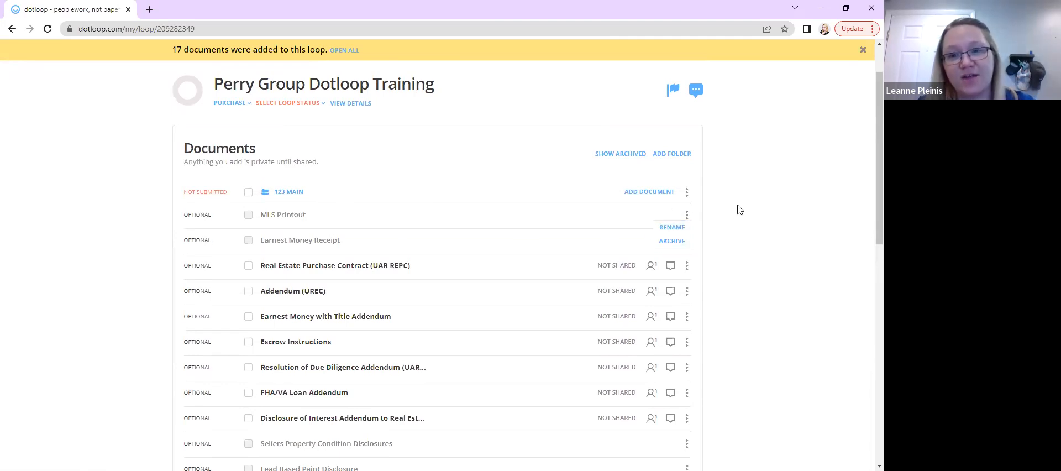
left_click(714, 209)
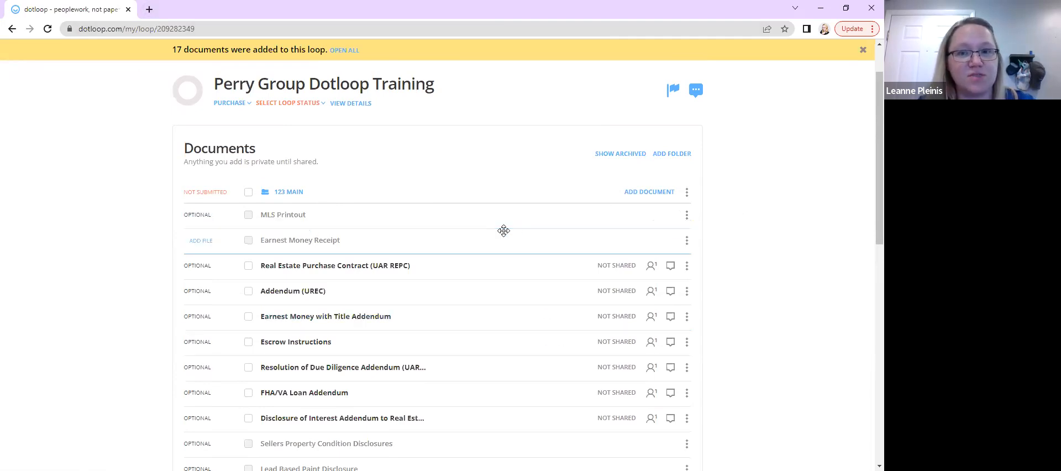
Upload the Earnest_Money_Receipt__15_ PDF from the Desktop and drop it onto the Earnest Money Receipt placeholder
left_click(642, 193)
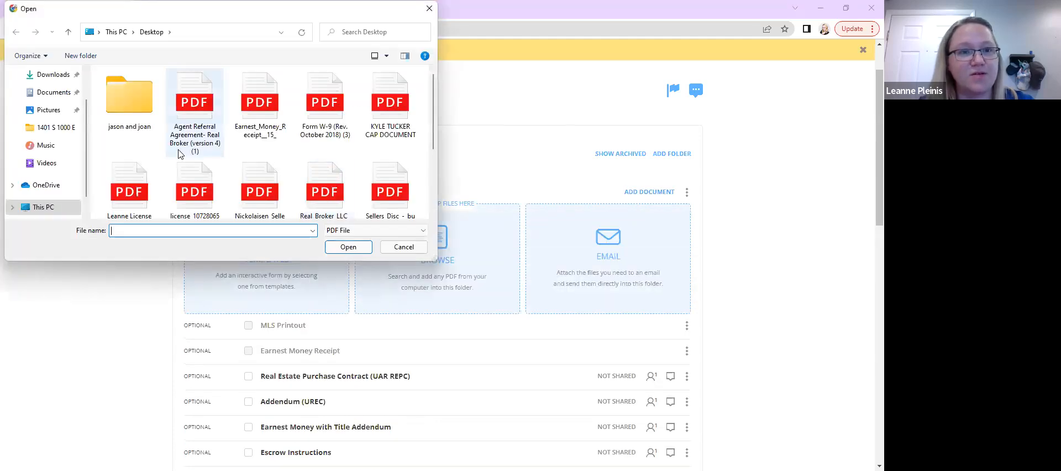
left_click(261, 104)
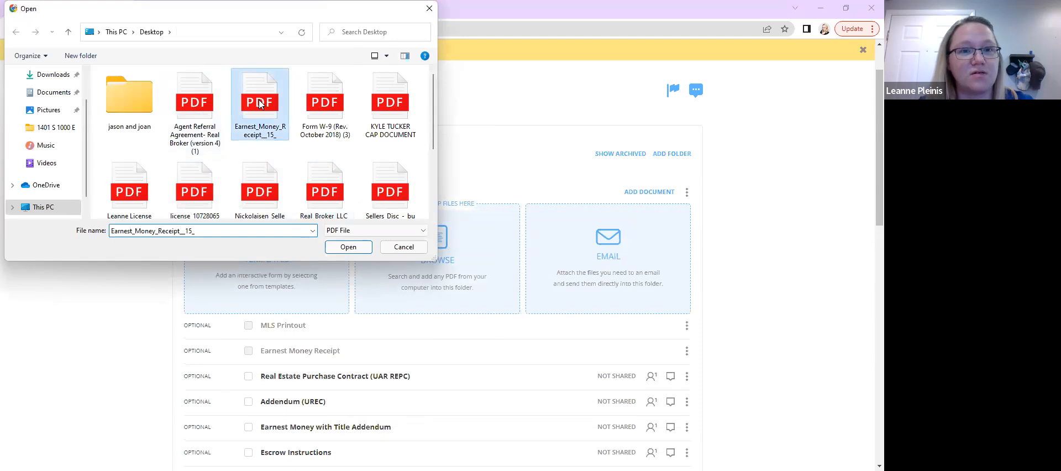
double_click(259, 104)
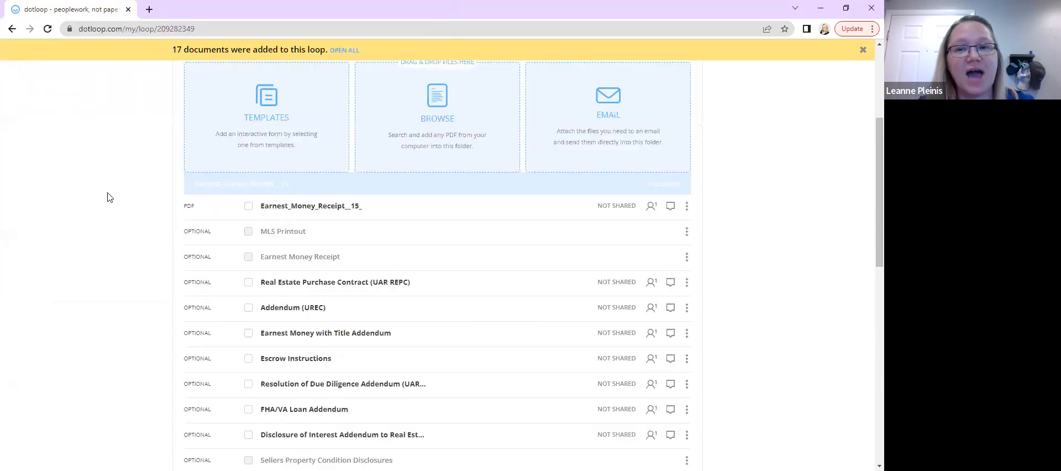
left_click_drag(294, 192, 260, 229)
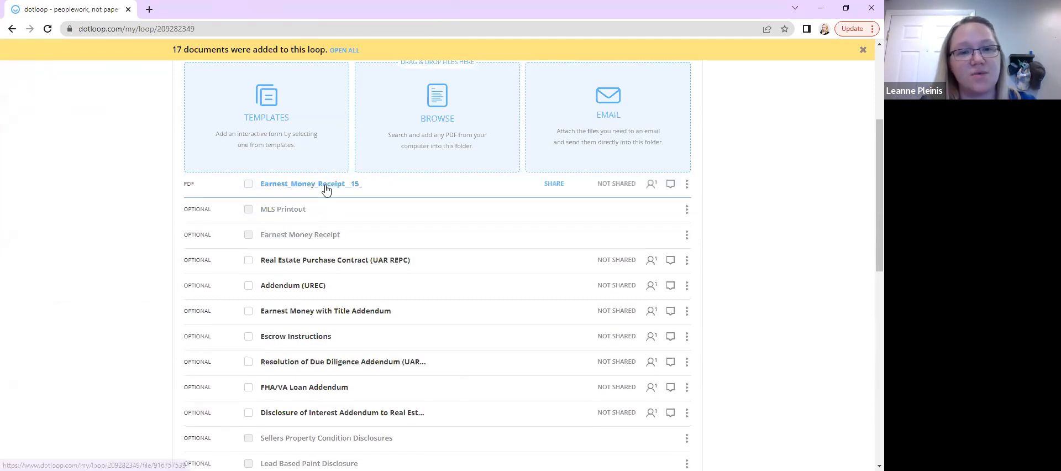
left_click_drag(325, 186, 318, 229)
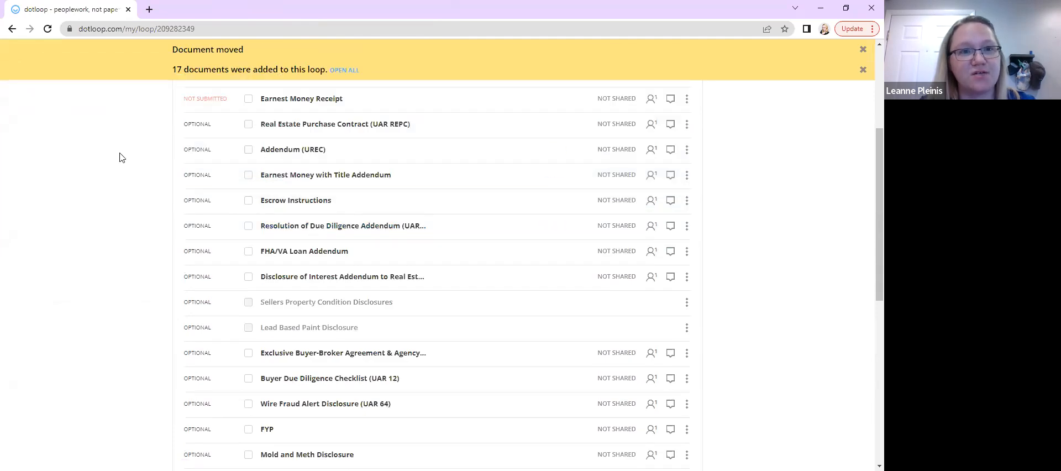
Open the Earnest Money Receipt document to review it and return to the loop
scroll(124, 234, "up", 3)
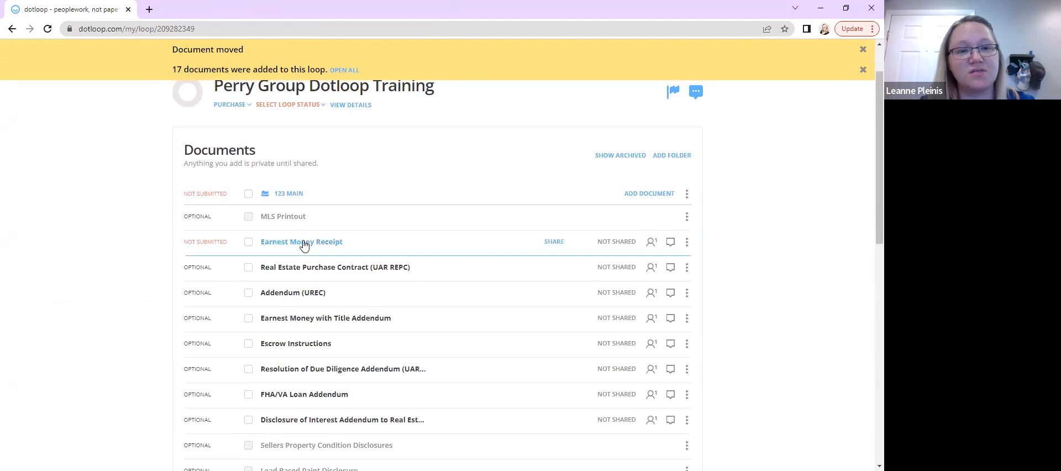
scroll(22, 298, "down", 1)
scroll(22, 298, "up", 1)
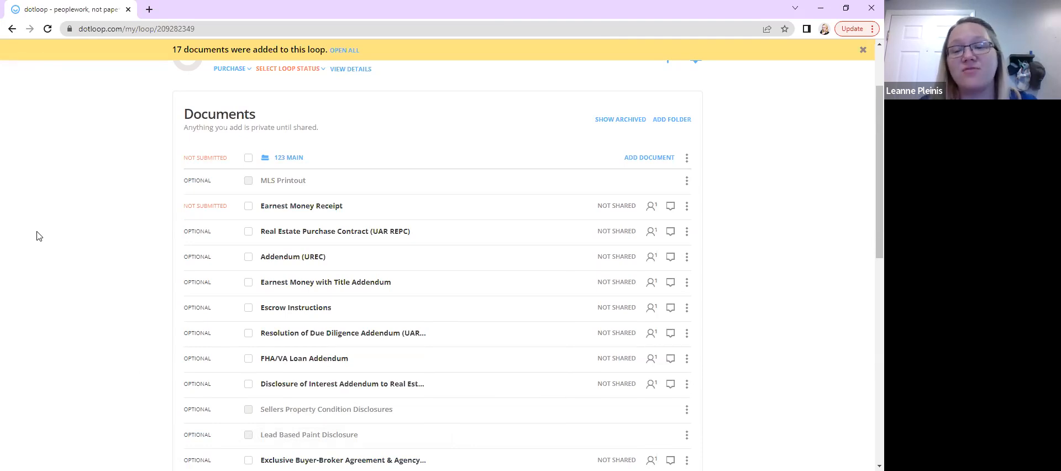
scroll(37, 236, "up", 1)
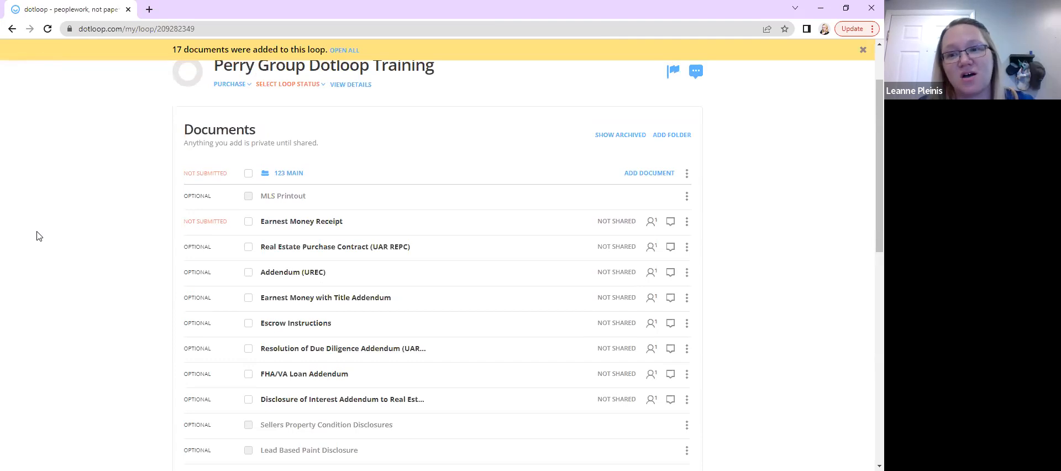
scroll(37, 237, "up", 1)
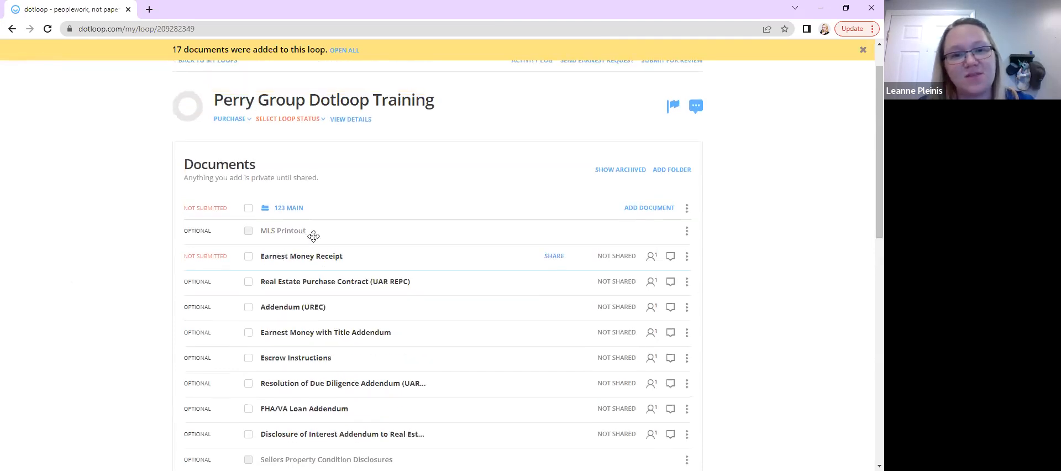
left_click(299, 261)
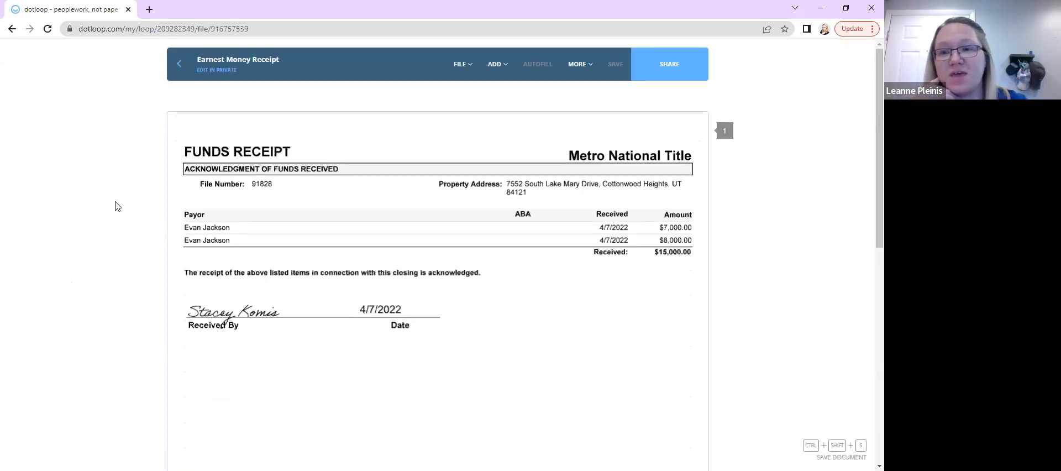
left_click(177, 74)
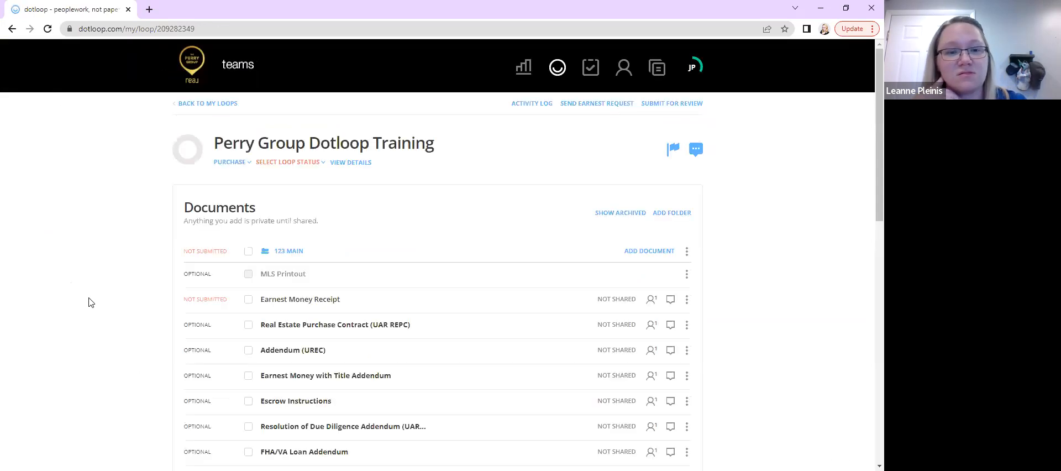
Scroll through the document list in the 123 Main folder
scroll(90, 301, "down", 3)
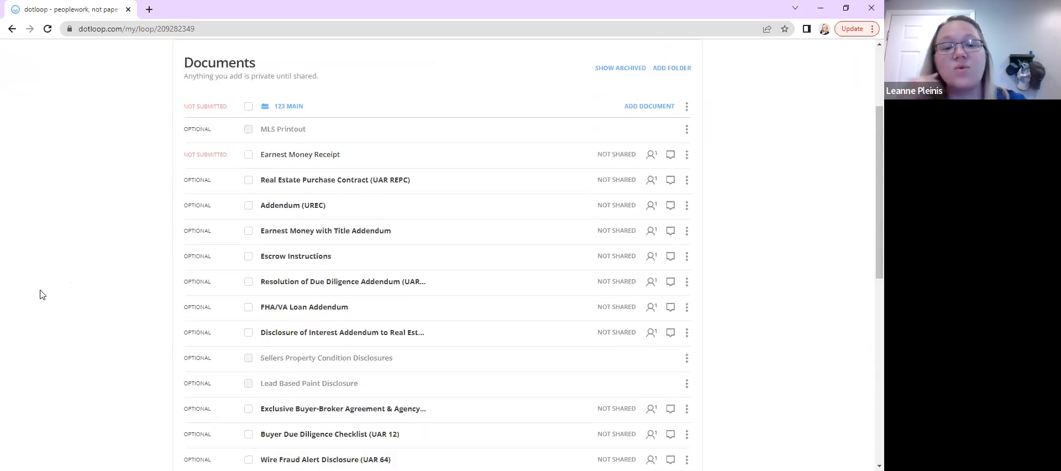
scroll(30, 361, "up", 1)
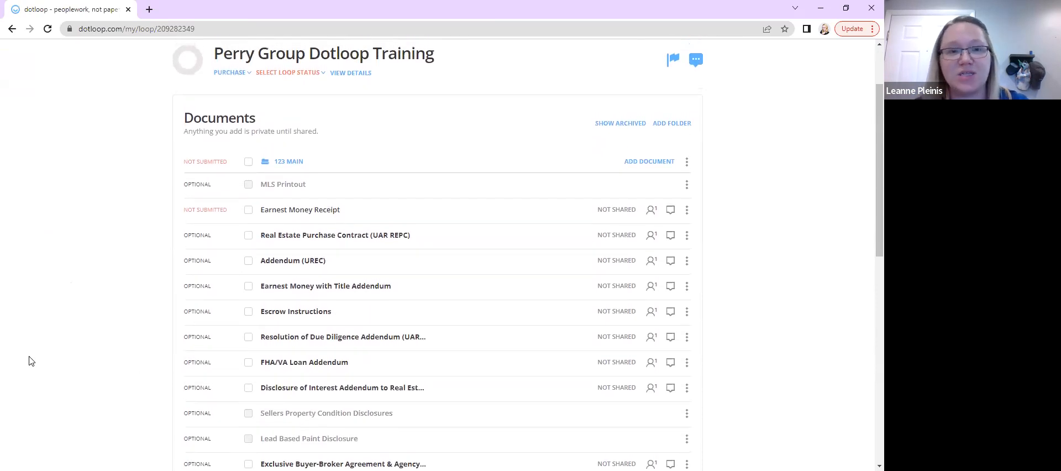
scroll(30, 361, "up", 2)
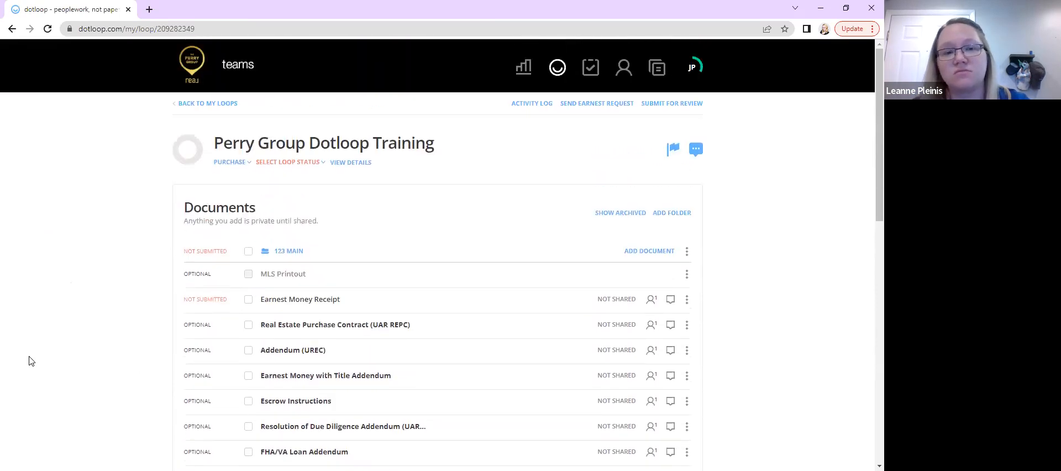
scroll(32, 403, "down", 3)
scroll(32, 403, "up", 3)
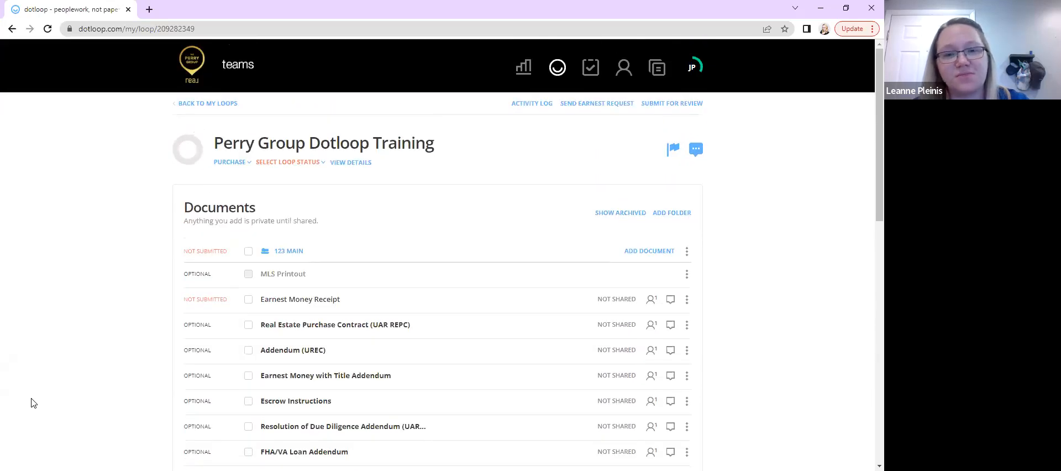
scroll(32, 403, "down", 1)
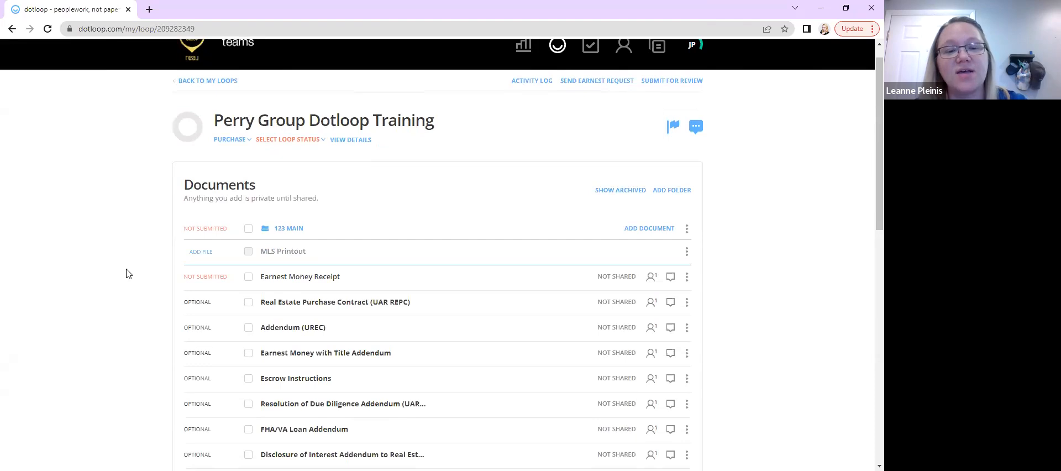
scroll(19, 302, "down", 2)
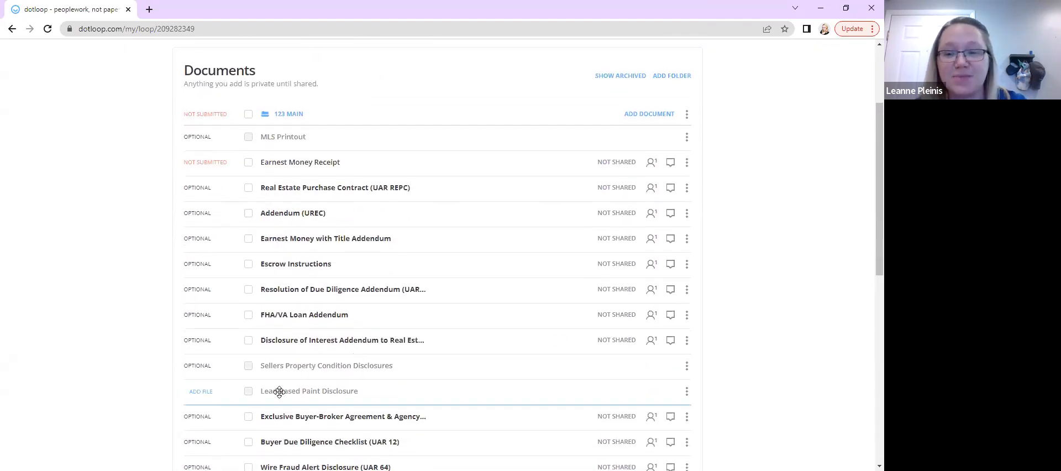
scroll(266, 395, "down", 3)
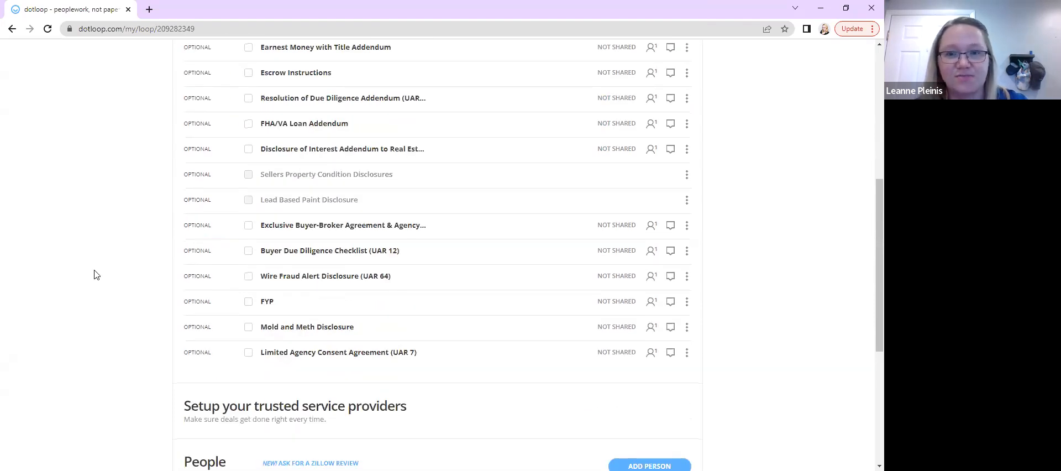
scroll(94, 274, "up", 3)
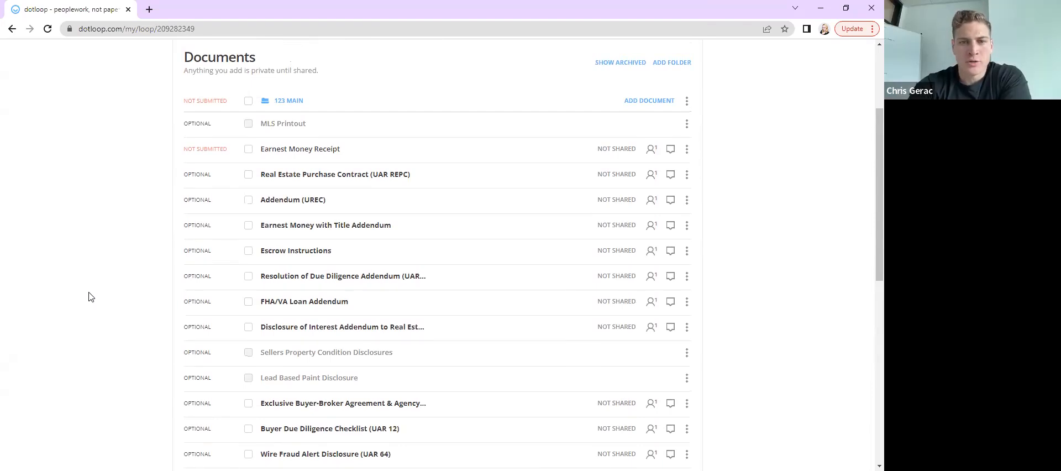
scroll(91, 297, "up", 1)
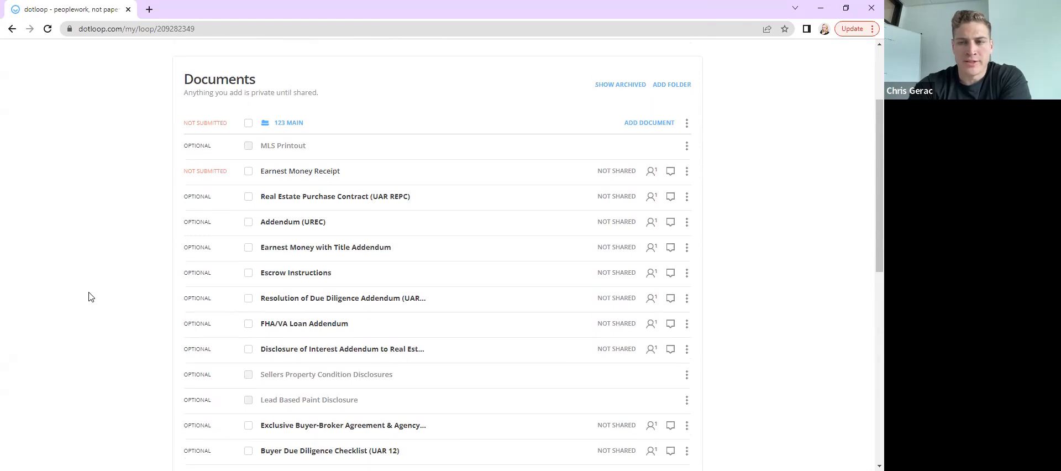
scroll(91, 297, "down", 2)
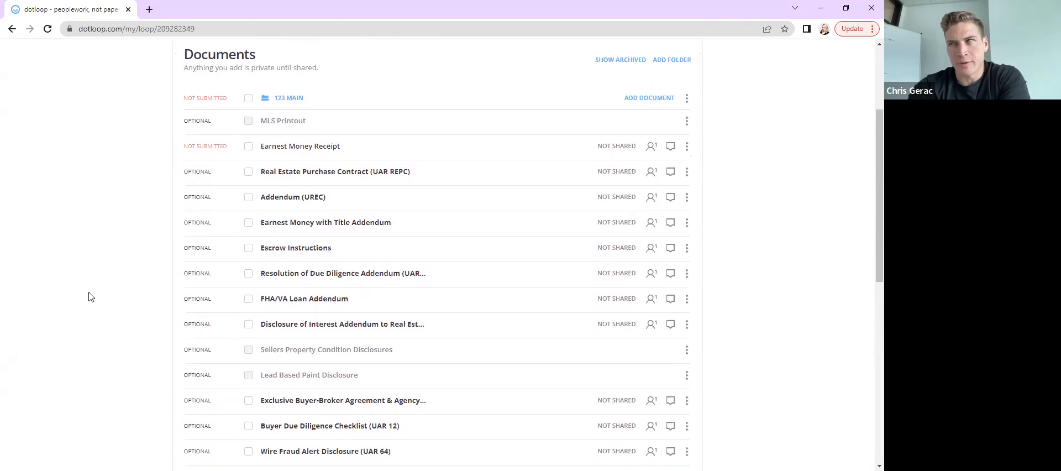
scroll(91, 297, "down", 1)
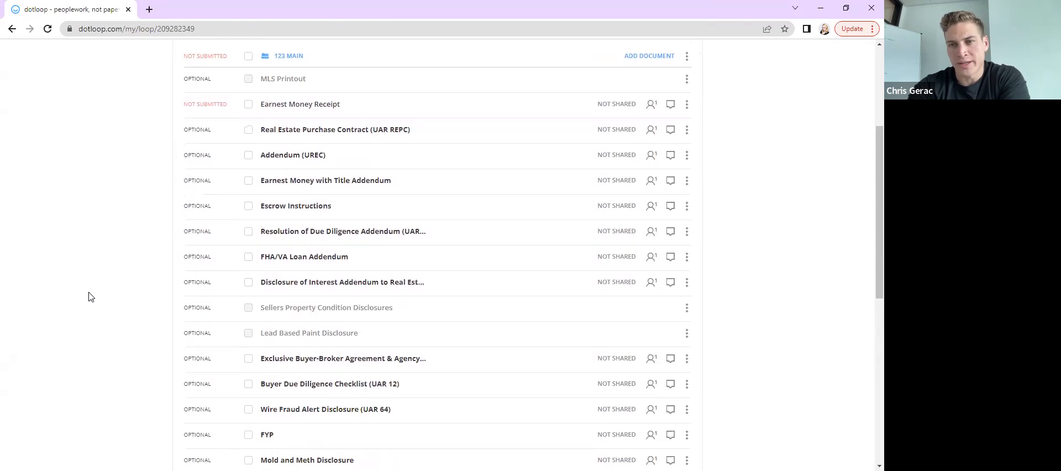
scroll(91, 296, "up", 1)
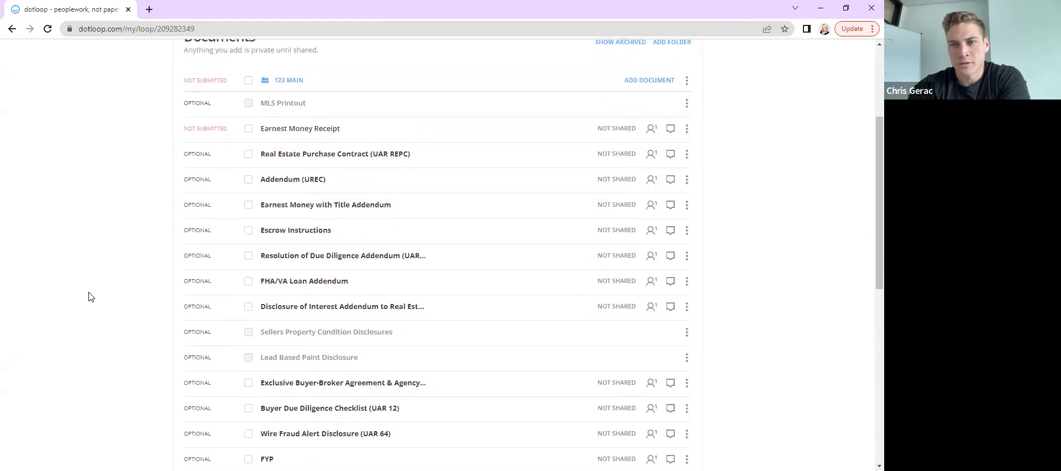
scroll(91, 297, "down", 3)
scroll(91, 297, "up", 4)
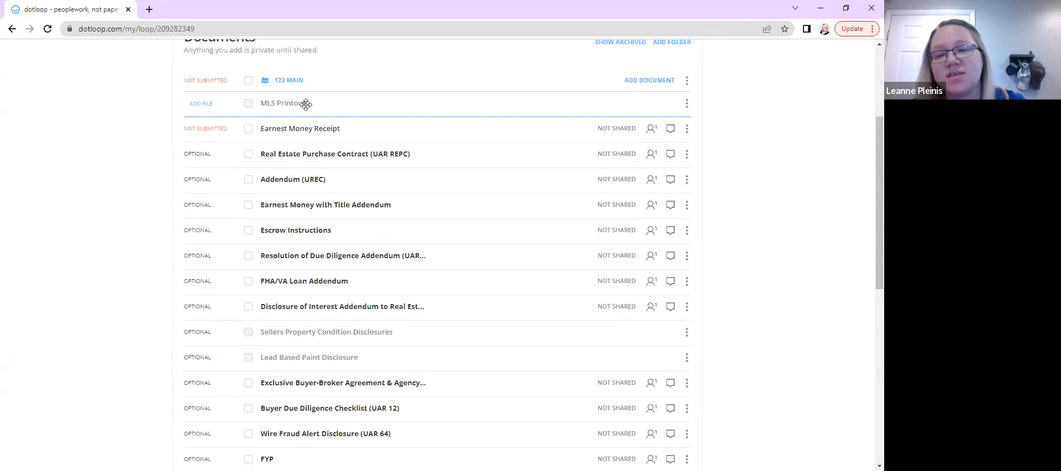
scroll(53, 248, "up", 1)
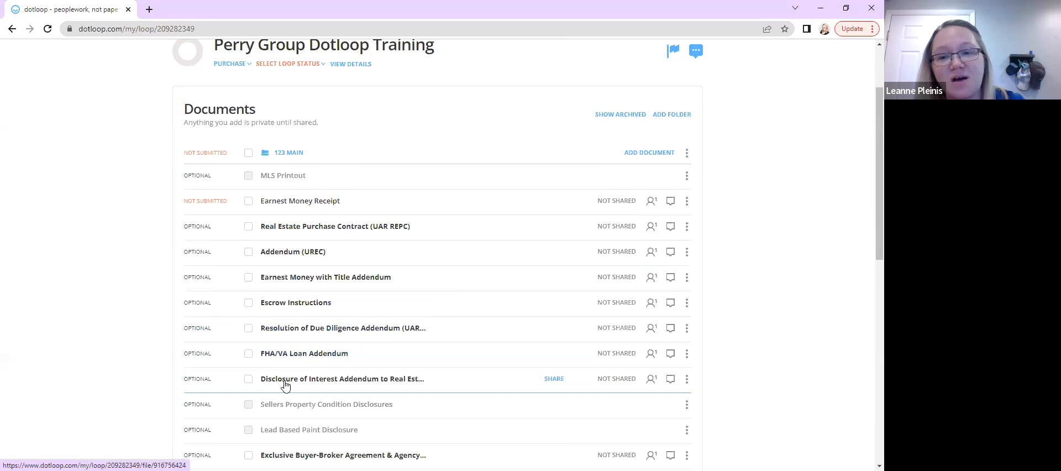
scroll(46, 320, "down", 2)
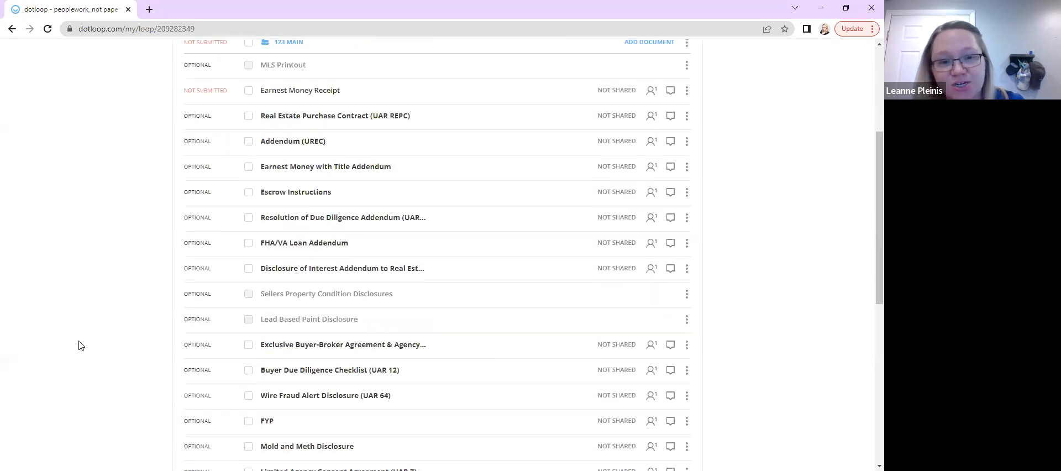
Tick Exclusive Buyer-Broker Agreement, Buyer Due Diligence Checklist, Wire Fraud Alert Disclosure, FYP and Mold and Meth Disclosure
scroll(78, 343, "down", 3)
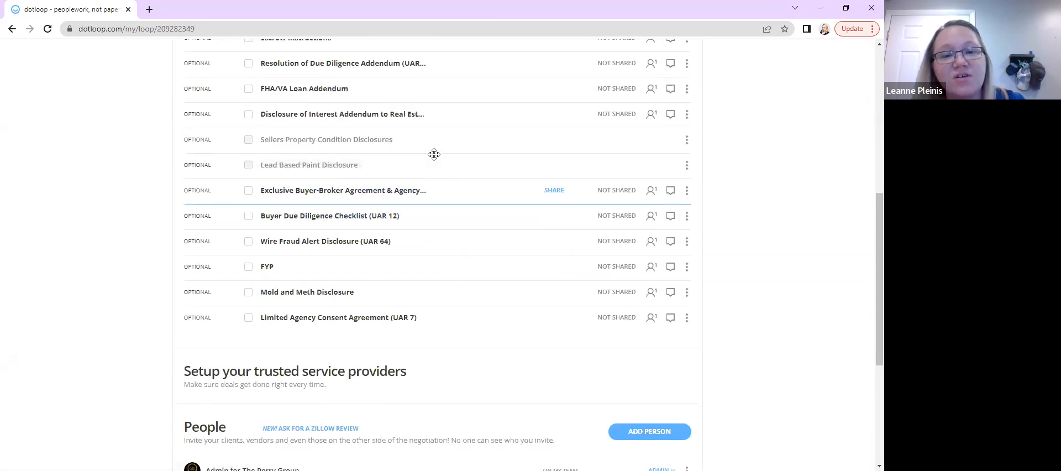
left_click(248, 293)
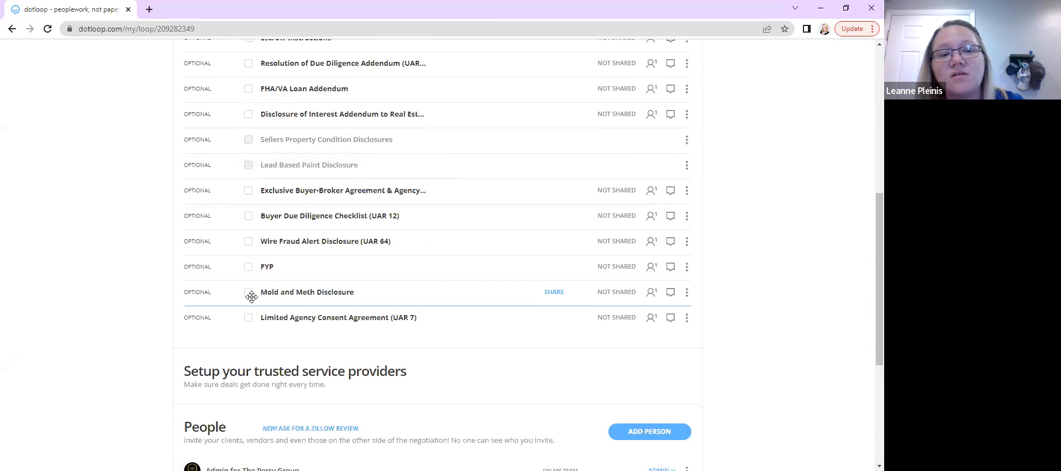
left_click(248, 267)
left_click(248, 244)
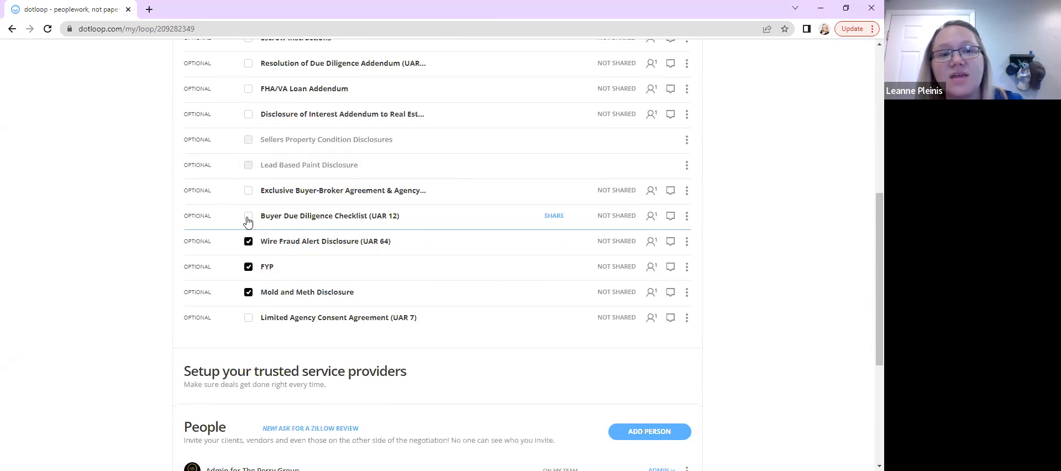
left_click(248, 217)
left_click(248, 191)
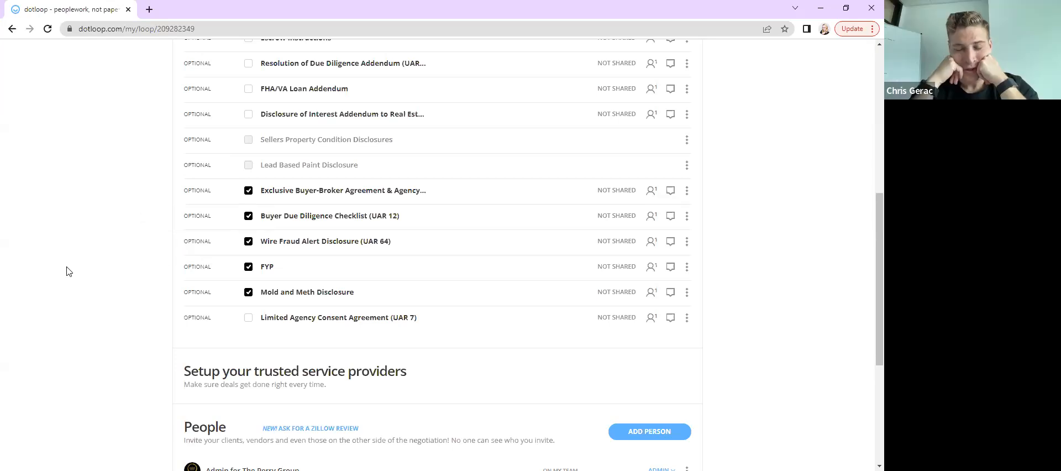
scroll(66, 271, "up", 1)
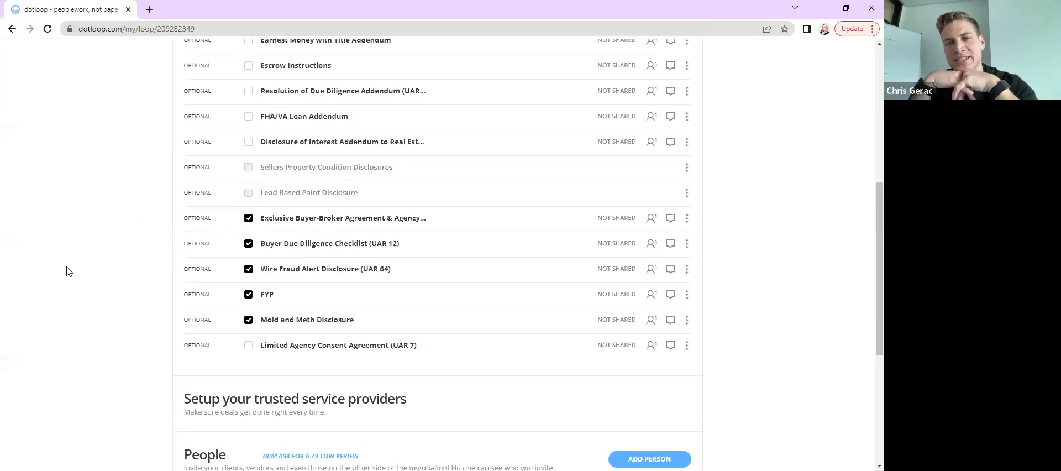
scroll(67, 270, "up", 1)
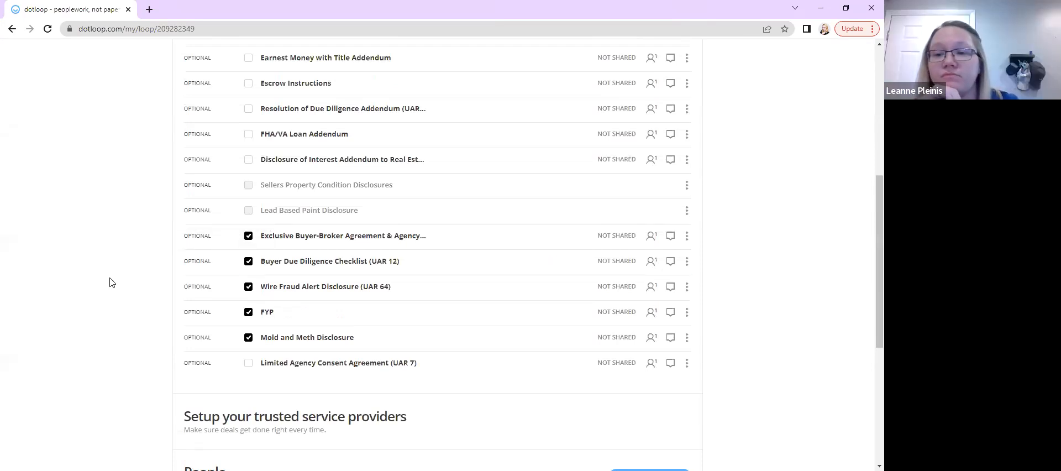
Scroll through the 123 Main folder's document list to review the ticked documents
scroll(109, 282, "up", 3)
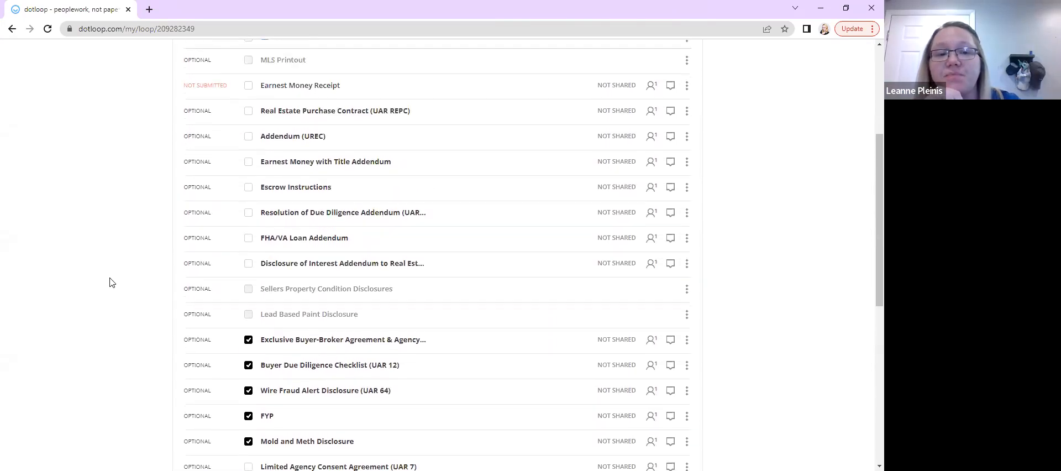
scroll(109, 282, "down", 2)
scroll(109, 282, "down", 1)
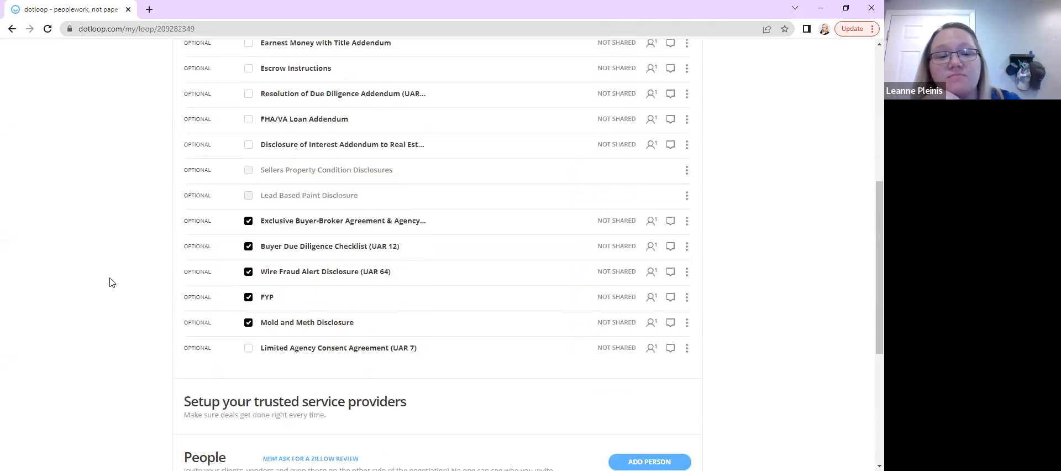
scroll(109, 282, "up", 1)
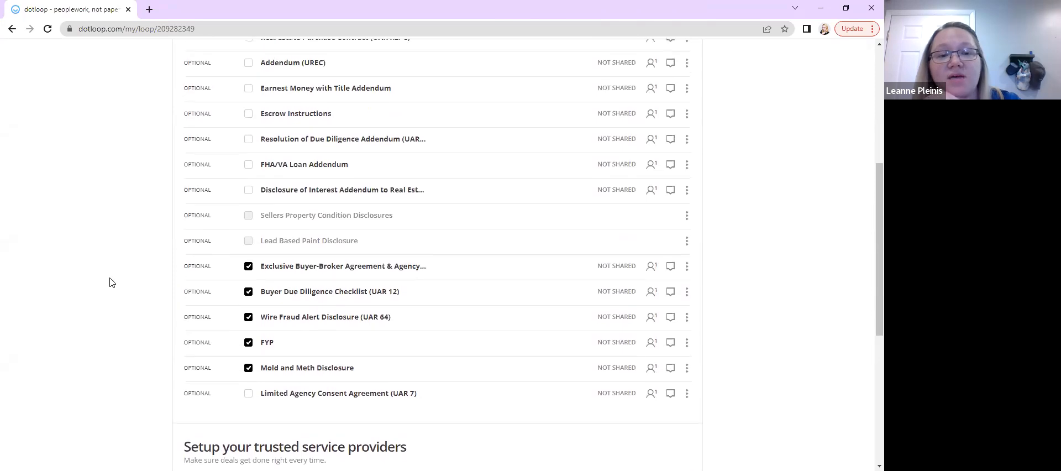
scroll(109, 282, "up", 2)
scroll(110, 283, "down", 2)
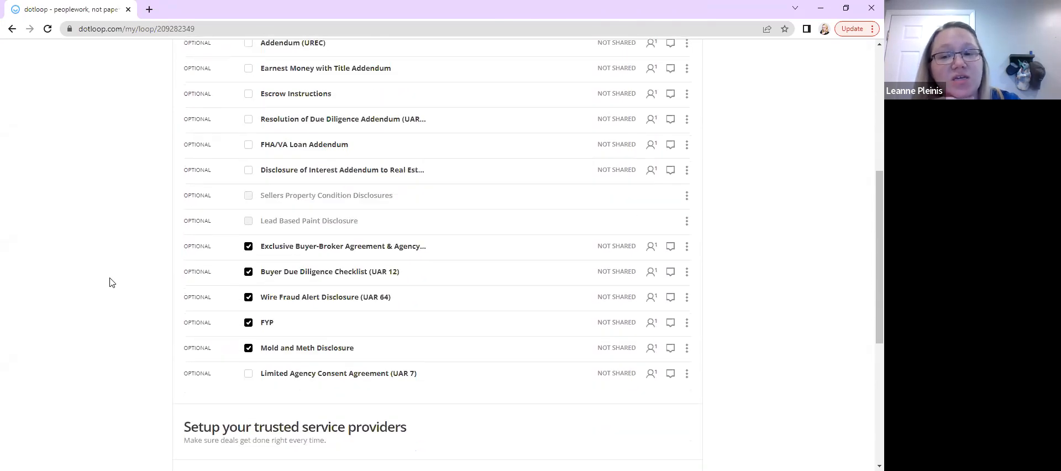
scroll(110, 283, "up", 2)
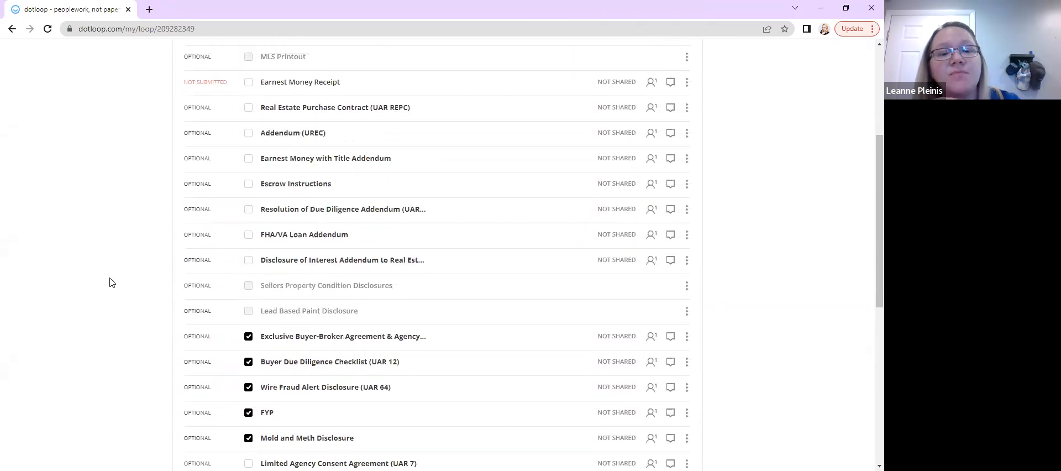
scroll(110, 282, "up", 3)
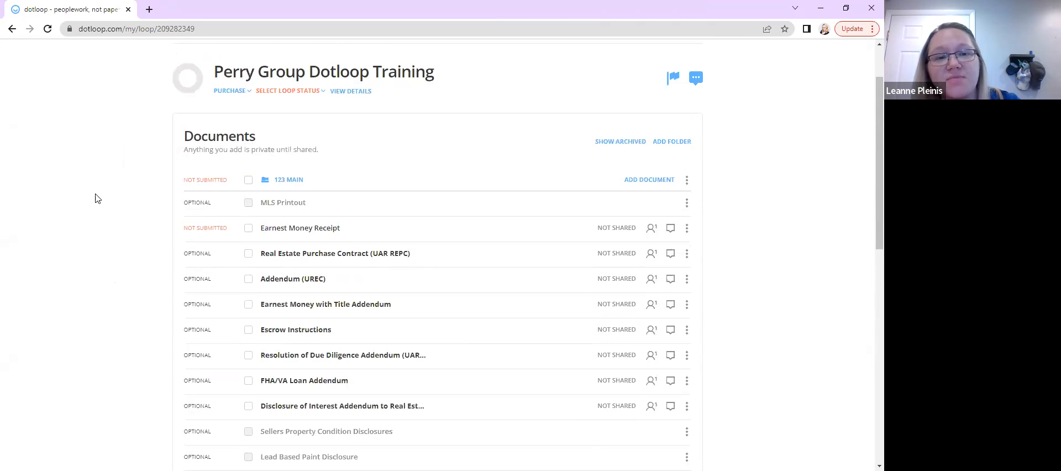
Untick Exclusive Buyer-Broker Agreement, Buyer Due Diligence Checklist, Wire Fraud Alert Disclosure, FYP and Mold and Meth Disclosure
scroll(96, 198, "down", 3)
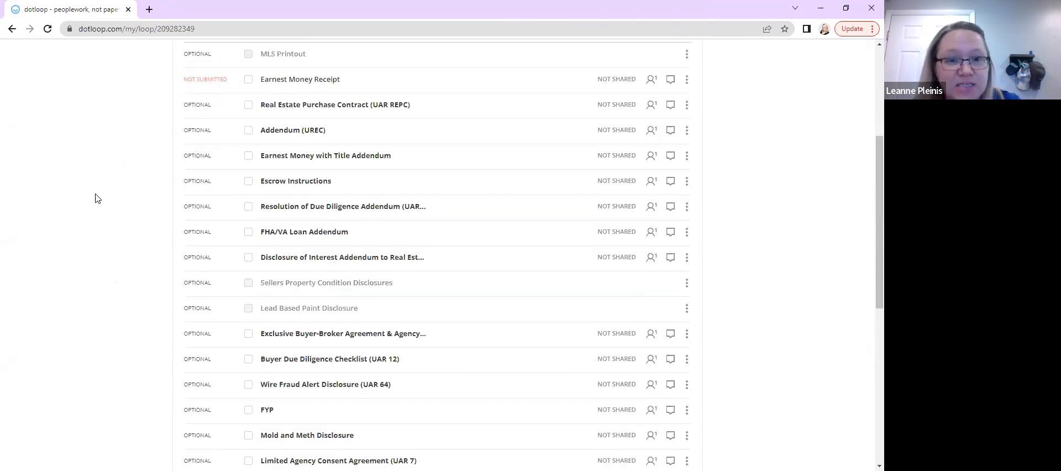
scroll(96, 197, "down", 3)
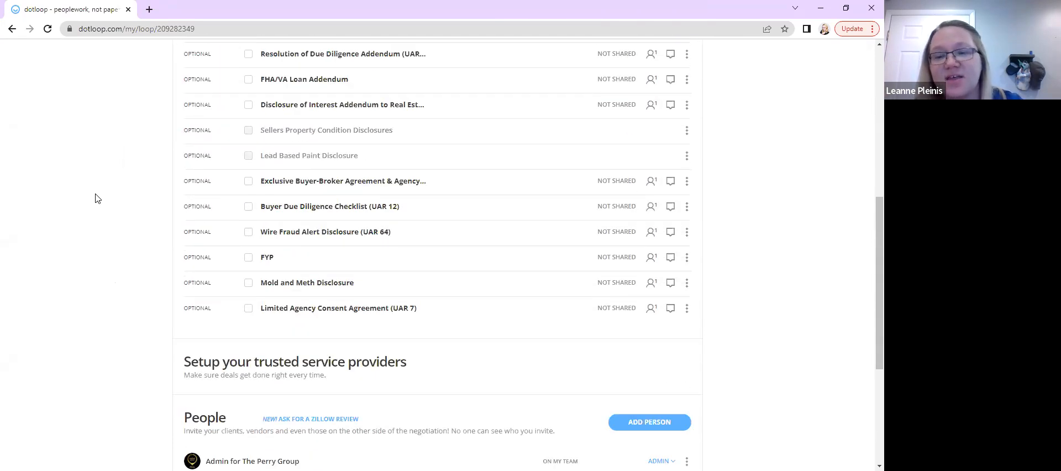
scroll(98, 198, "up", 1)
scroll(98, 198, "up", 1)
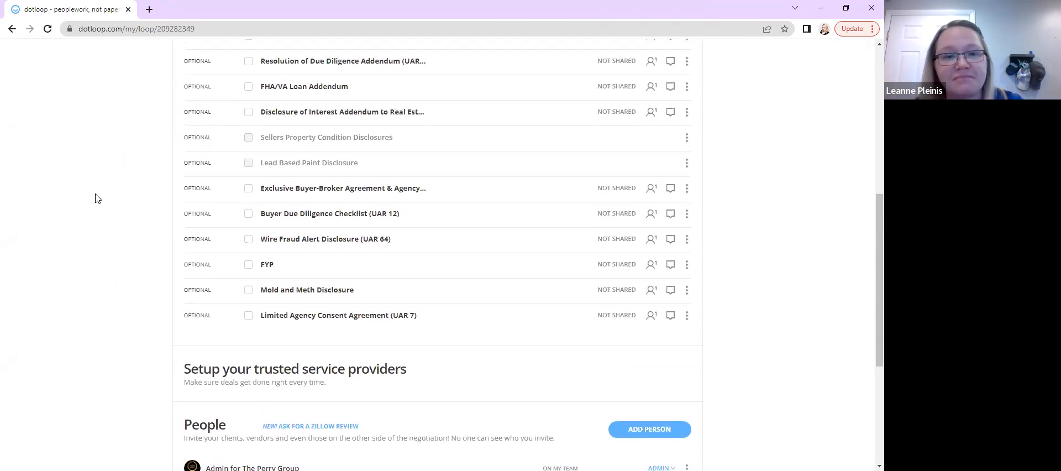
scroll(96, 198, "up", 3)
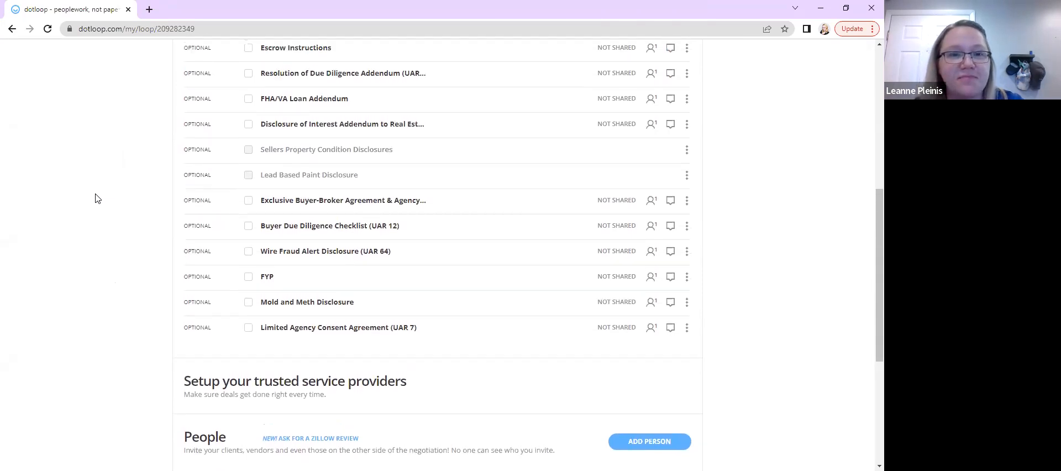
scroll(95, 198, "up", 1)
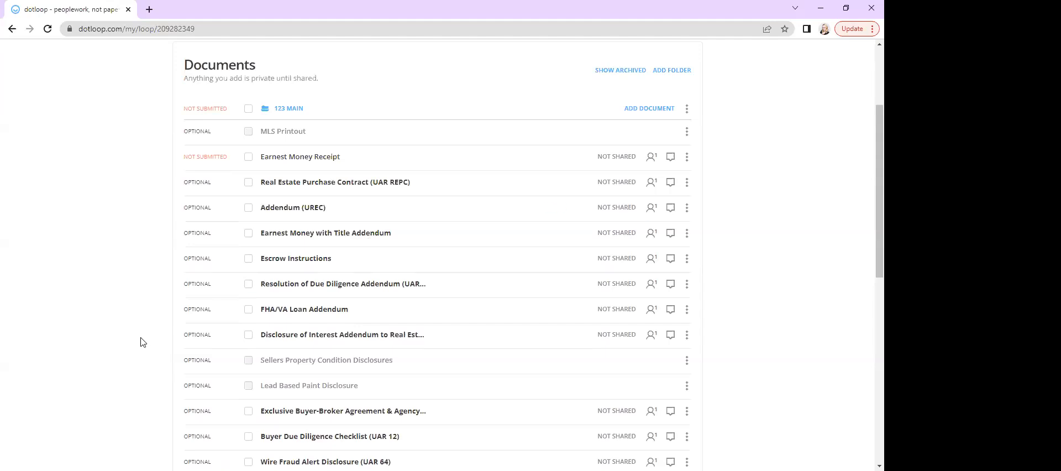
scroll(140, 341, "up", 1)
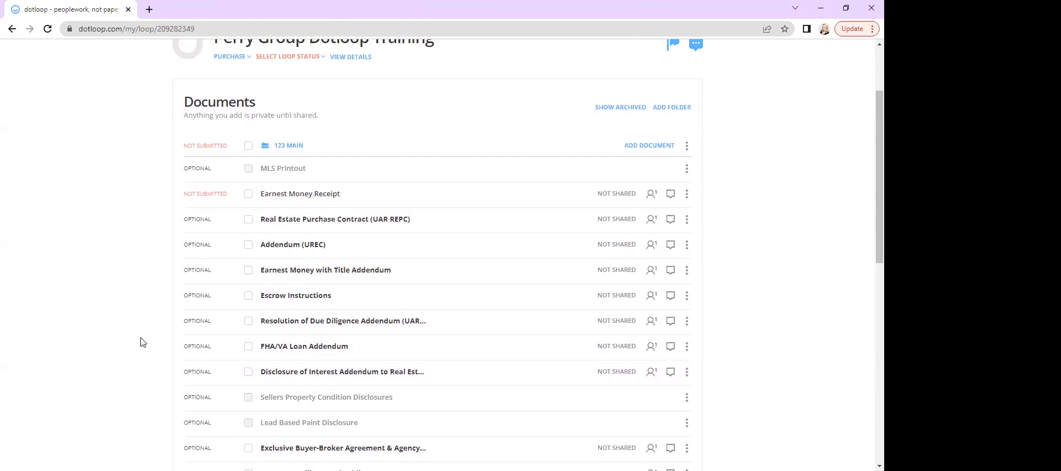
scroll(140, 342, "up", 1)
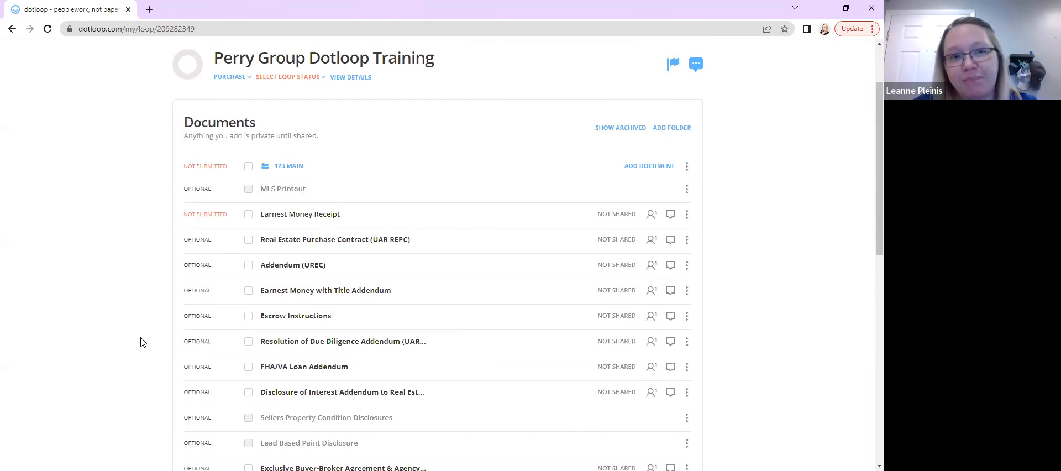
Review the documents listed in the 123 Main folder from the loop header down to the last placeholder
scroll(140, 342, "up", 1)
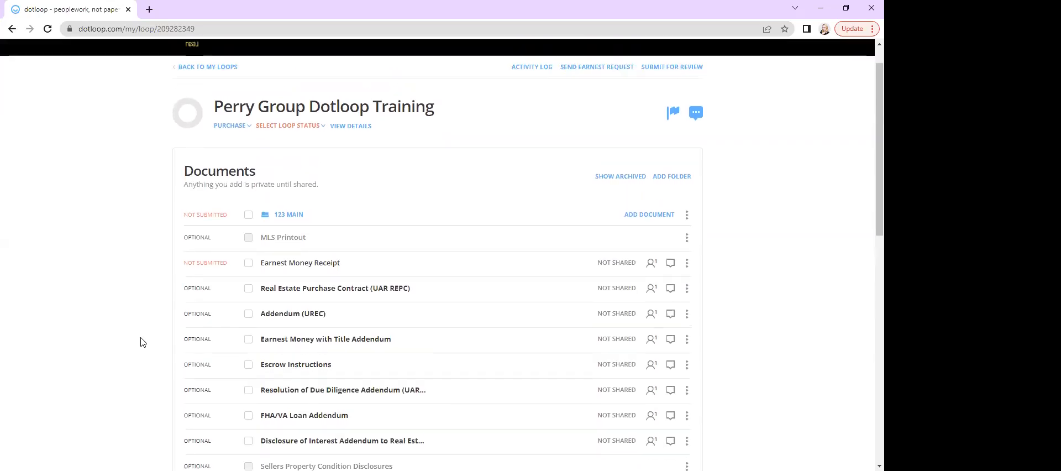
scroll(81, 222, "down", 1)
scroll(82, 221, "up", 2)
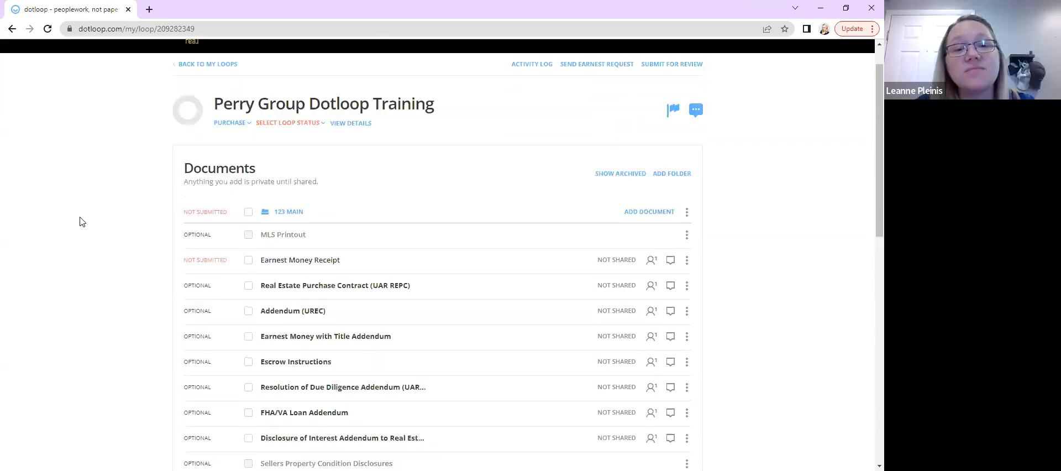
scroll(81, 221, "down", 2)
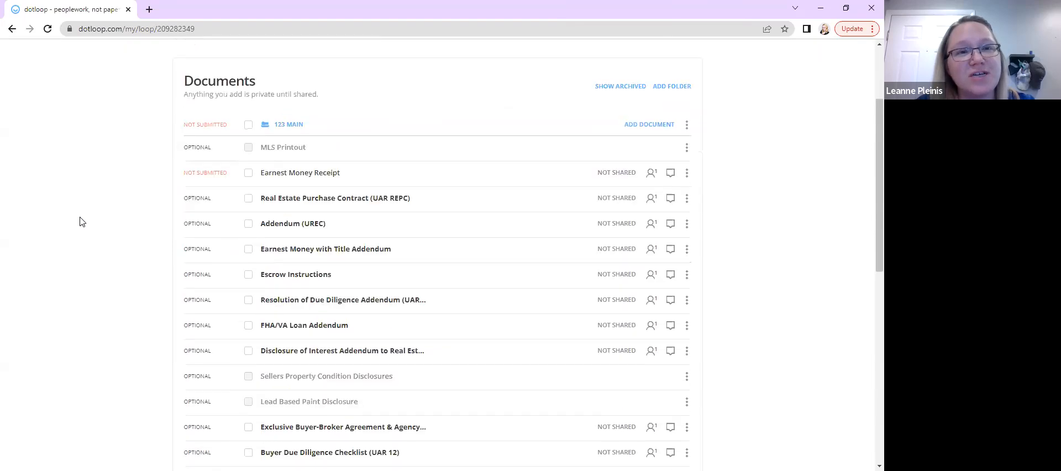
scroll(82, 222, "up", 2)
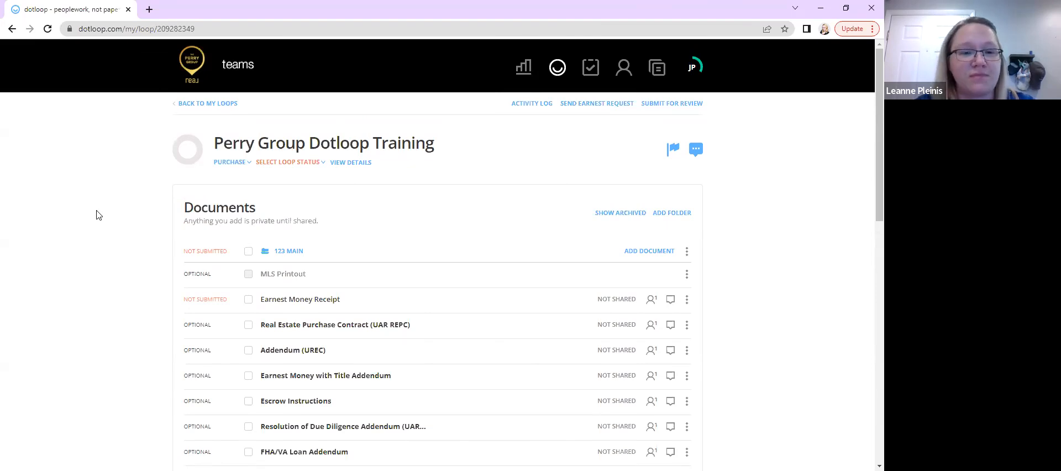
scroll(97, 215, "down", 1)
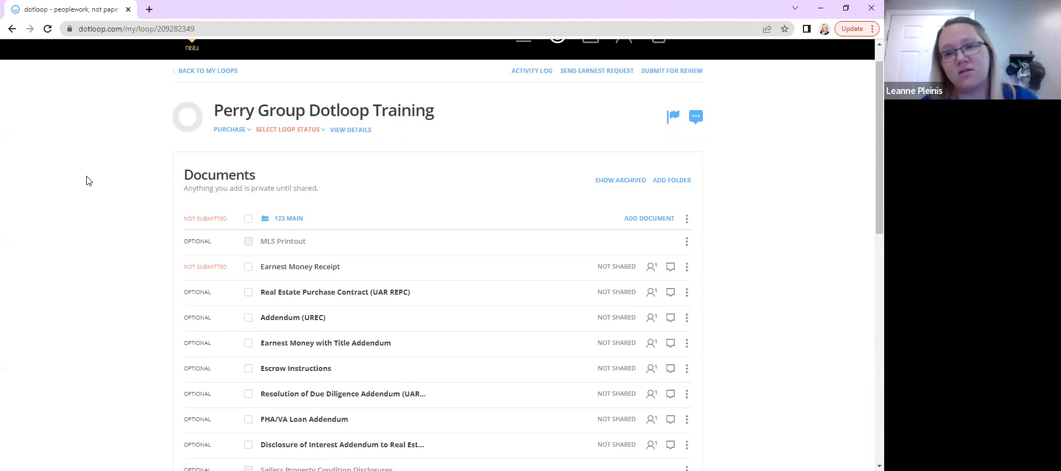
scroll(80, 276, "down", 2)
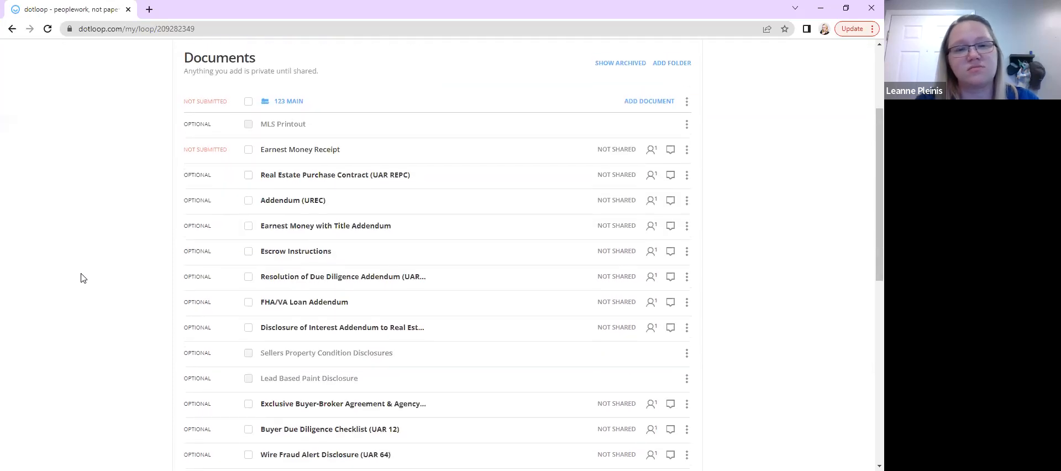
scroll(81, 278, "down", 1)
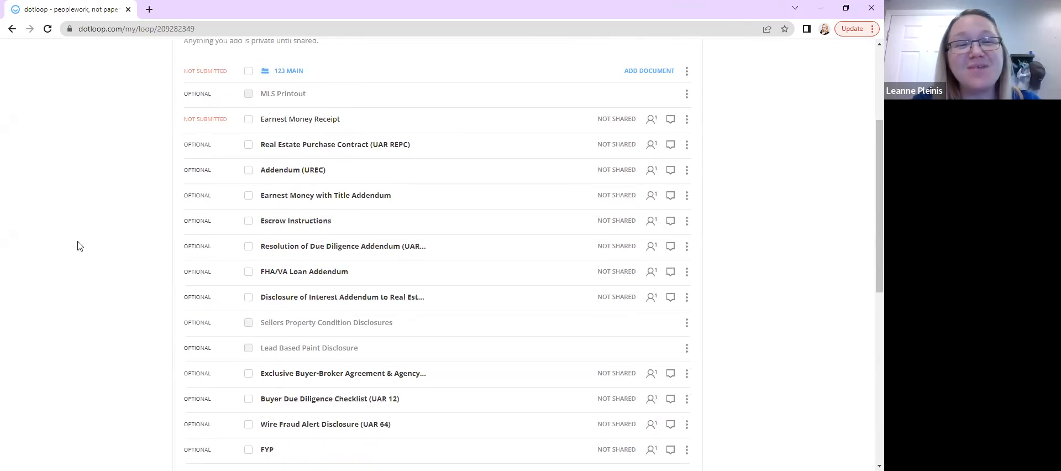
scroll(80, 246, "down", 1)
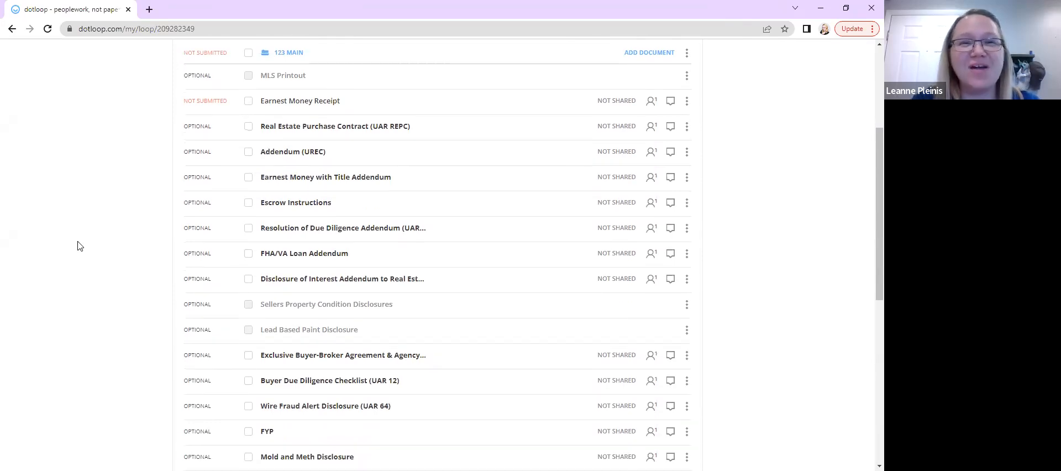
scroll(77, 246, "up", 1)
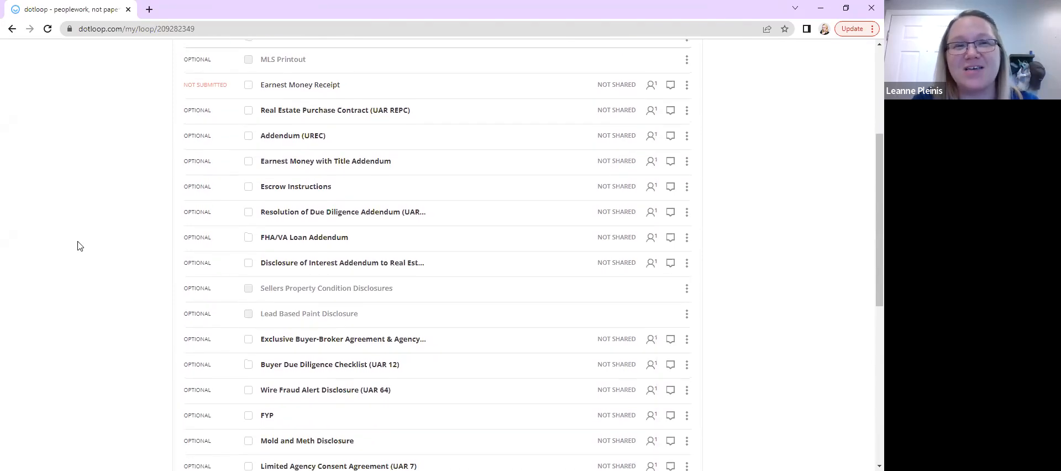
scroll(79, 247, "up", 1)
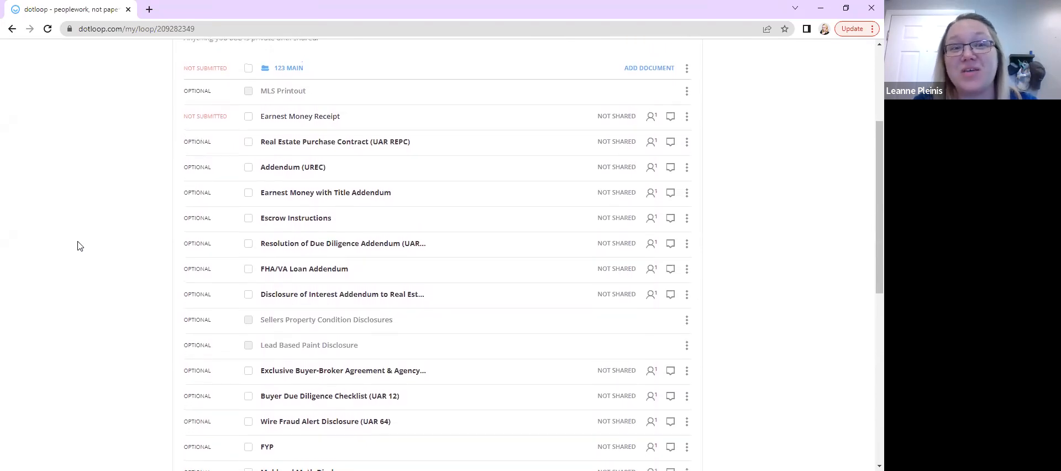
scroll(78, 246, "down", 1)
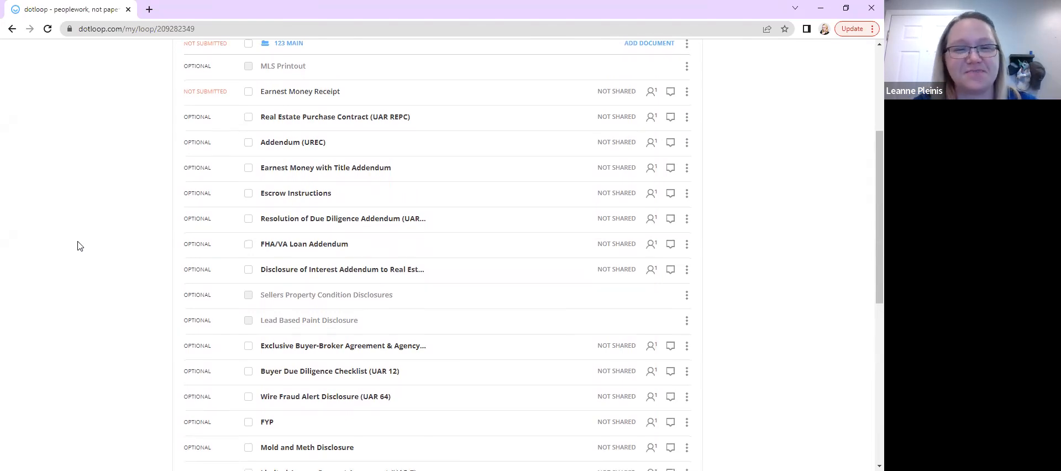
scroll(78, 246, "down", 4)
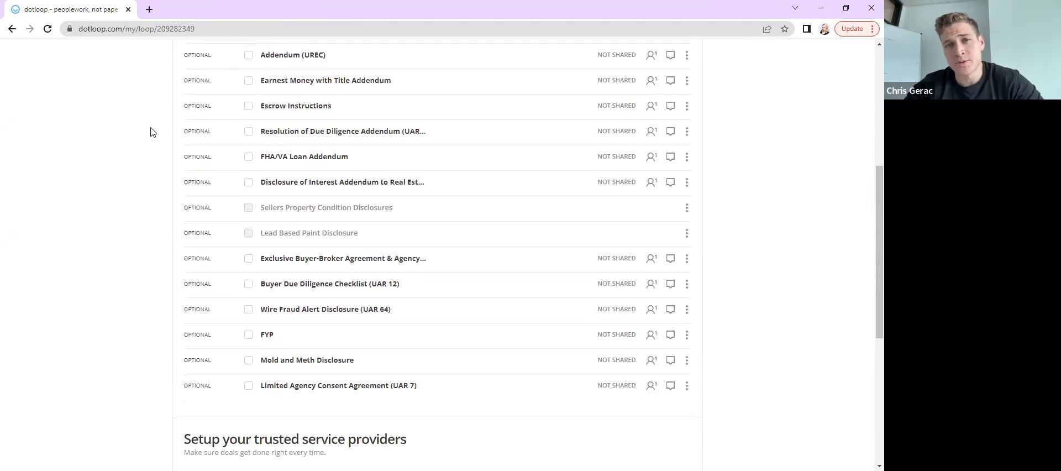
scroll(153, 132, "up", 1)
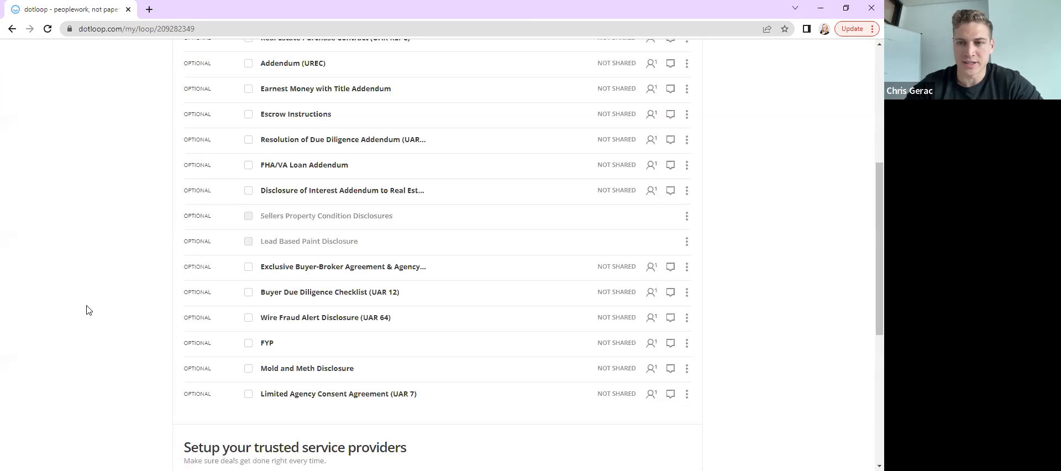
scroll(89, 310, "up", 1)
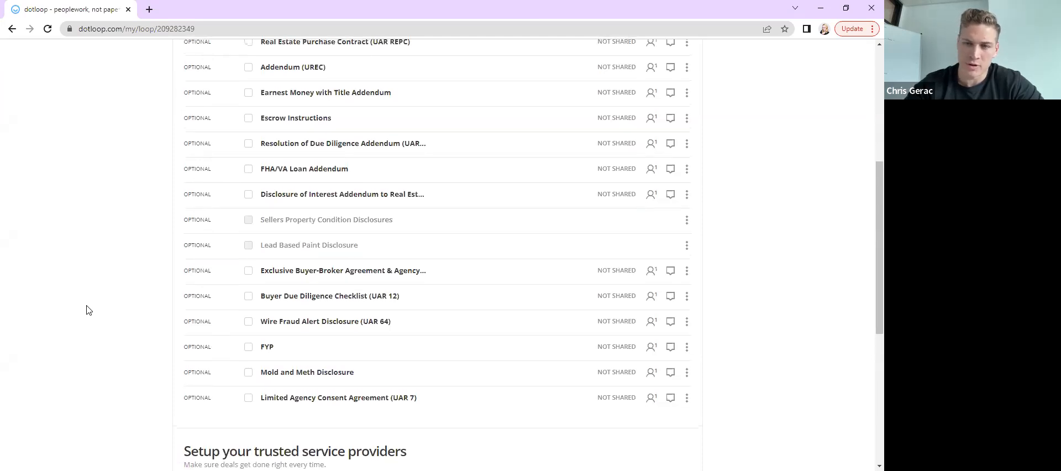
scroll(87, 310, "up", 1)
scroll(87, 310, "up", 1)
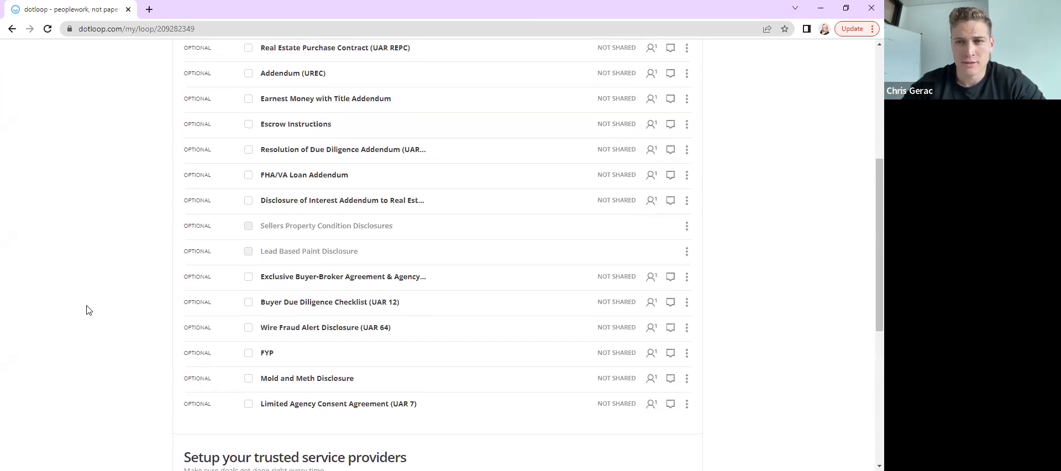
scroll(87, 310, "up", 2)
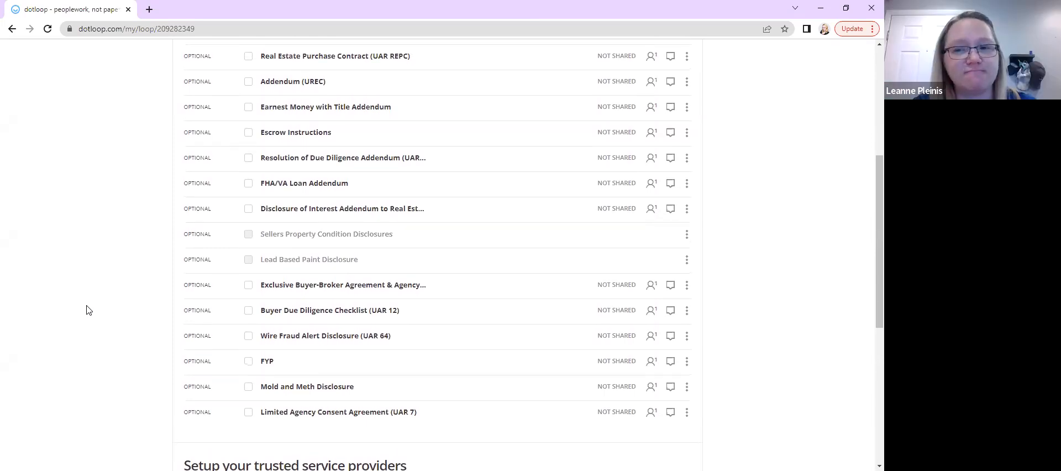
scroll(87, 310, "up", 1)
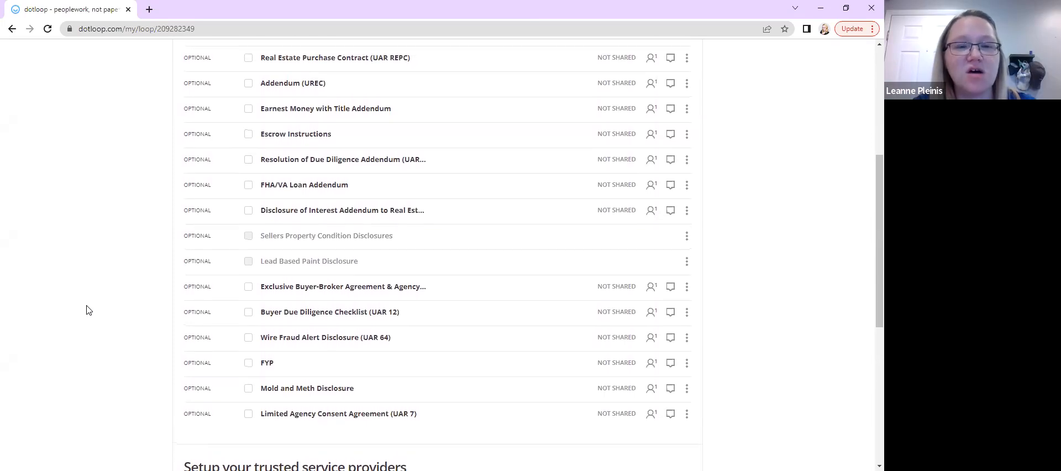
scroll(87, 310, "down", 2)
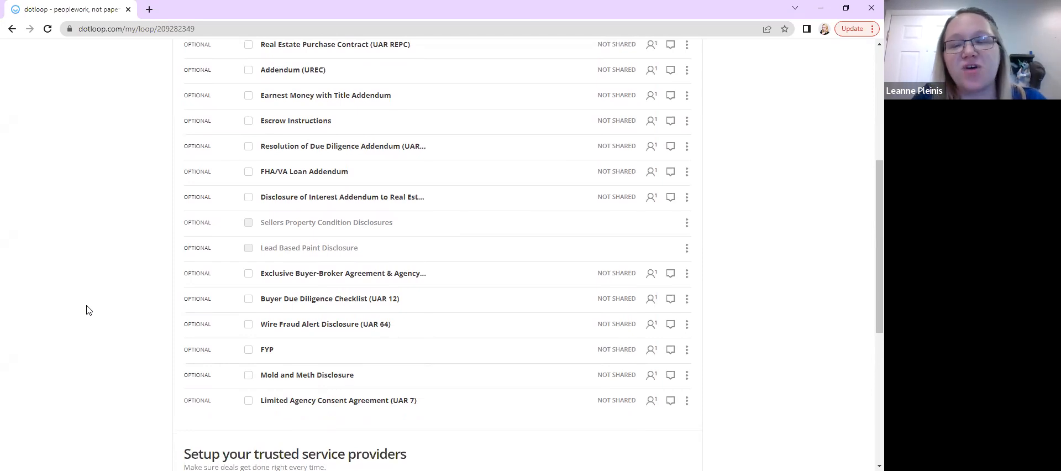
scroll(87, 310, "up", 1)
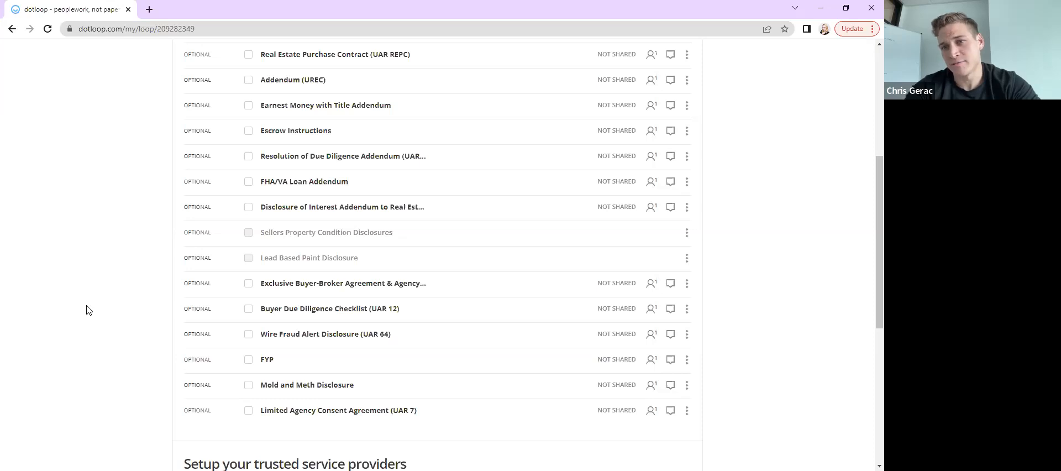
scroll(87, 310, "up", 1)
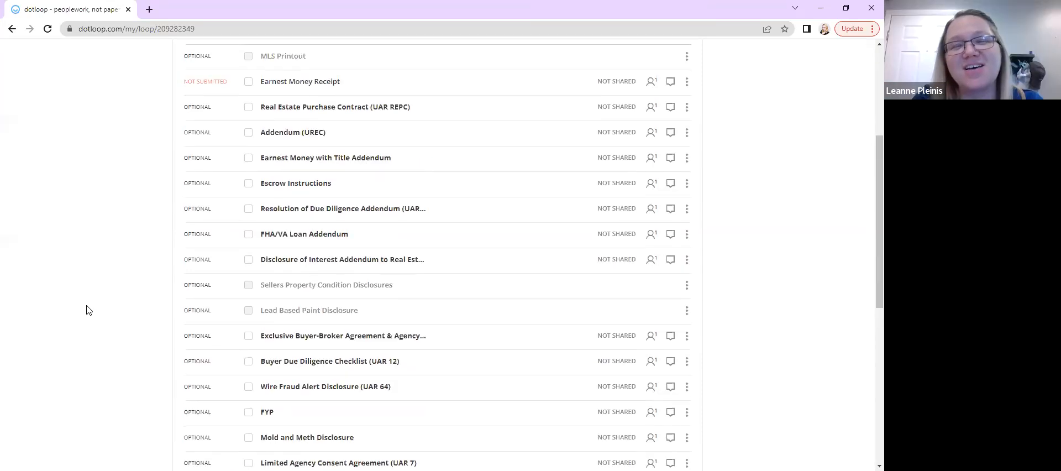
scroll(86, 310, "down", 1)
scroll(87, 310, "down", 1)
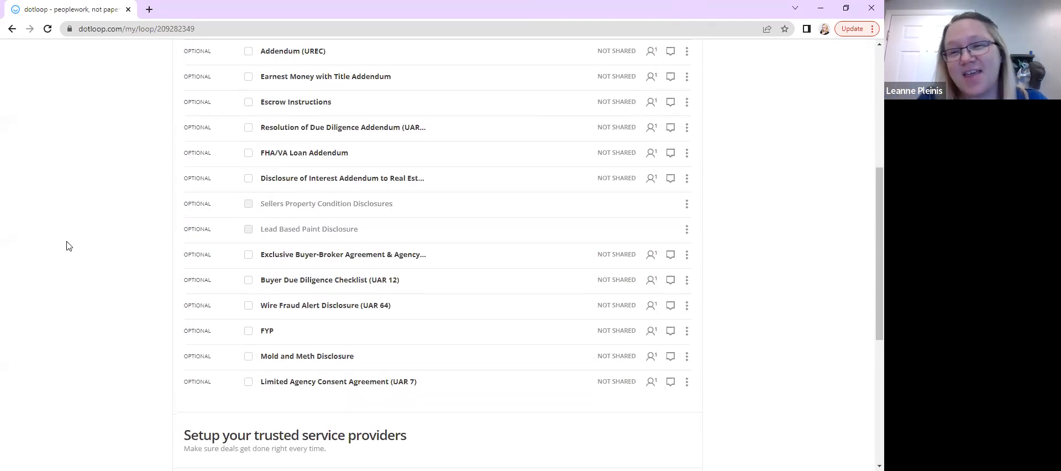
scroll(67, 246, "up", 1)
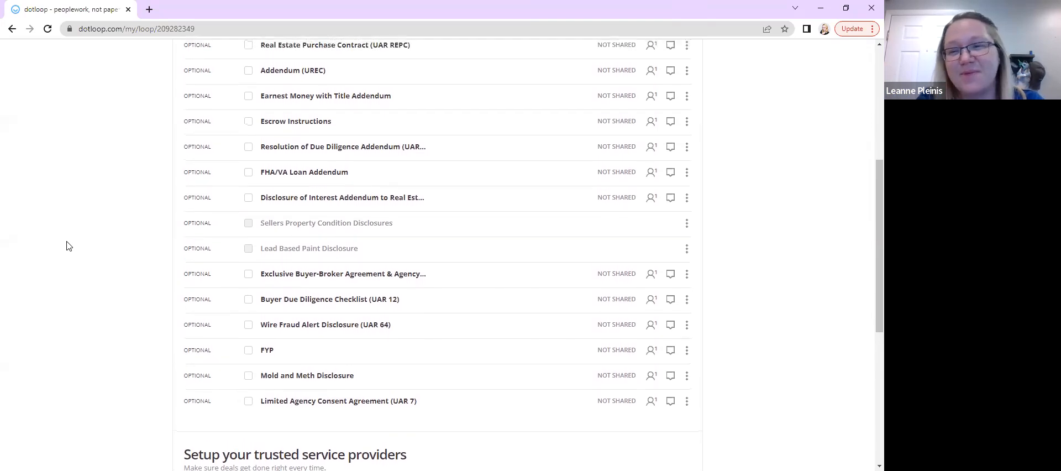
Tick Real Estate Purchase Contract (UAR REPC), Addendum (UREC) and Earnest Money with Title Addendum in the 123 Main folder
scroll(66, 246, "up", 1)
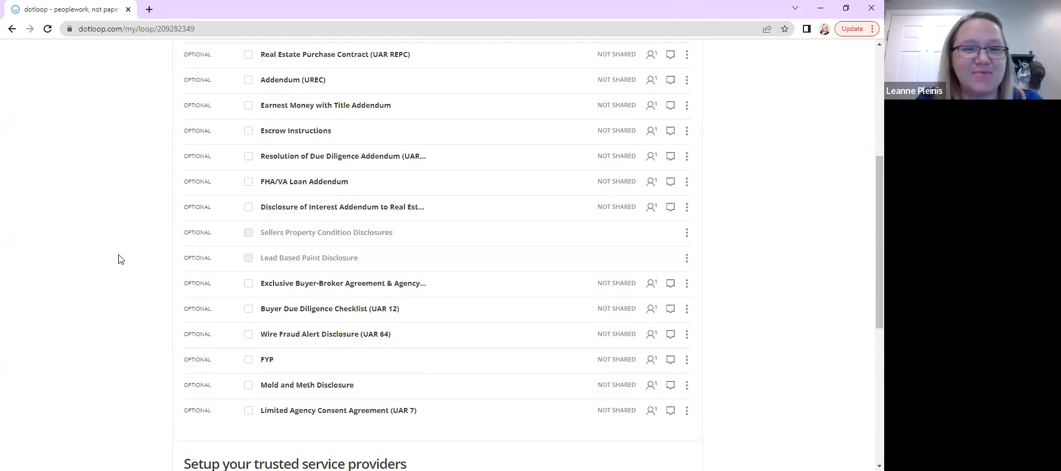
scroll(120, 259, "up", 2)
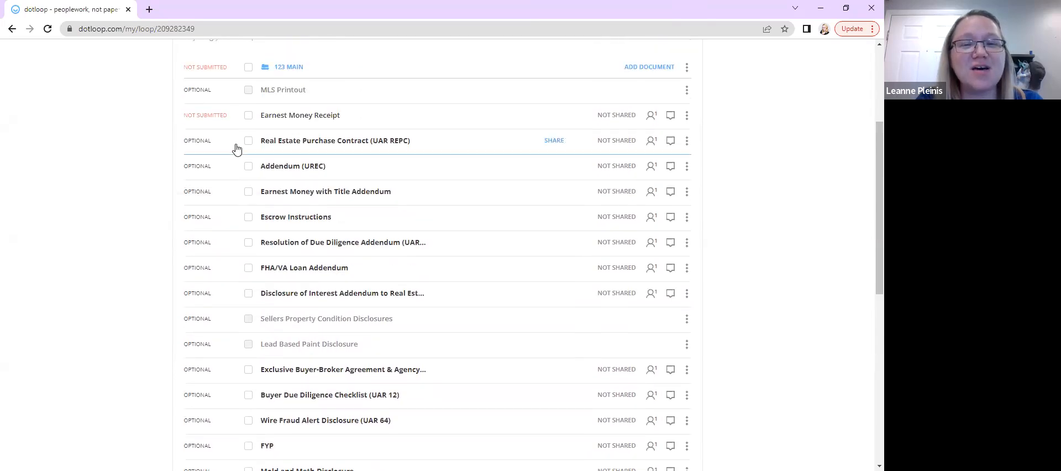
left_click(249, 141)
left_click(248, 167)
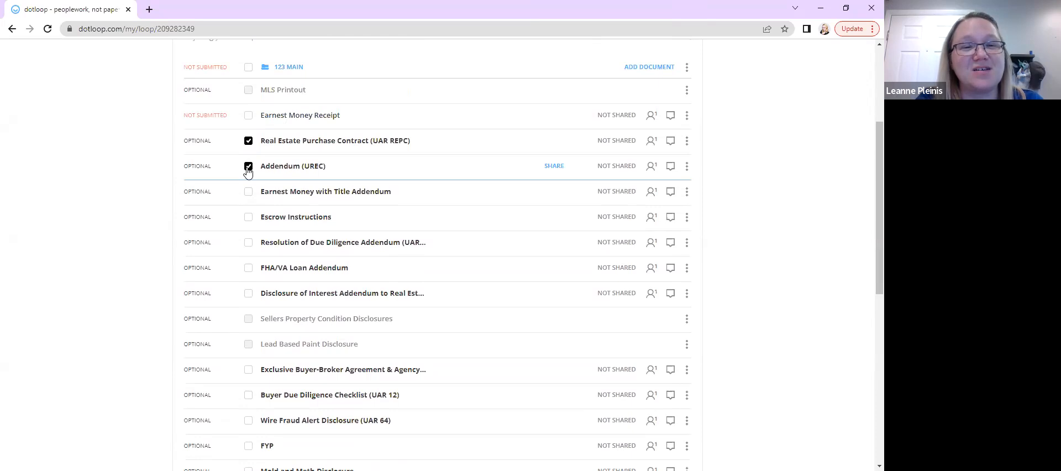
scroll(248, 199, "up", 1)
left_click(248, 213)
scroll(353, 182, "up", 2)
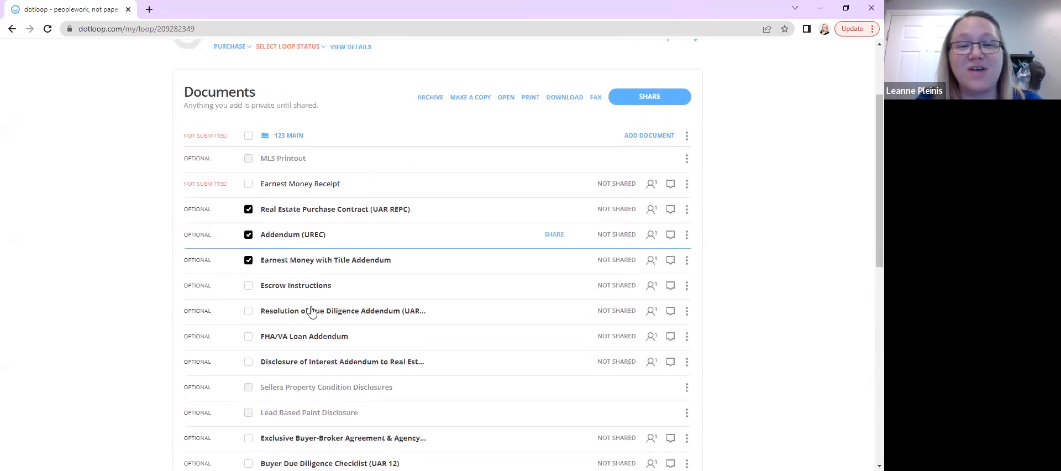
Tick Exclusive Buyer-Broker Agreement & Agency as well and open the selected documents together
scroll(332, 304, "down", 3)
scroll(352, 297, "down", 1)
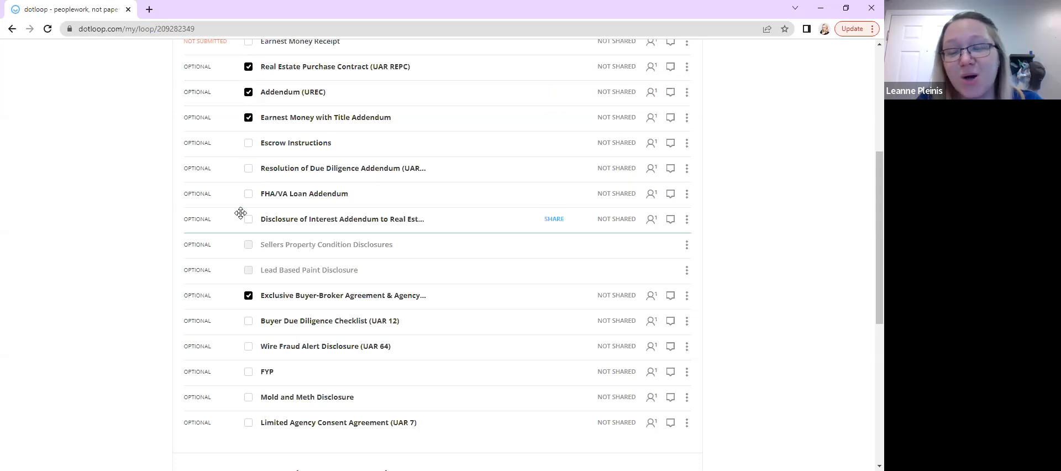
scroll(74, 285, "up", 1)
scroll(75, 285, "up", 1)
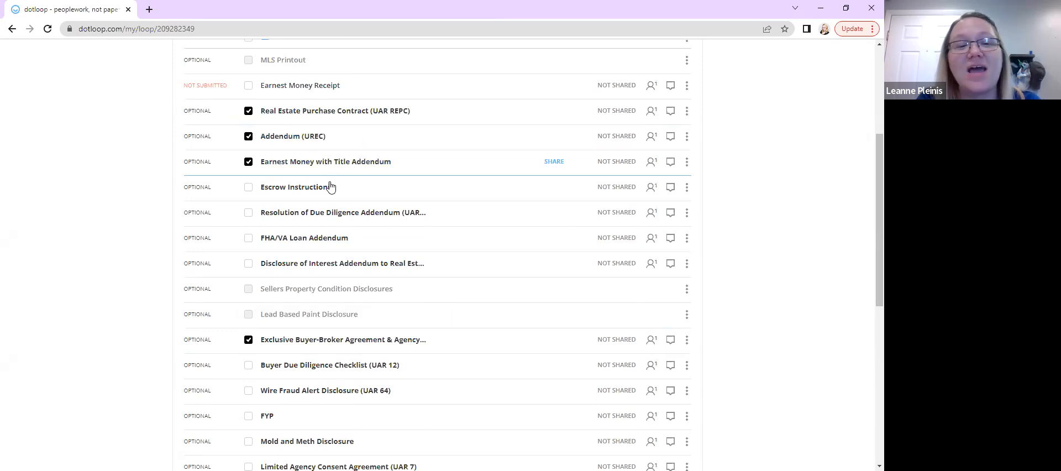
scroll(330, 187, "up", 3)
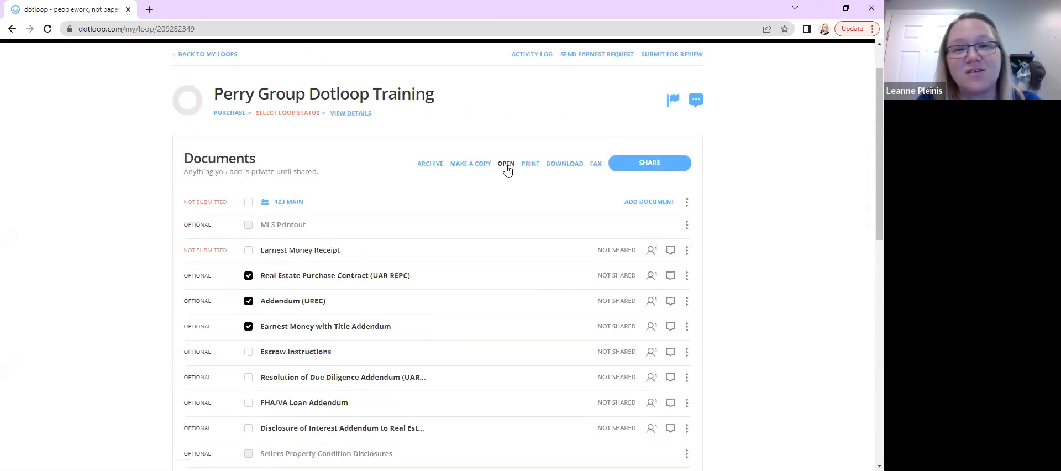
left_click(506, 165)
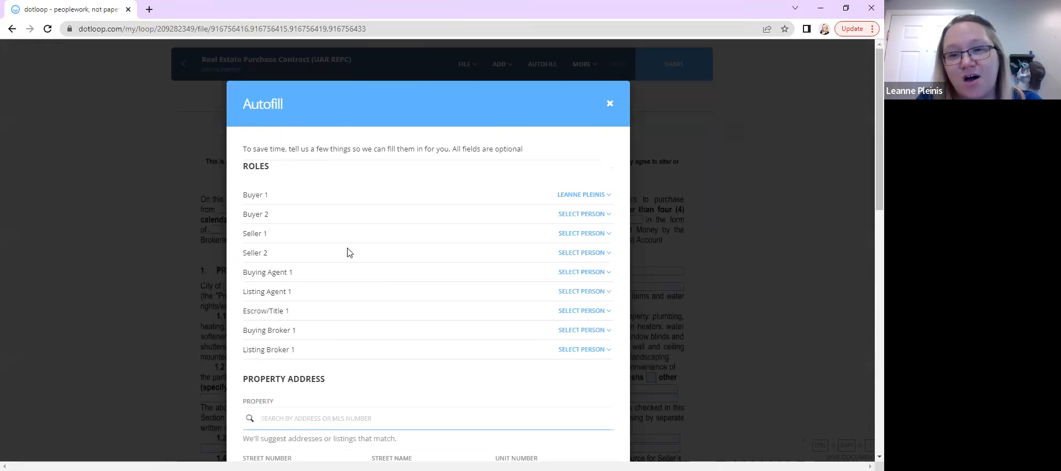
In the Autofill dialog, assign the buying agent to the Buying Agent 1 role
scroll(348, 252, "down", 1)
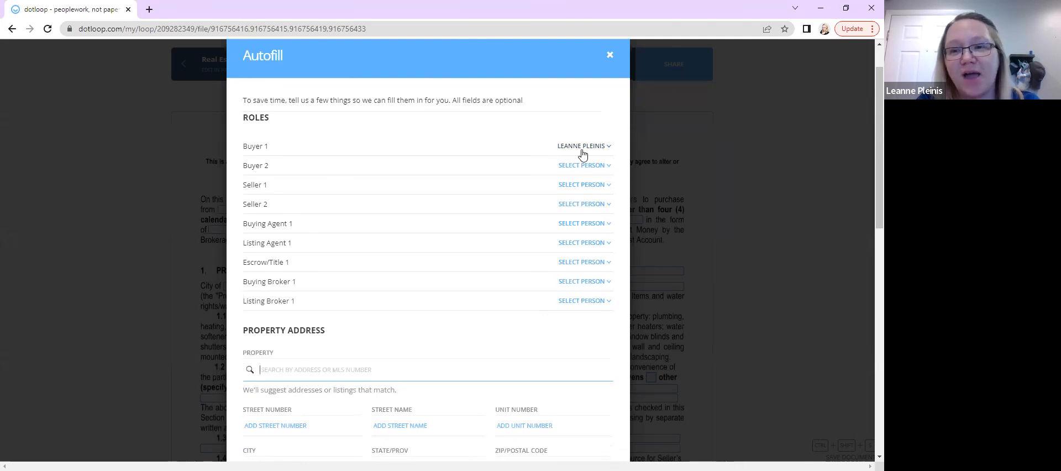
left_click(574, 225)
left_click(561, 252)
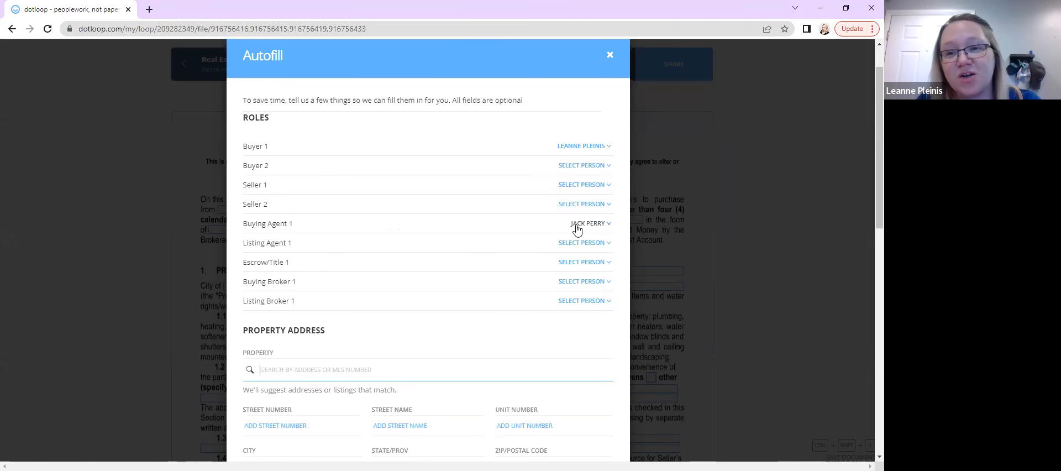
scroll(418, 231, "down", 3)
left_click(347, 207)
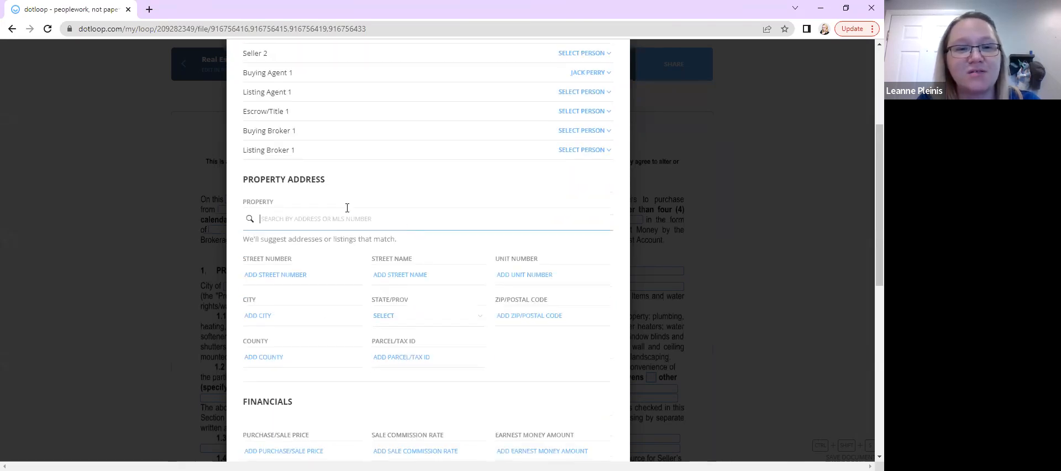
Pick the saved property address from the suggestions and set the State/Prov to UT
left_click(286, 216)
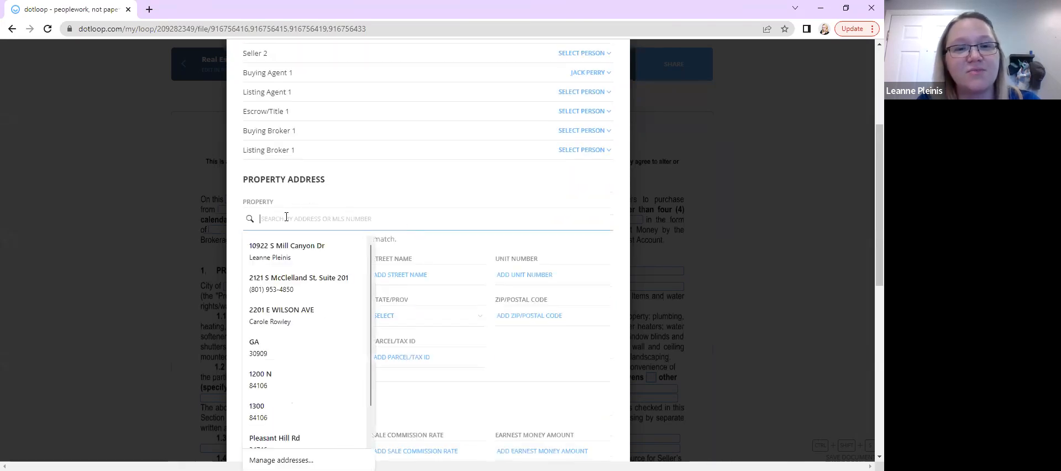
left_click(272, 245)
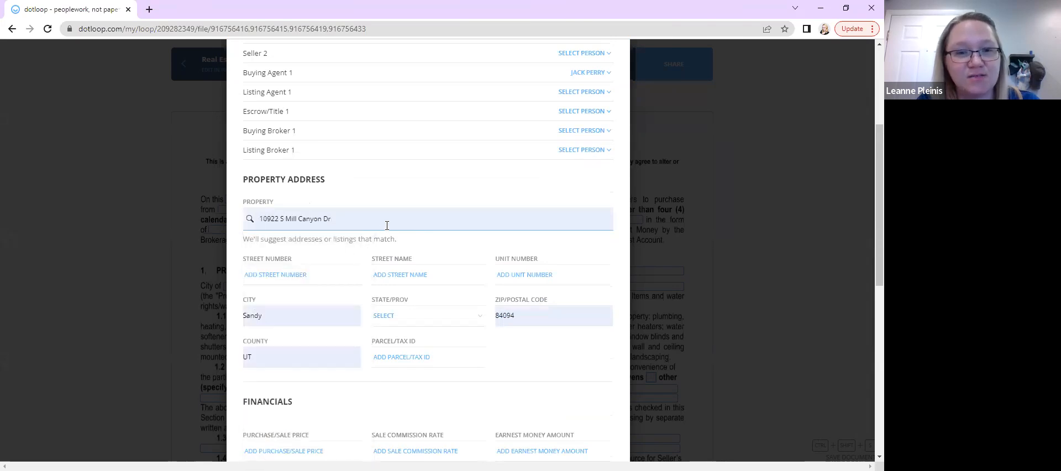
scroll(386, 227, "down", 1)
left_click(389, 263)
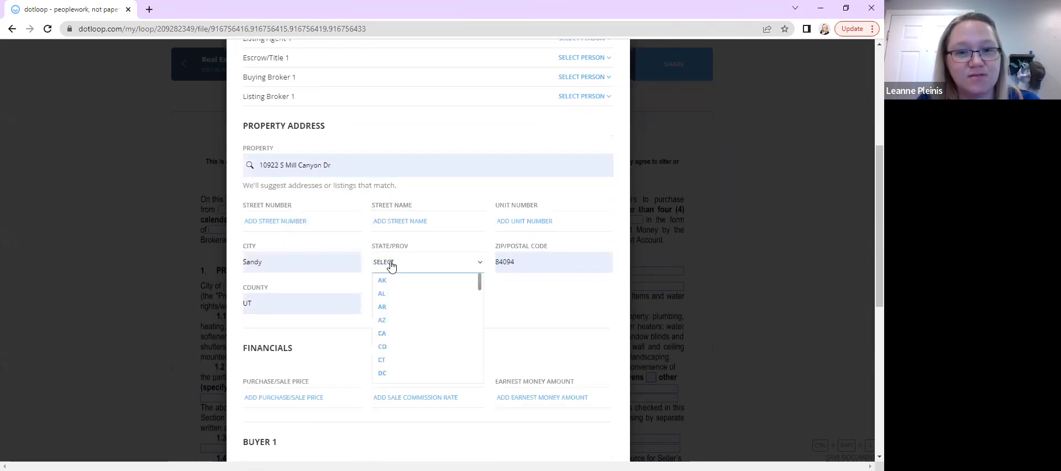
key("u")
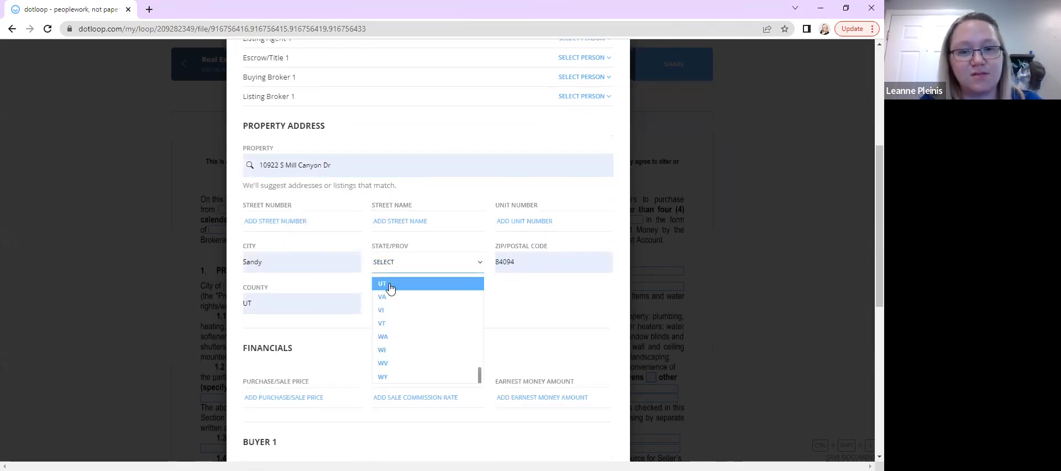
left_click(389, 284)
scroll(390, 285, "down", 3)
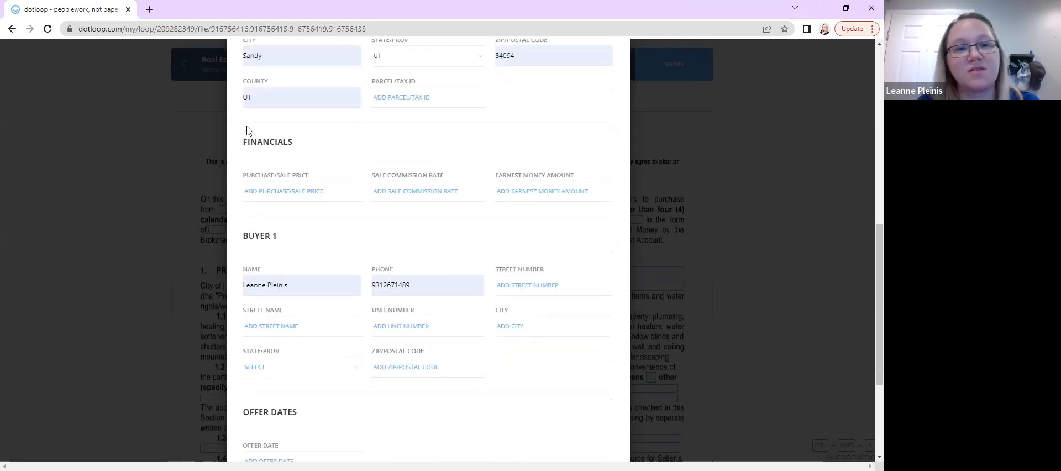
Apply the Autofill to the document and continue past the role-change confirmation
left_click(296, 192)
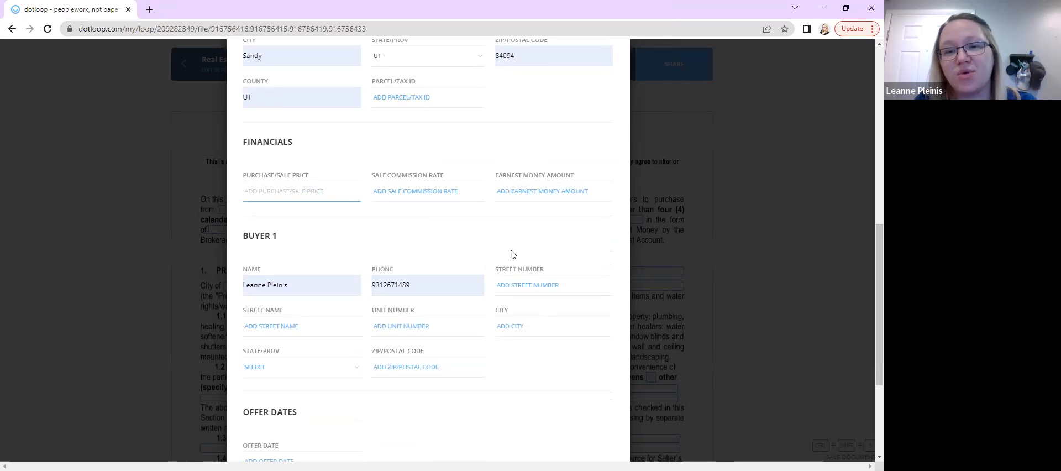
scroll(513, 255, "down", 3)
scroll(513, 255, "up", 3)
scroll(513, 254, "down", 3)
scroll(513, 254, "up", 3)
scroll(512, 254, "up", 4)
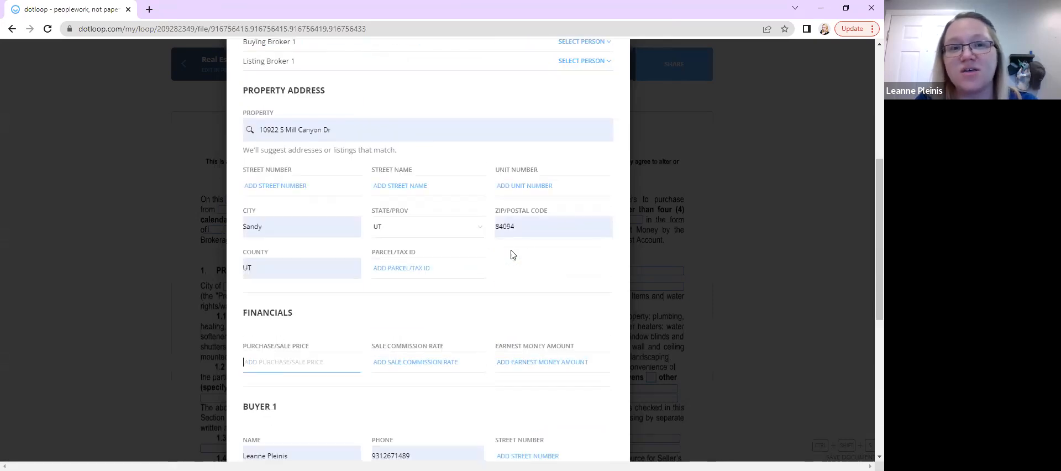
scroll(511, 251, "down", 6)
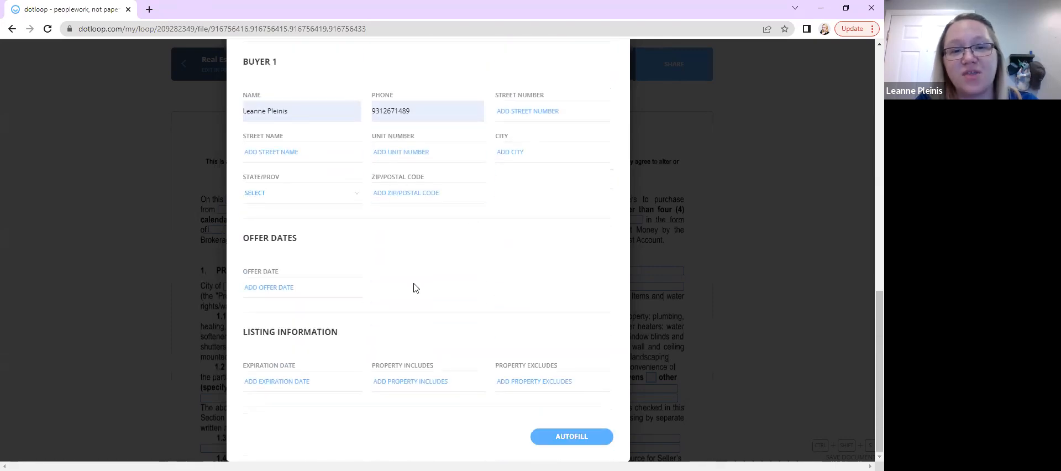
left_click(580, 439)
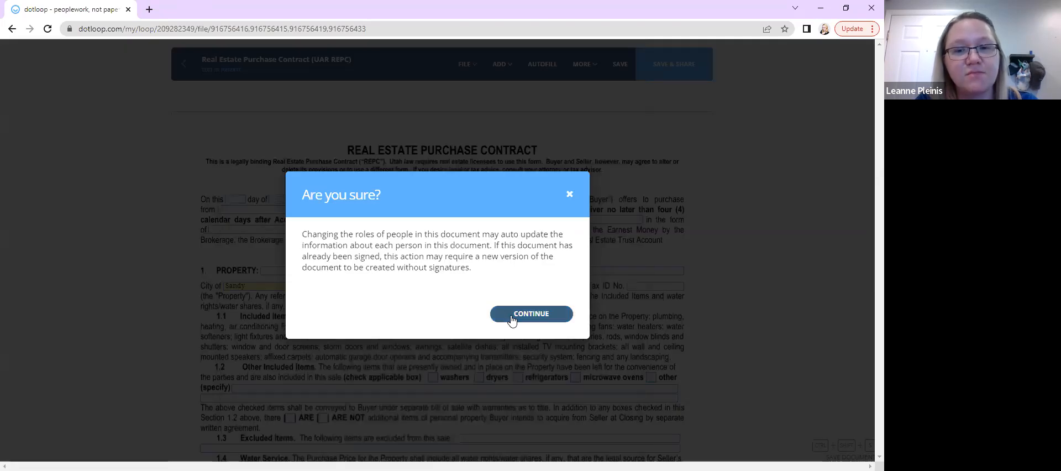
left_click(512, 319)
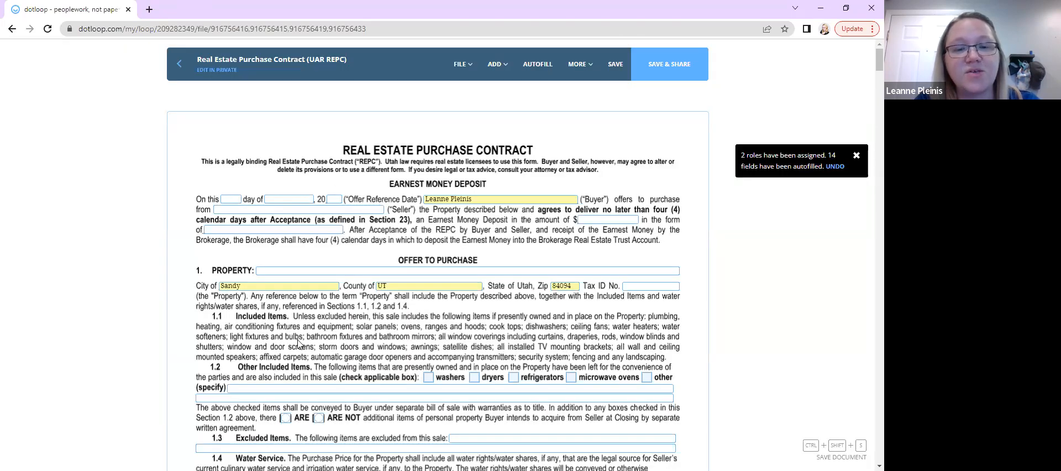
Fill the offer reference date fields with 27, April and 22
scroll(279, 308, "down", 4)
scroll(223, 155, "up", 3)
left_click(223, 155)
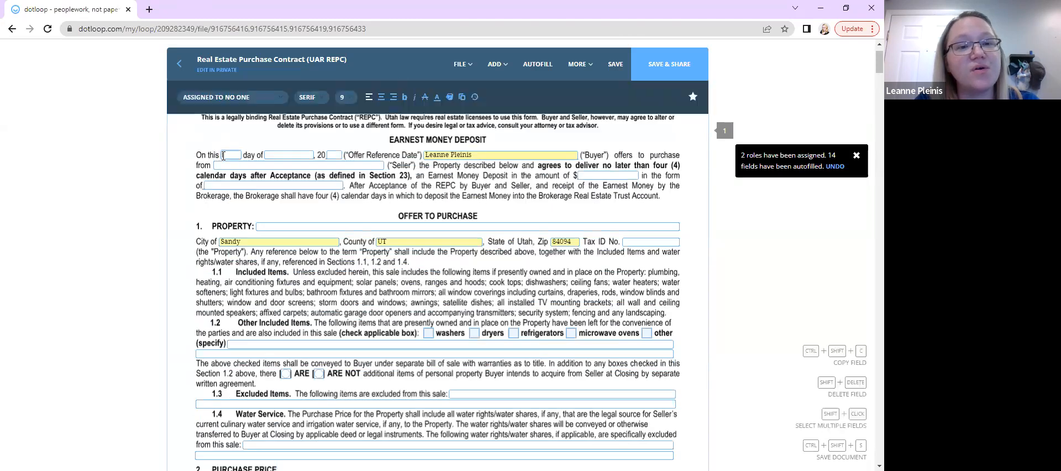
key("Tab")
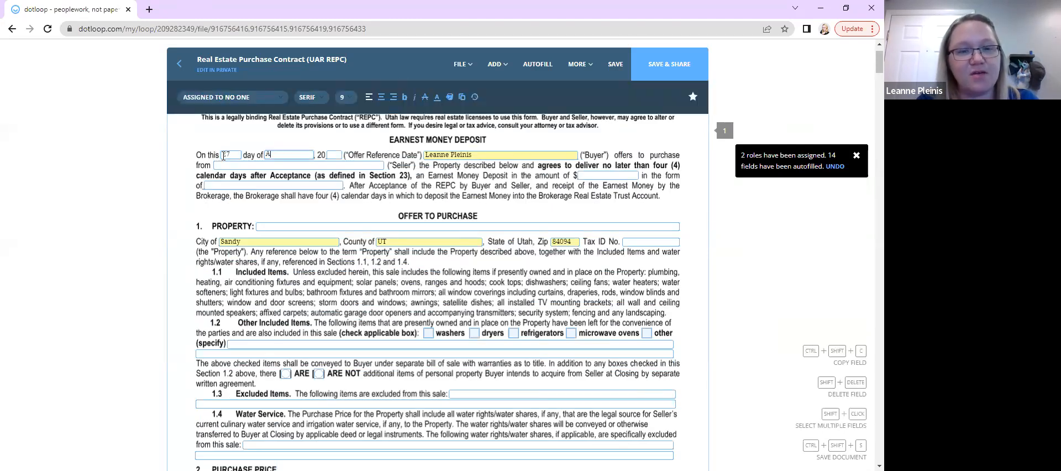
key("Tab")
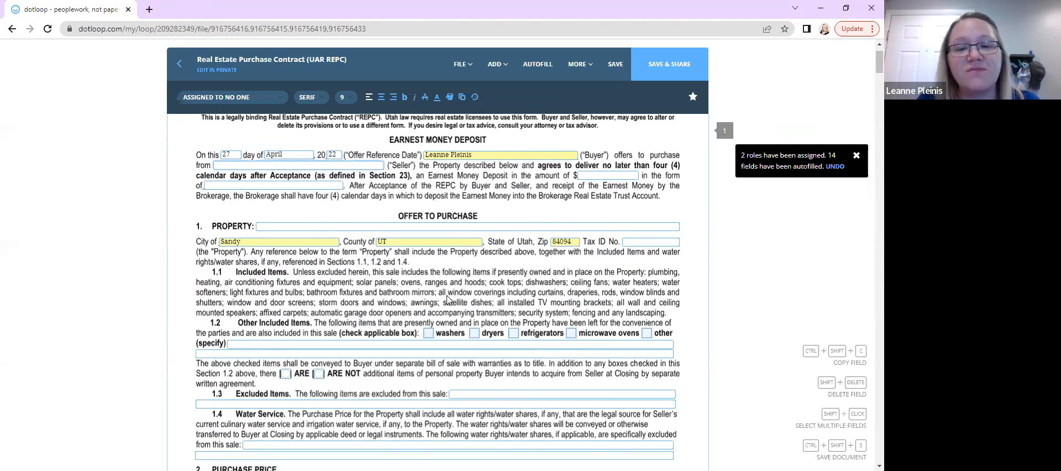
Scroll through the Real Estate Purchase Contract pages to review the autofilled fields
scroll(447, 300, "down", 2)
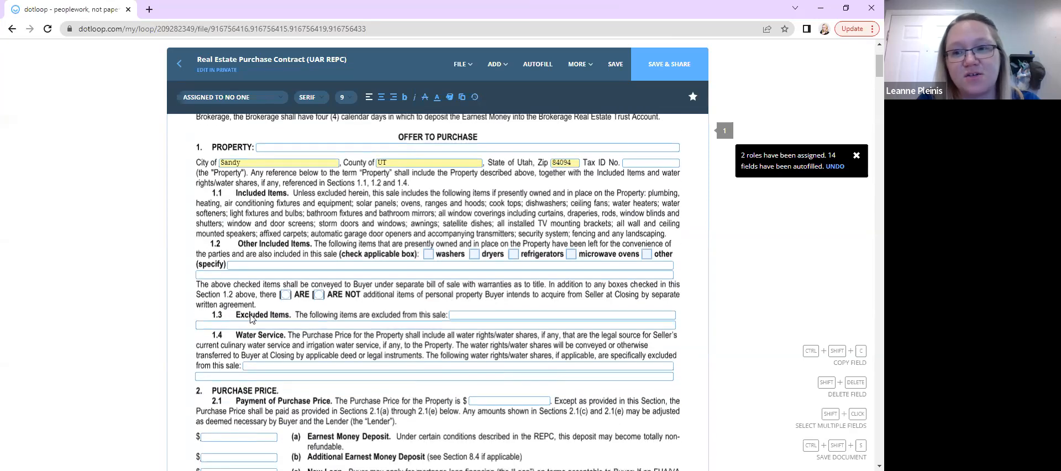
scroll(250, 319, "down", 4)
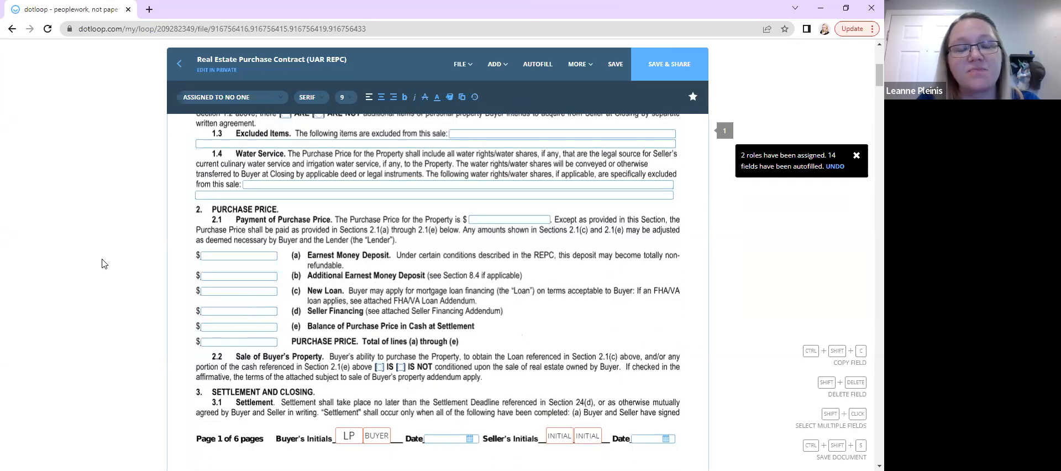
scroll(237, 250, "up", 4)
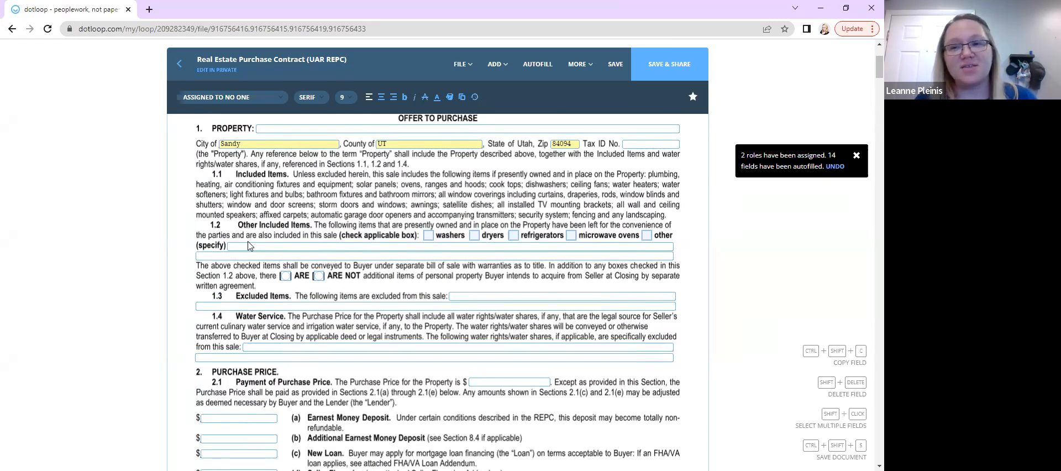
scroll(248, 241, "down", 10)
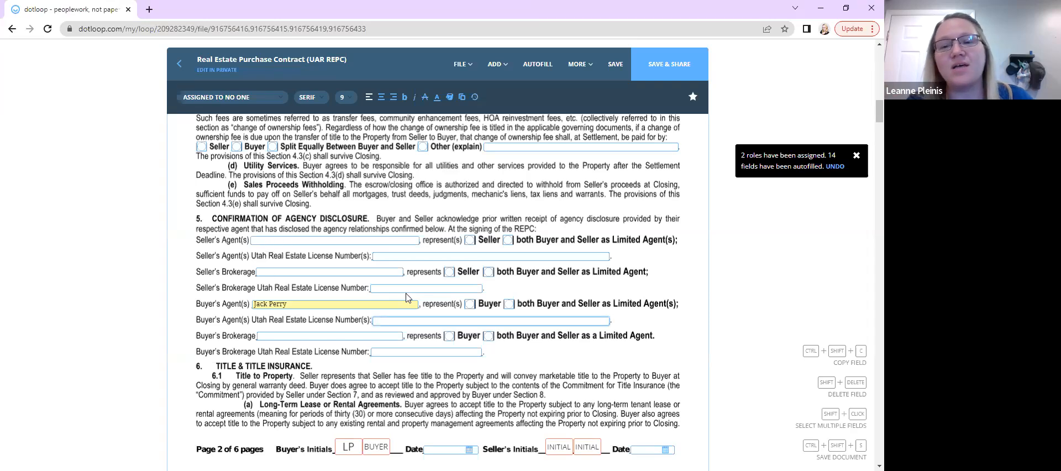
scroll(409, 296, "up", 2)
scroll(409, 296, "up", 15)
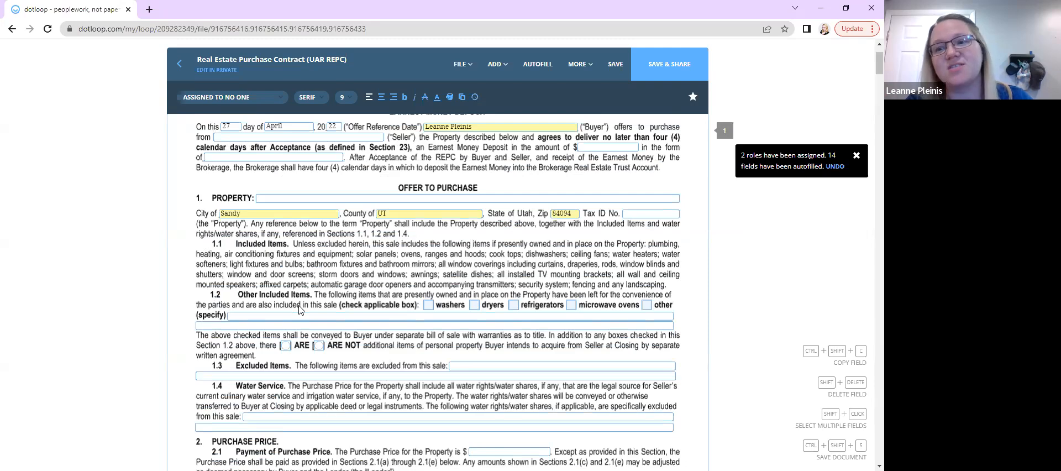
scroll(299, 310, "down", 1)
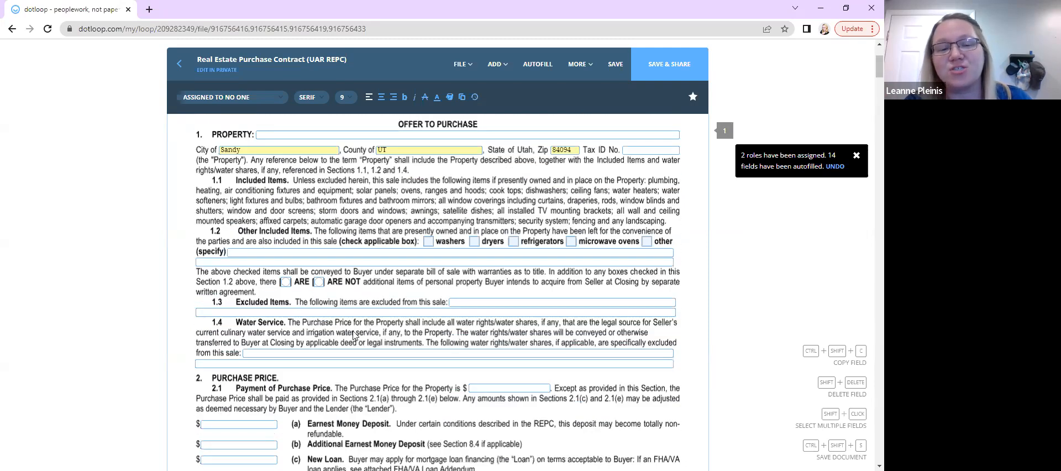
scroll(287, 336, "down", 20)
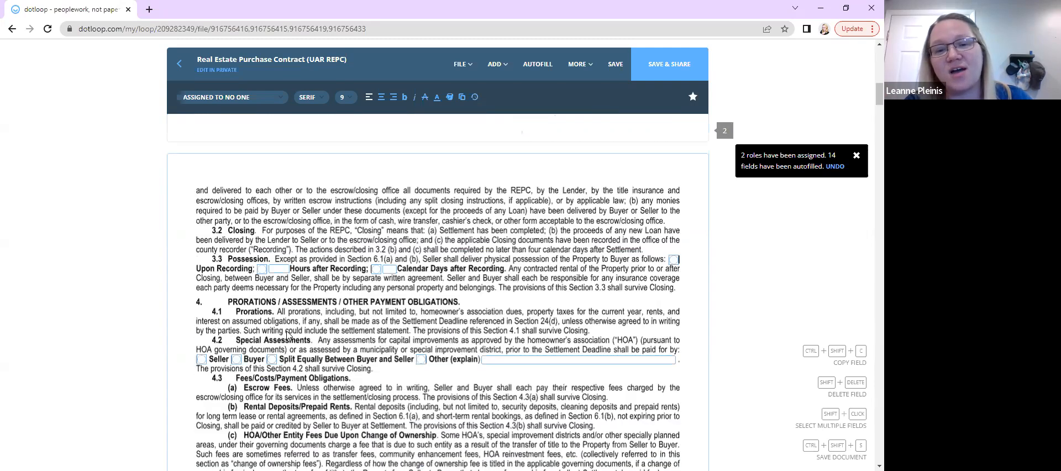
scroll(286, 335, "down", 2)
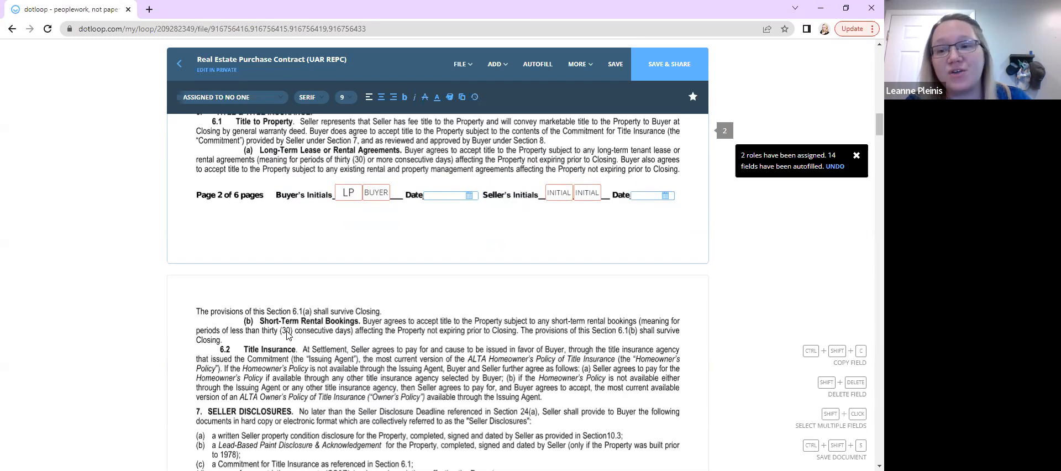
scroll(287, 336, "down", 1)
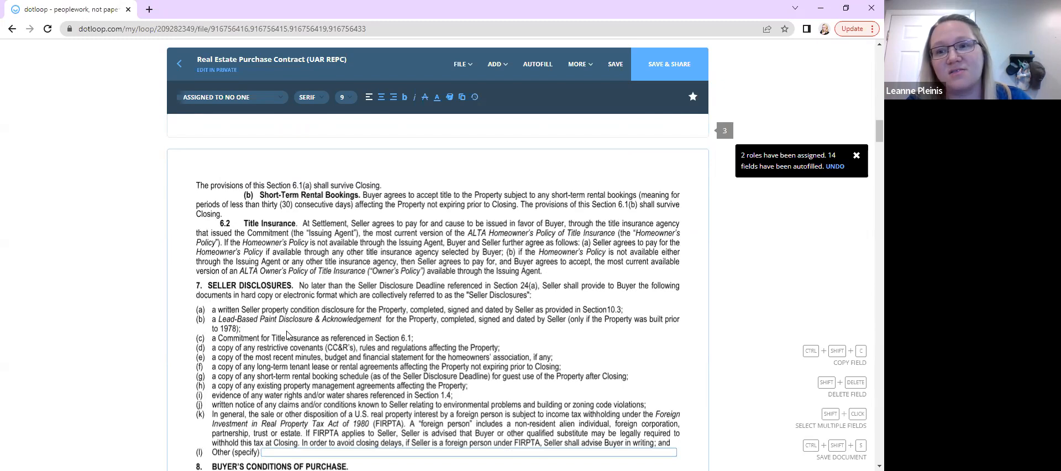
scroll(287, 336, "up", 1)
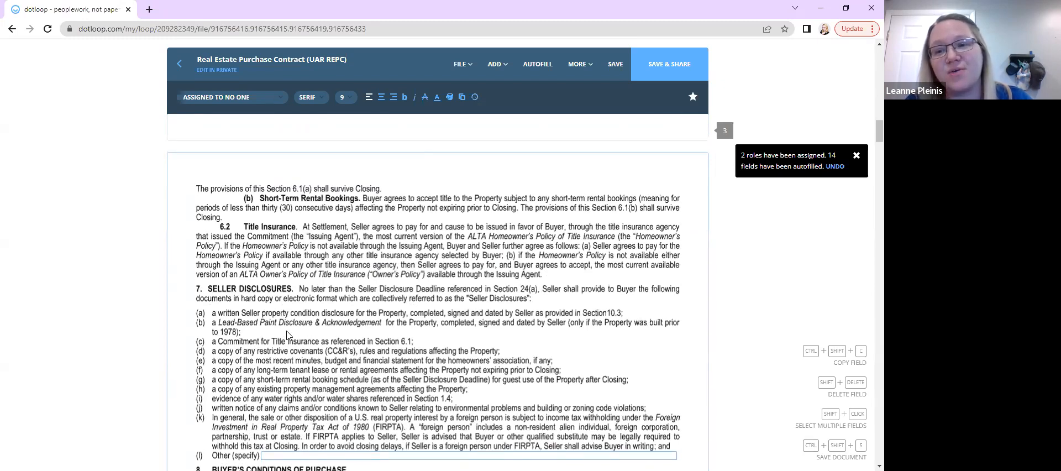
scroll(287, 335, "down", 4)
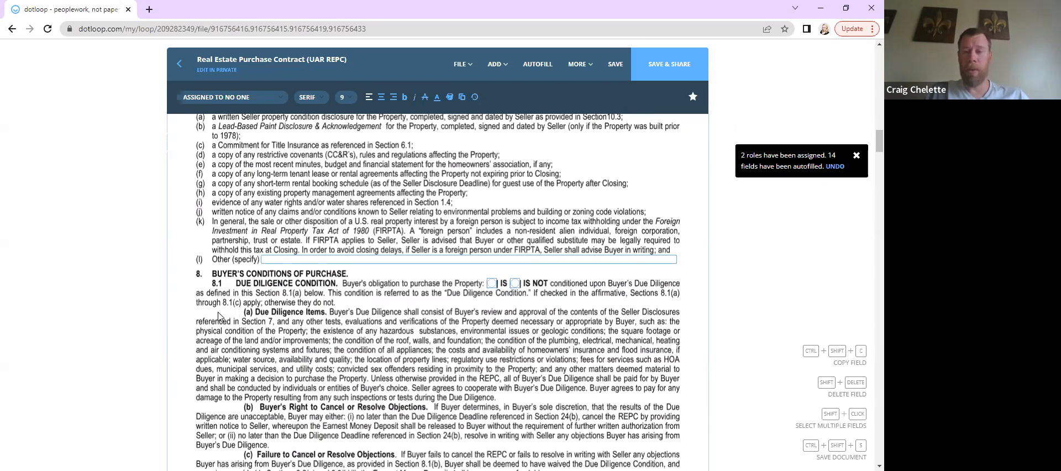
Scroll through the remaining contract pages down to the Addendum document
scroll(219, 316, "down", 5)
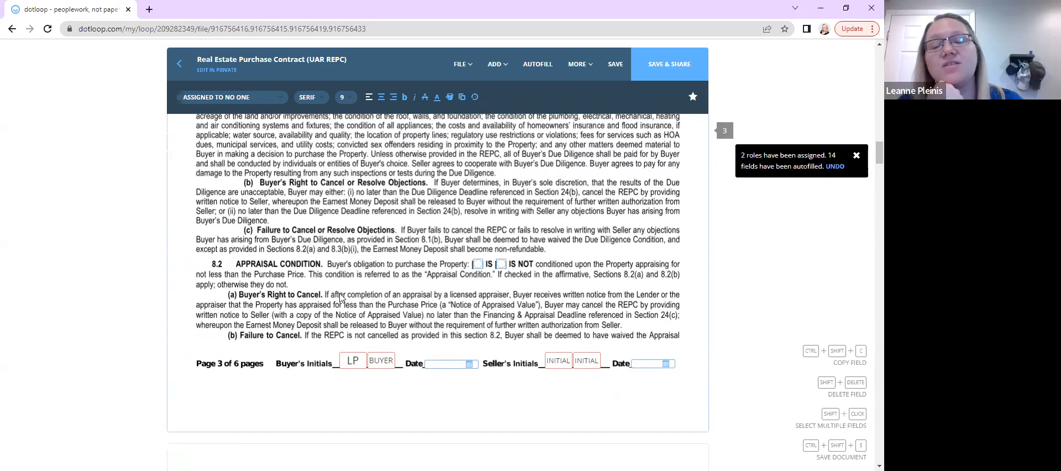
scroll(341, 297, "down", 2)
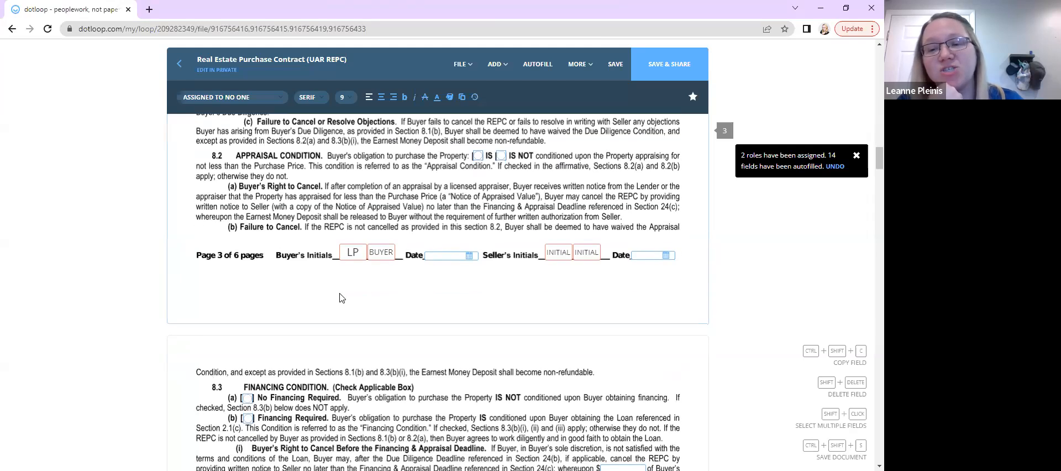
scroll(339, 297, "down", 2)
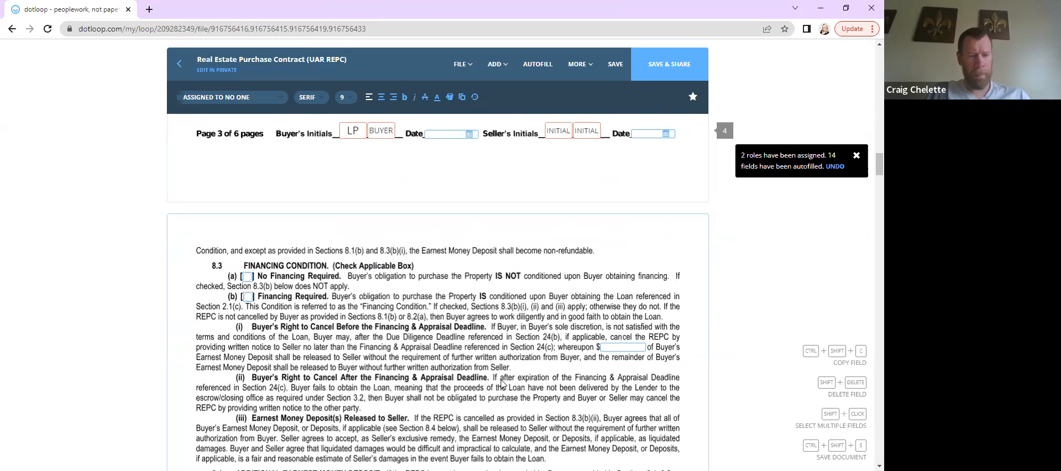
scroll(501, 382, "down", 4)
scroll(502, 383, "down", 1)
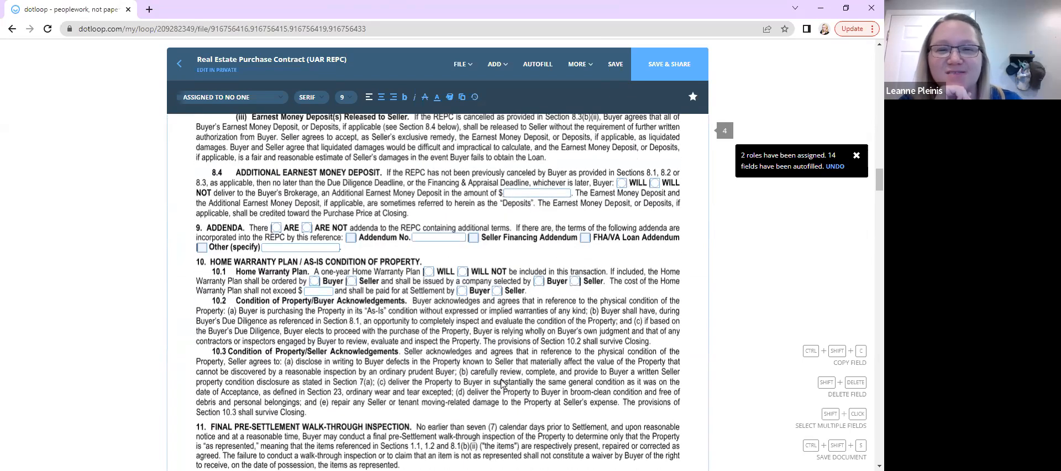
scroll(381, 317, "down", 1)
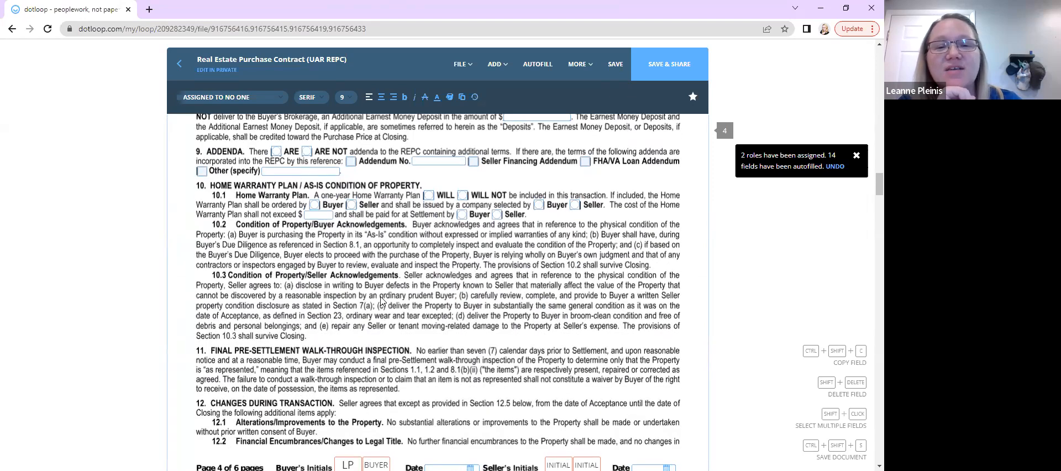
scroll(354, 281, "down", 5)
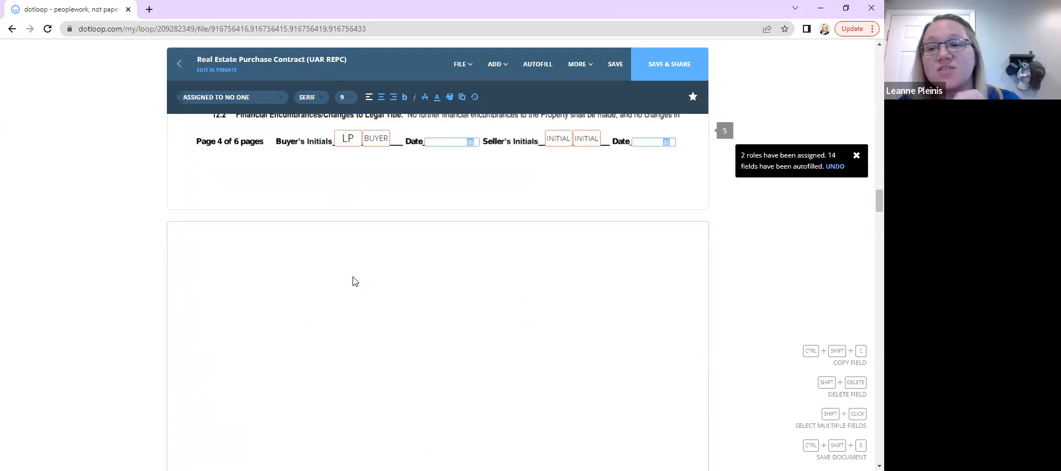
scroll(354, 281, "down", 5)
scroll(353, 281, "down", 9)
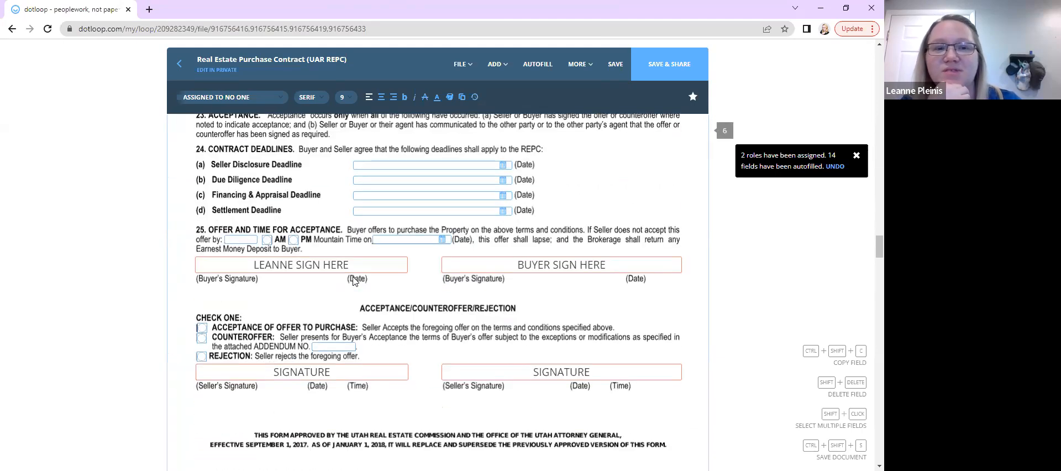
scroll(374, 309, "down", 2)
scroll(374, 310, "down", 8)
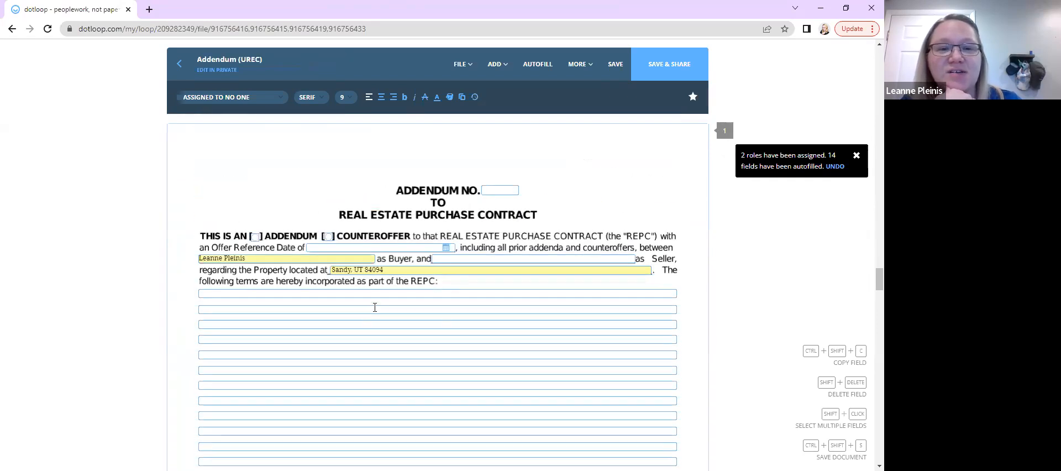
scroll(375, 307, "down", 1)
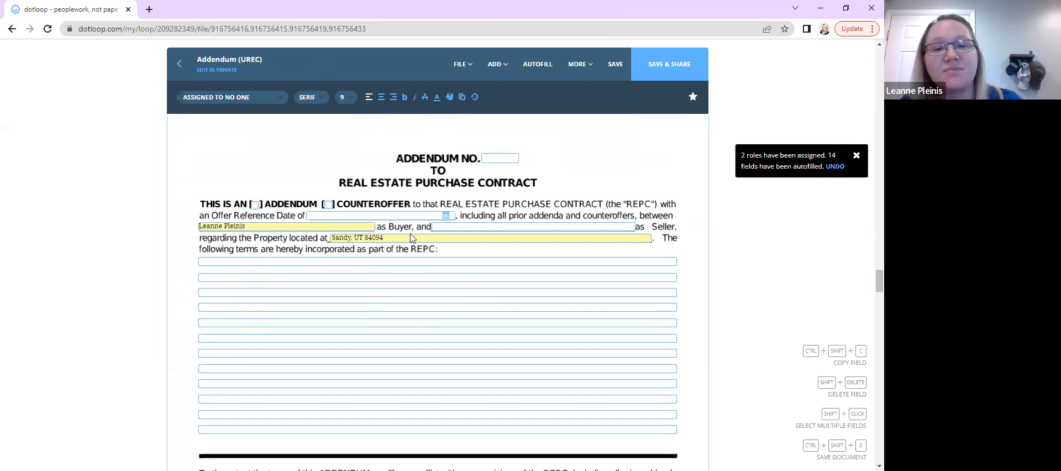
Fill the addendum header with number 1, the Addendum checkbox, and offer reference date 04/27/2022
left_click(498, 159)
type("1")
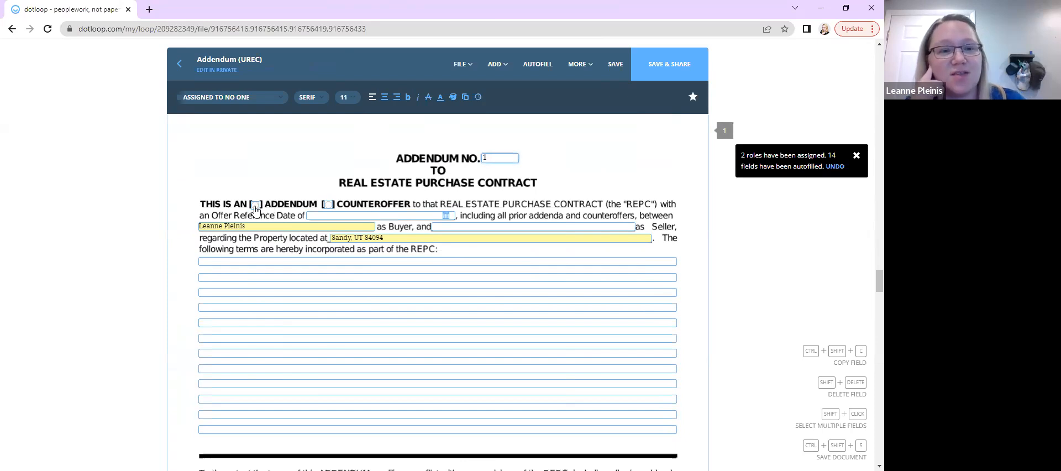
left_click(256, 205)
left_click(331, 215)
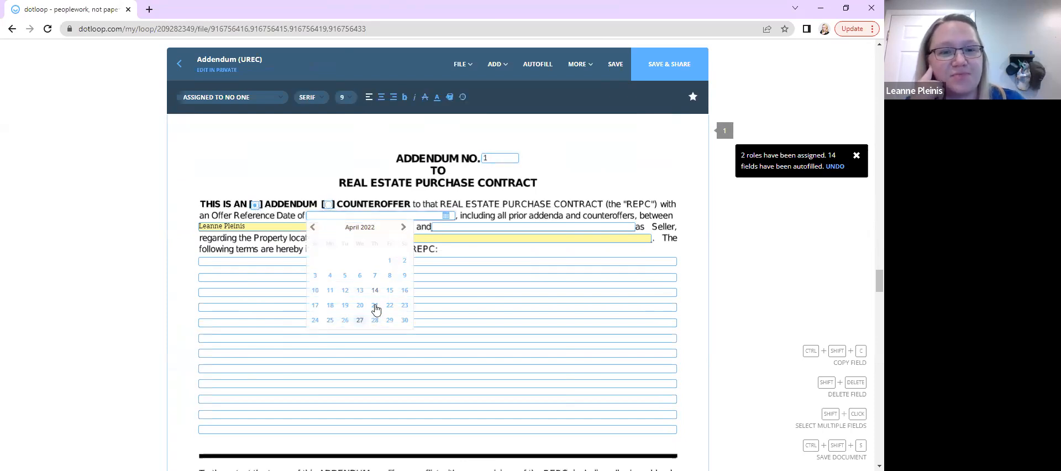
left_click(361, 321)
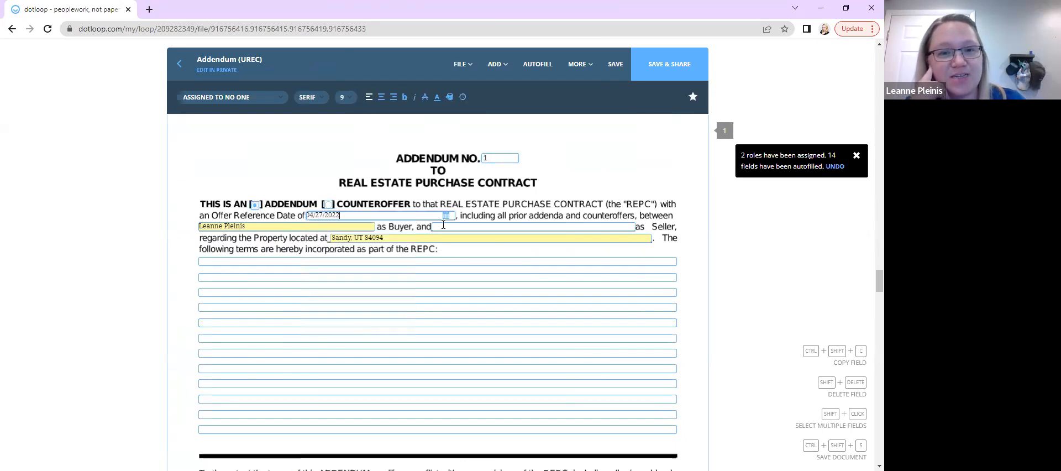
Open the text editor for the addendum terms fields and insert the saved APPRAISAL GUARANTEE clause
left_click(263, 264)
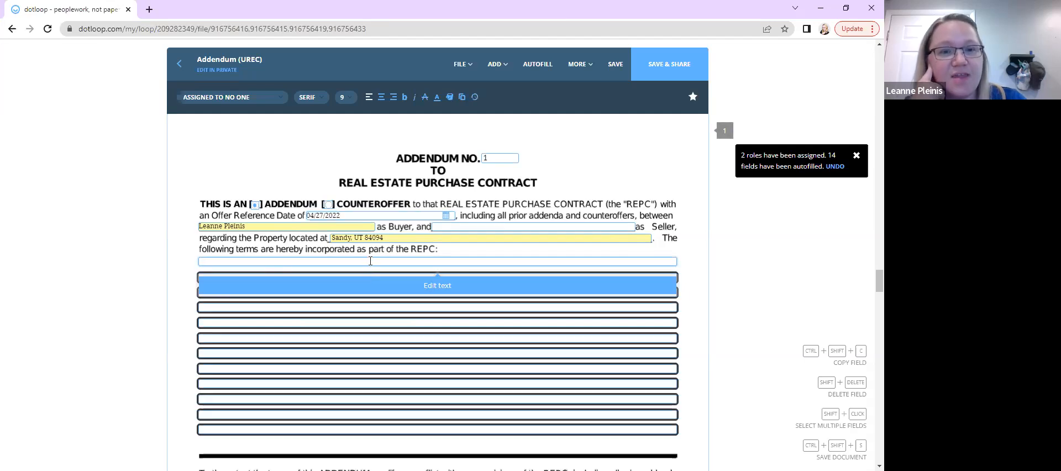
left_click(438, 286)
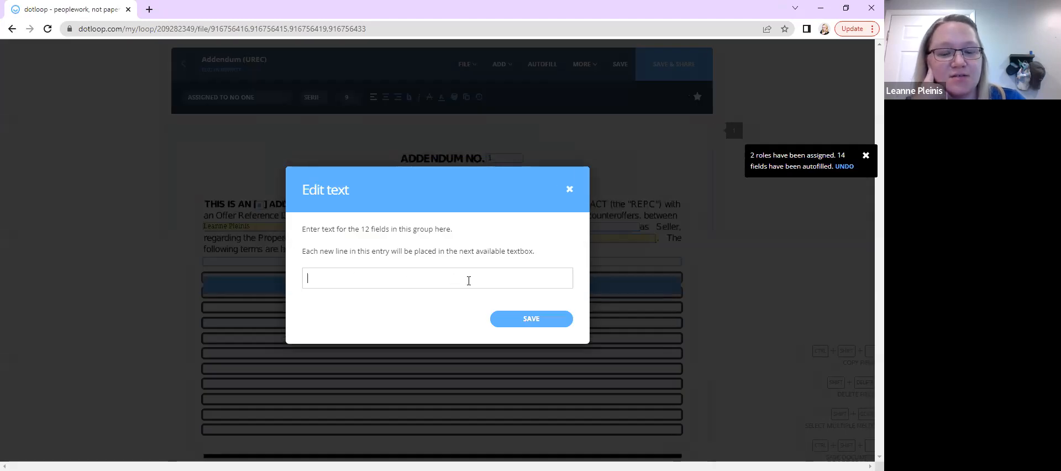
type("Earnest")
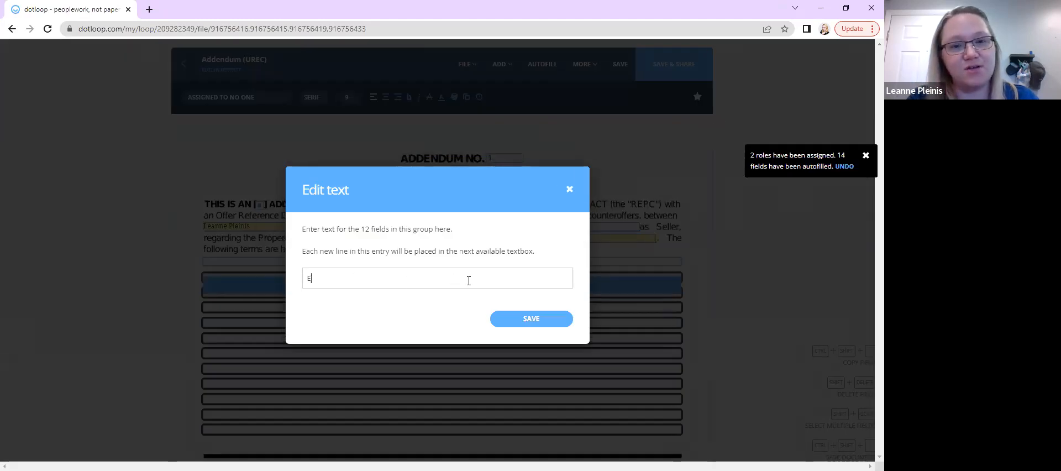
key("BackSpace")
key("BackSpace")
key("BackSpace")
key("BackSpace")
key("BackSpace")
key("BackSpace")
key("BackSpace")
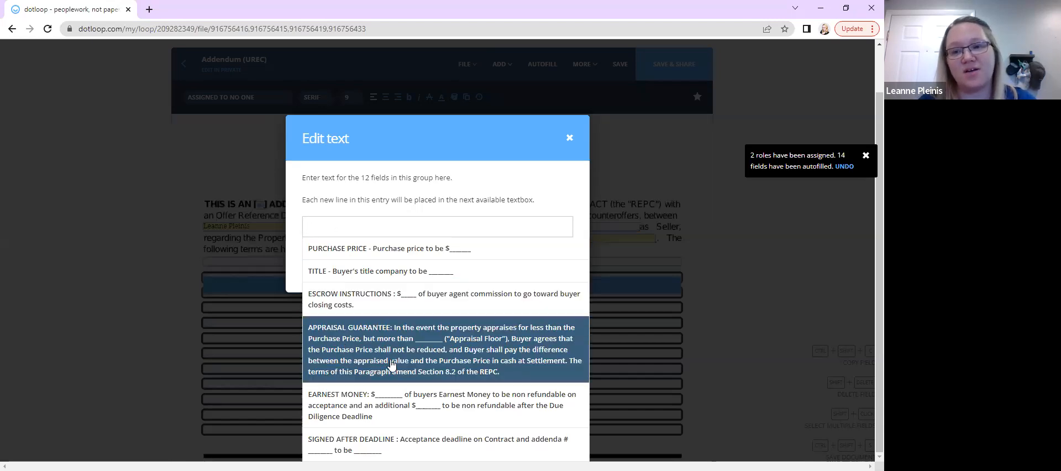
left_click(409, 362)
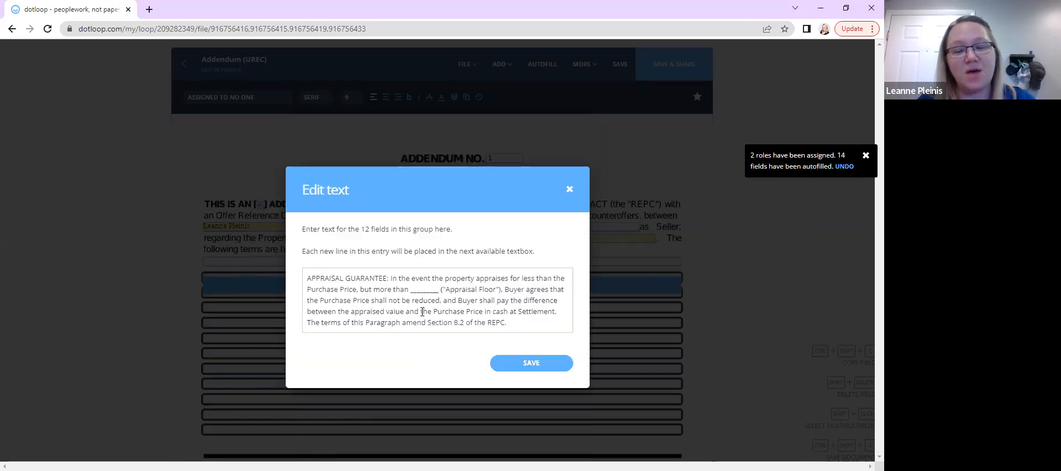
left_click(524, 323)
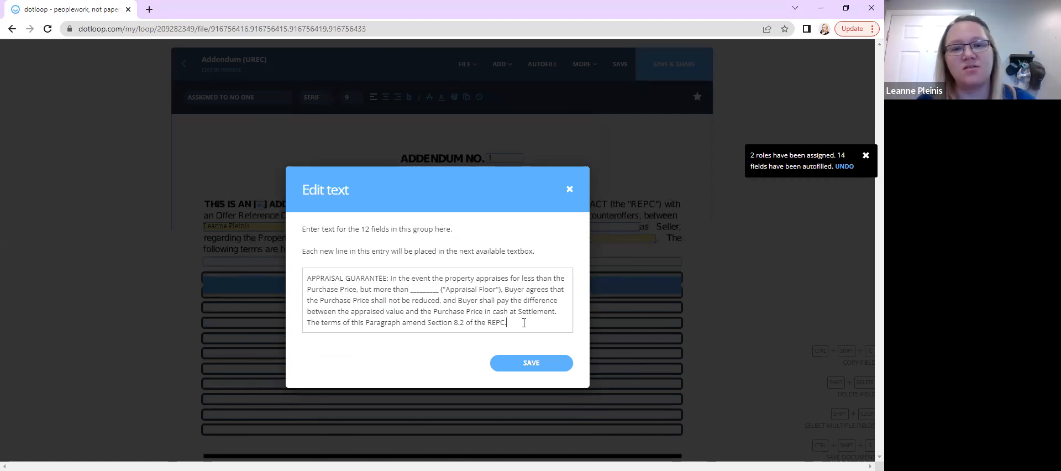
Clear the terms entry and reinsert the APPRAISAL GUARANTEE clause by searching the saved clauses for 'es'
left_click_drag(524, 323, 296, 272)
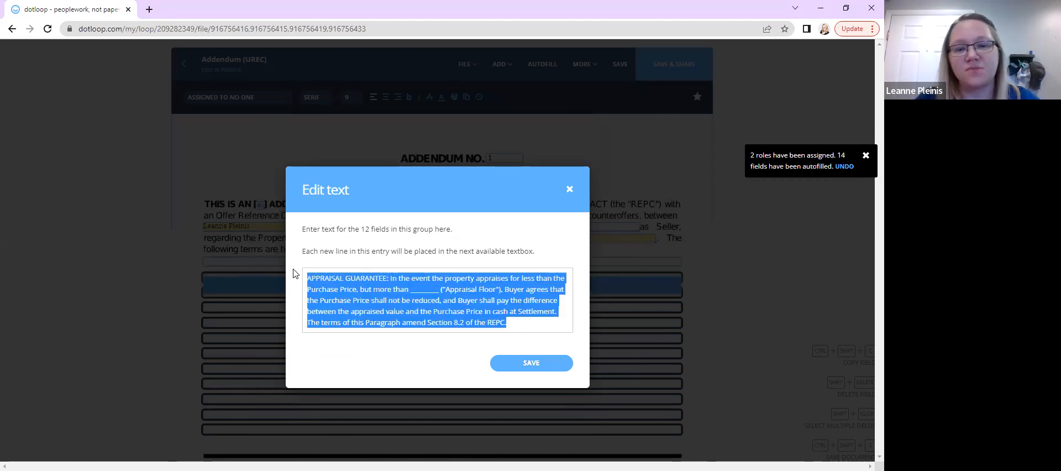
key("BackSpace")
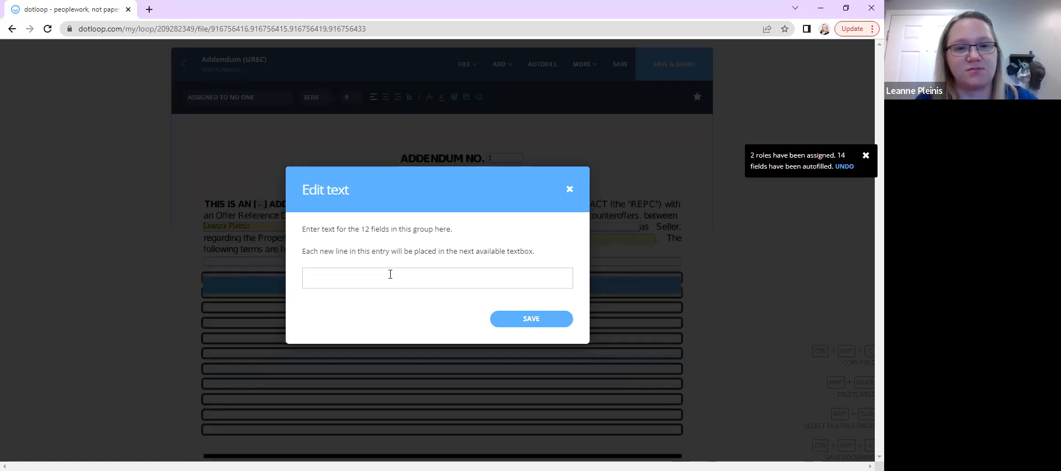
type("d")
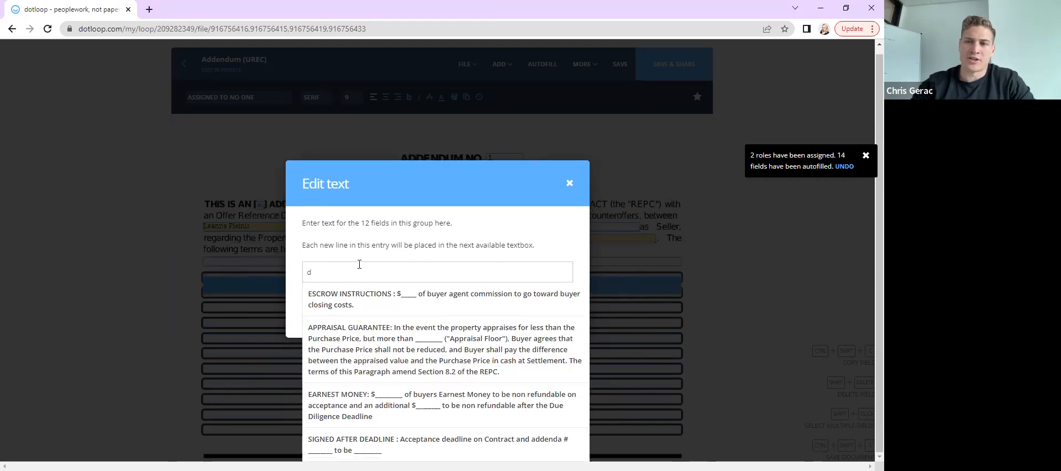
type("s")
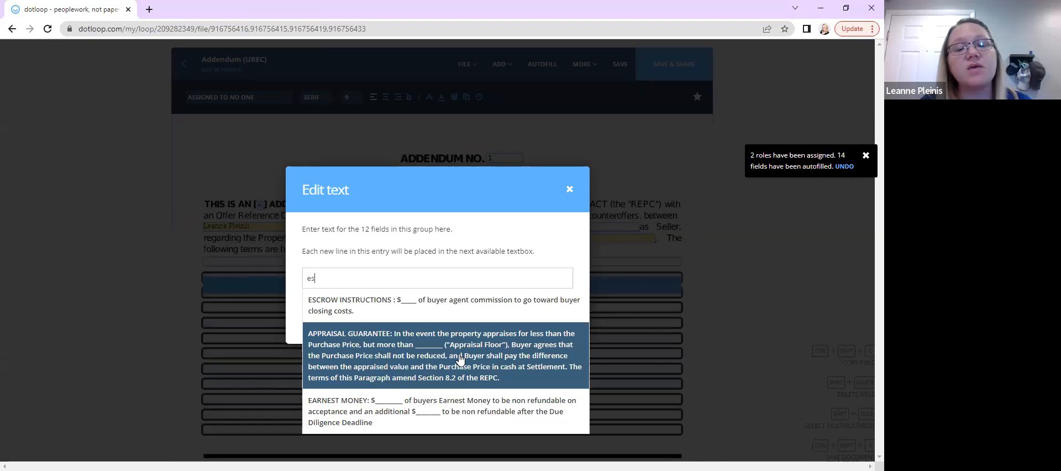
left_click(459, 358)
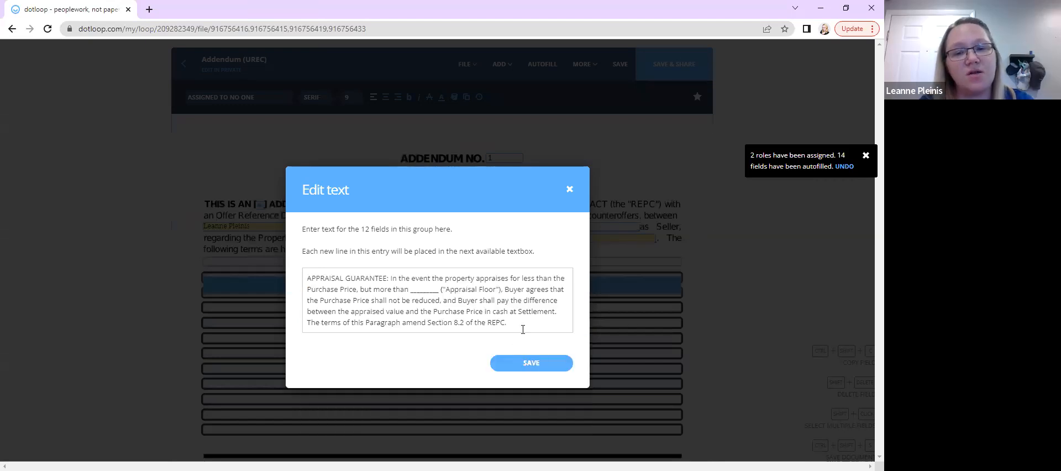
Start a new line, search the saved clauses for 'ear', and save the addendum terms
key("Return")
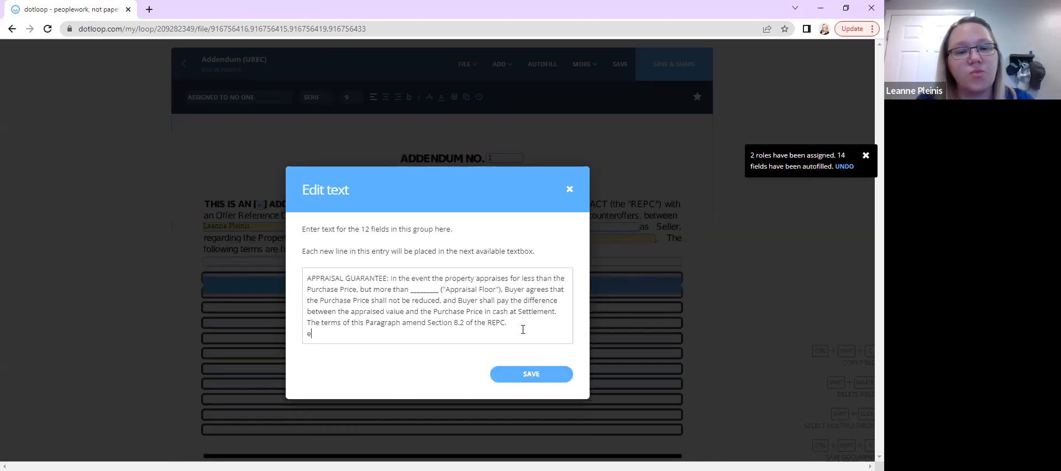
key("BackSpace")
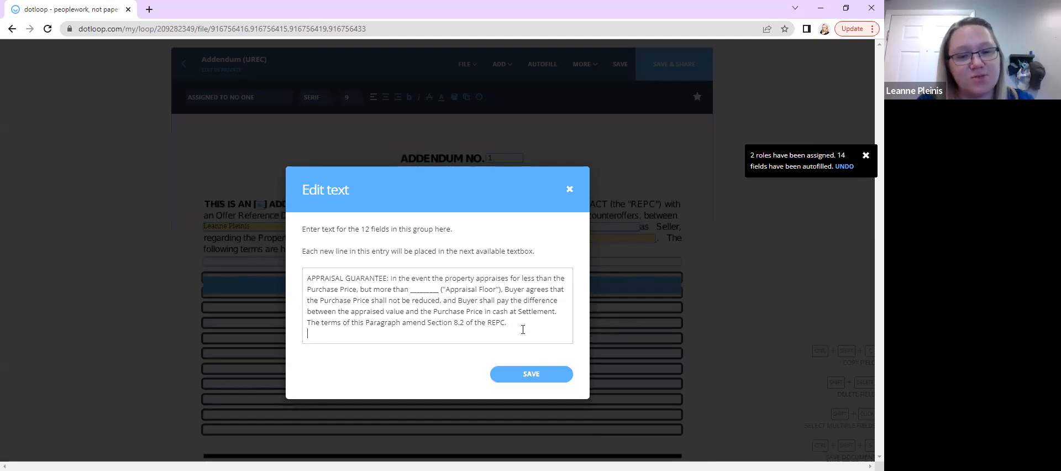
type("ear")
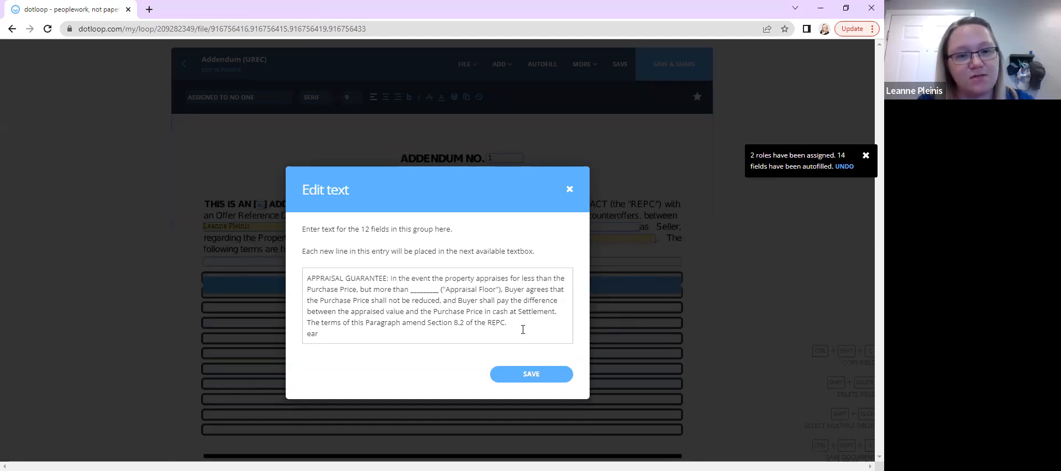
type("nest")
key("BackSpace")
key("BackSpace")
key("BackSpace")
key("BackSpace")
key("BackSpace")
key("BackSpace")
key("BackSpace")
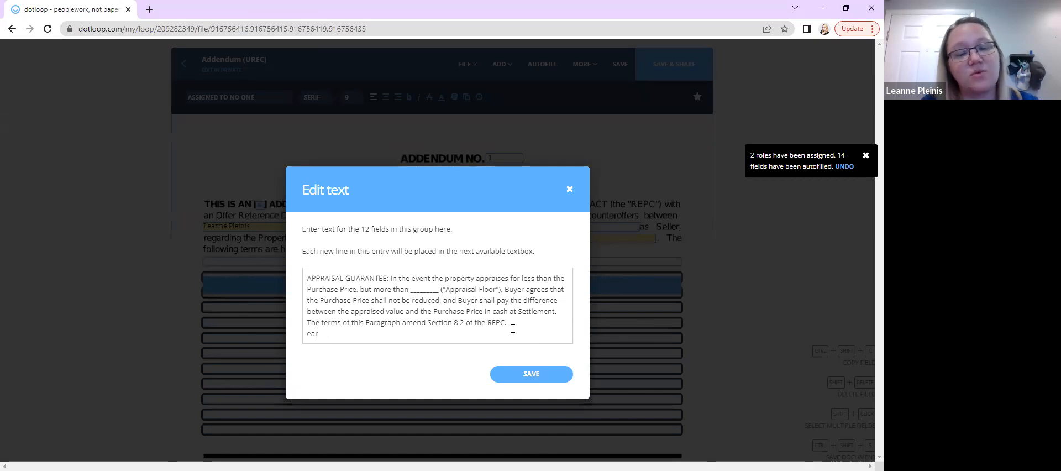
left_click(539, 369)
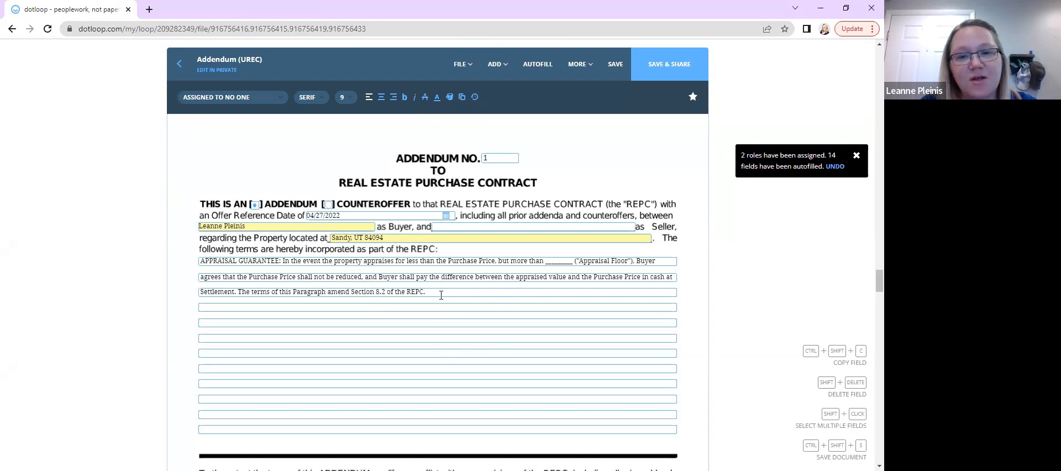
Scroll through the addendum to review the inserted terms and signature sections
scroll(442, 294, "down", 1)
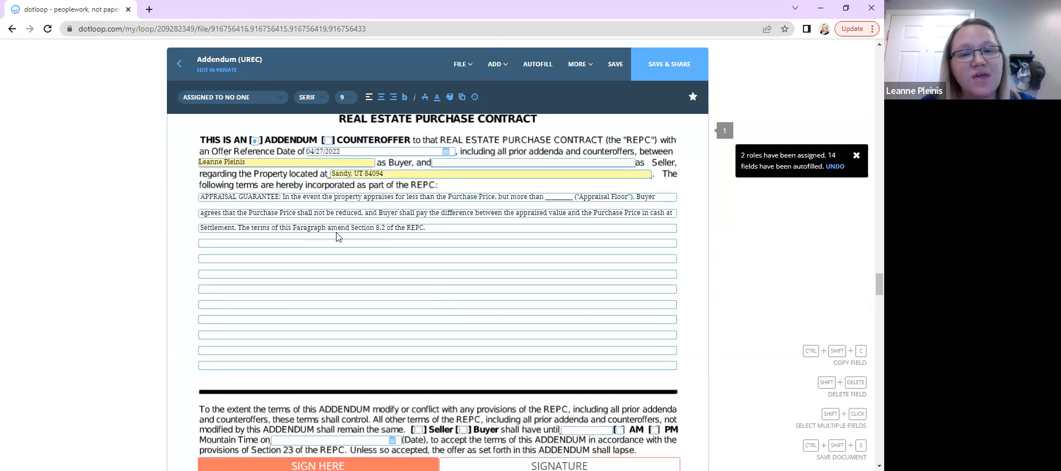
scroll(330, 307, "down", 5)
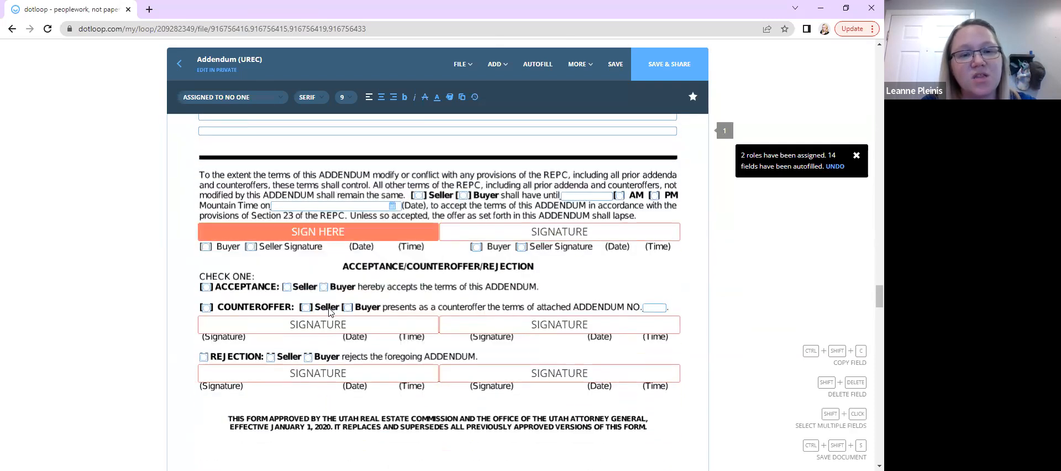
scroll(490, 257, "up", 3)
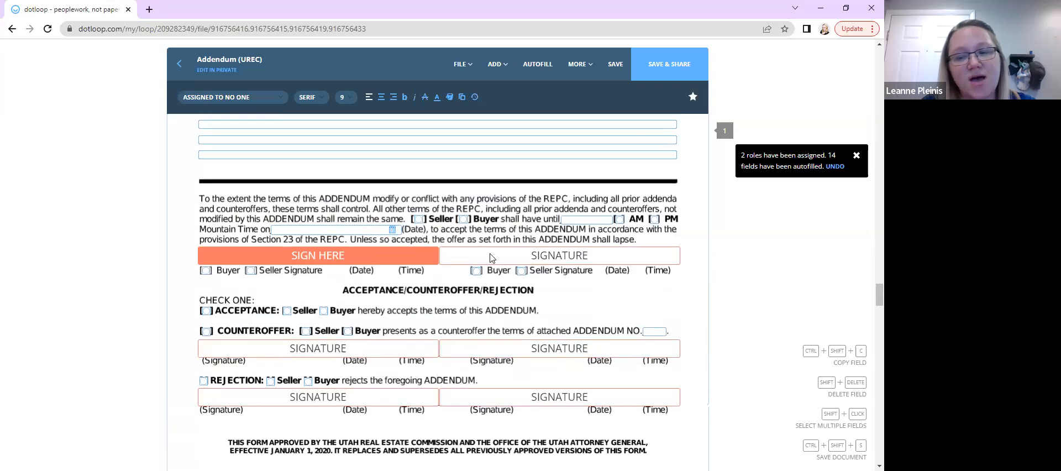
scroll(489, 257, "up", 2)
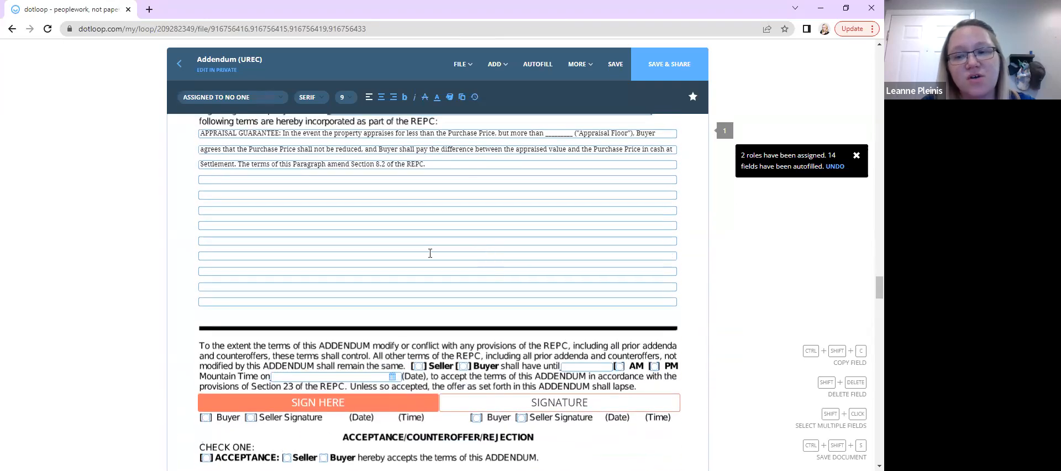
scroll(309, 285, "up", 1)
scroll(309, 287, "up", 1)
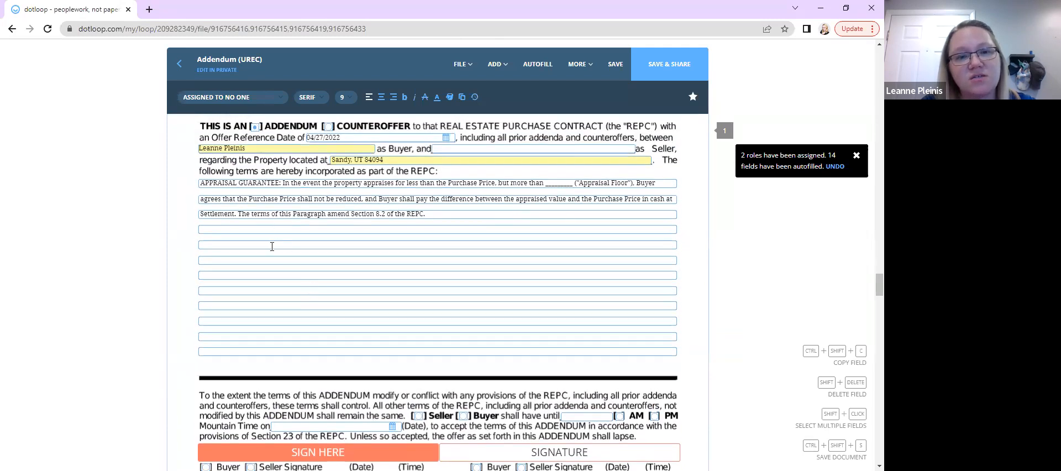
scroll(326, 228, "down", 1)
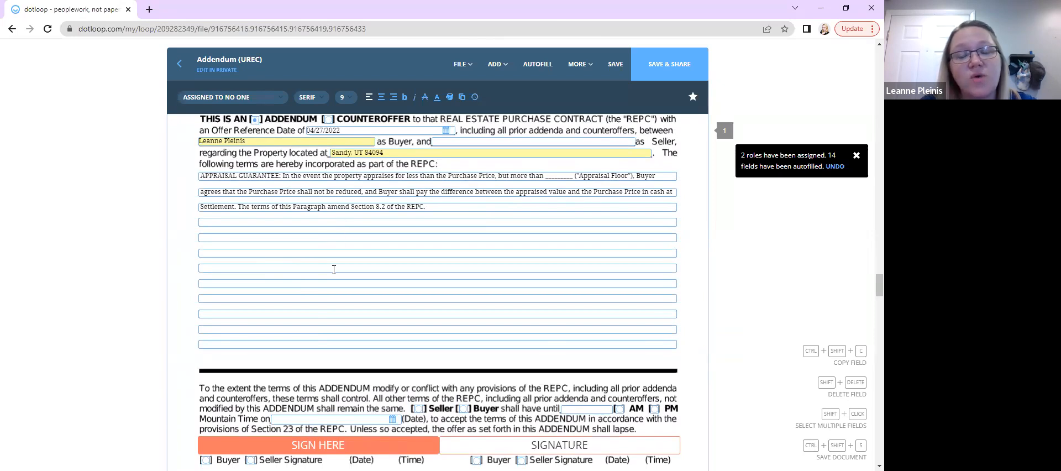
scroll(334, 270, "down", 1)
scroll(334, 269, "down", 3)
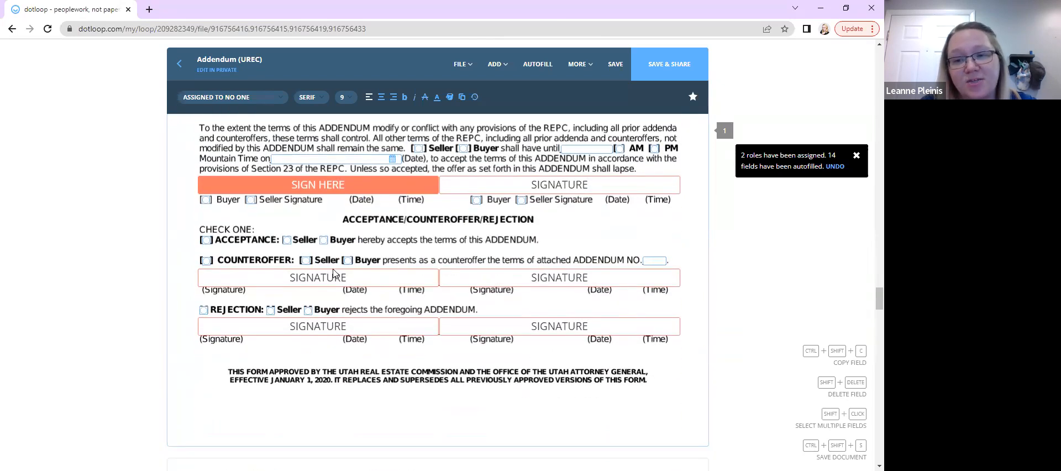
Review the appraisal addendum again, from its terms fields down to the acceptance, counteroffer and rejection signatures
scroll(334, 274, "up", 4)
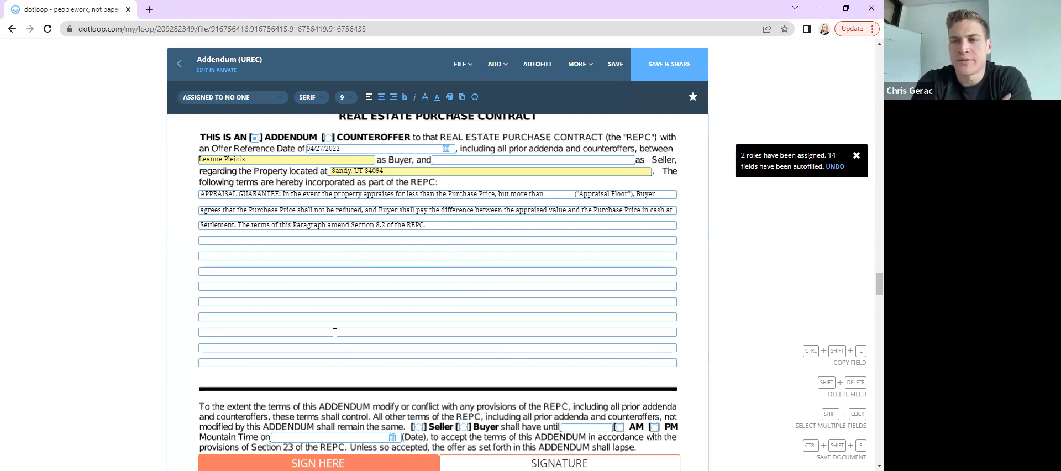
scroll(336, 332, "down", 1)
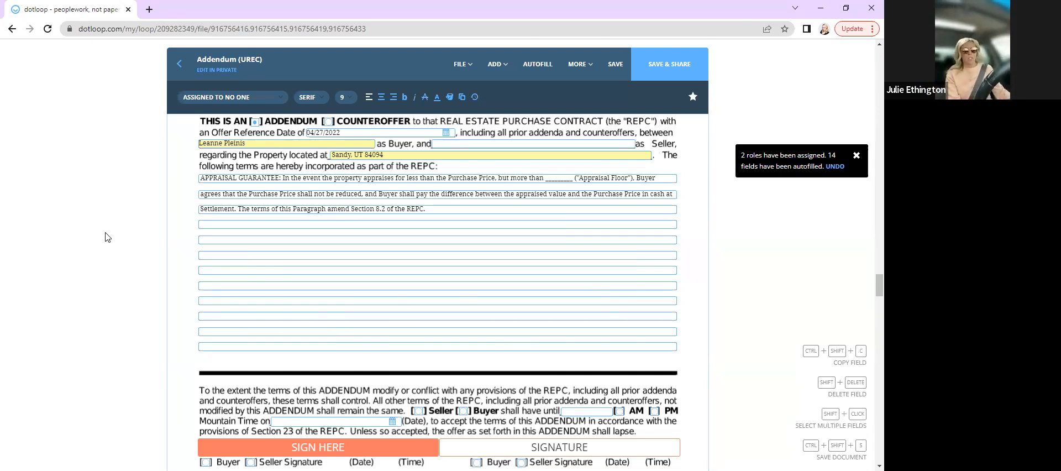
scroll(107, 237, "down", 2)
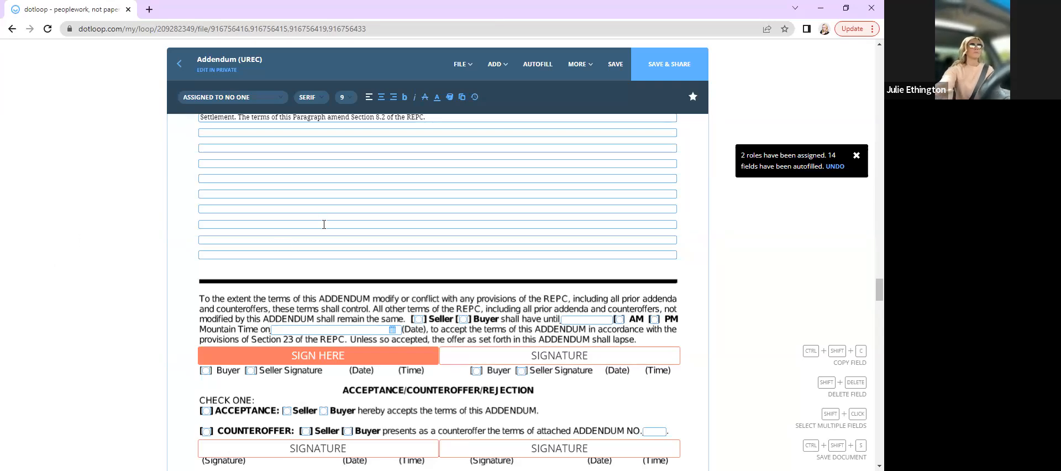
scroll(325, 228, "down", 1)
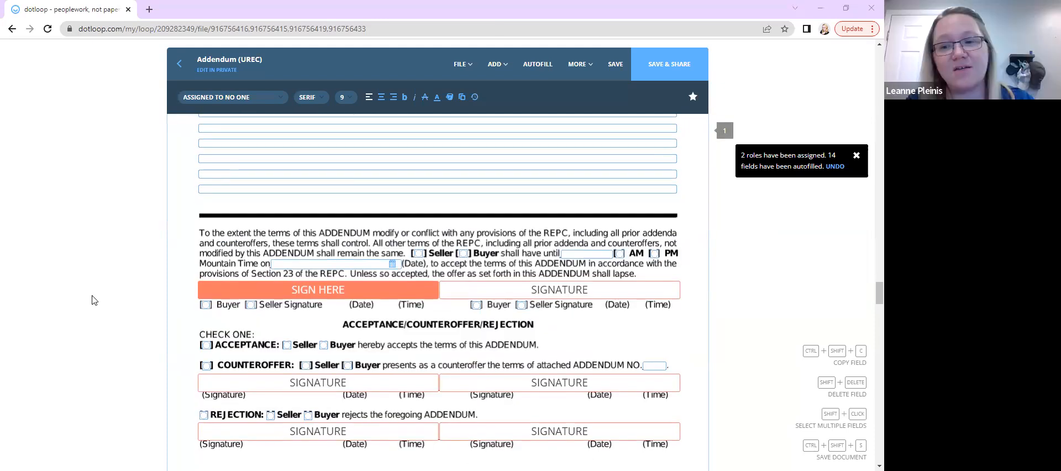
scroll(94, 300, "up", 1)
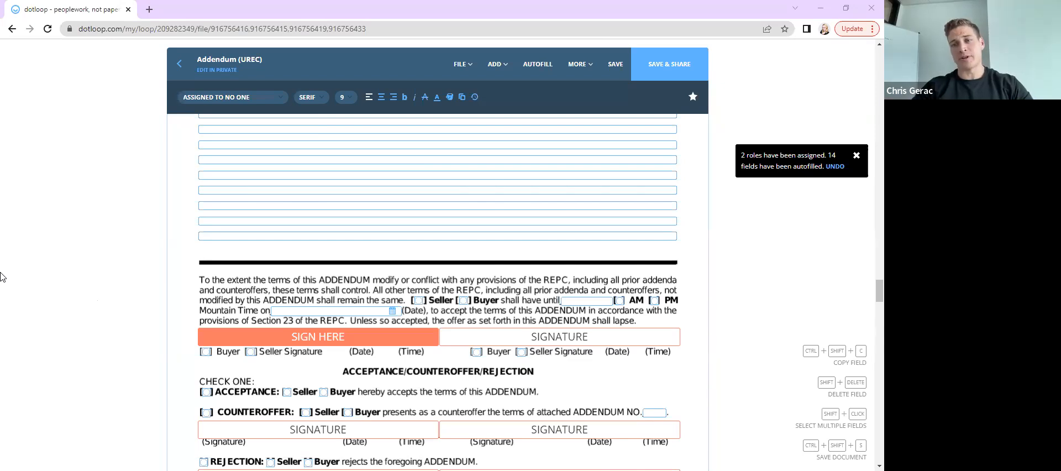
scroll(2, 276, "down", 1)
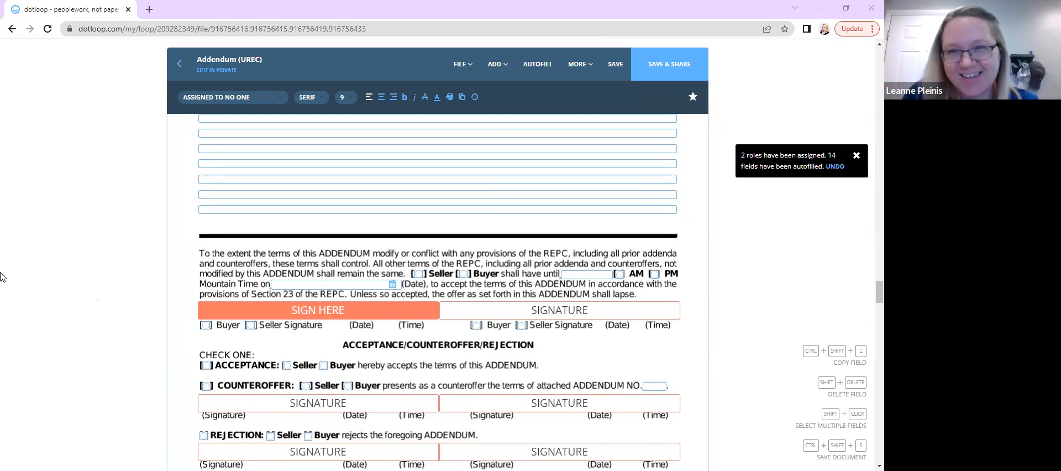
scroll(0, 277, "down", 1)
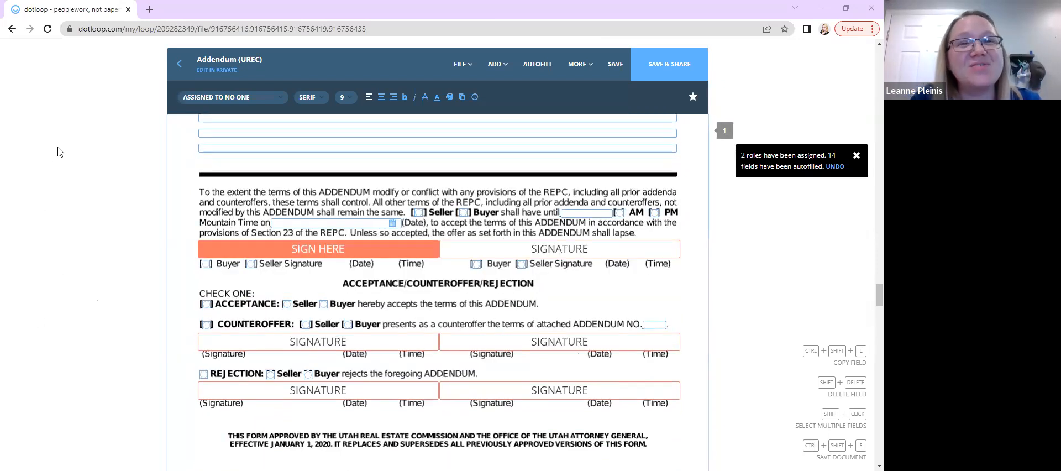
scroll(58, 150, "up", 3)
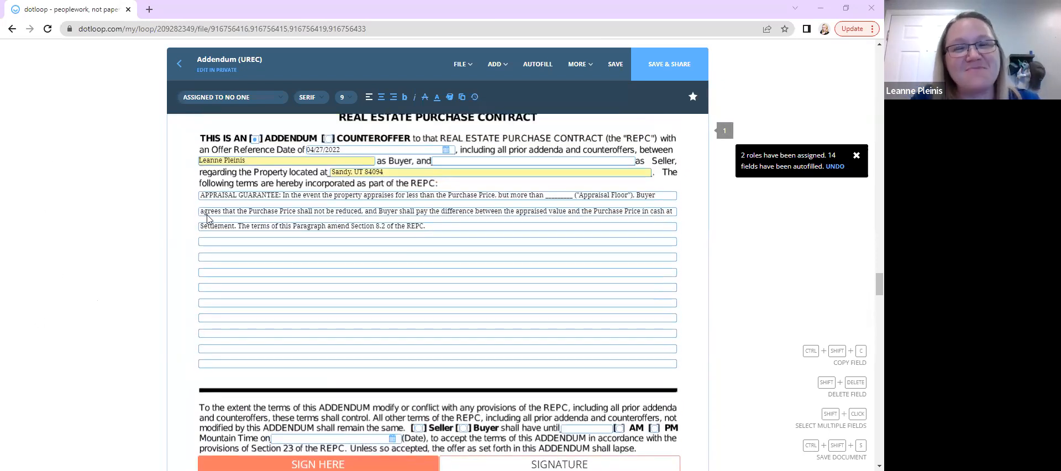
scroll(96, 215, "down", 2)
scroll(96, 215, "up", 1)
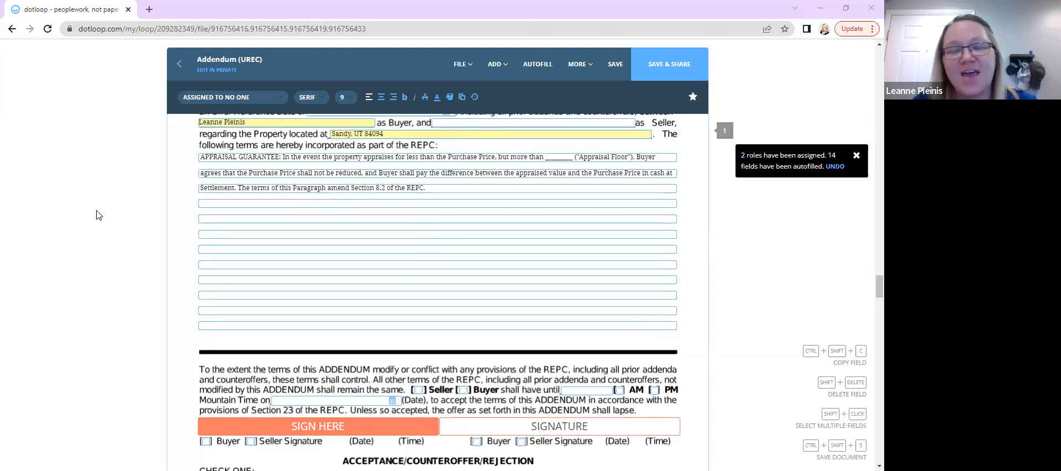
scroll(96, 215, "down", 1)
scroll(96, 215, "up", 1)
scroll(96, 215, "down", 1)
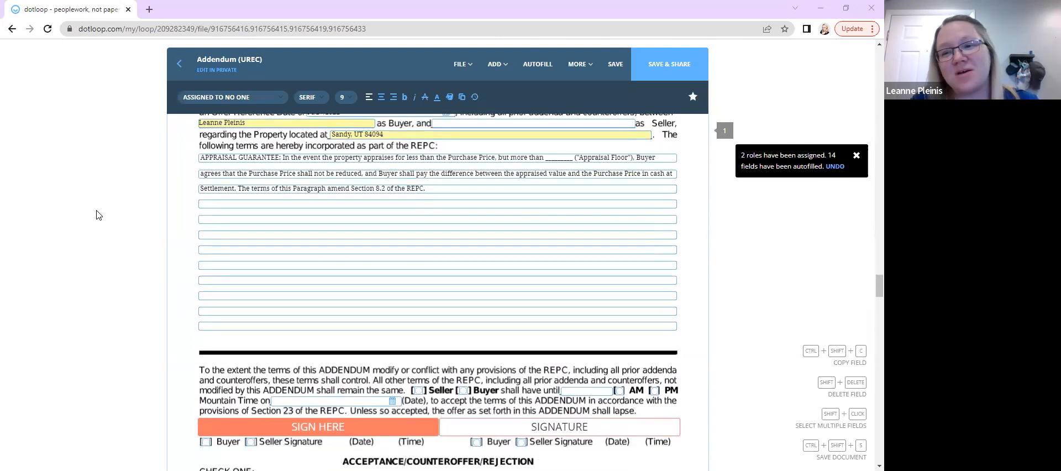
scroll(96, 215, "down", 2)
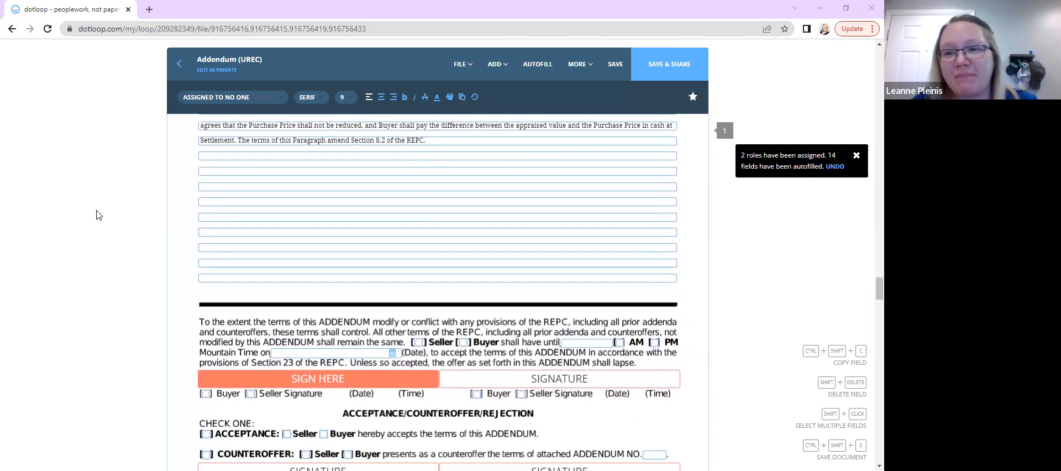
scroll(97, 215, "down", 20)
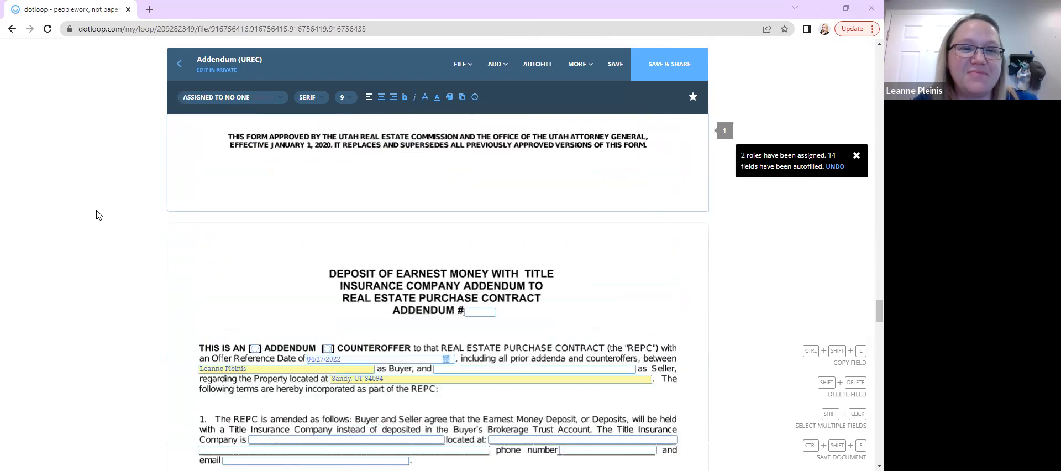
Scroll on through the Earnest Money with Title Addendum to the Exclusive Buyer-Broker Agreement & Agency Disclosure
scroll(541, 228, "down", 2)
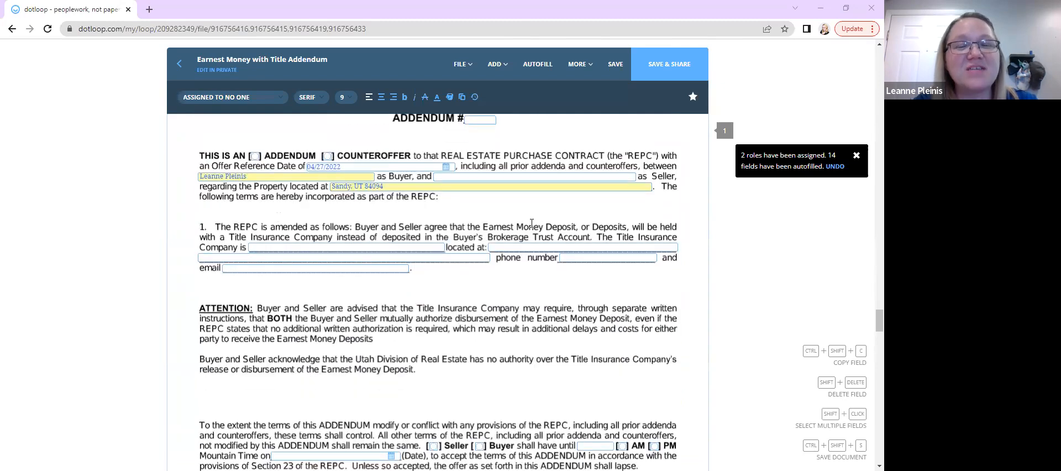
scroll(109, 251, "down", 3)
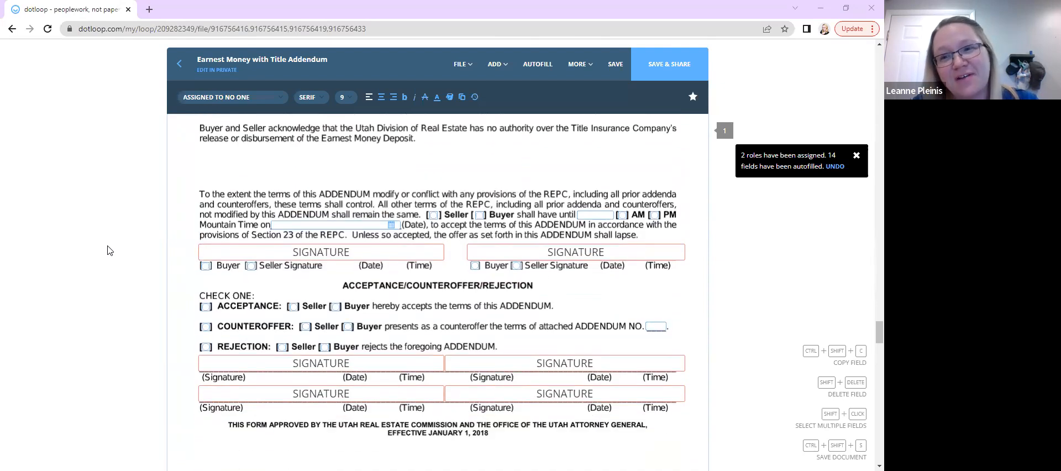
scroll(108, 247, "down", 6)
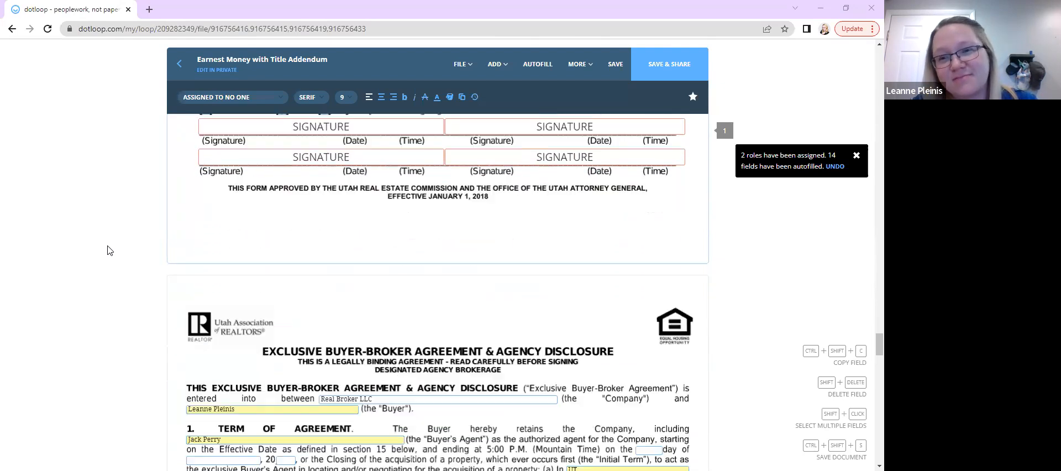
scroll(109, 251, "down", 2)
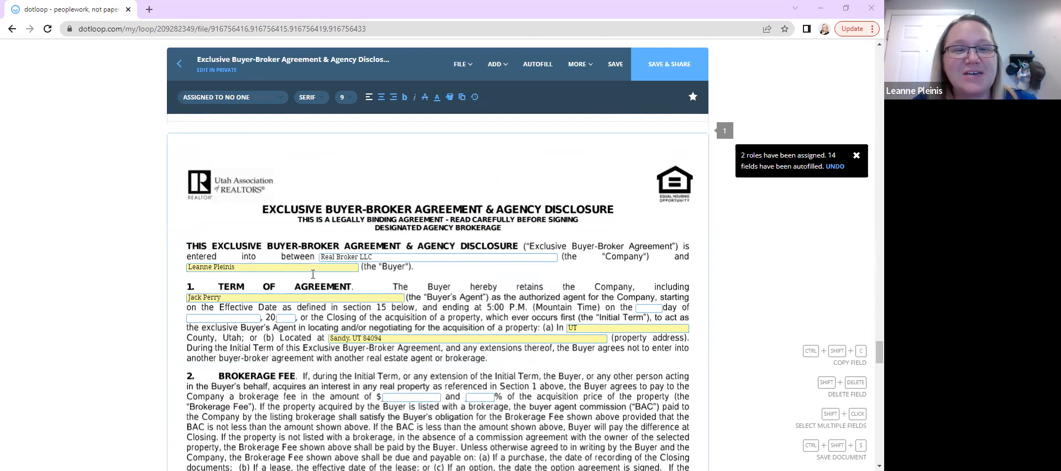
scroll(486, 283, "down", 1)
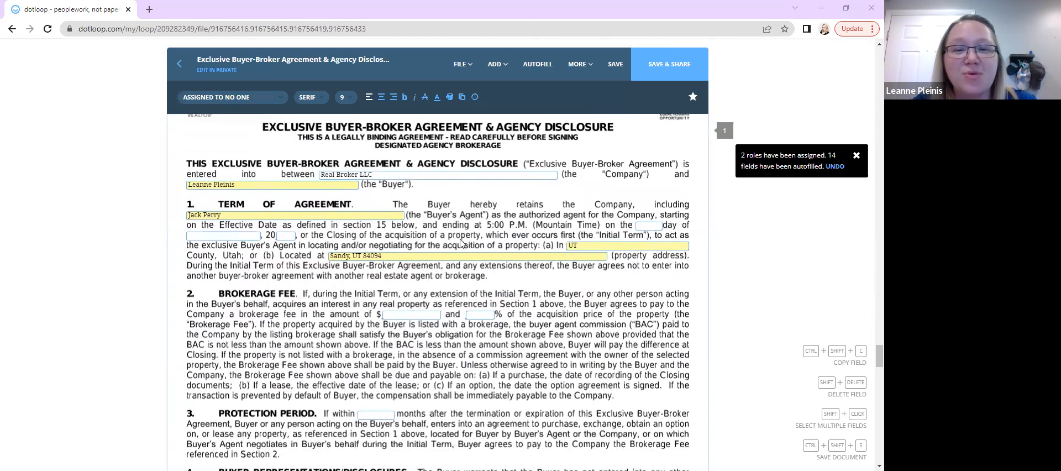
scroll(462, 243, "down", 1)
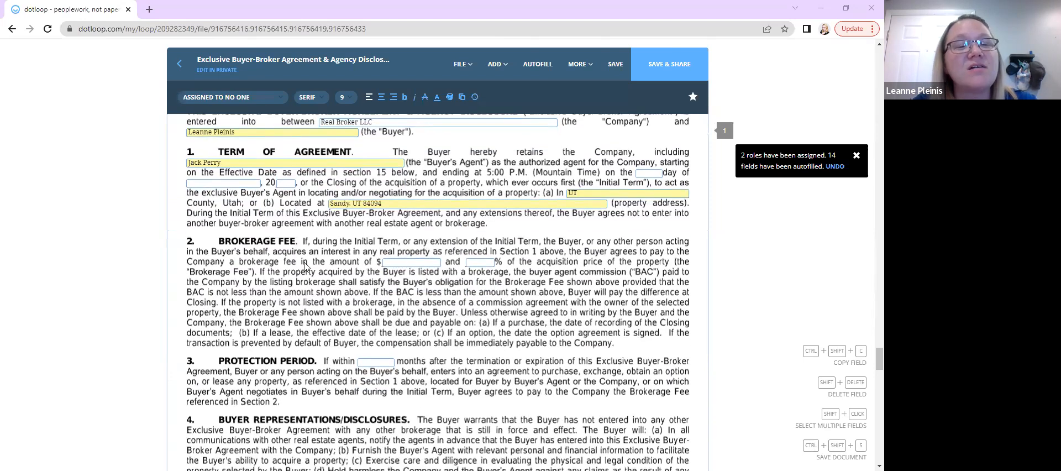
scroll(305, 266, "up", 1)
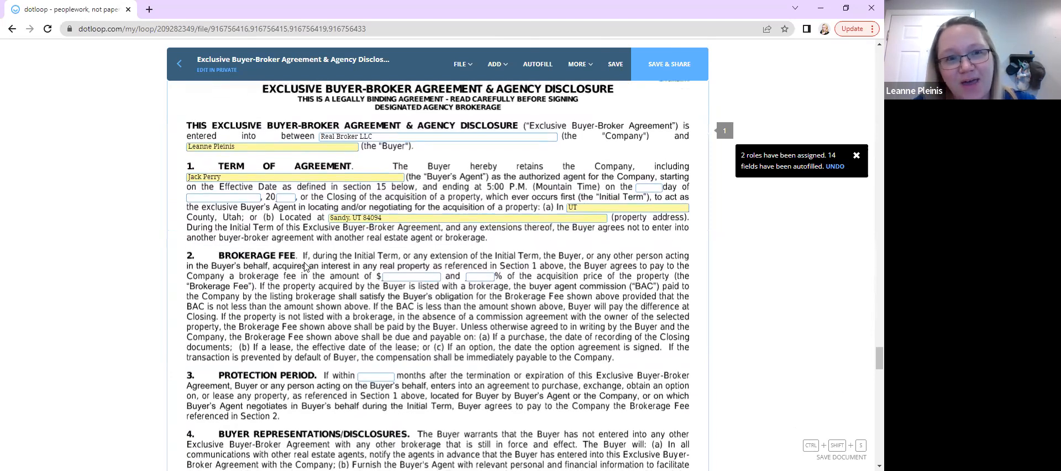
Examine the brokerage fee amount and percentage fields and the protection period section of the Buyer-Broker Agreement
left_click(415, 279)
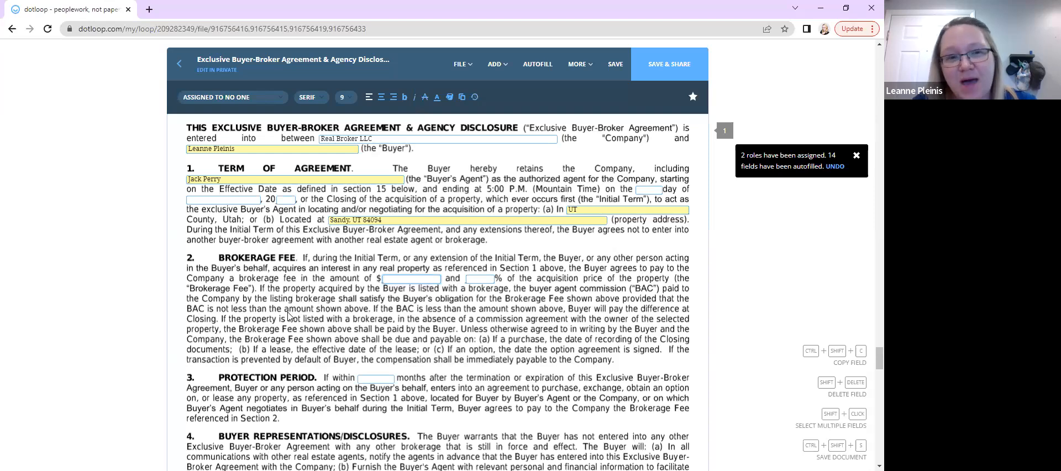
left_click(416, 280)
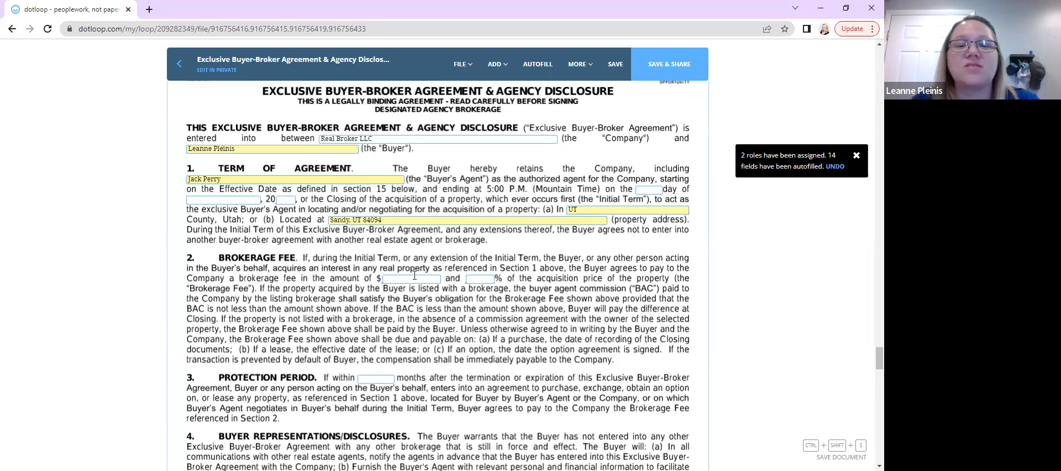
left_click(410, 278)
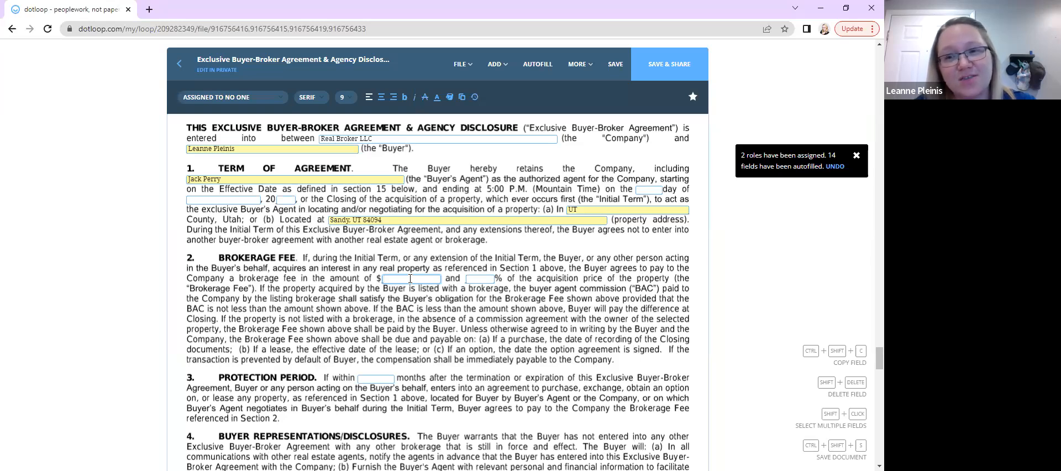
scroll(410, 263, "down", 1)
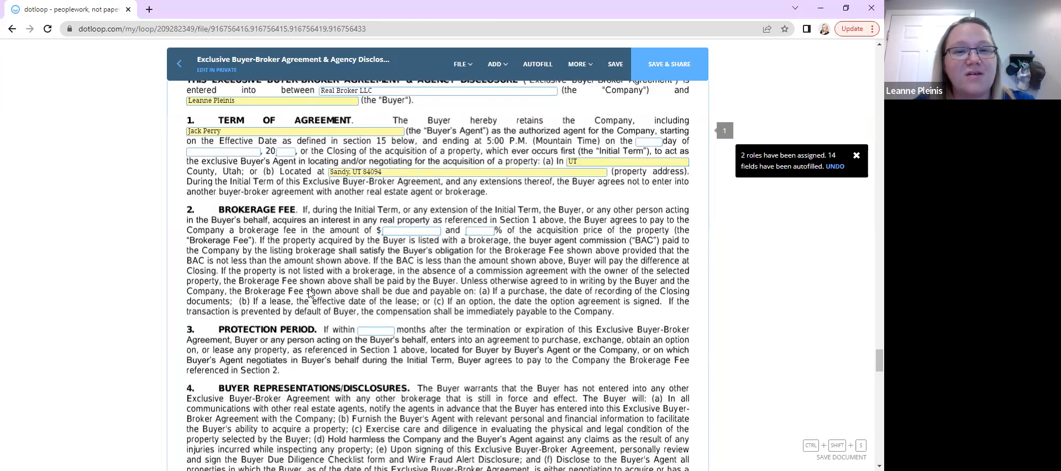
left_click(409, 230)
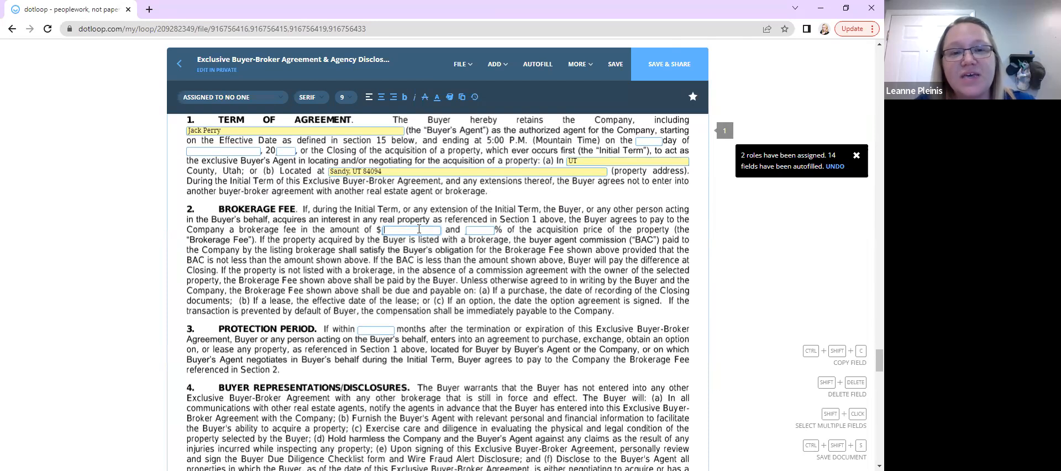
left_click(303, 231)
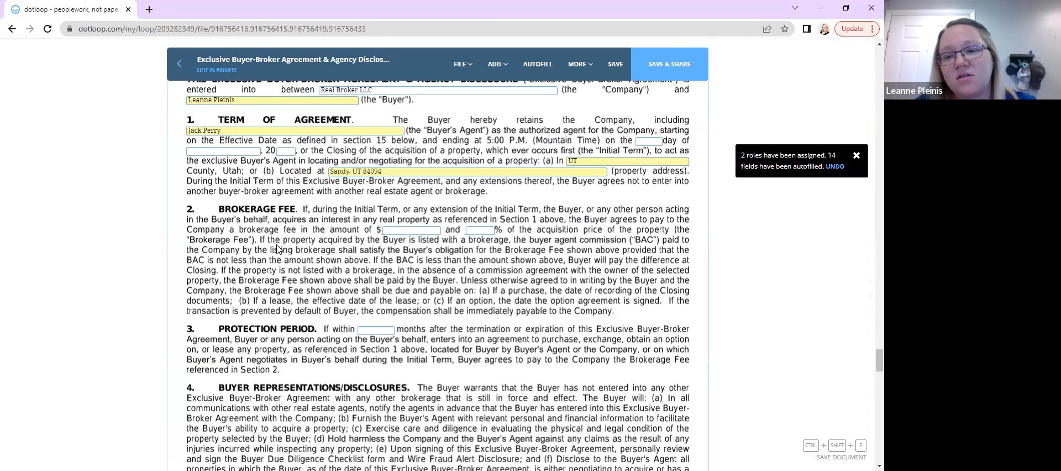
scroll(278, 249, "up", 2)
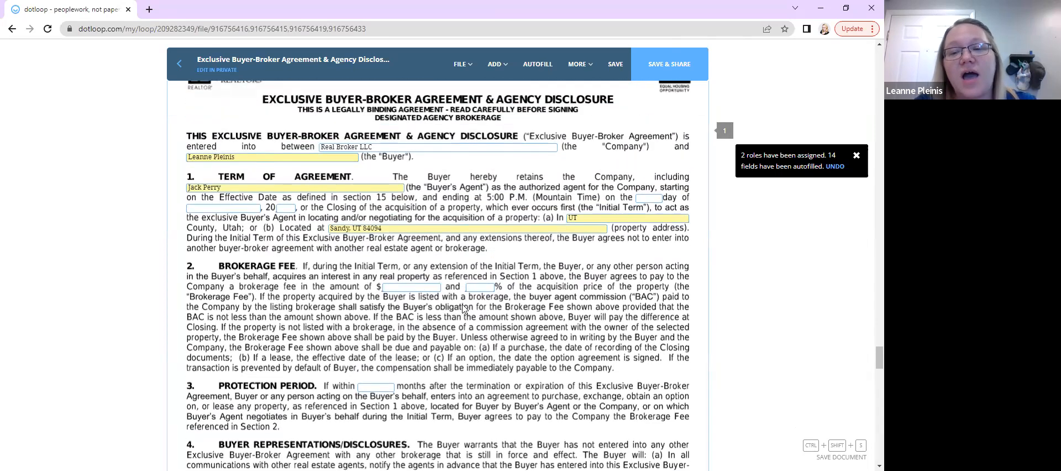
scroll(464, 312, "down", 1)
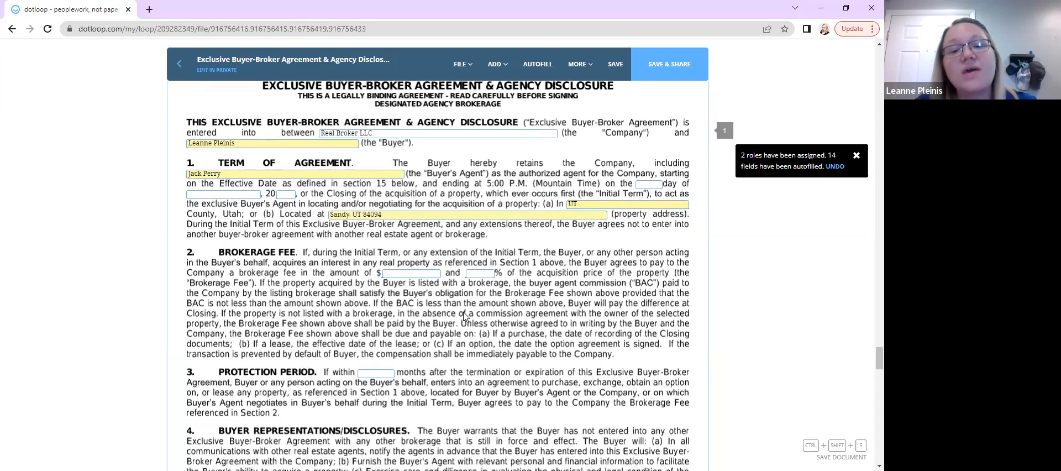
scroll(464, 315, "down", 1)
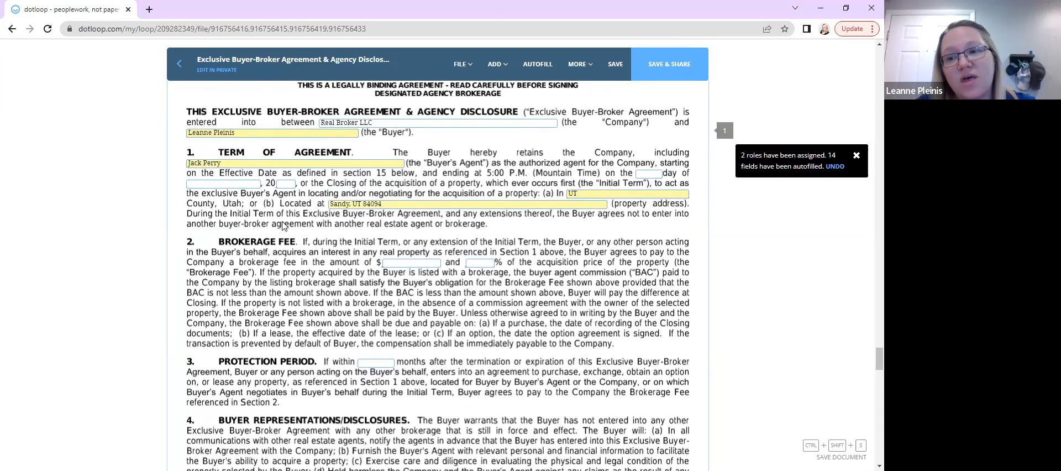
scroll(296, 294, "down", 1)
scroll(295, 293, "down", 1)
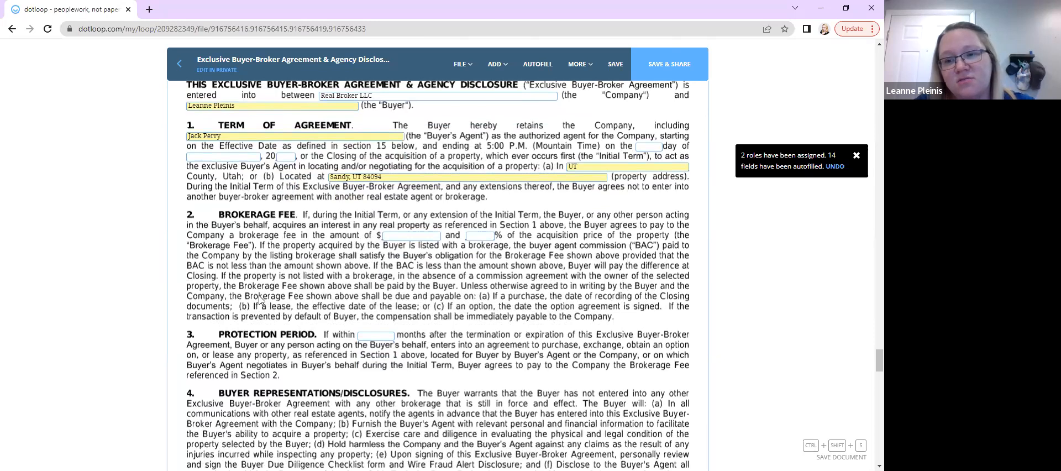
scroll(260, 300, "down", 1)
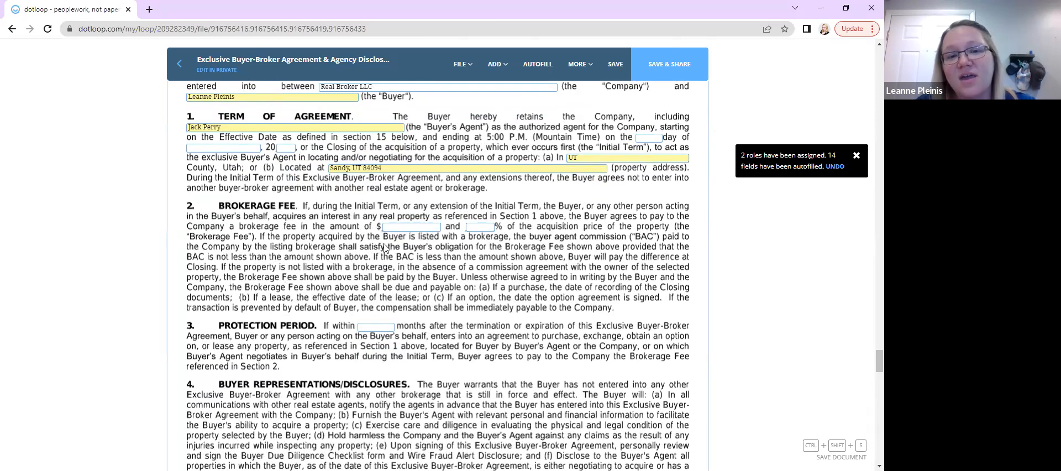
scroll(403, 254, "down", 1)
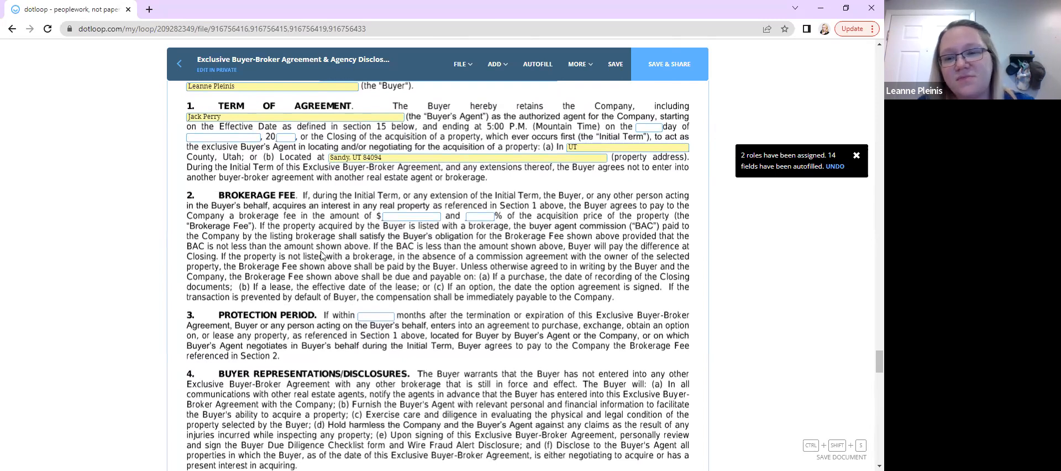
scroll(321, 256, "down", 1)
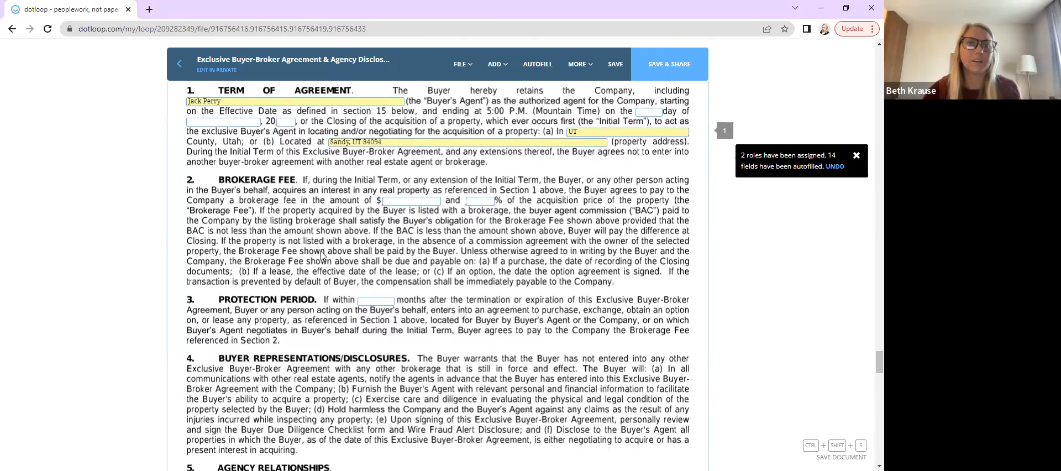
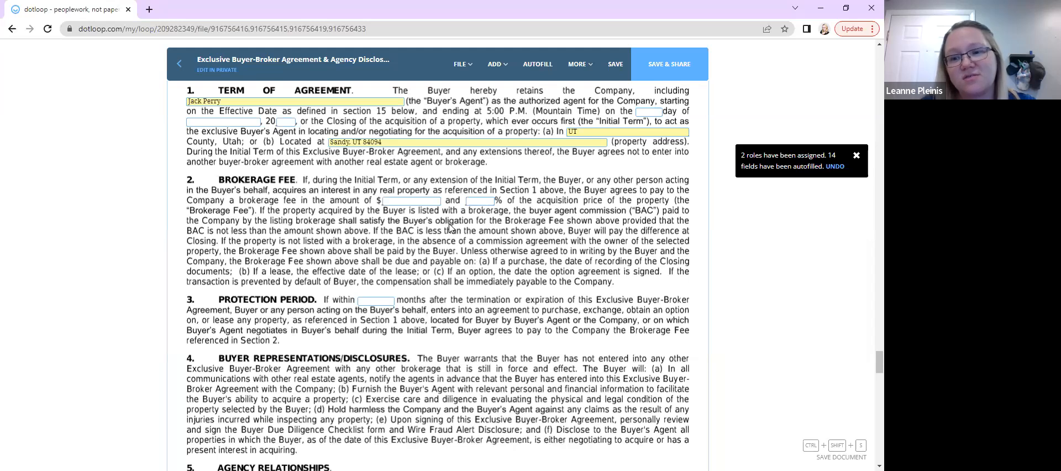
Scroll through the Buyer-Broker Agreement's brokerage fee and protection period sections to review them
scroll(451, 232, "down", 3)
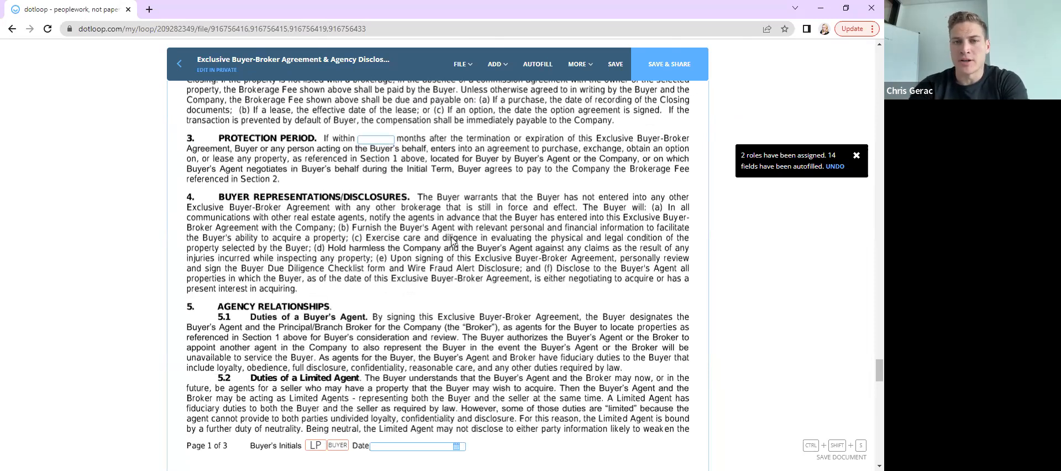
scroll(453, 240, "up", 2)
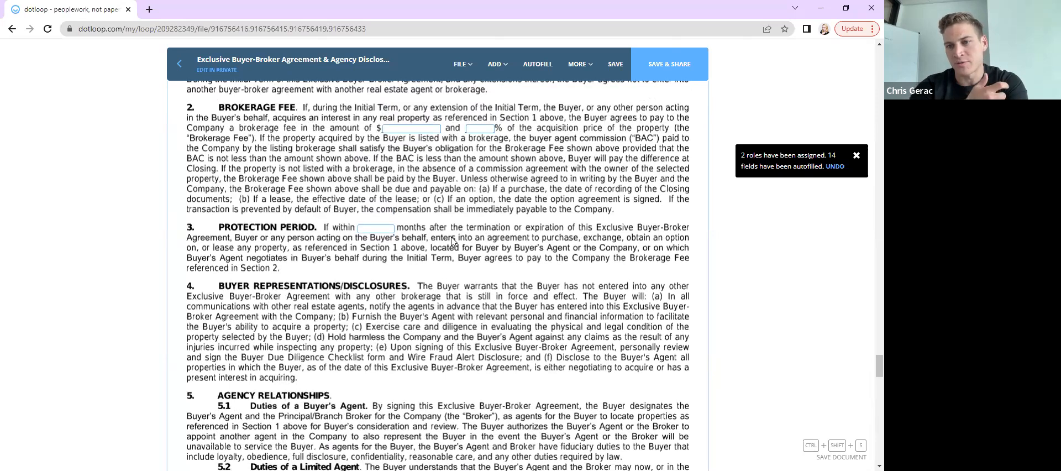
scroll(452, 241, "down", 1)
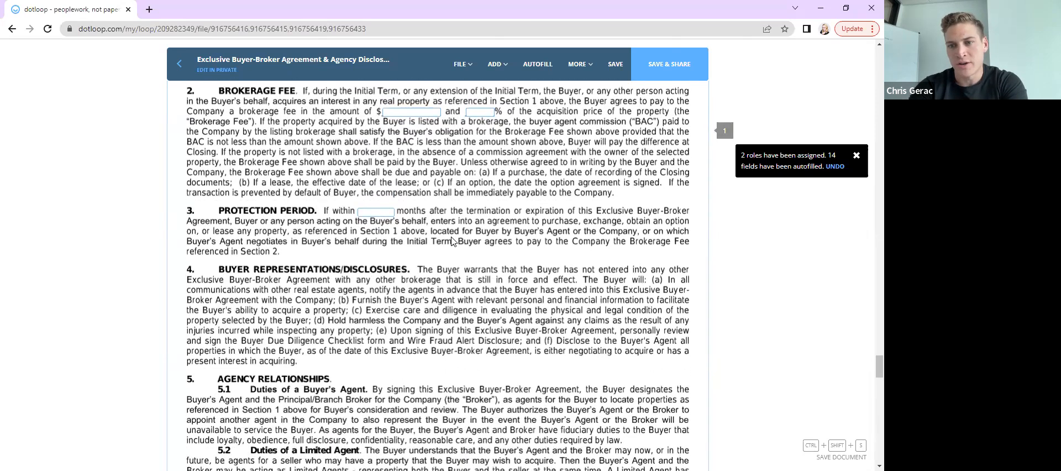
scroll(451, 241, "down", 1)
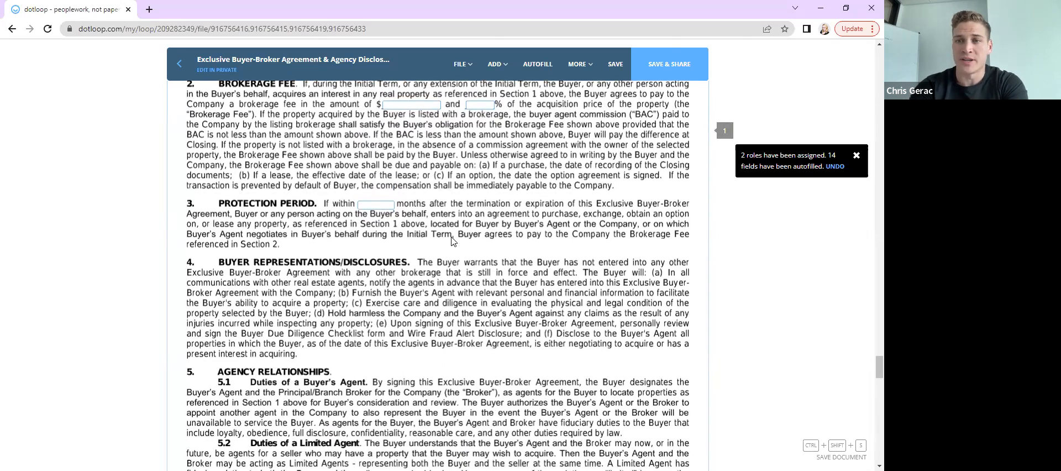
scroll(452, 241, "down", 1)
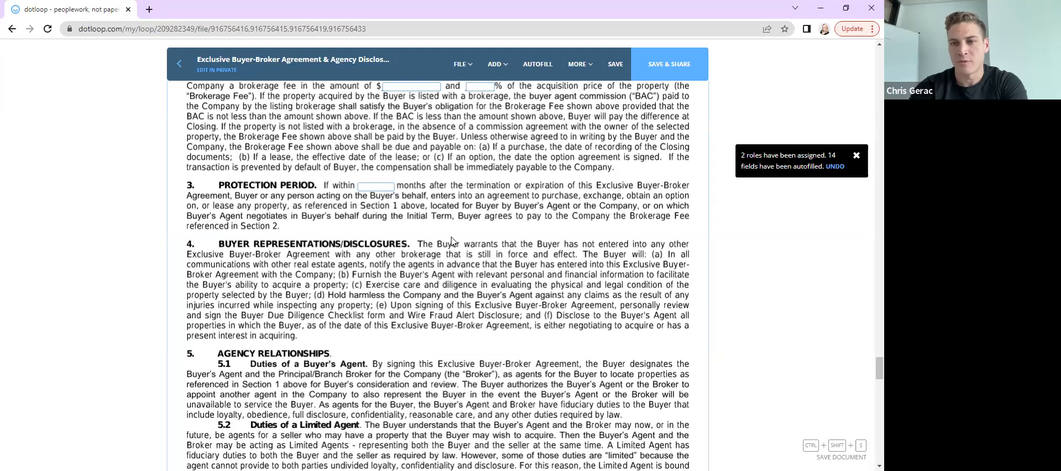
scroll(452, 240, "up", 2)
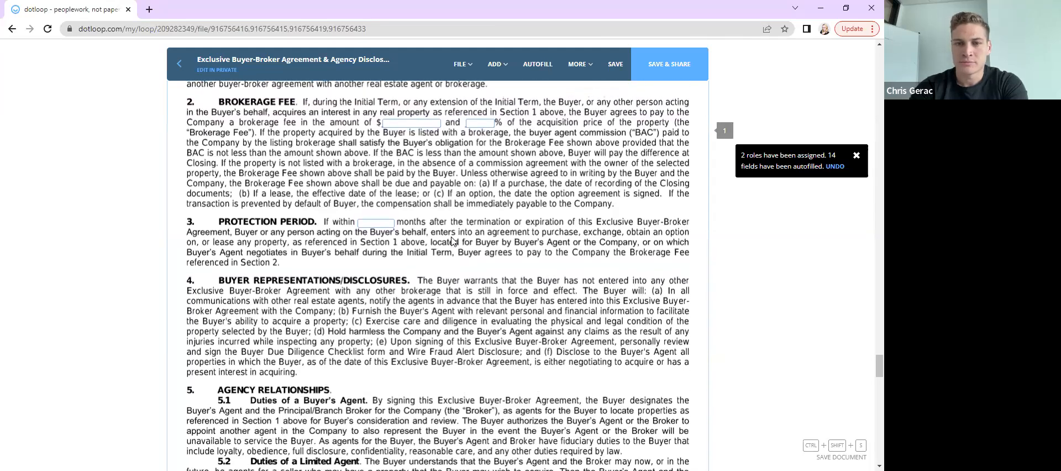
scroll(451, 240, "up", 1)
scroll(452, 240, "up", 1)
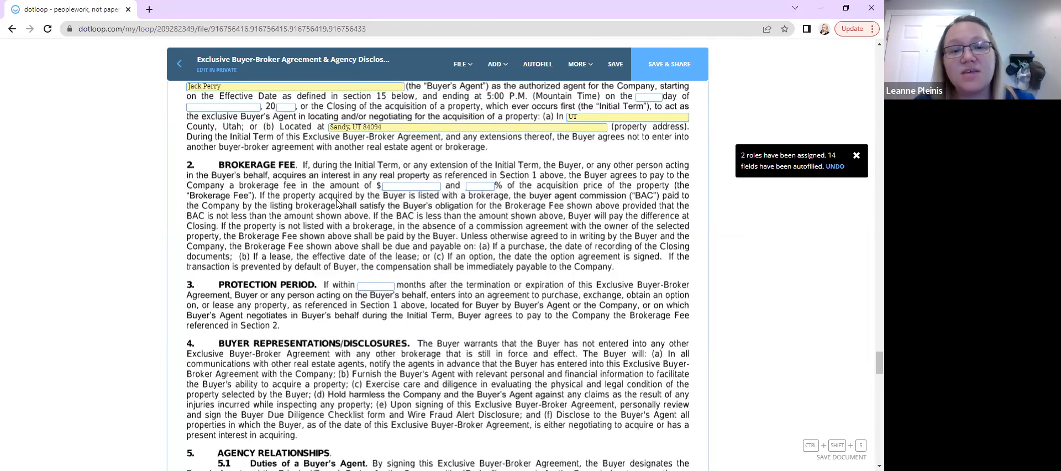
Save the Exclusive Buyer-Broker Agreement & Agency Disclosure
left_click(412, 185)
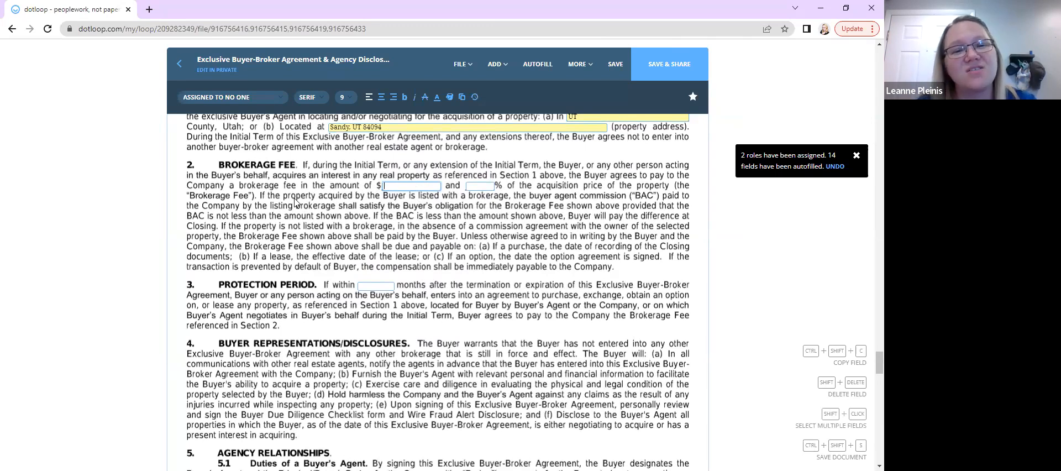
scroll(295, 203, "down", 1)
scroll(295, 203, "up", 1)
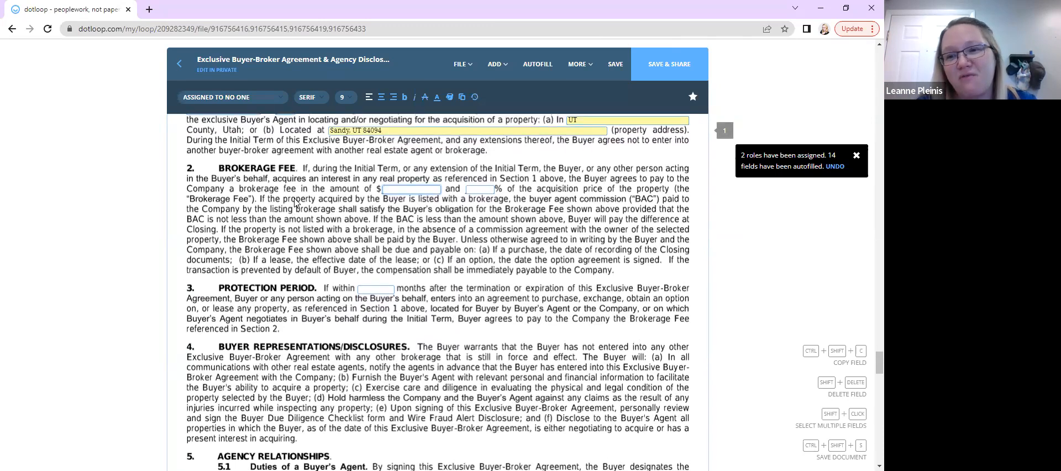
scroll(294, 203, "up", 1)
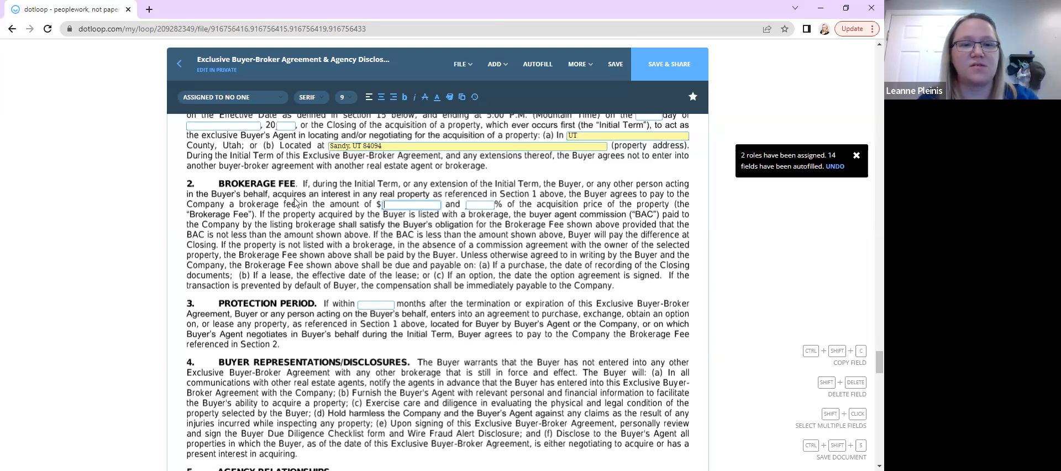
scroll(298, 210, "down", 5)
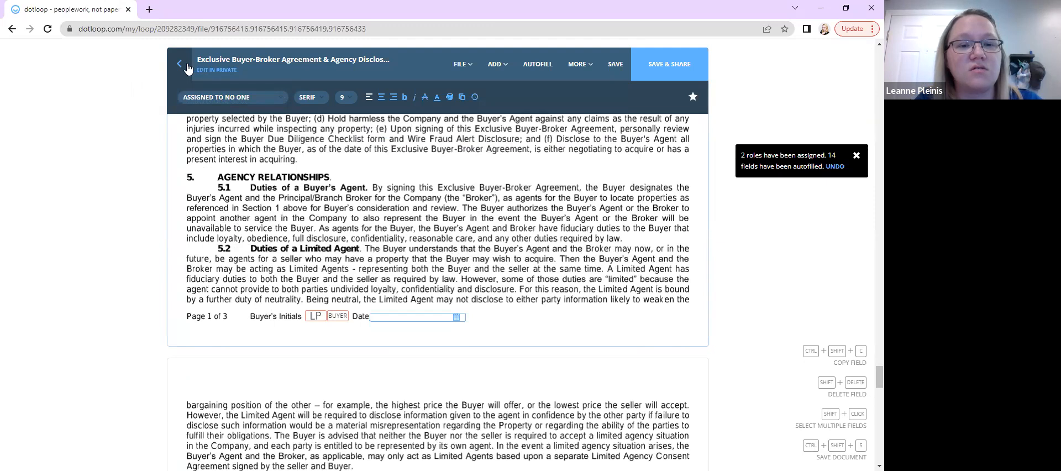
left_click(614, 64)
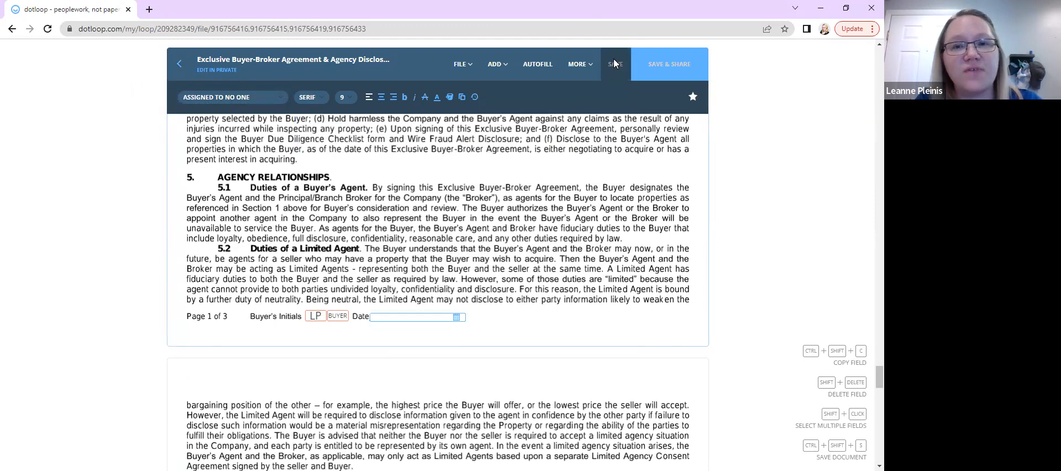
Scroll back through the agreement, checking the buyer's initials field, up into the Real Estate Purchase Contract
scroll(482, 204, "up", 2)
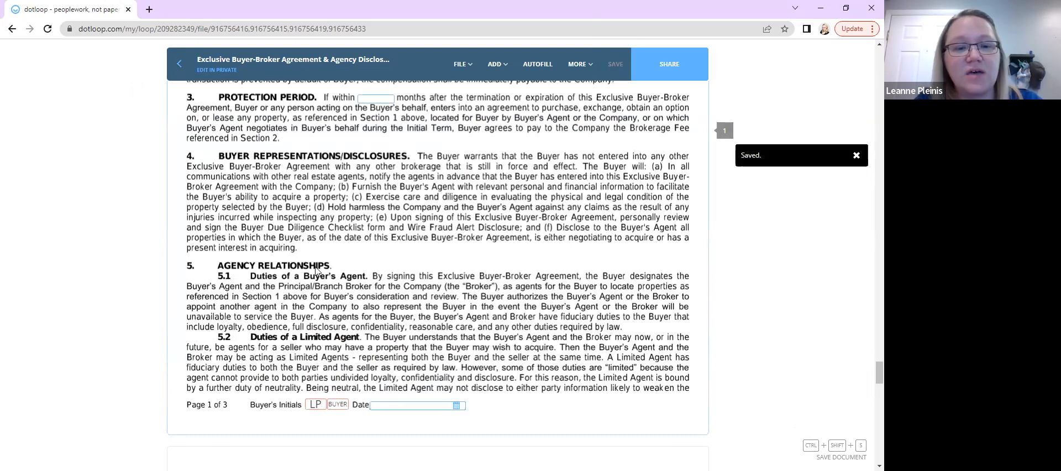
scroll(259, 228, "up", 2)
scroll(287, 322, "down", 3)
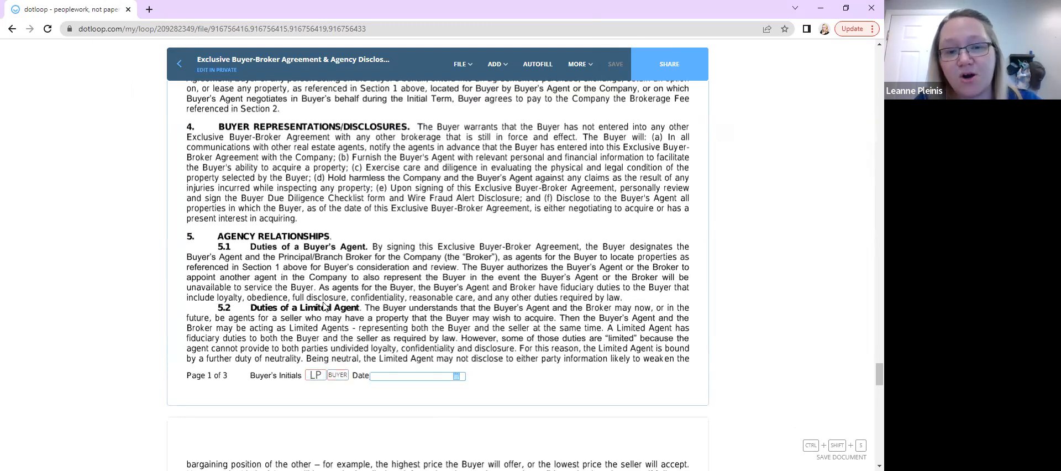
scroll(324, 307, "down", 3)
left_click(312, 228)
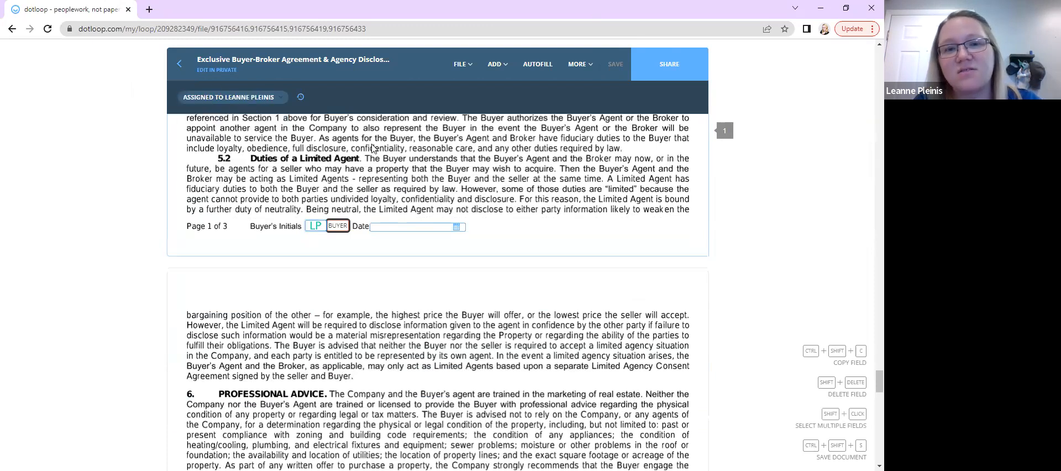
left_click(411, 149)
scroll(411, 152, "up", 1)
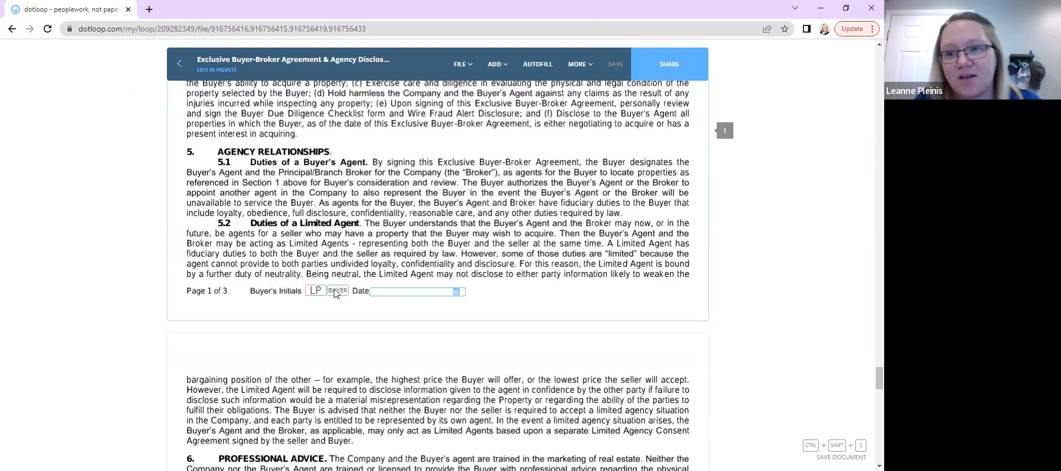
scroll(334, 293, "up", 4)
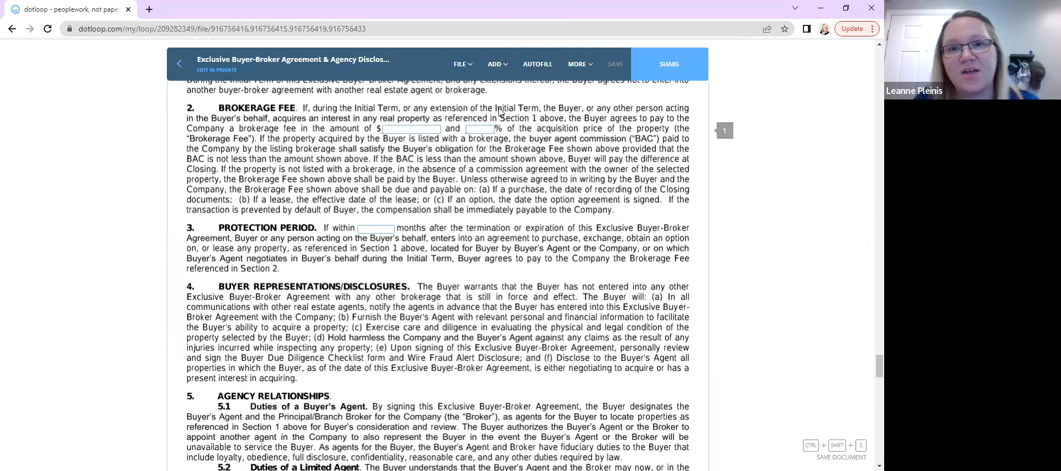
scroll(357, 212, "up", 20)
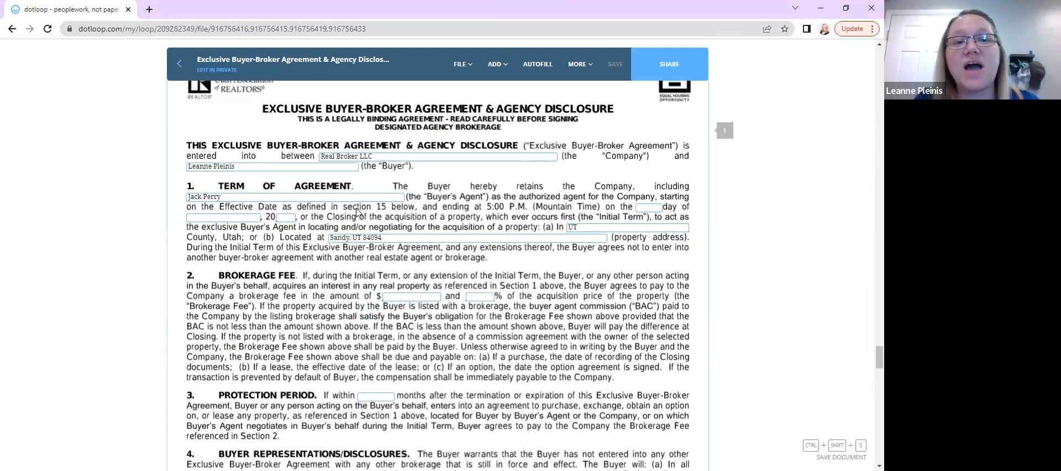
scroll(357, 213, "up", 20)
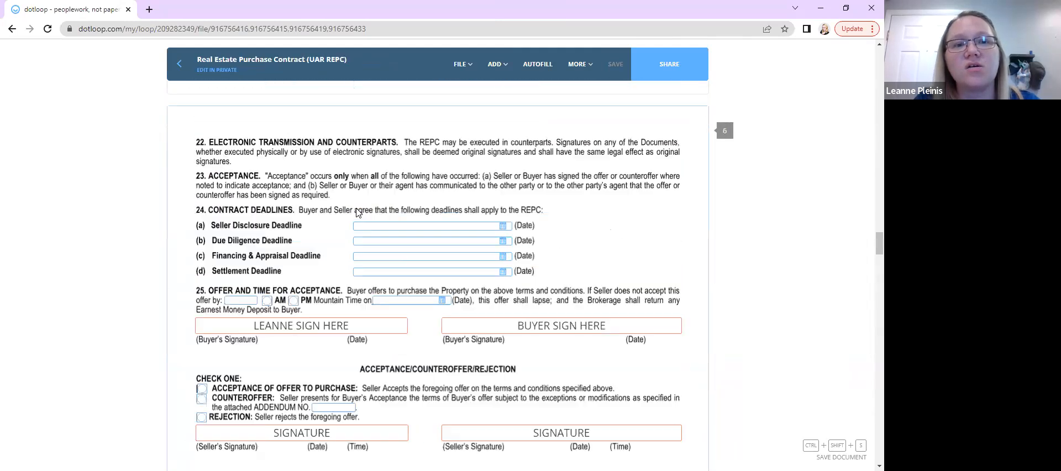
scroll(356, 212, "up", 8)
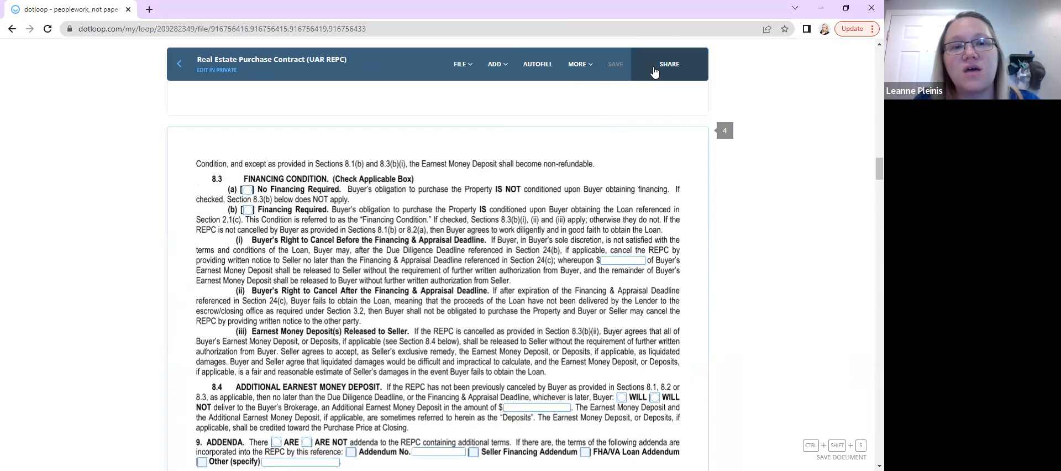
Open sharing for the documents and write the custom message "This is the contract for 123 Main, call me with questions!"
left_click(675, 59)
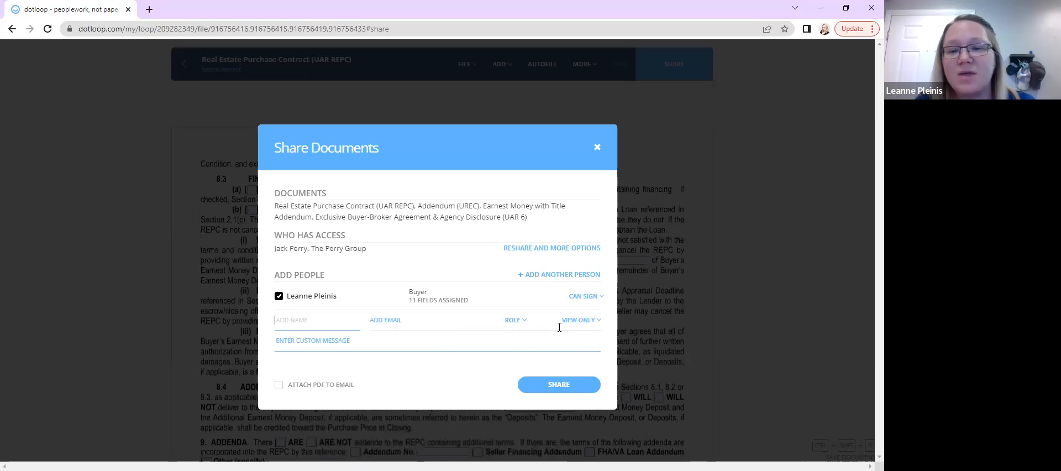
left_click(392, 343)
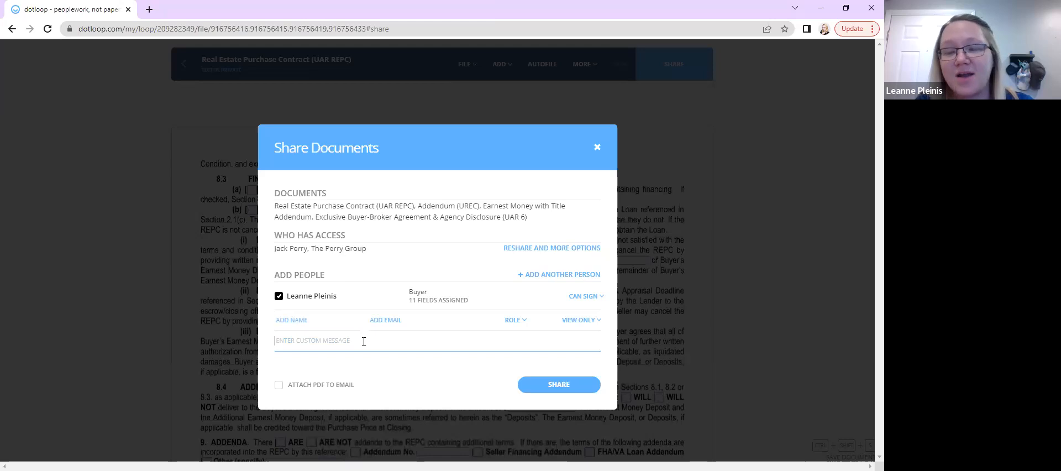
type("This is ")
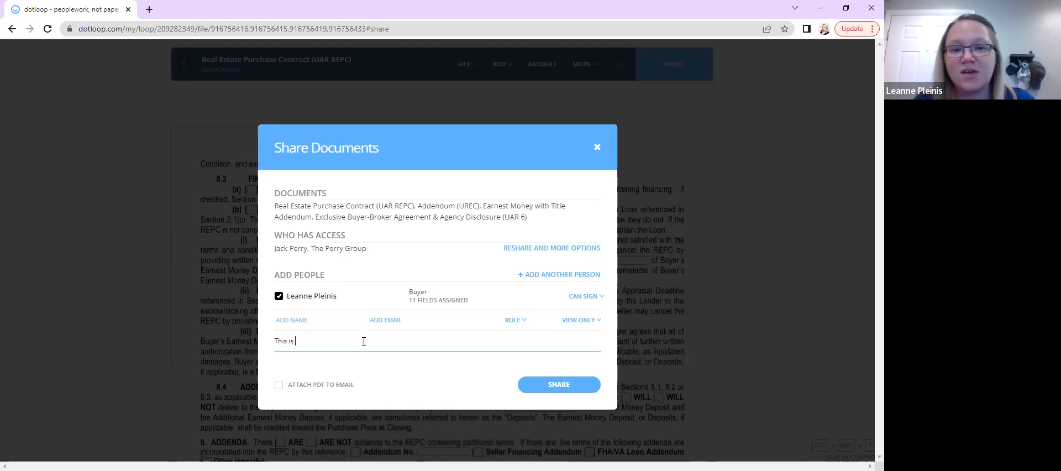
type("the contract for ")
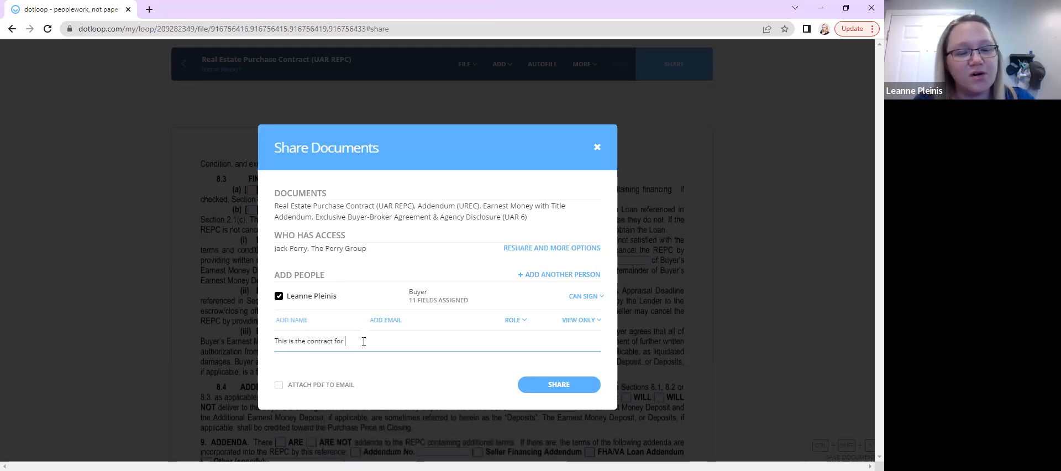
type("123 M")
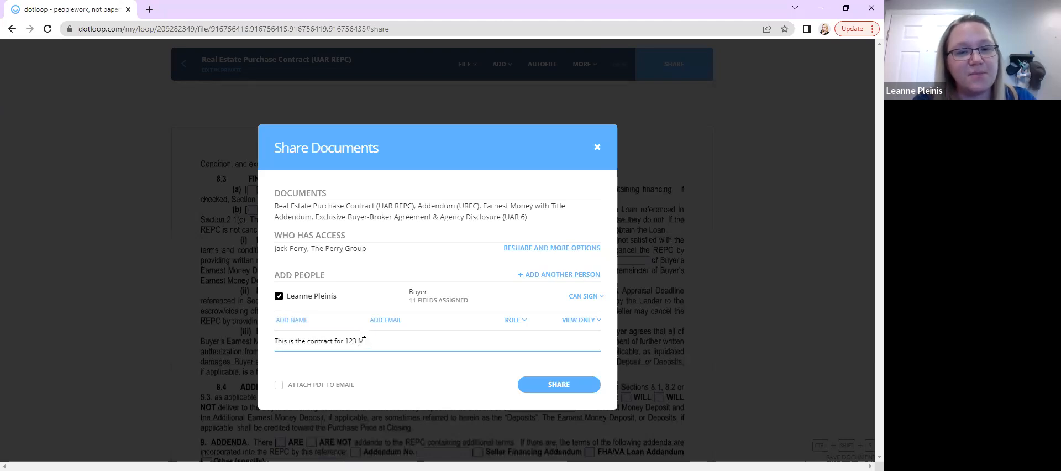
type("ain, ccaall me with questions!")
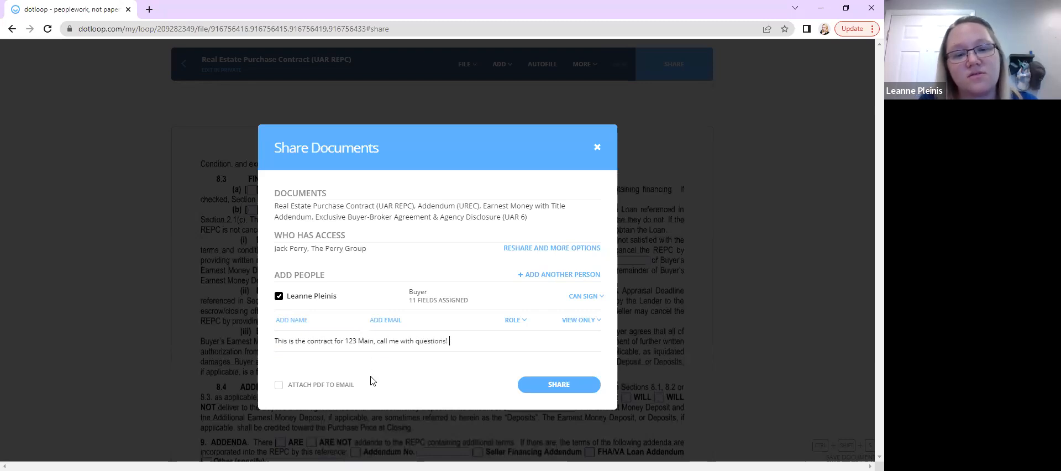
Share the documents with the buyer without attaching the PDF to the email, and close the dialog
left_click(283, 387)
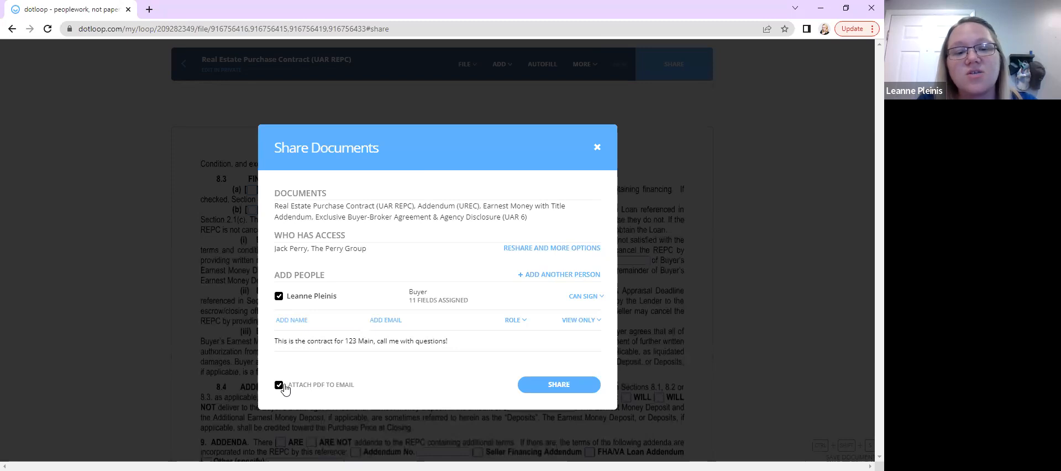
left_click(339, 392)
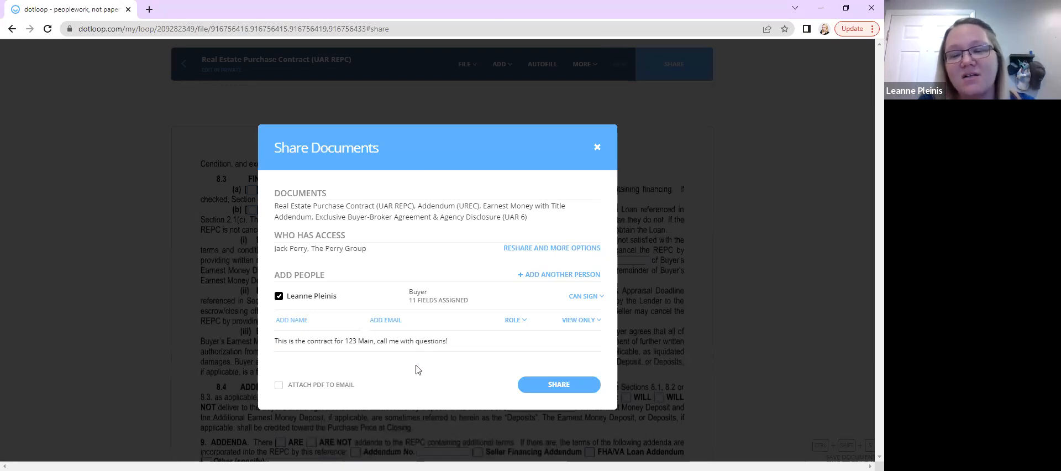
left_click(552, 384)
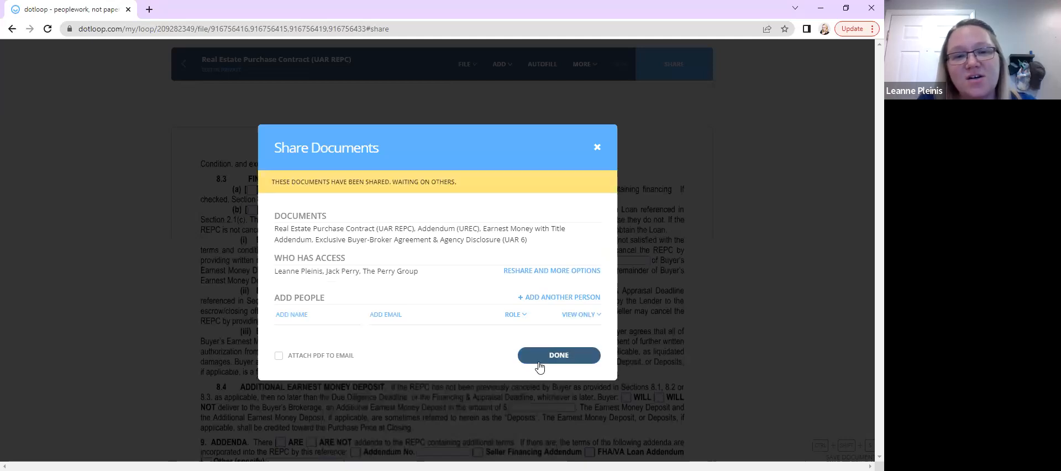
left_click(540, 367)
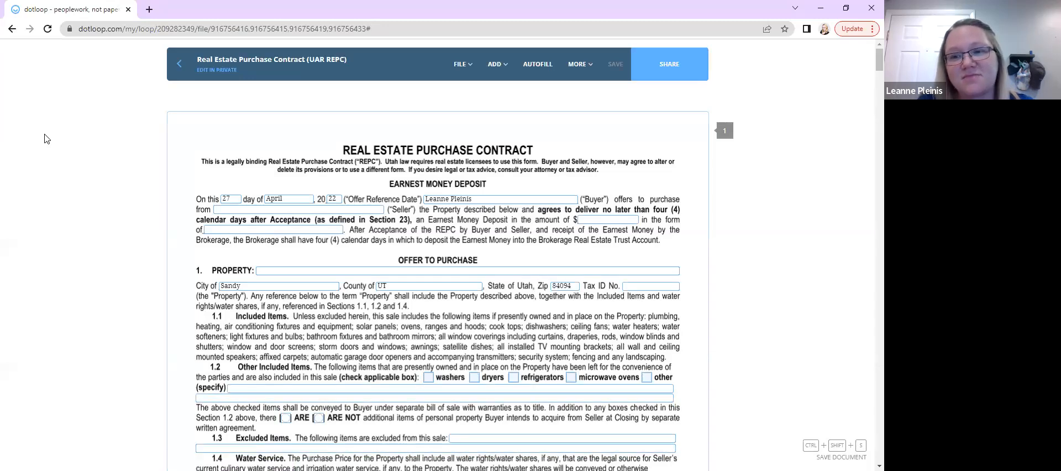
Return to the loop and look over the documents list and each document's sharing status
left_click(172, 72)
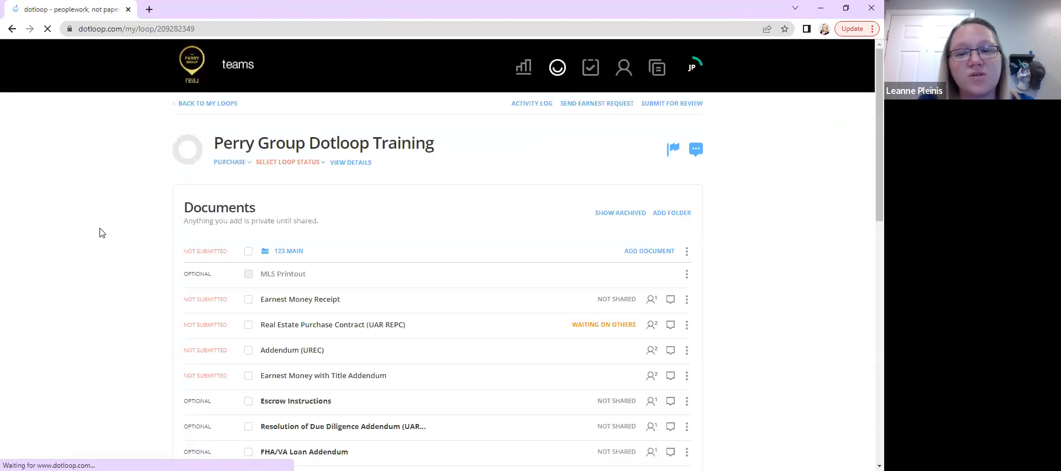
scroll(89, 262, "down", 2)
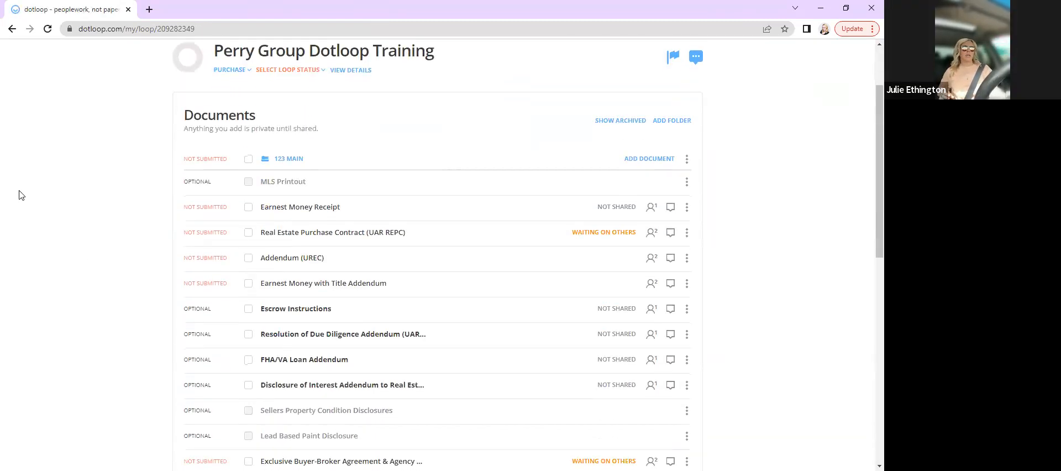
scroll(19, 195, "up", 1)
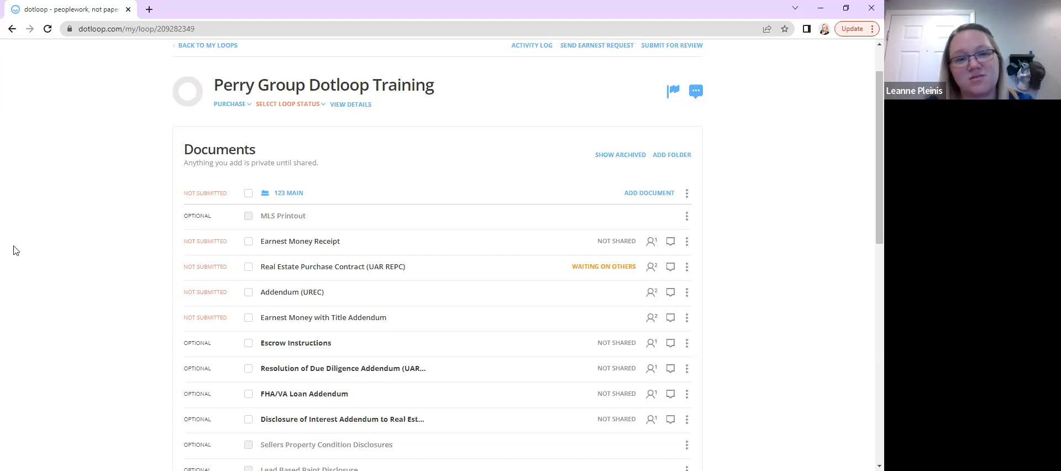
scroll(15, 251, "down", 2)
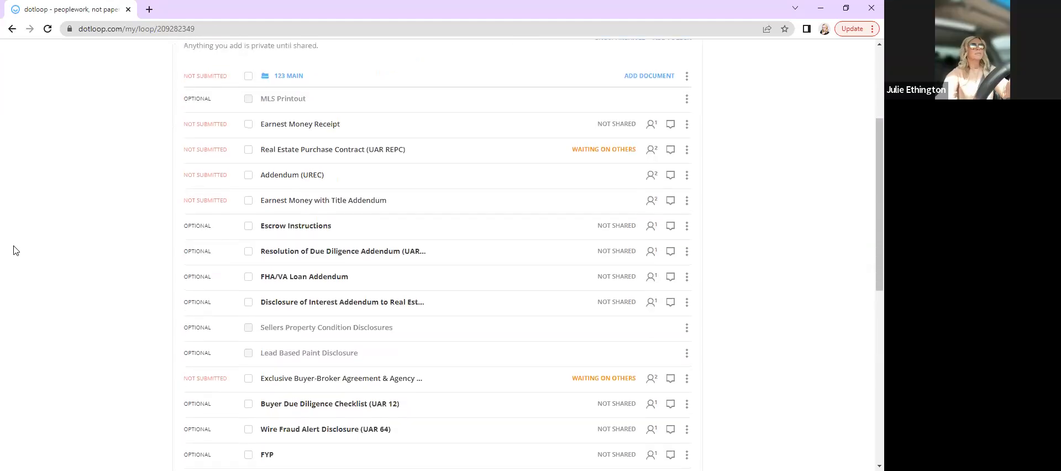
scroll(15, 250, "up", 1)
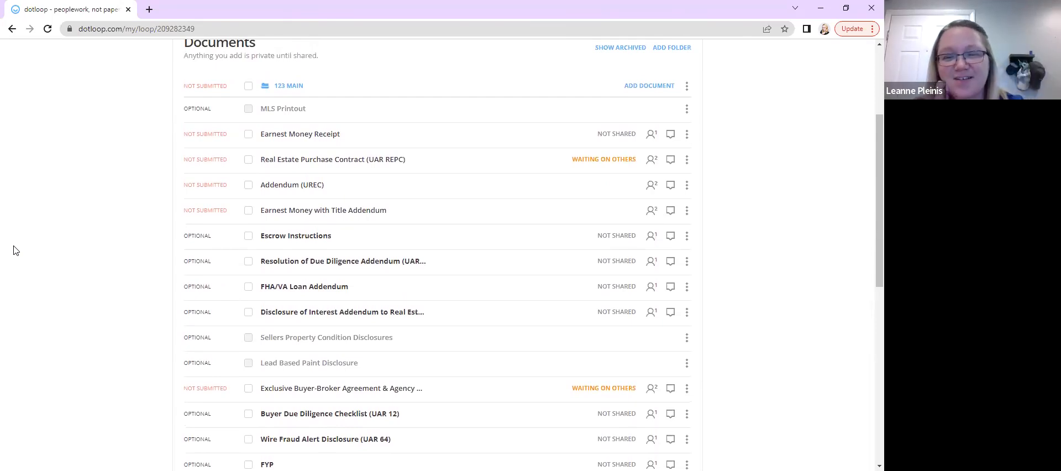
Upload the Mold and Meth Disclosure (version 6) (10) PDF from Downloads into the 123 MAIN folder
scroll(15, 250, "down", 1)
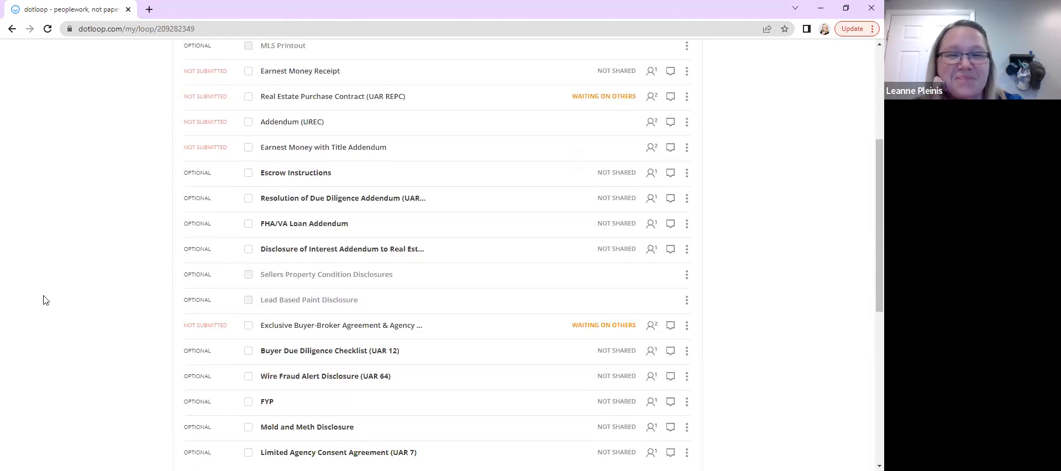
scroll(45, 301, "down", 1)
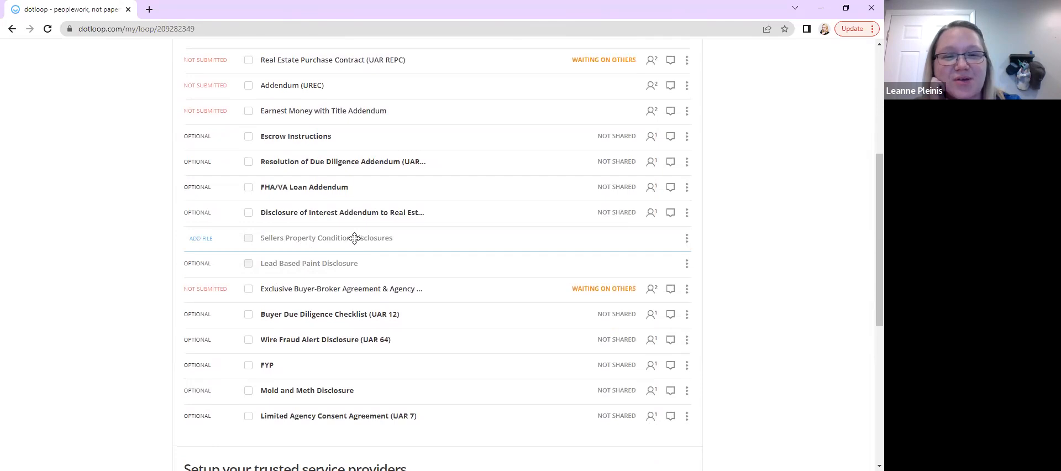
scroll(332, 221, "up", 5)
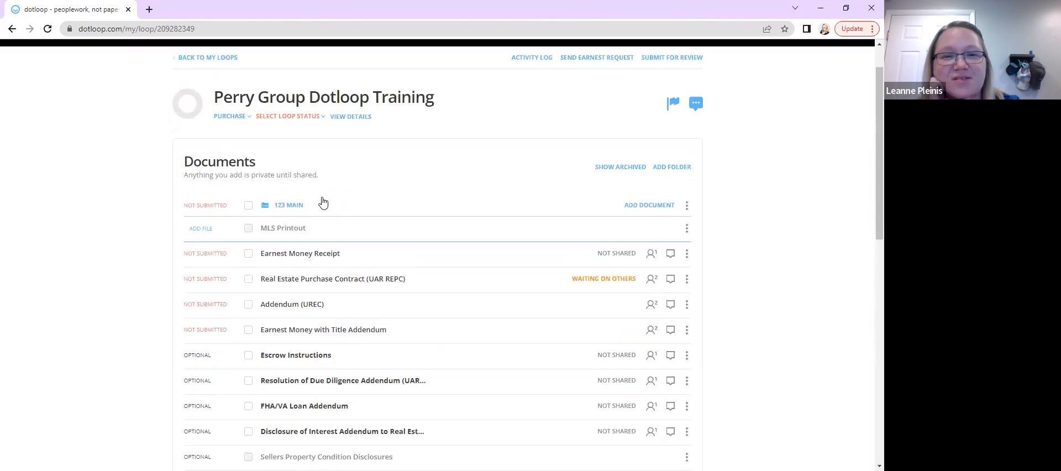
left_click(639, 205)
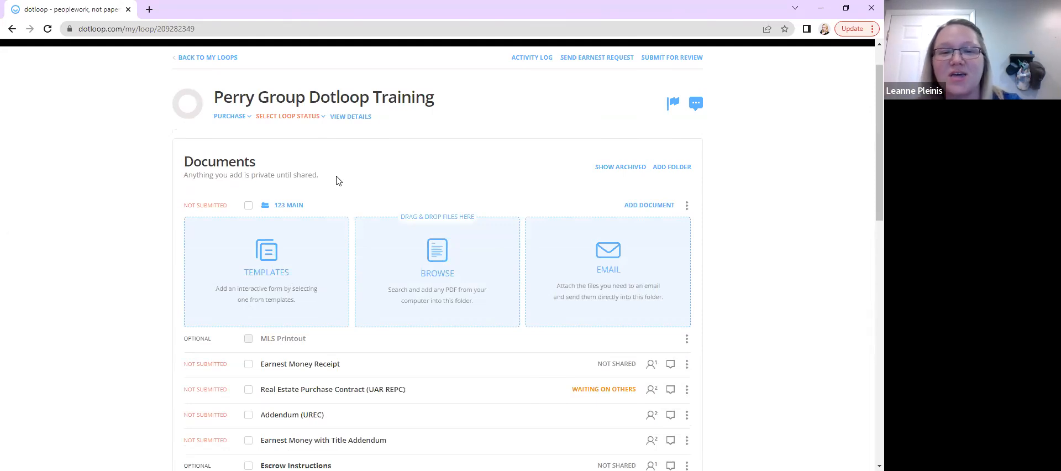
left_click(411, 285)
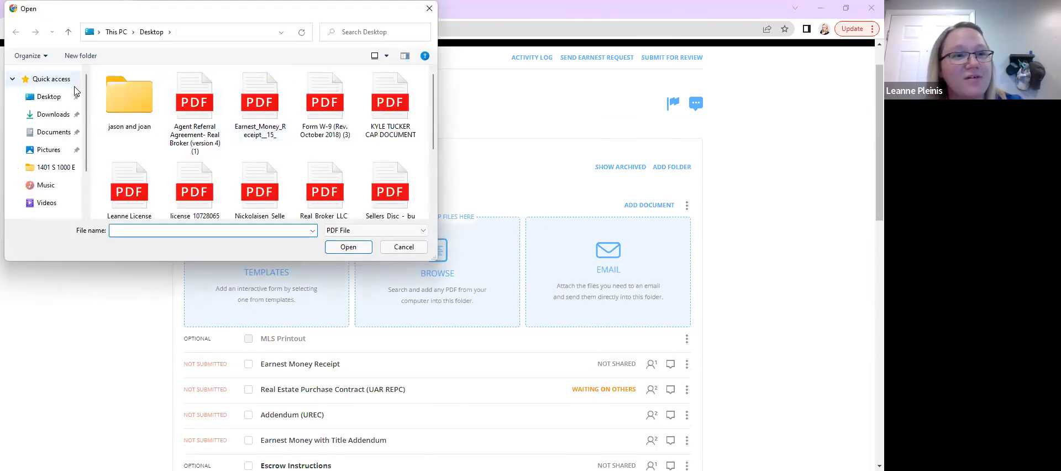
left_click(62, 117)
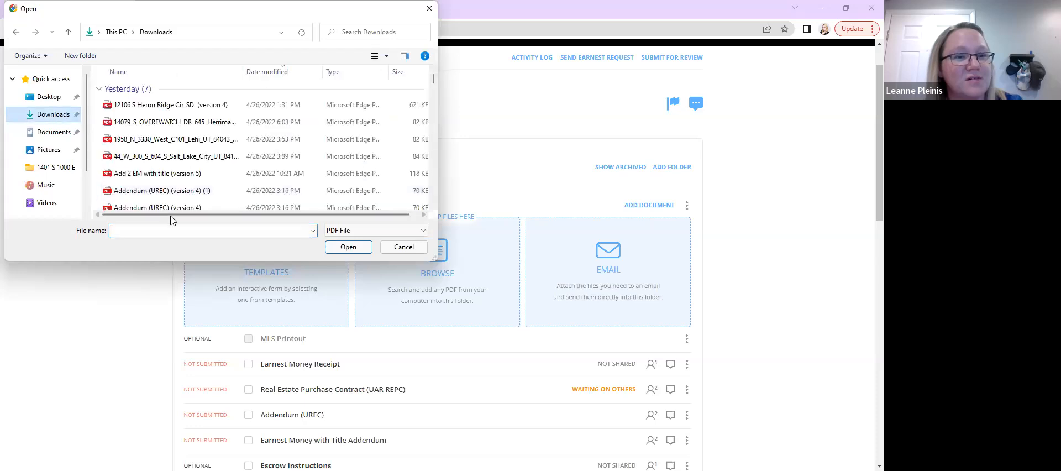
type("d")
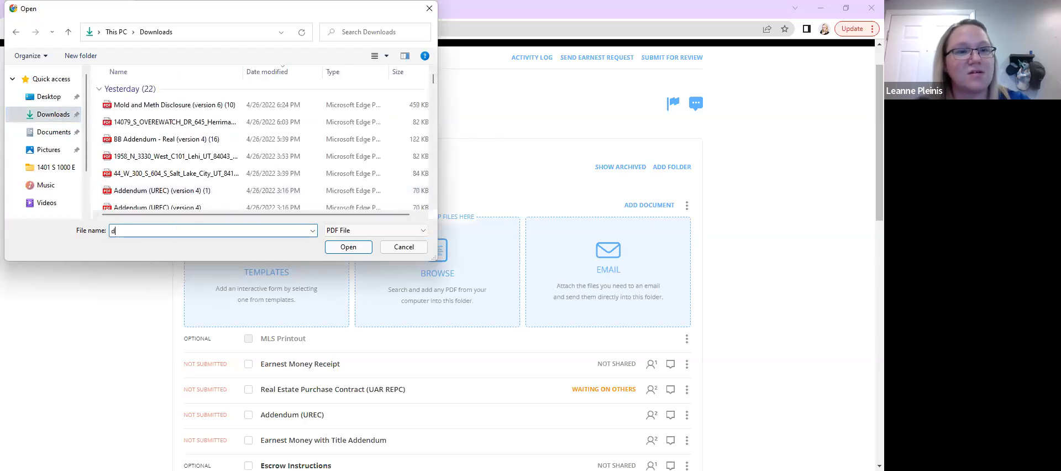
type("isclosure")
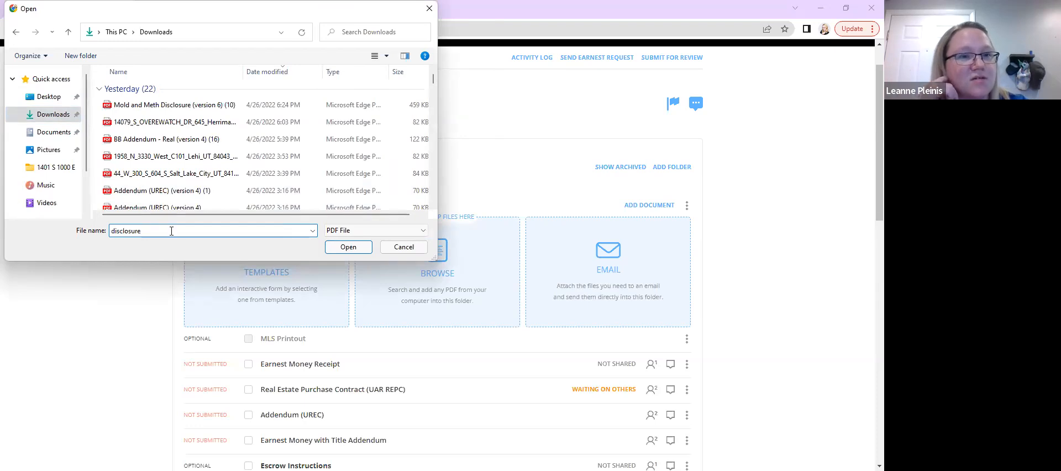
left_click(167, 106)
left_click(348, 247)
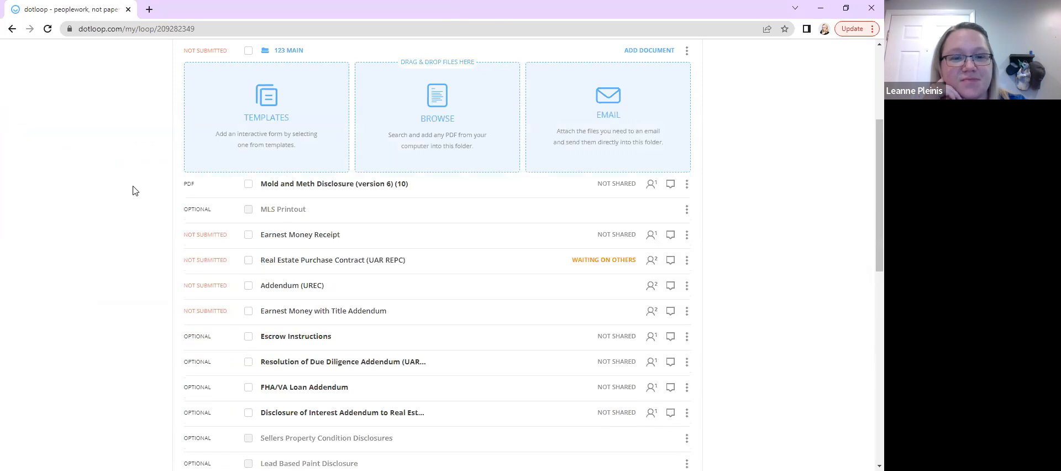
Move the uploaded Mold and Meth Disclosure PDF onto the Sellers Property Condition Disclosures placeholder
scroll(133, 191, "down", 1)
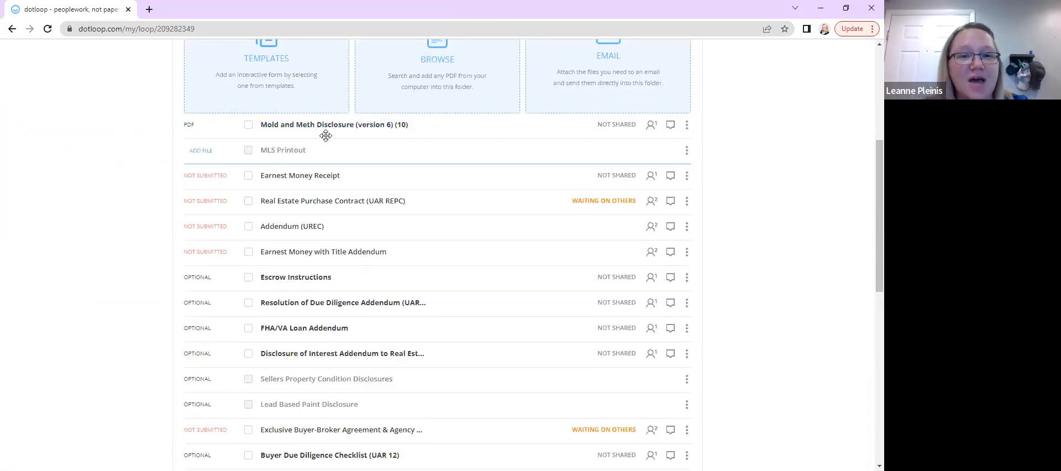
left_click_drag(300, 129, 280, 372)
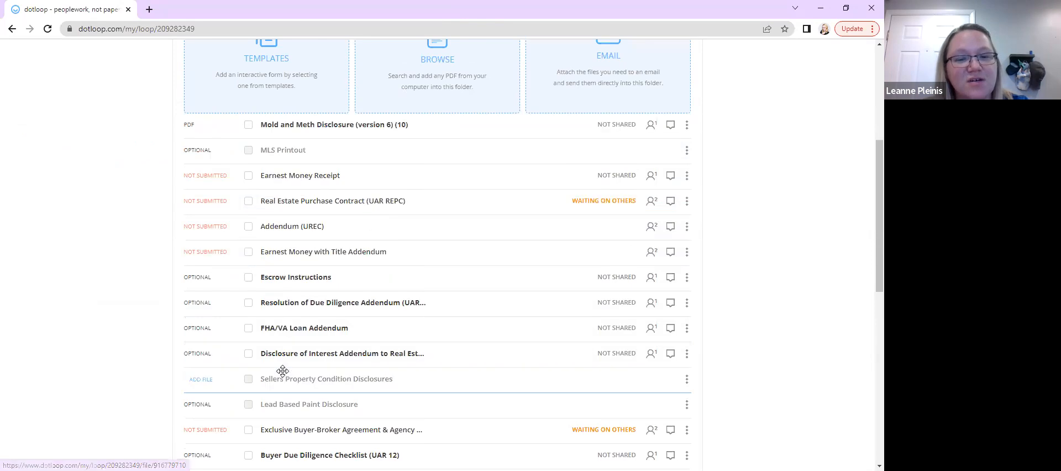
scroll(279, 372, "down", 2)
scroll(199, 255, "up", 1)
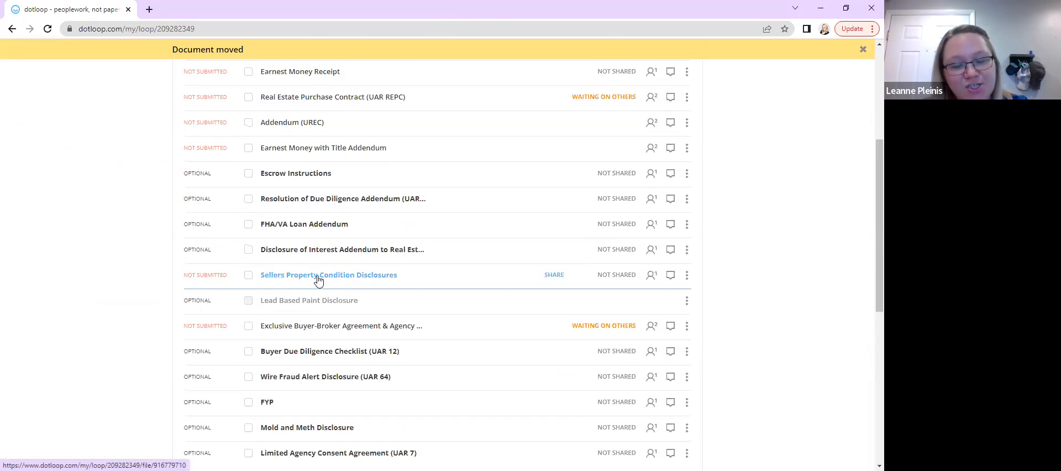
Open the Sellers Property Condition Disclosures document and read through the mold and meth disclosure
left_click(319, 280)
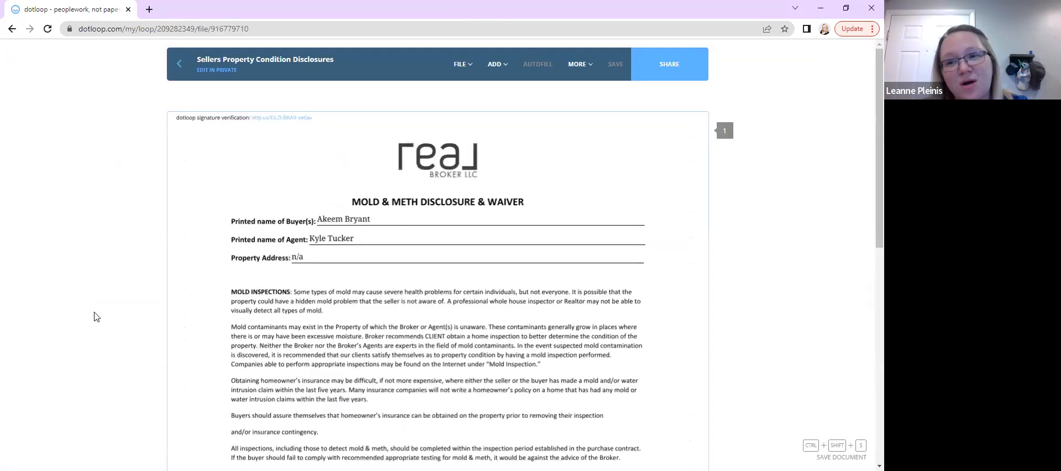
scroll(96, 317, "down", 1)
scroll(96, 316, "up", 1)
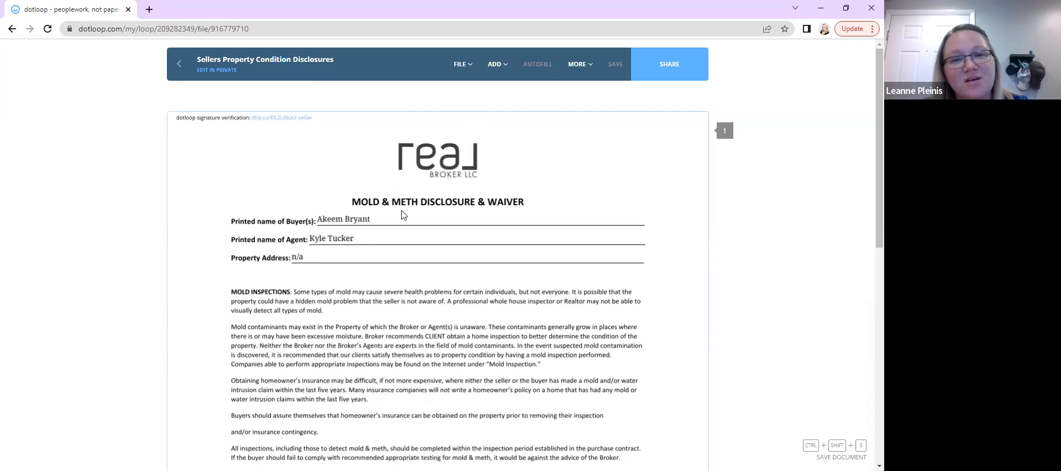
scroll(416, 330, "down", 1)
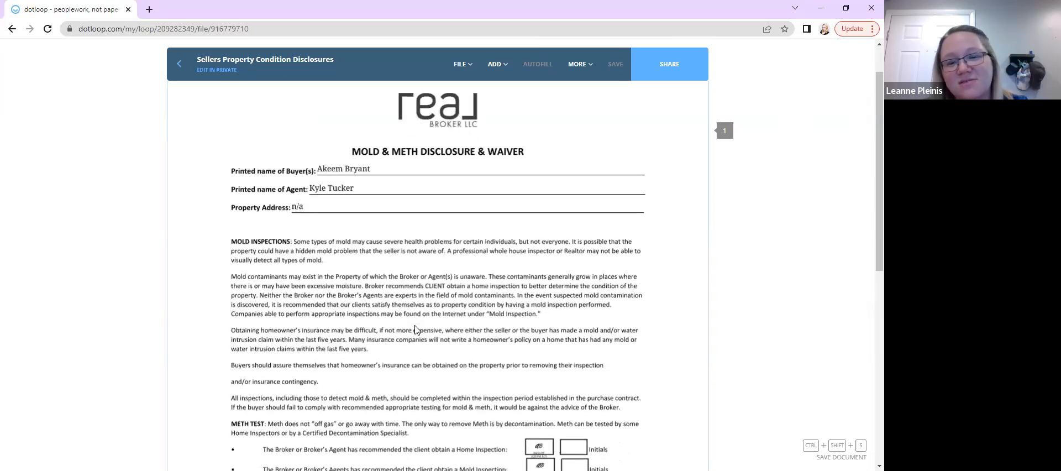
scroll(416, 329, "down", 5)
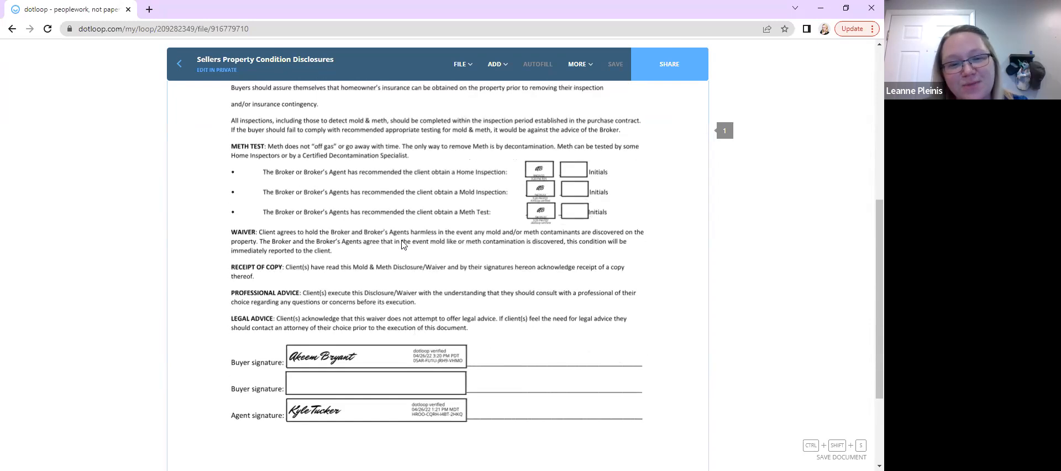
scroll(381, 272, "up", 1)
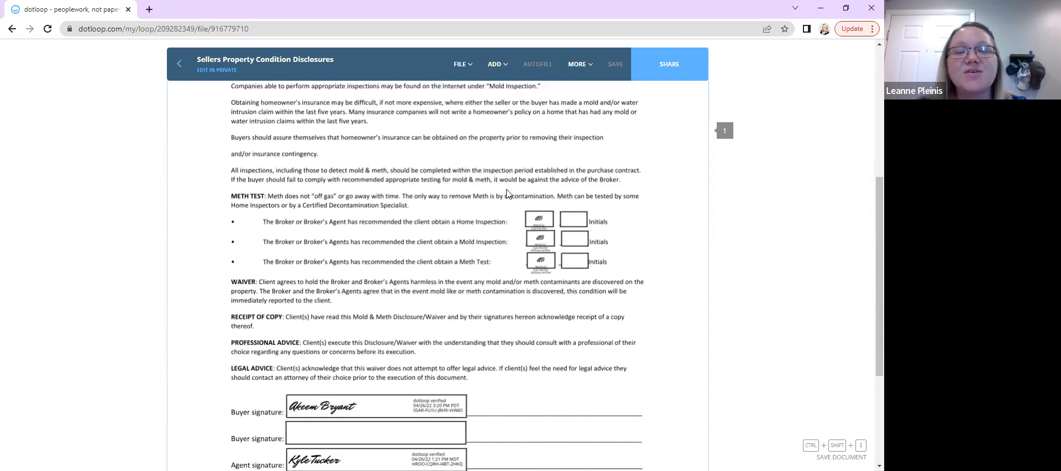
scroll(406, 219, "up", 1)
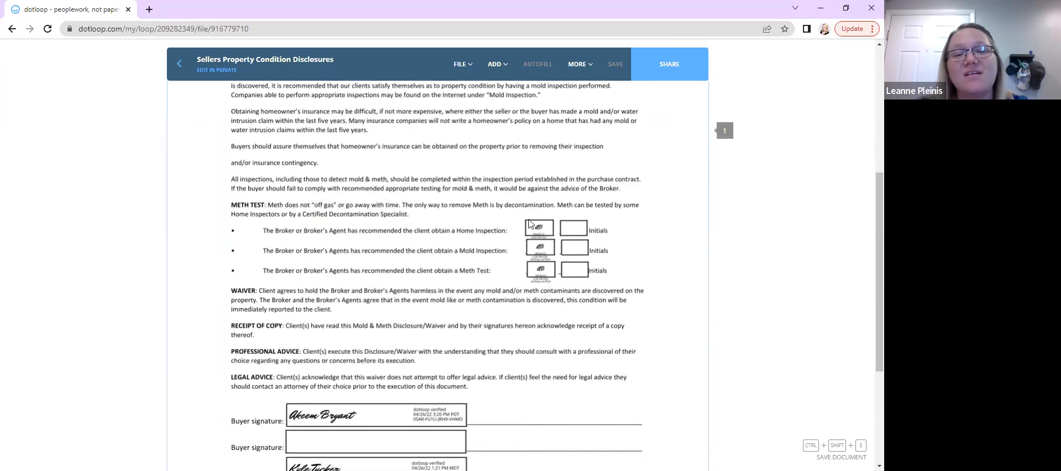
scroll(569, 301, "down", 1)
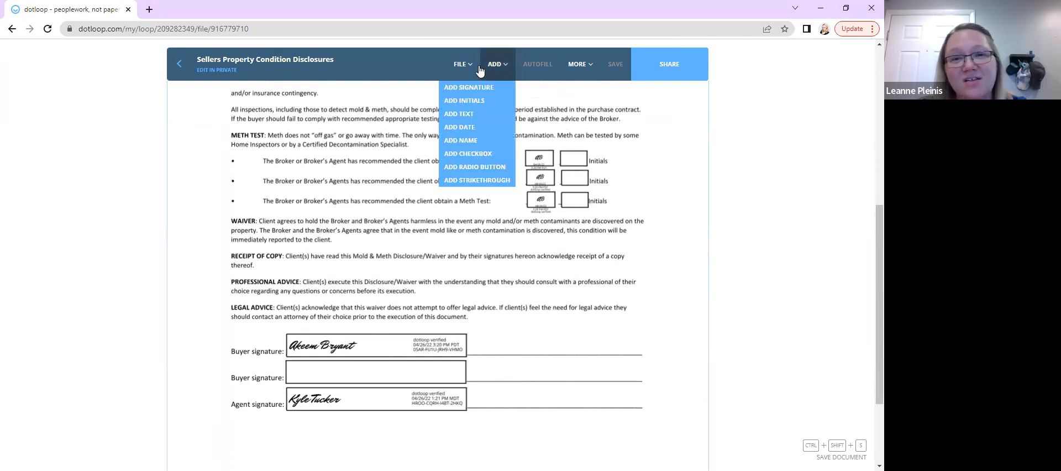
Add an initials field in the box beside the Home Inspection line and assign it to yourself as the agent
mouse_move(499, 78)
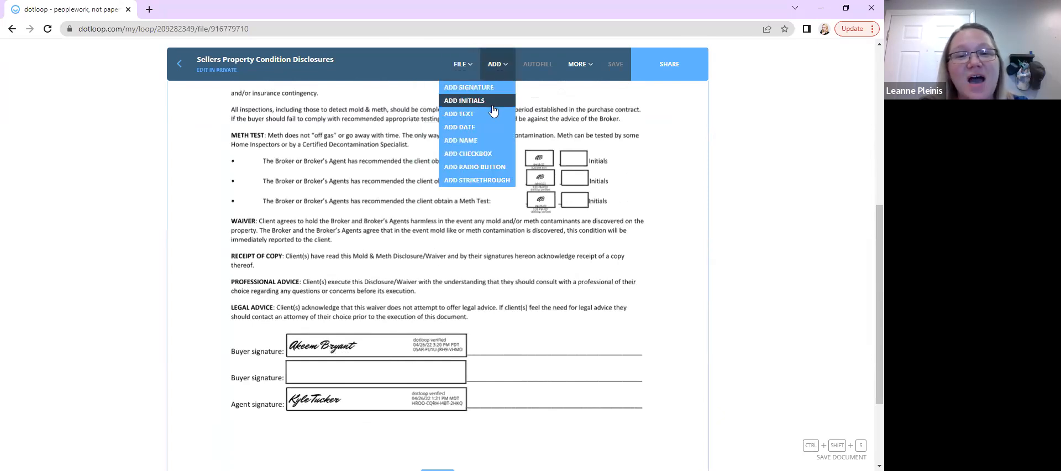
left_click(487, 100)
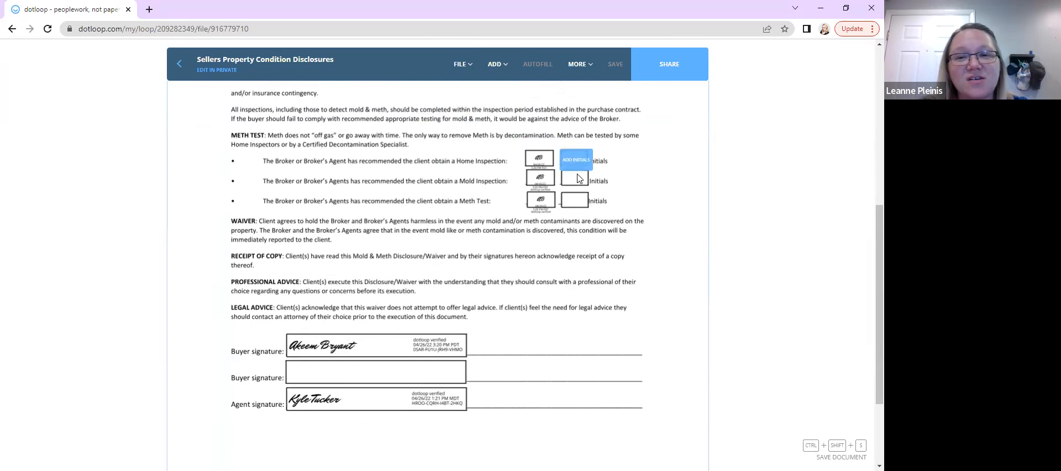
left_click(577, 170)
mouse_move(591, 168)
left_mouse_down()
mouse_move(581, 157)
mouse_move(587, 169)
left_mouse_up()
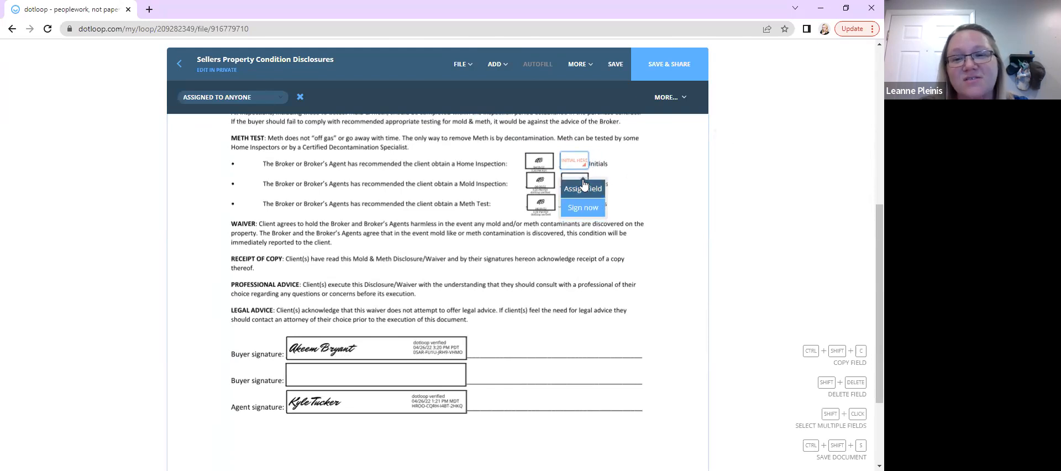
left_click(583, 188)
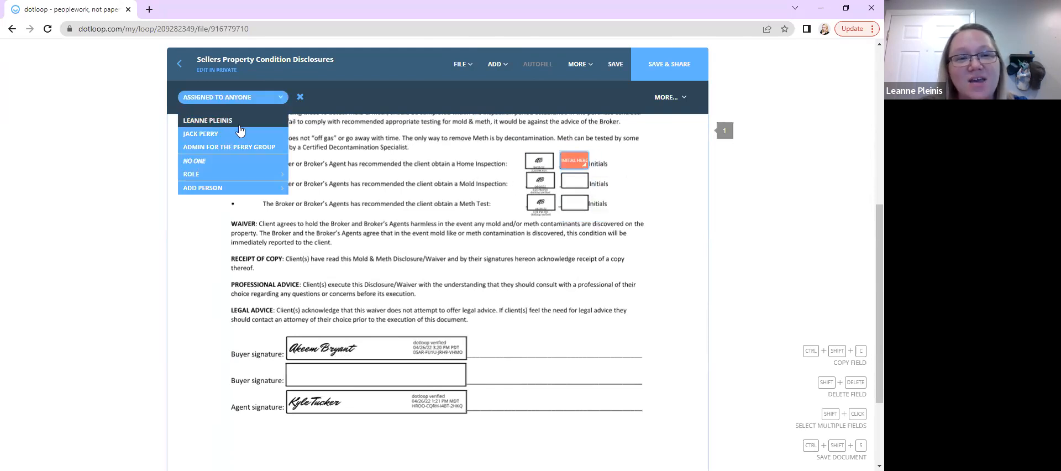
left_click(199, 121)
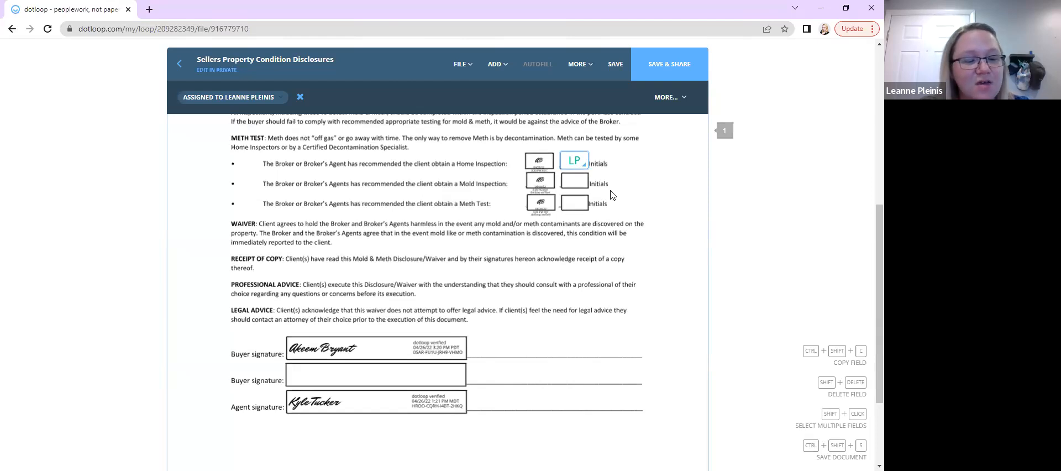
Copy the initials field and paste it beside the Mold Inspection line
key("ctrl+shift+c")
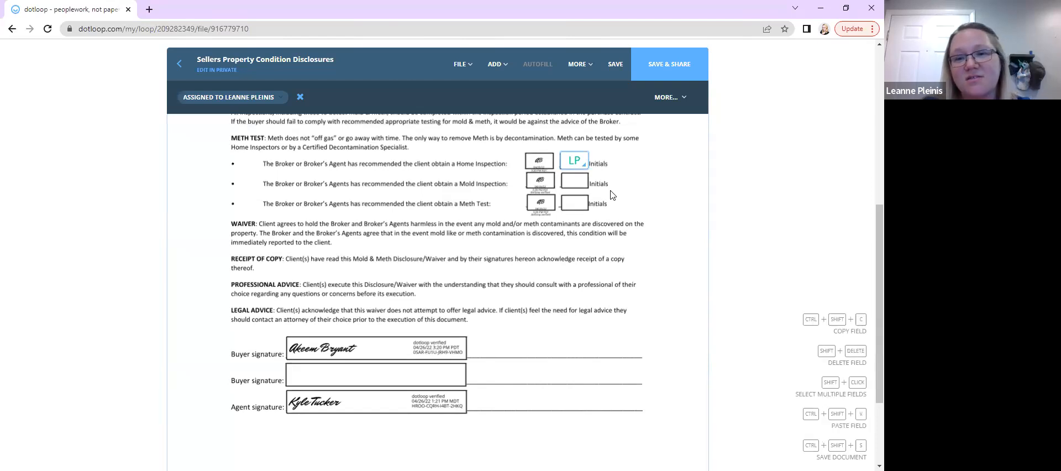
left_click(606, 193)
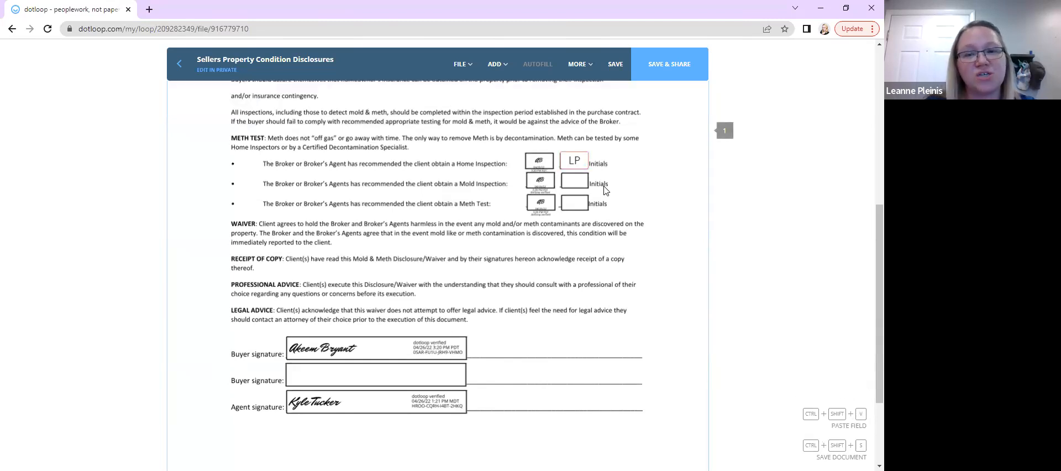
left_click(575, 186)
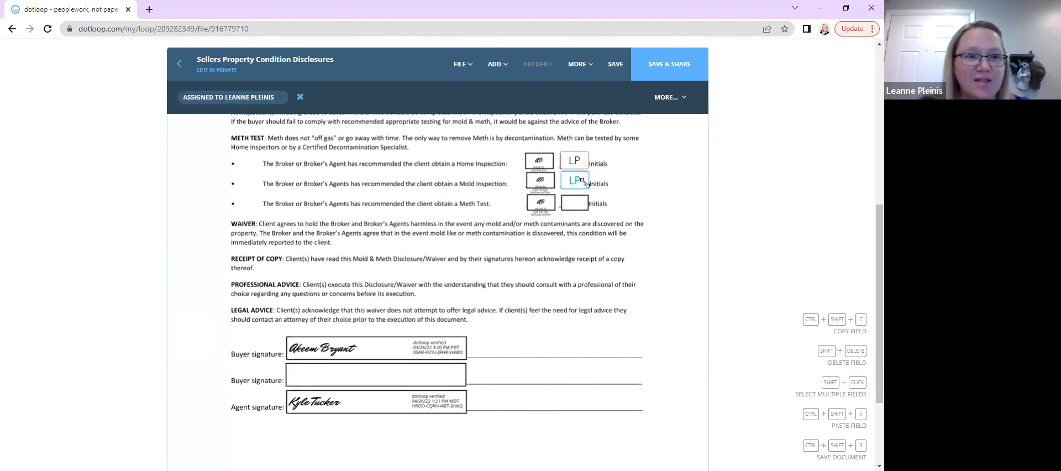
left_click(581, 215)
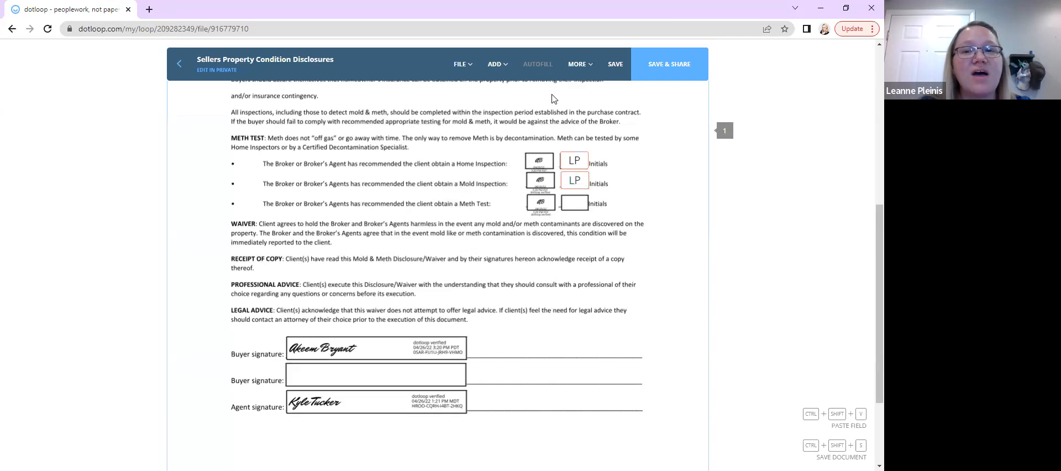
Move the pasted initials field up next to the first one on the Home Inspection line
mouse_move(498, 66)
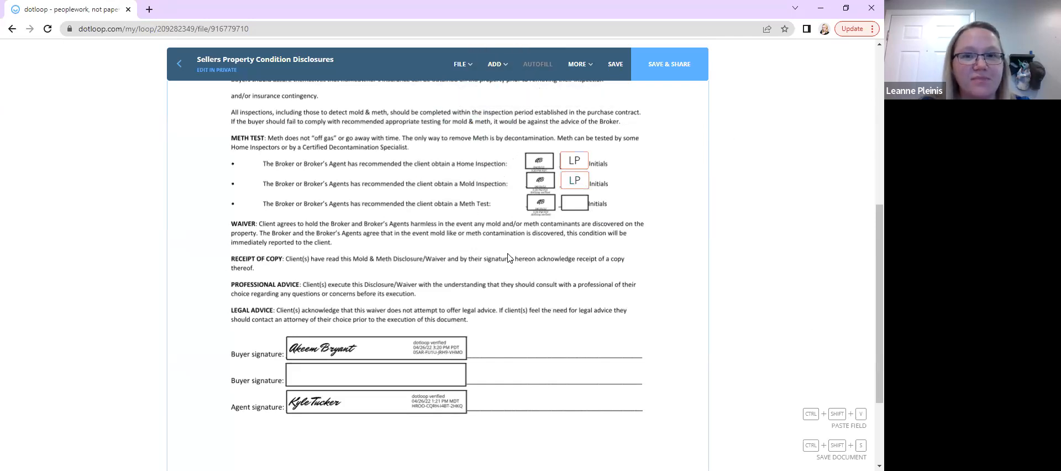
left_click_drag(573, 182, 600, 167)
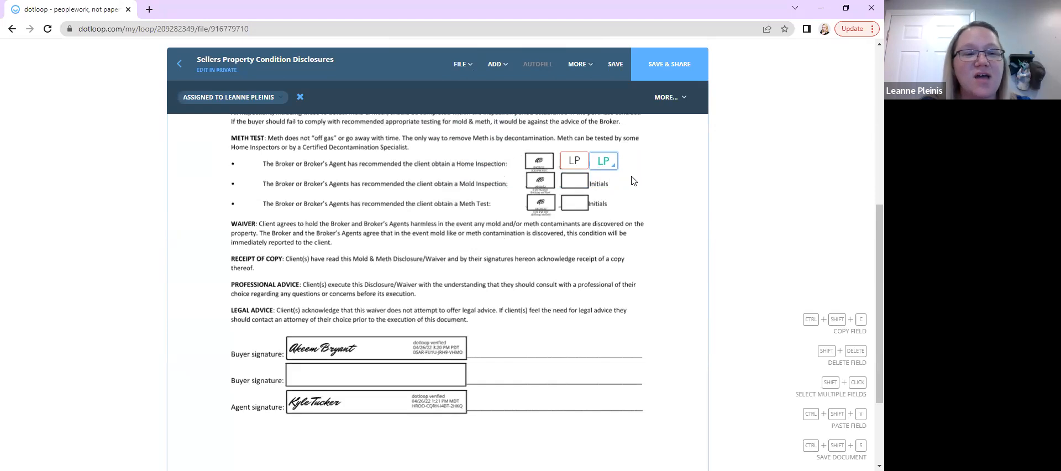
left_click(634, 181)
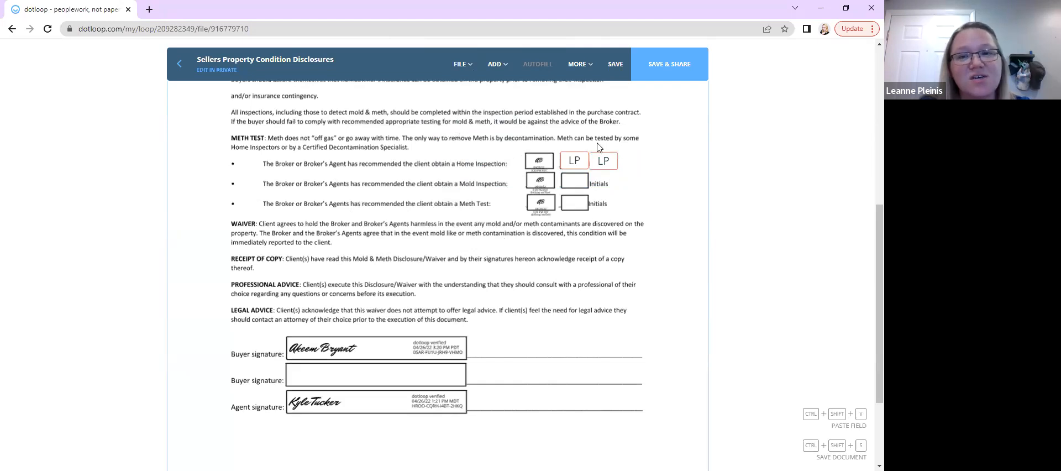
Copy the two initials fields from the Home Inspection line and paste them beside the Mold Inspection line
mouse_move(495, 64)
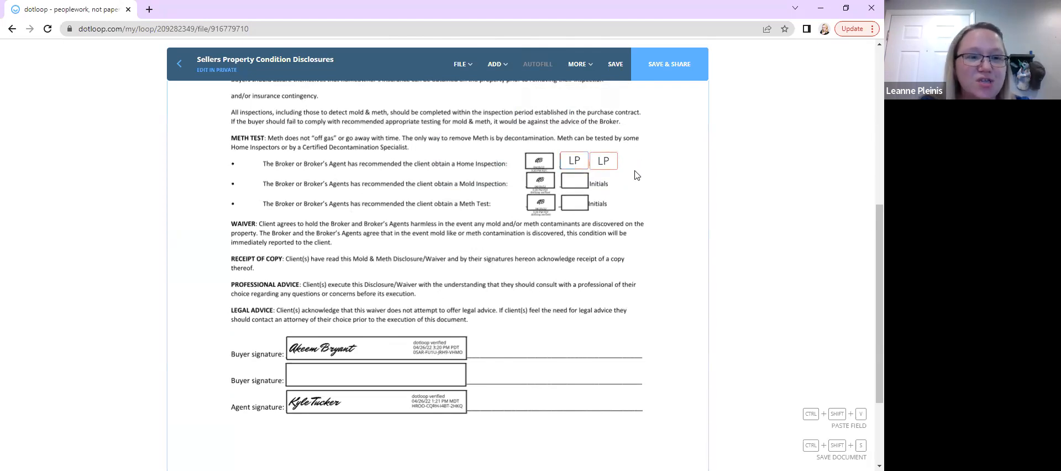
left_click_drag(562, 135, 606, 172)
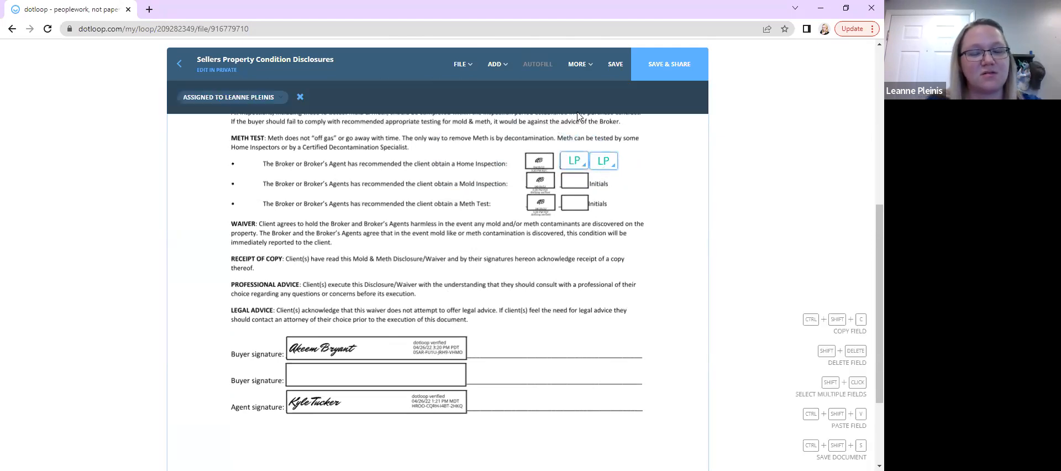
left_click(611, 231)
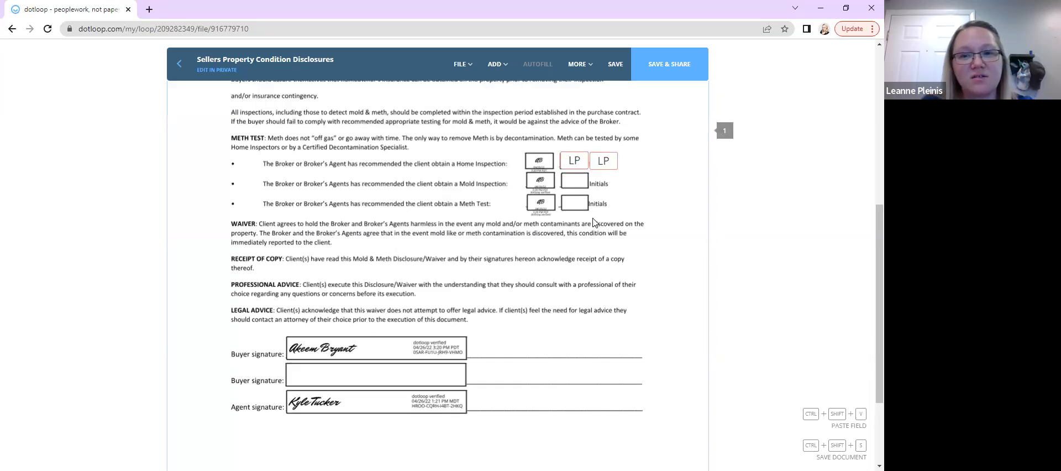
key("ctrl+shift+v")
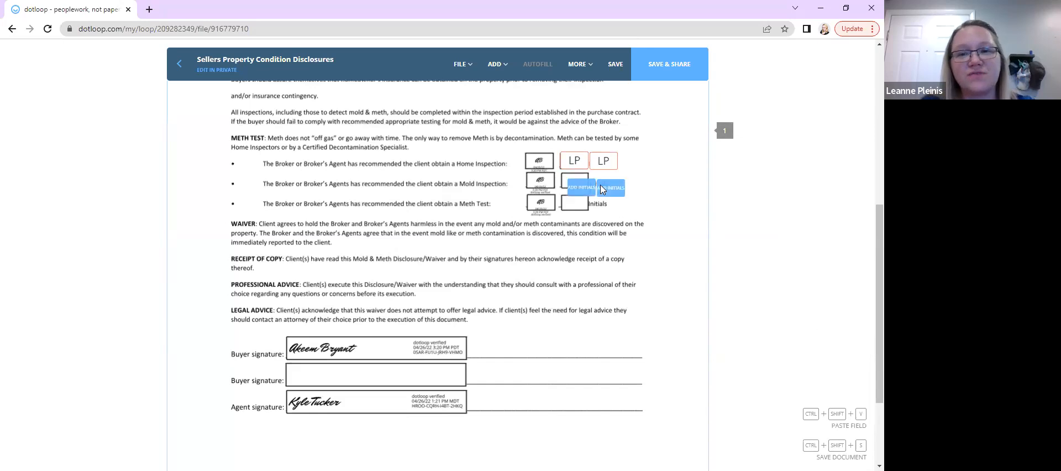
left_click(591, 194)
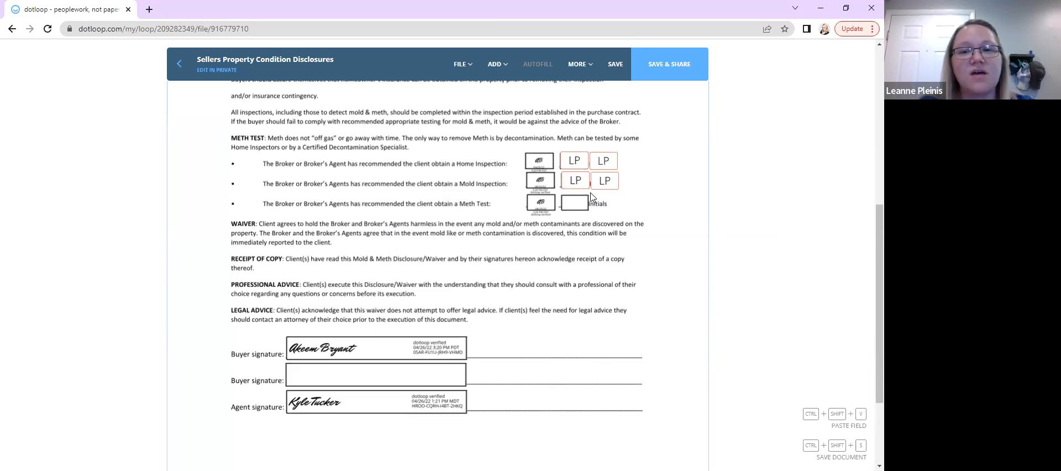
scroll(577, 321, "down", 1)
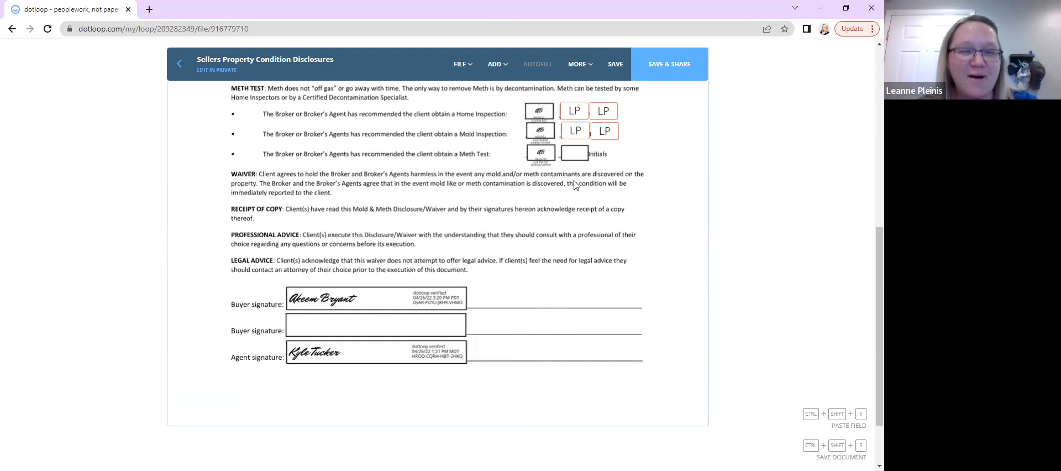
left_click(577, 131)
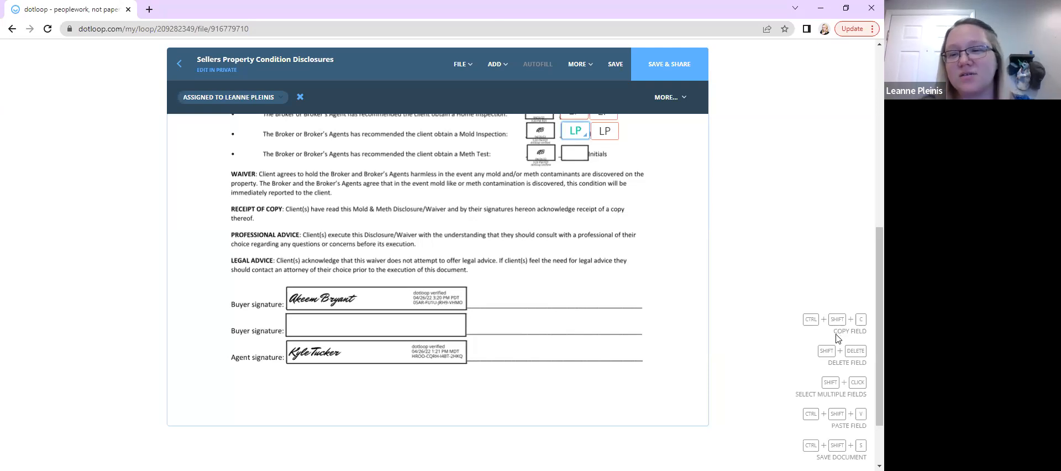
left_click(478, 185)
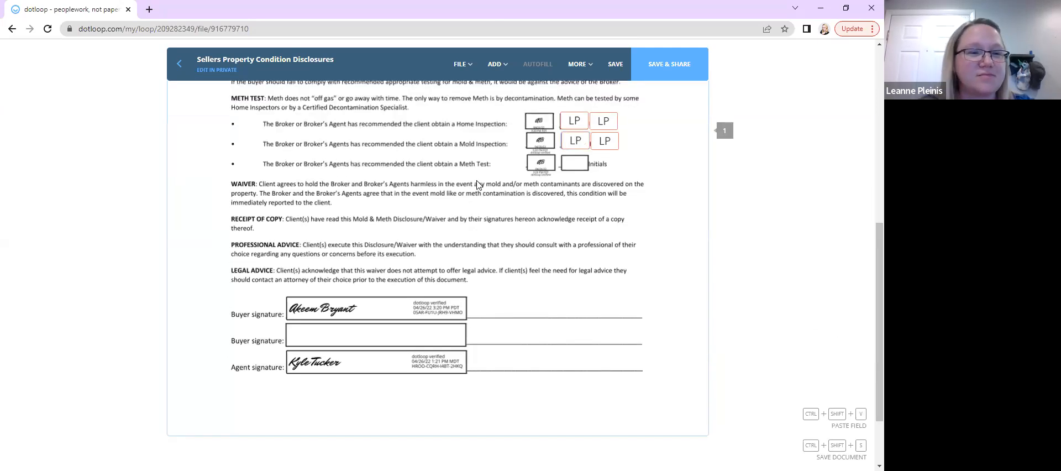
scroll(479, 186, "up", 2)
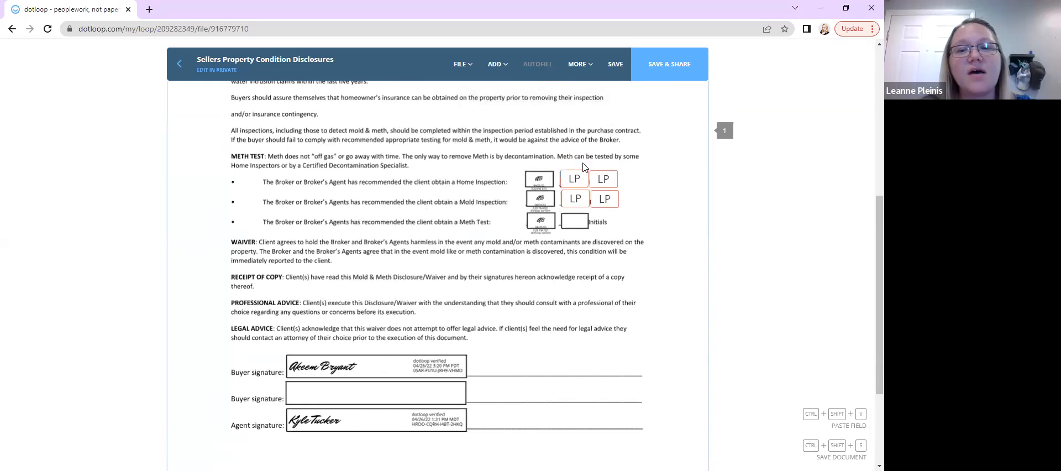
left_click(574, 178)
left_click(577, 64)
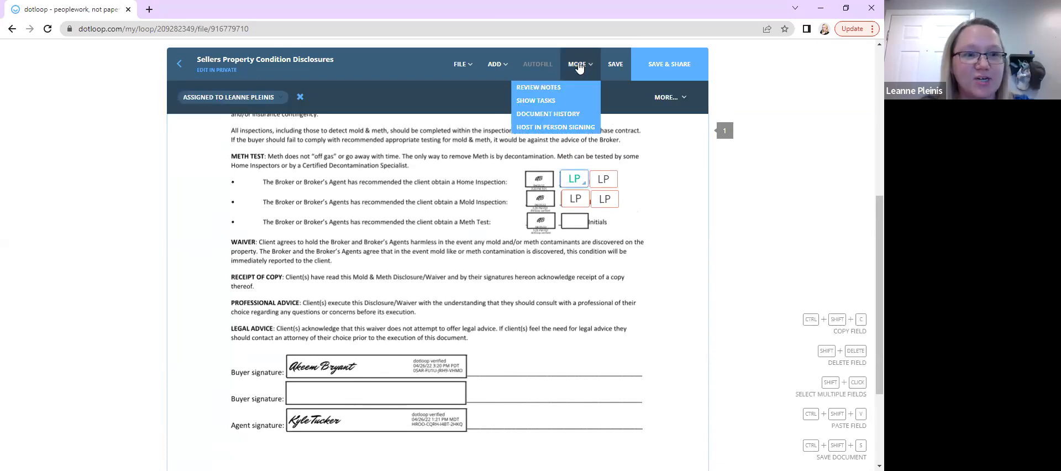
Add a signature field beside the first Buyer signature line and assign it to yourself
mouse_move(494, 67)
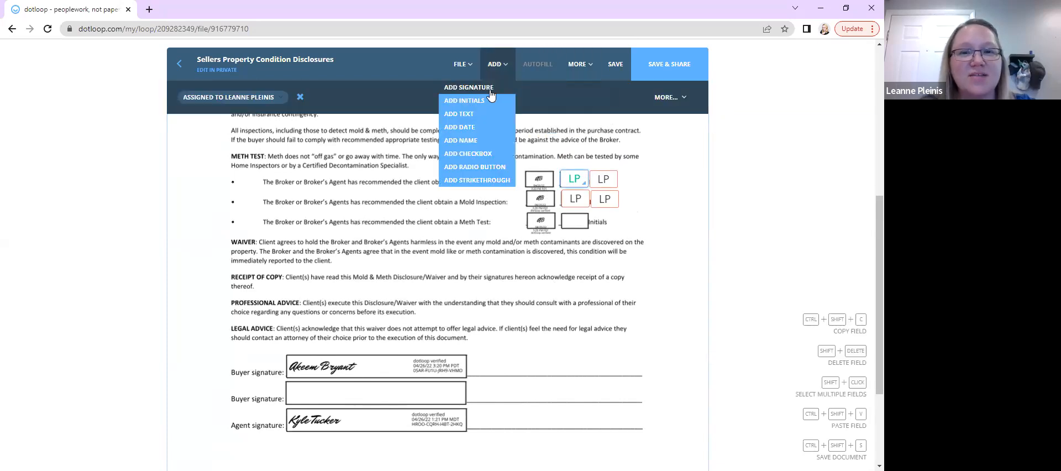
left_click(491, 95)
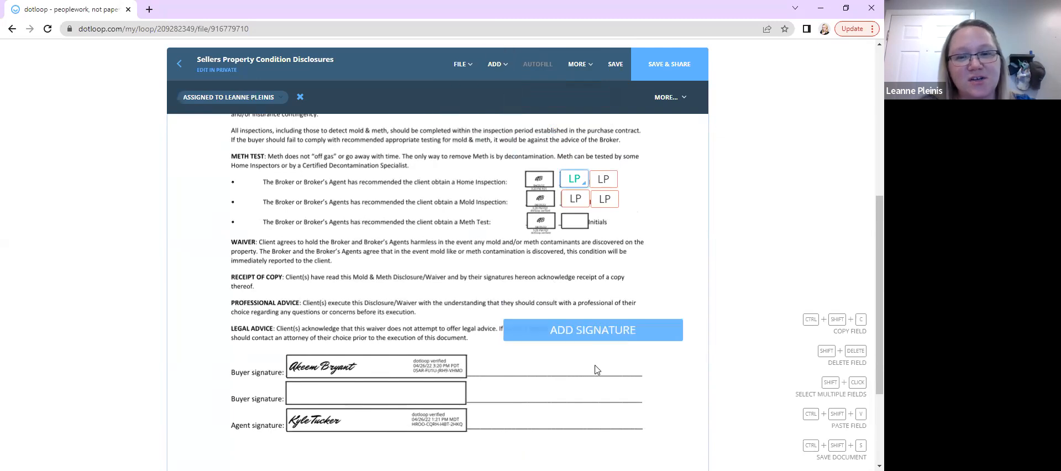
left_click(565, 383)
left_click(565, 398)
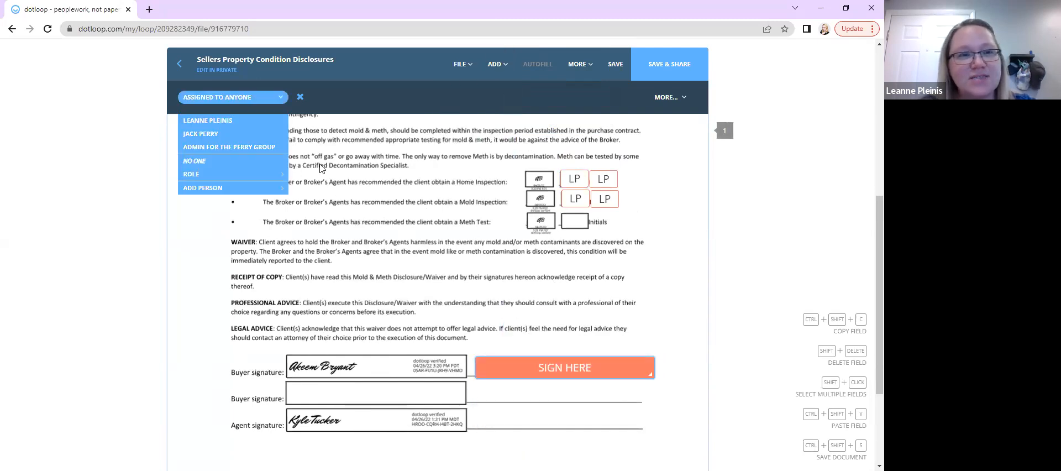
left_click(209, 120)
left_click(399, 283)
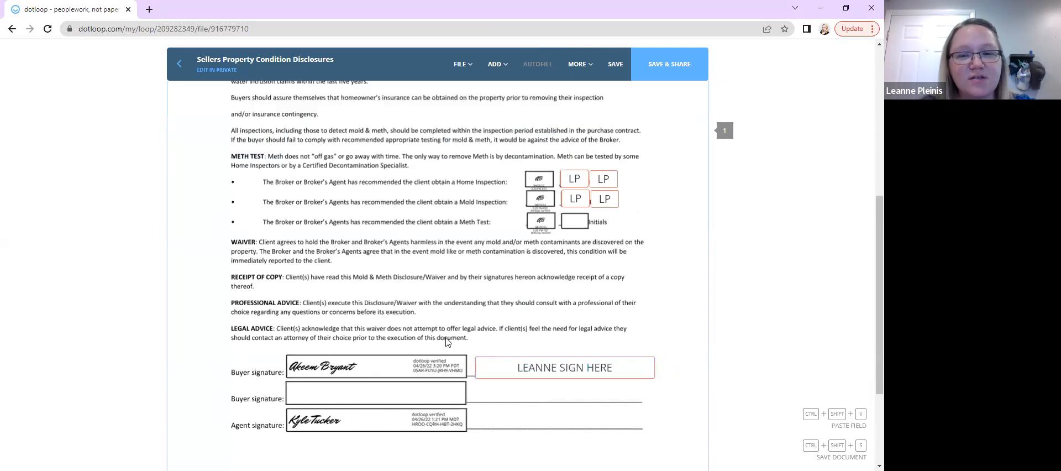
Copy the Home Inspection initials pair and paste it beside the Professional Advice paragraph
scroll(542, 397, "down", 2)
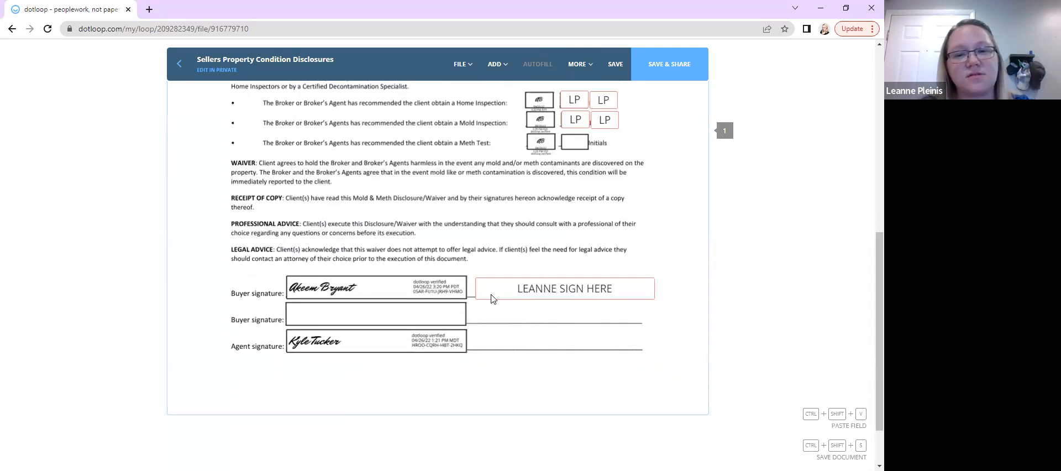
left_click(510, 292)
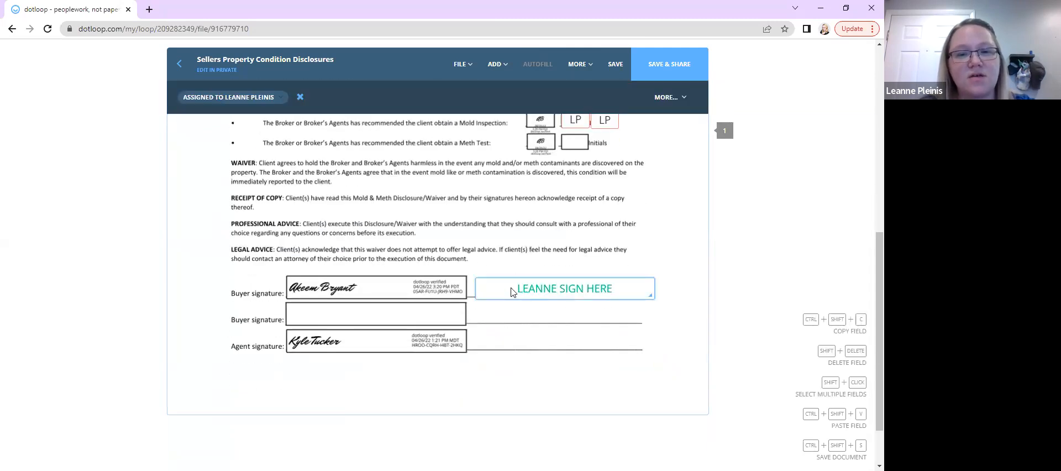
left_click(432, 190)
scroll(433, 190, "up", 1)
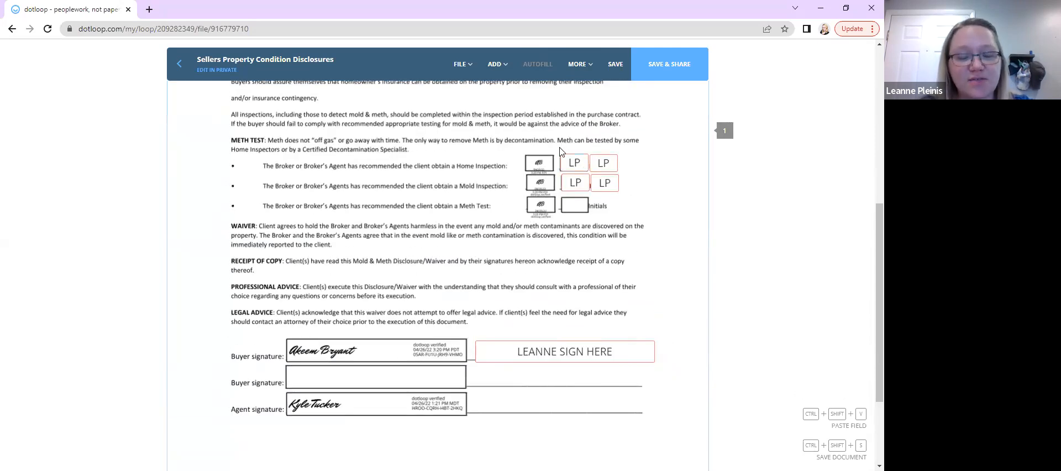
left_click_drag(565, 150, 615, 172)
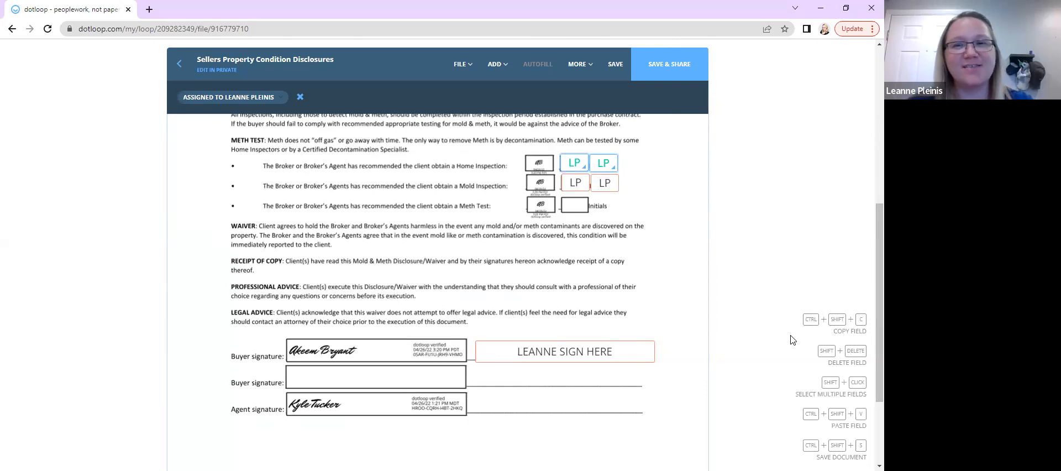
left_click(535, 293)
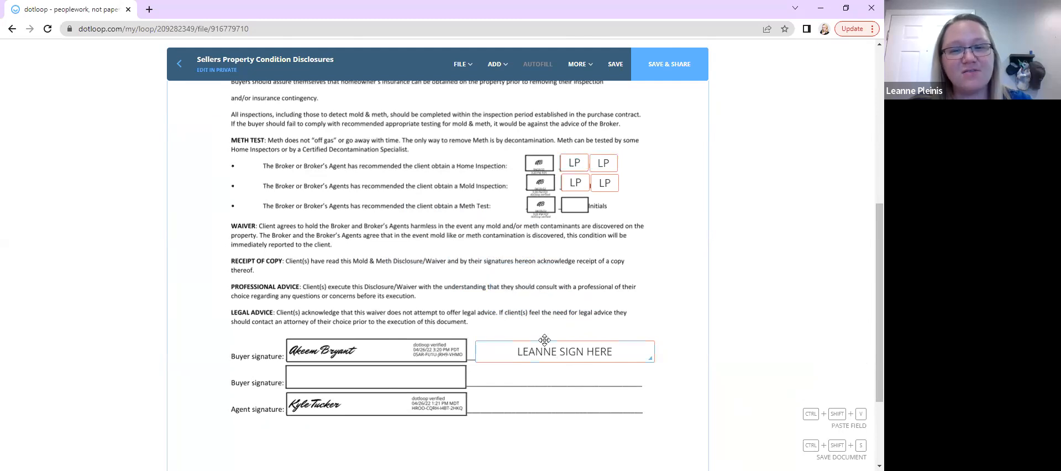
left_click(514, 310)
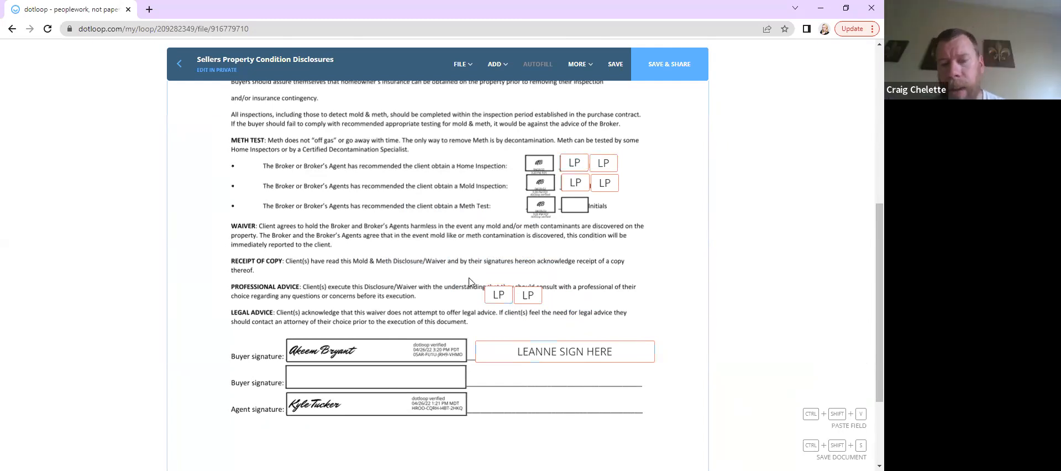
Arrange the two pasted initials fields side by side at the end of the Professional Advice line
left_click_drag(497, 297, 493, 279)
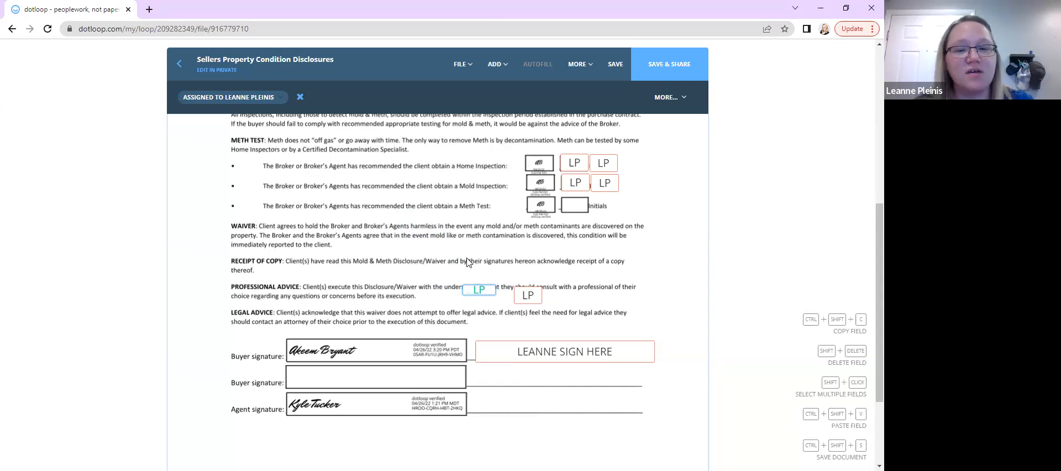
left_click_drag(490, 290, 488, 299)
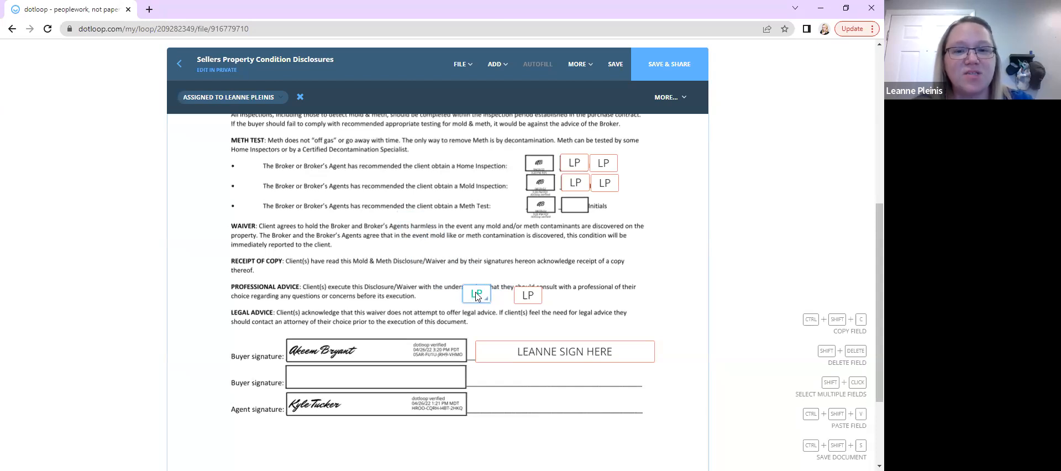
left_click_drag(486, 299, 561, 298)
left_click(376, 260)
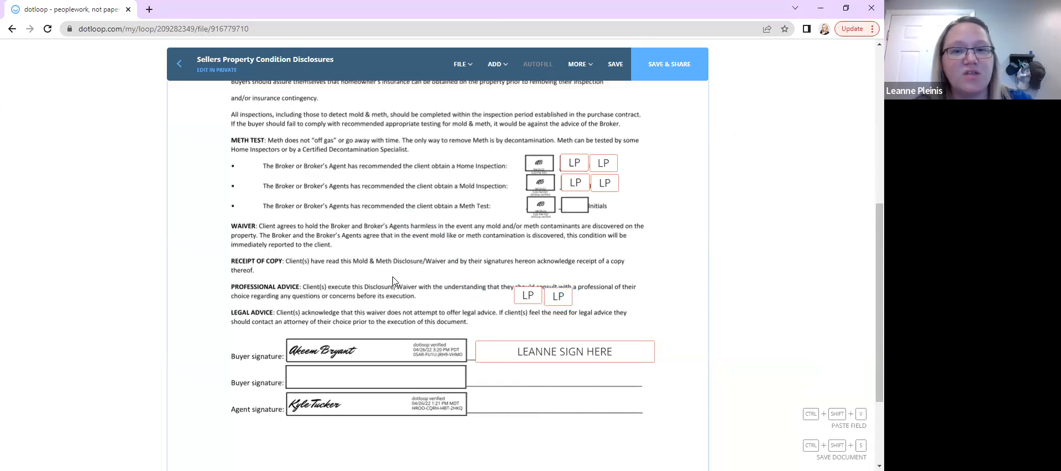
Copy the Professional Advice initials pair with the signature field and paste the set over the Waiver paragraph
scroll(392, 281, "down", 3)
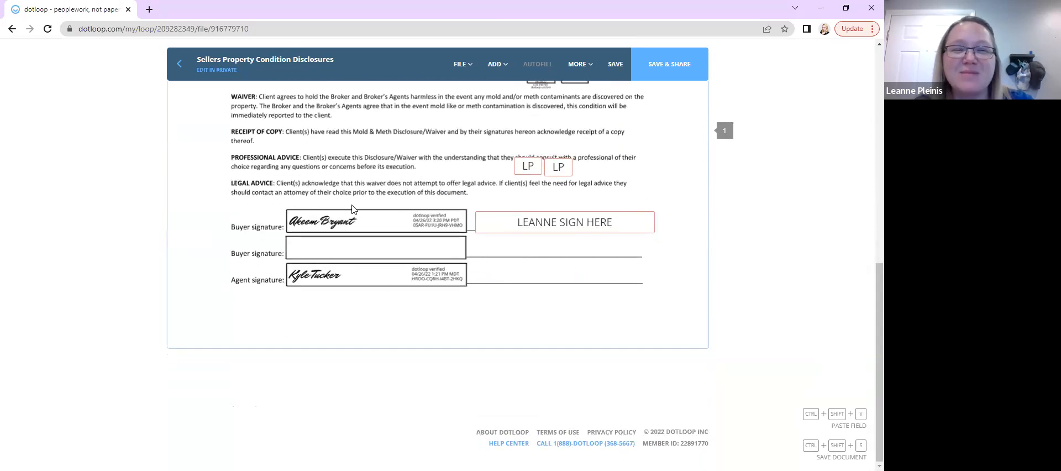
scroll(402, 184, "up", 1)
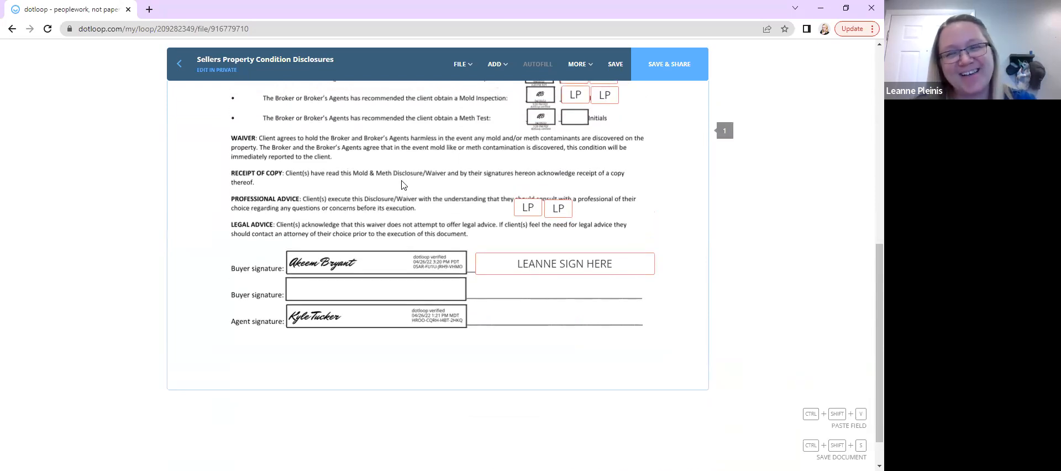
left_click_drag(479, 176, 596, 276)
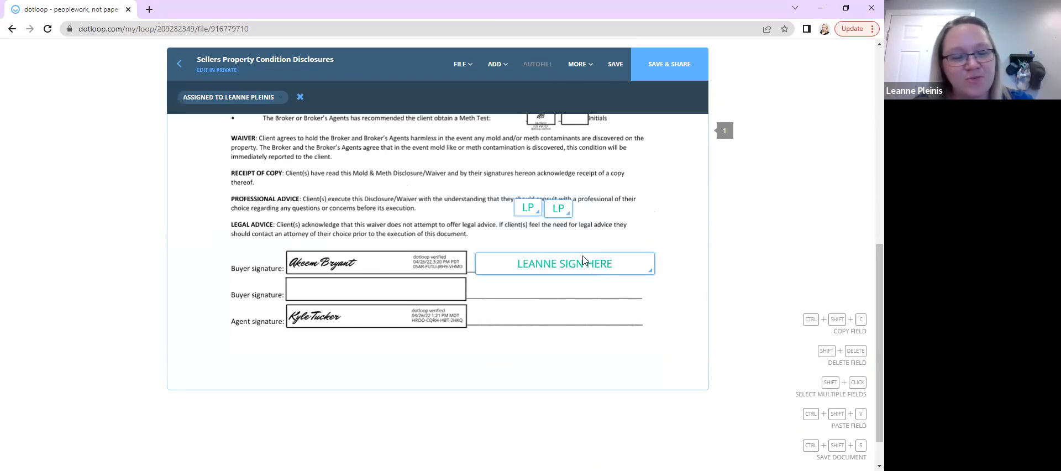
left_click(562, 303)
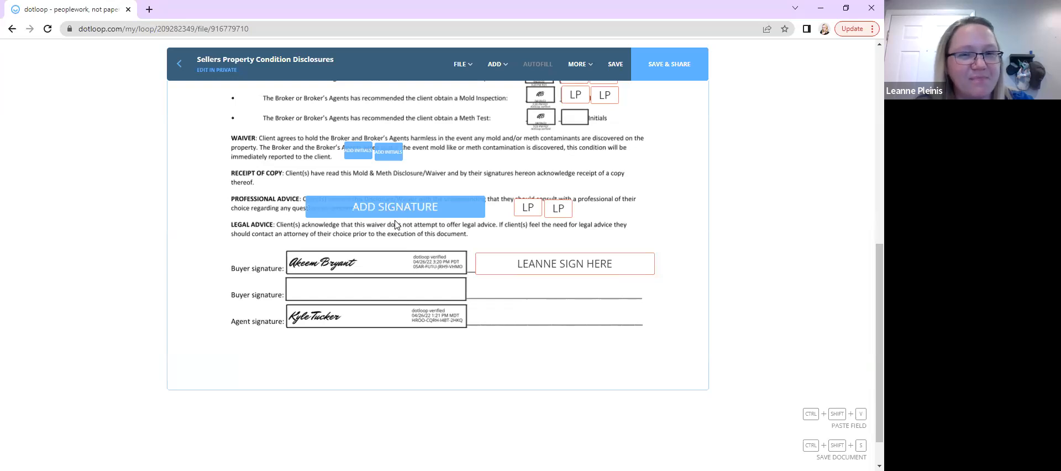
left_click(395, 221)
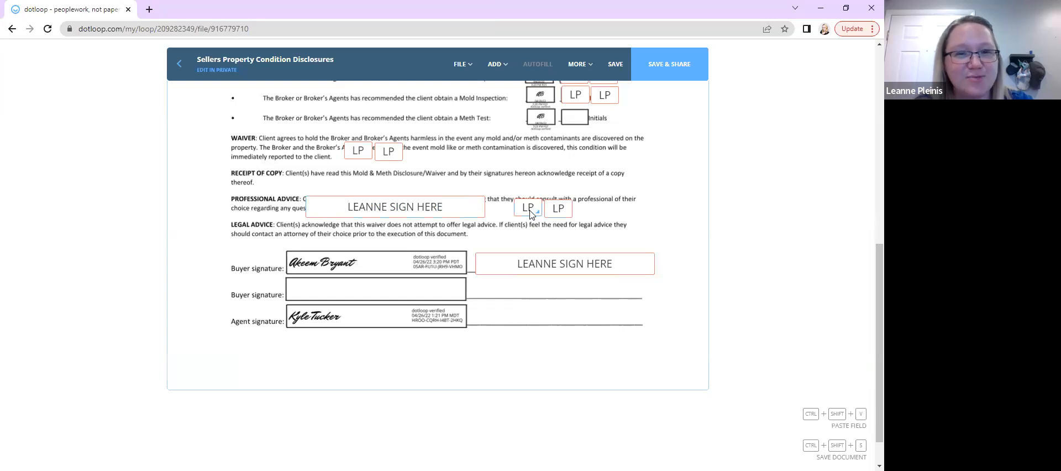
Select the duplicate initials and signature fields just pasted and remove them
left_click(405, 207)
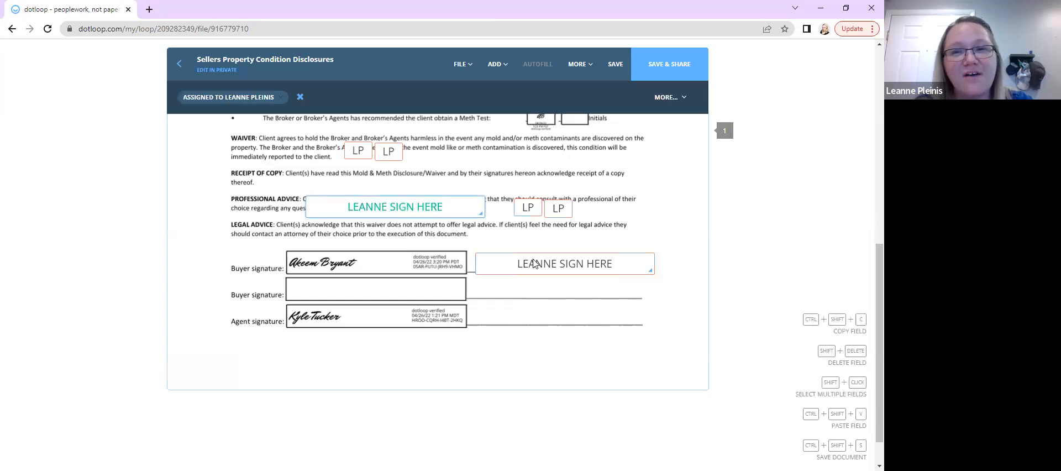
scroll(534, 264, "up", 2)
scroll(534, 264, "down", 1)
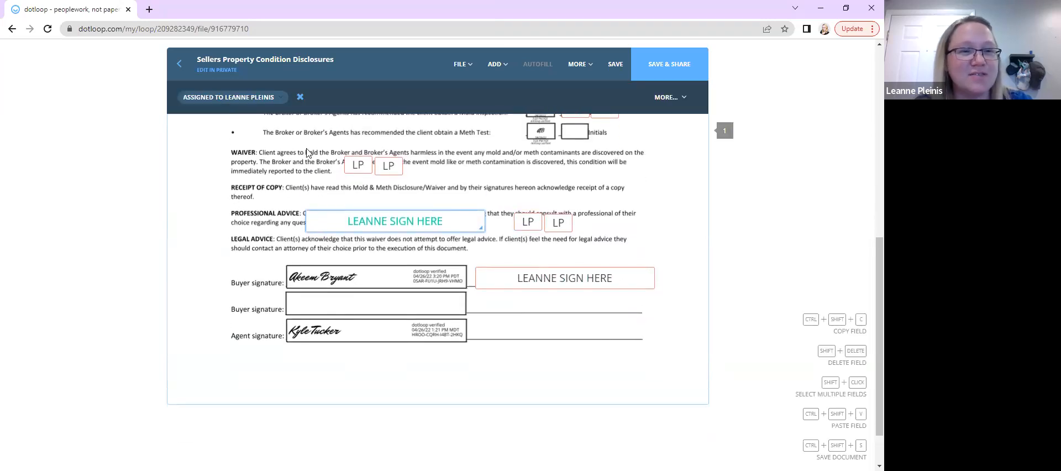
left_click_drag(344, 148, 433, 256)
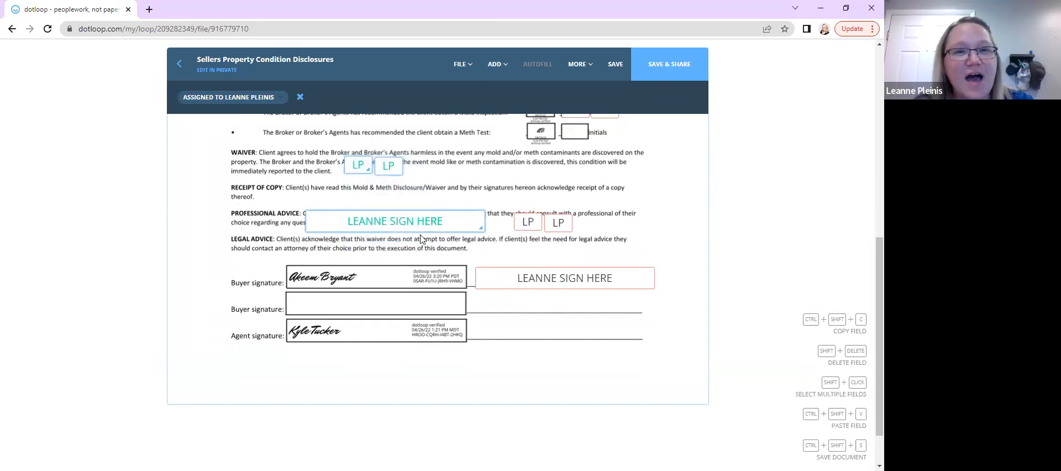
left_click(300, 97)
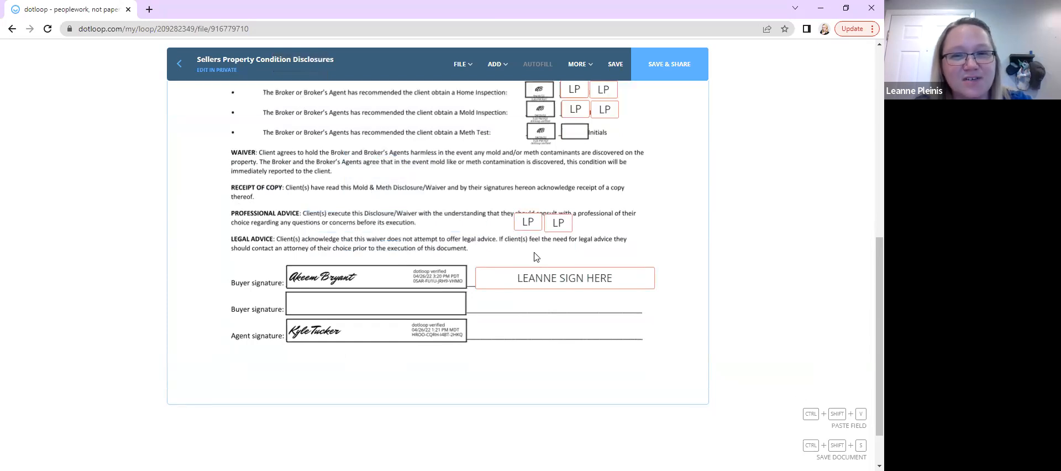
Remove the initials pair beside Professional Advice and the signature field beside the Buyer signature line
left_click_drag(479, 193, 599, 299)
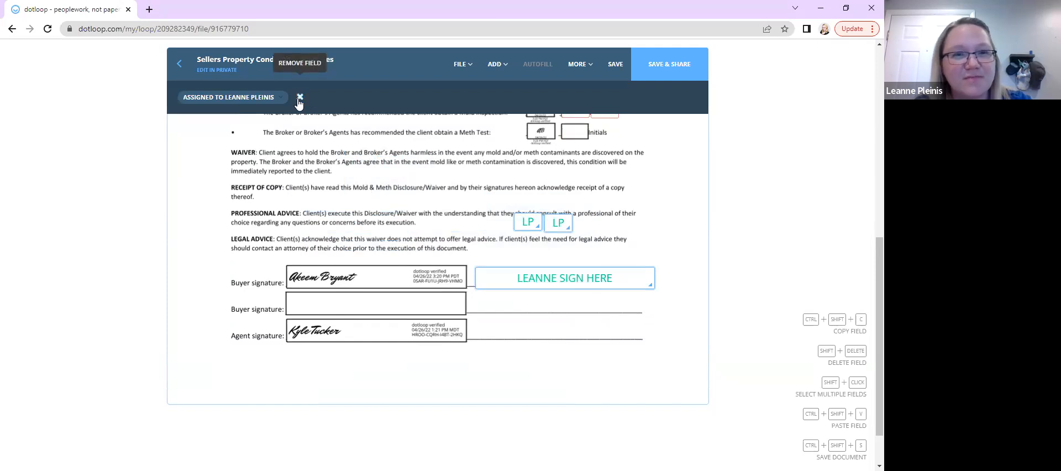
left_click(300, 97)
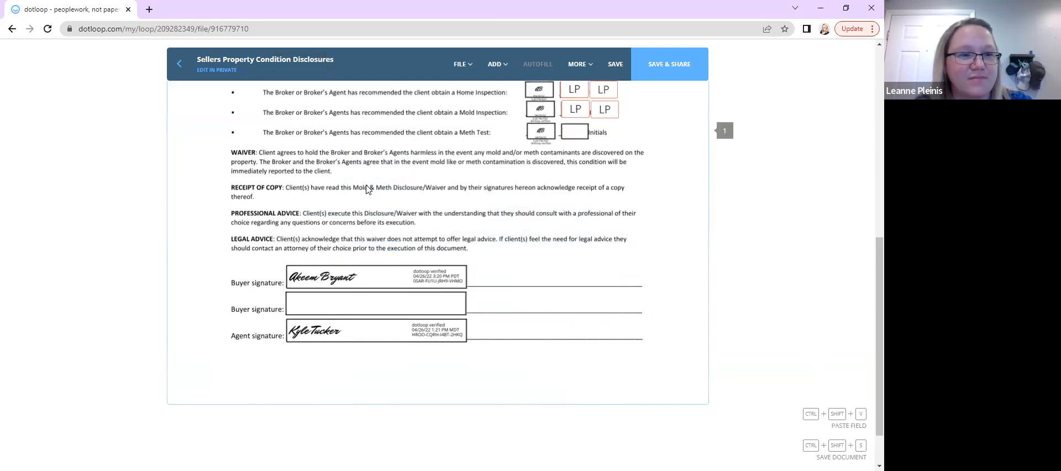
scroll(368, 190, "up", 2)
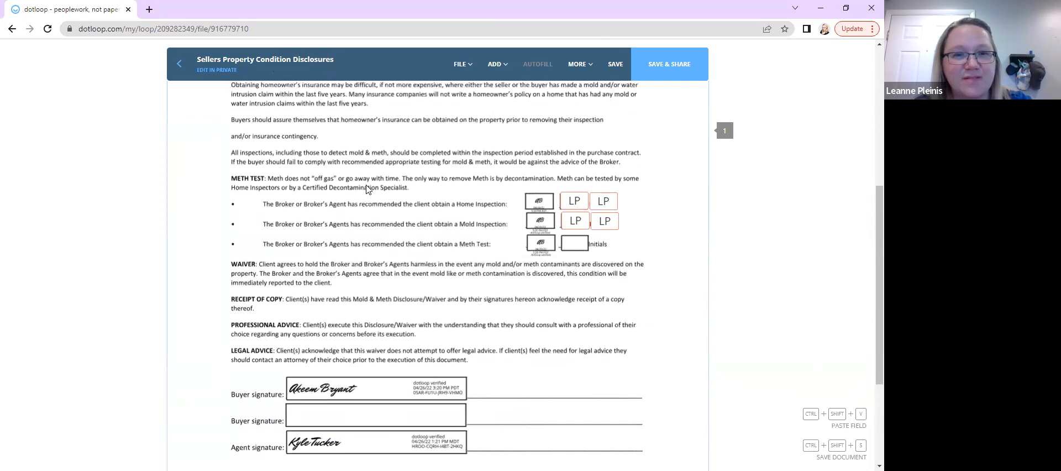
Leave the Sellers Property Condition Disclosures document, saving the changes on the way out
scroll(367, 189, "down", 2)
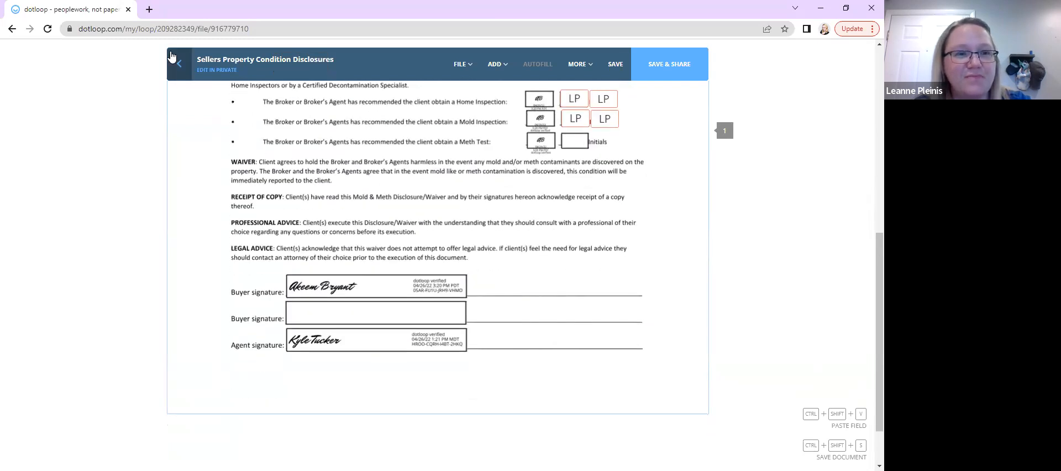
left_click(171, 55)
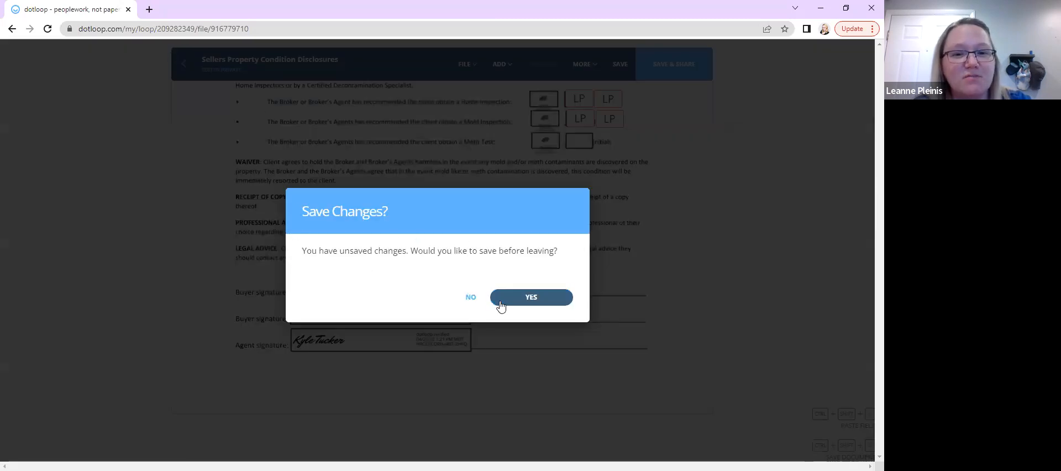
left_click(521, 299)
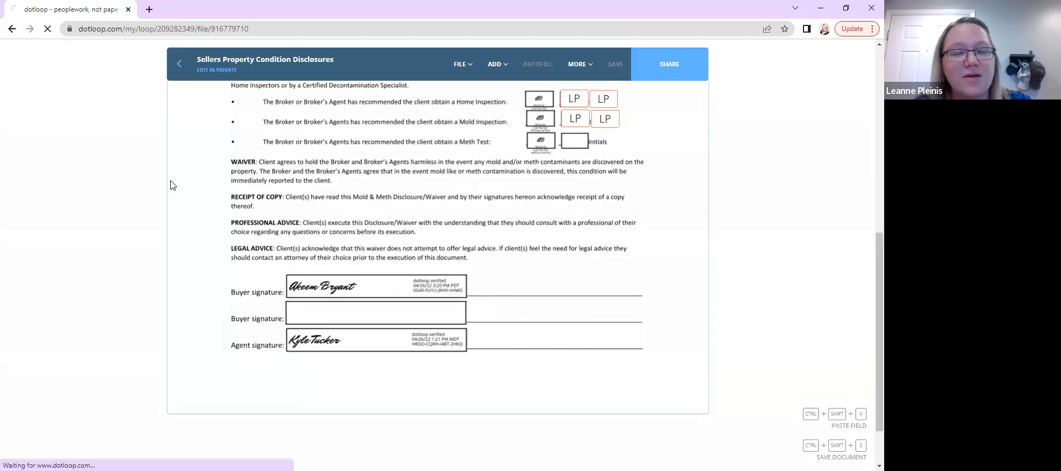
Open the Real Estate Purchase Contract (UAR REPC) from the loop's document list and scroll through it
scroll(408, 238, "down", 3)
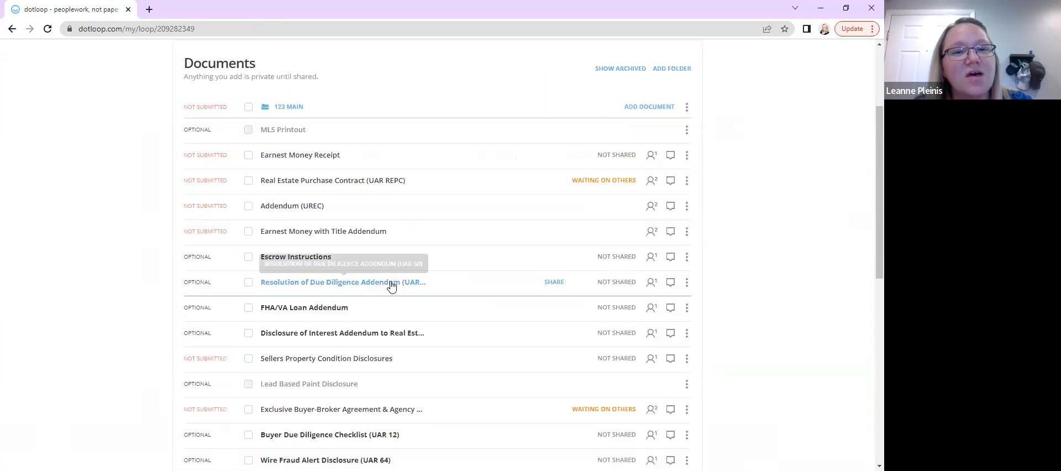
left_click(280, 161)
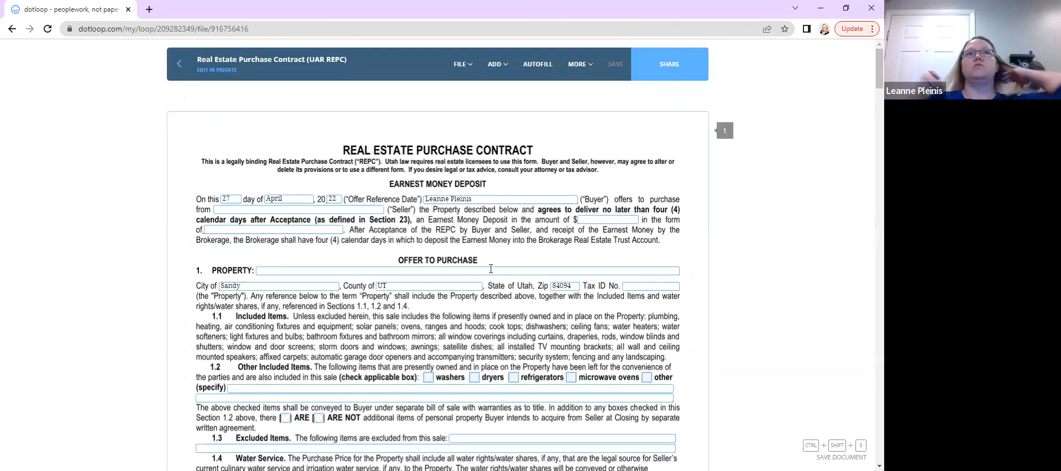
scroll(490, 269, "down", 2)
scroll(491, 269, "up", 2)
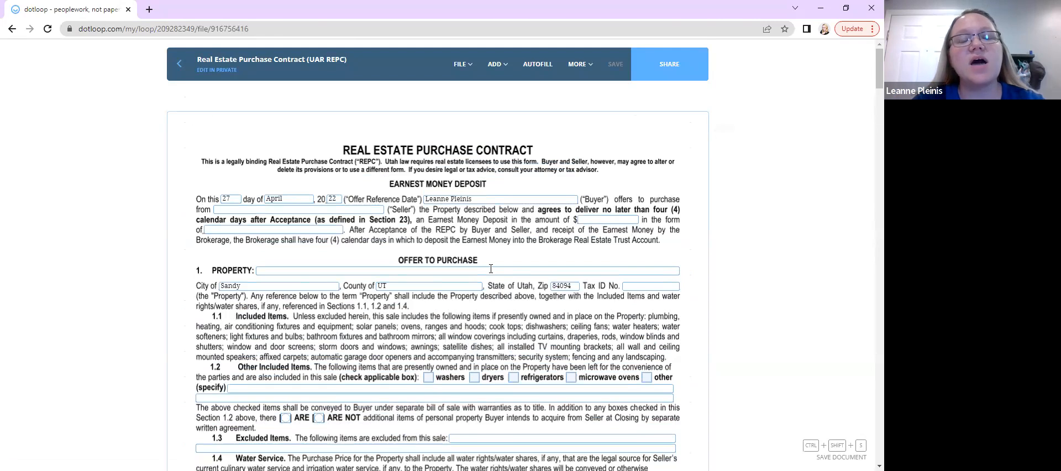
scroll(490, 266, "down", 1)
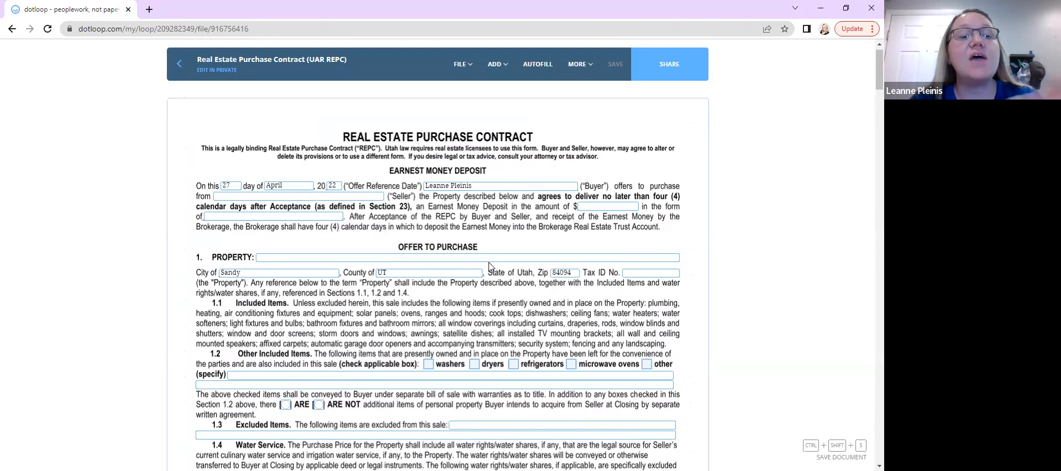
scroll(489, 265, "down", 3)
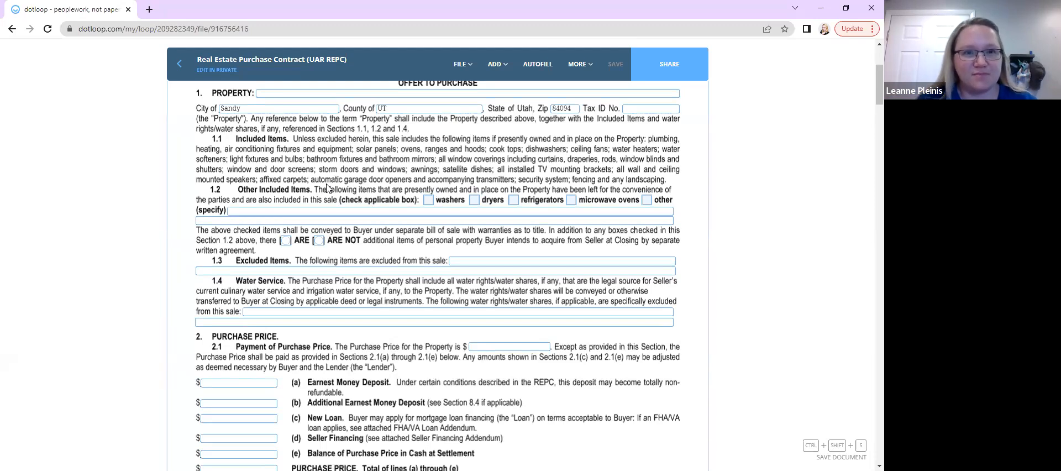
Open the purchase contract's document history and review its version entries before closing it
left_click(464, 67)
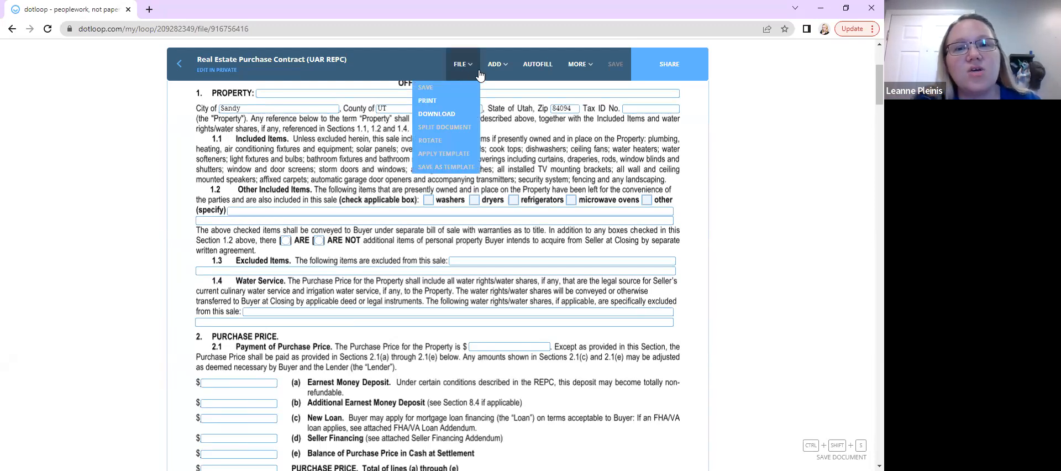
left_click(580, 65)
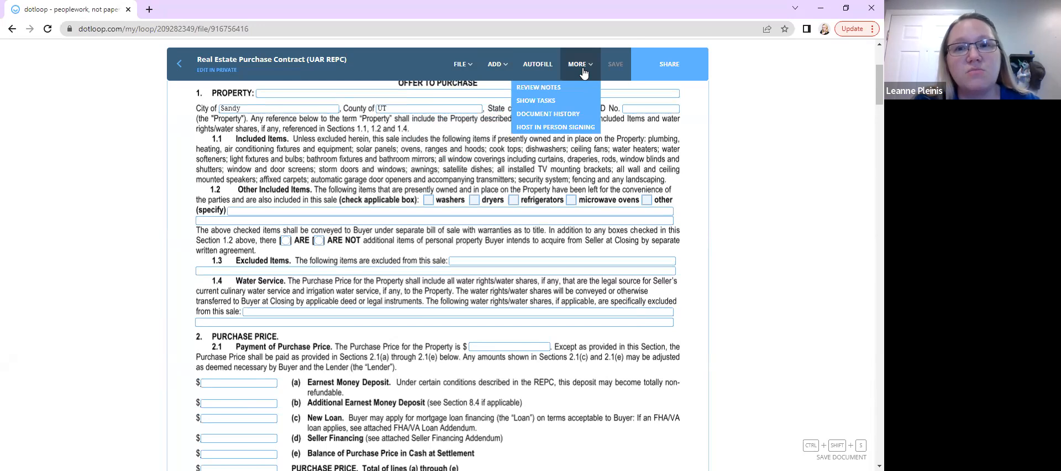
left_click(551, 115)
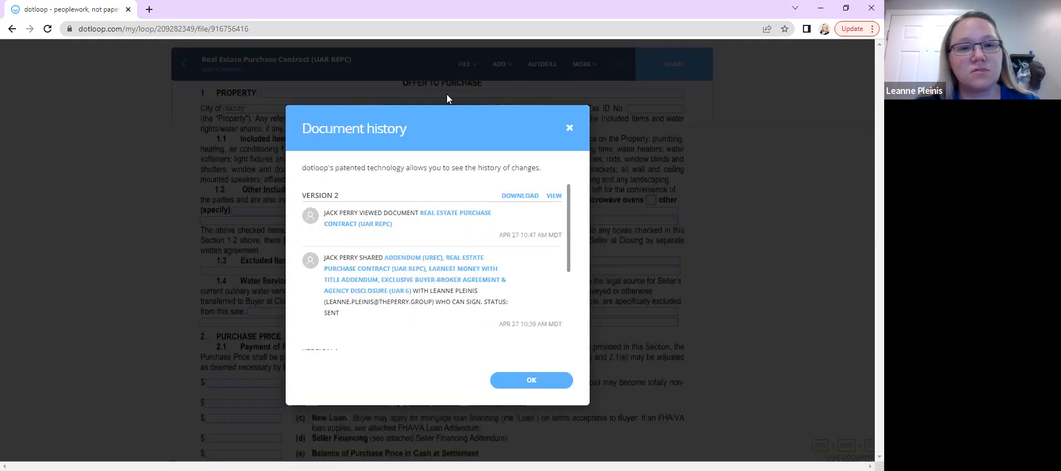
scroll(431, 227, "down", 1)
scroll(340, 281, "down", 4)
scroll(340, 281, "up", 3)
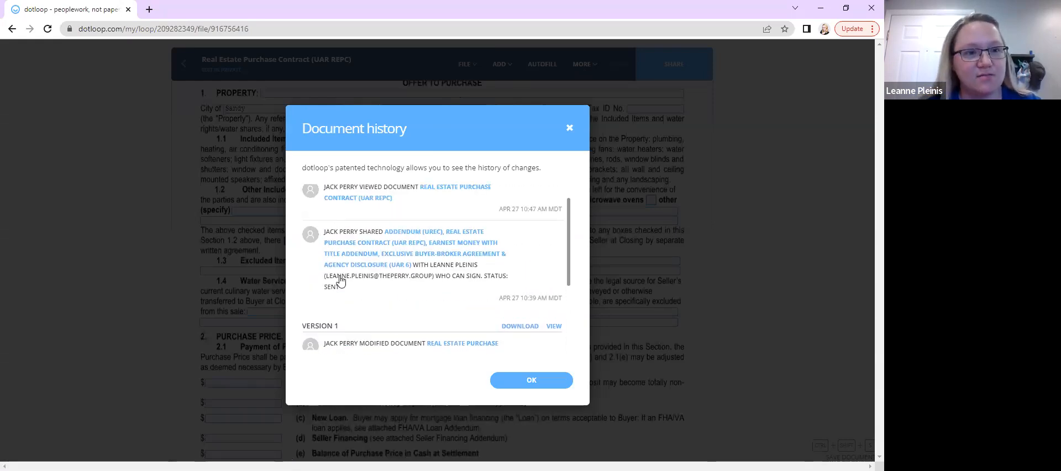
scroll(340, 281, "down", 3)
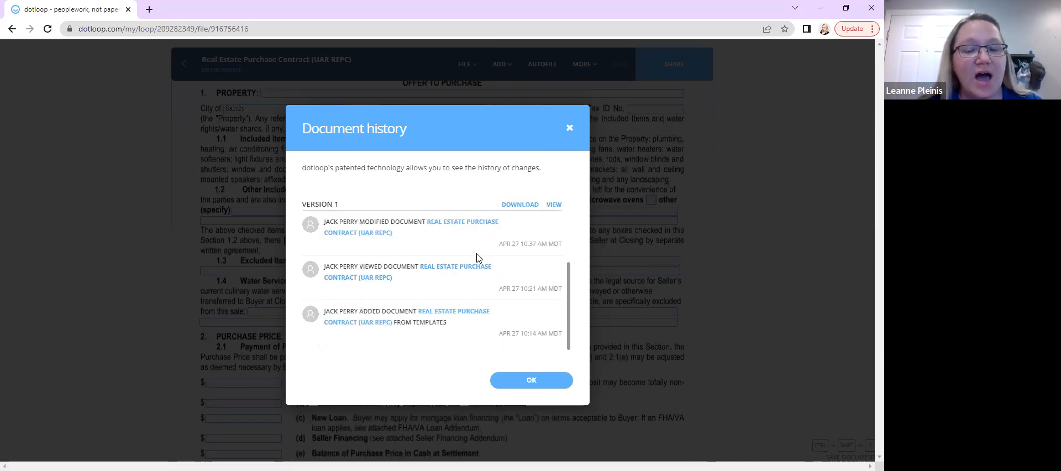
scroll(477, 260, "up", 2)
scroll(478, 260, "up", 3)
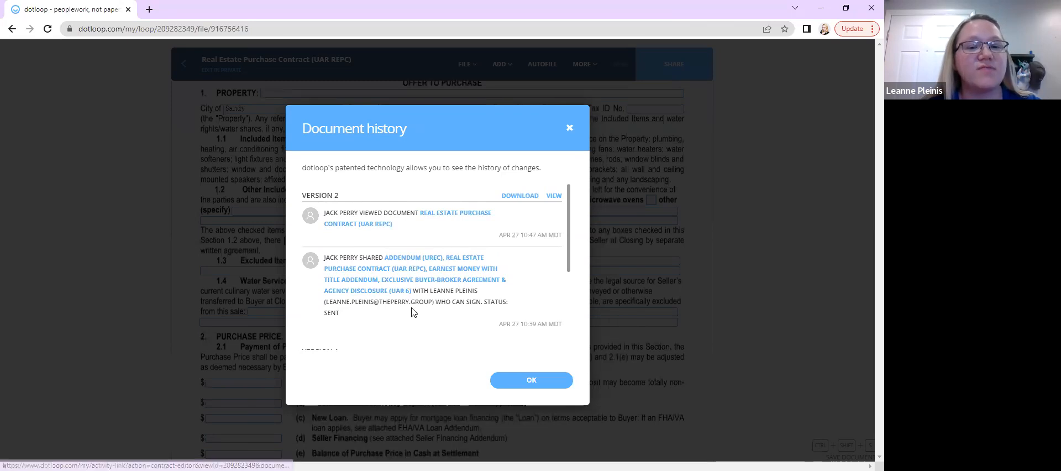
scroll(413, 312, "down", 5)
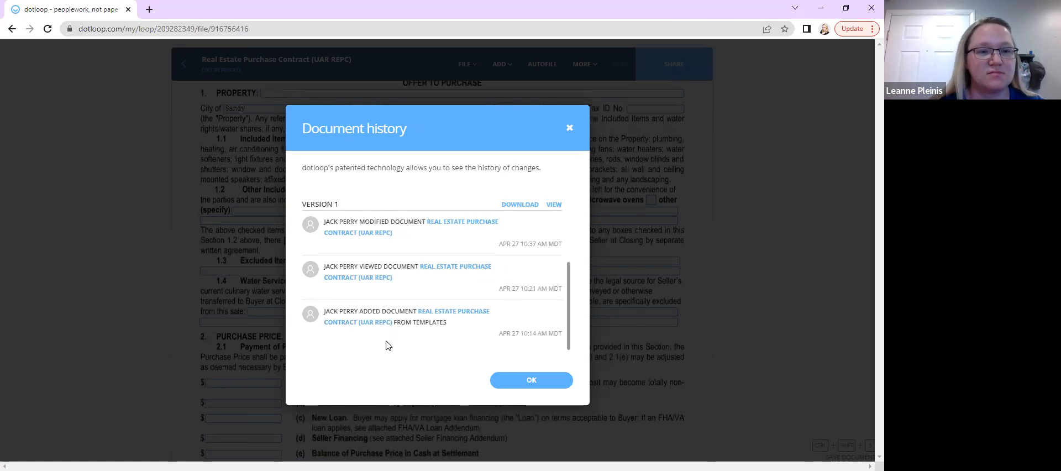
scroll(387, 346, "up", 3)
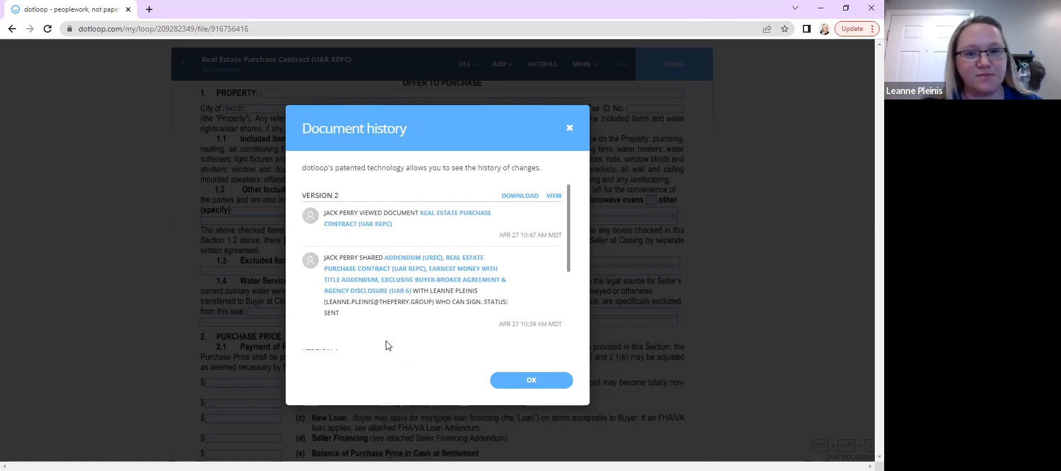
scroll(414, 282, "down", 3)
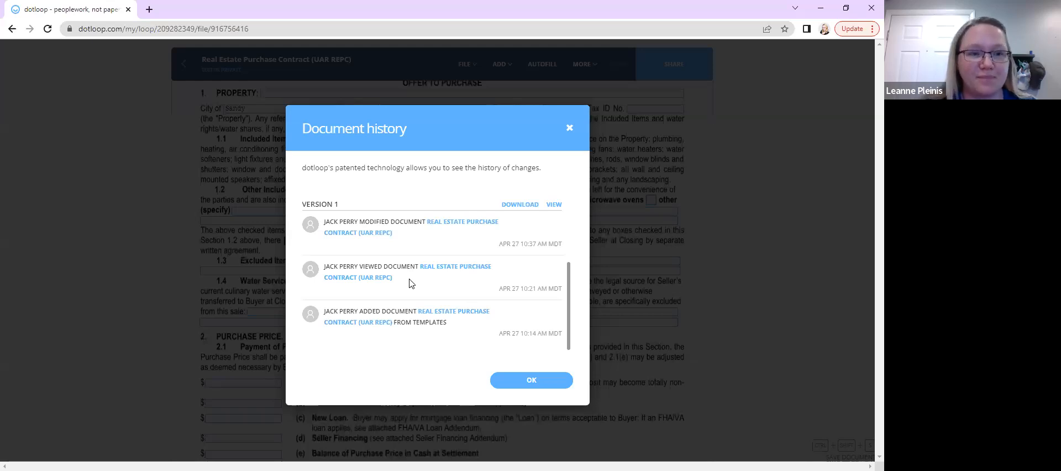
scroll(409, 283, "up", 3)
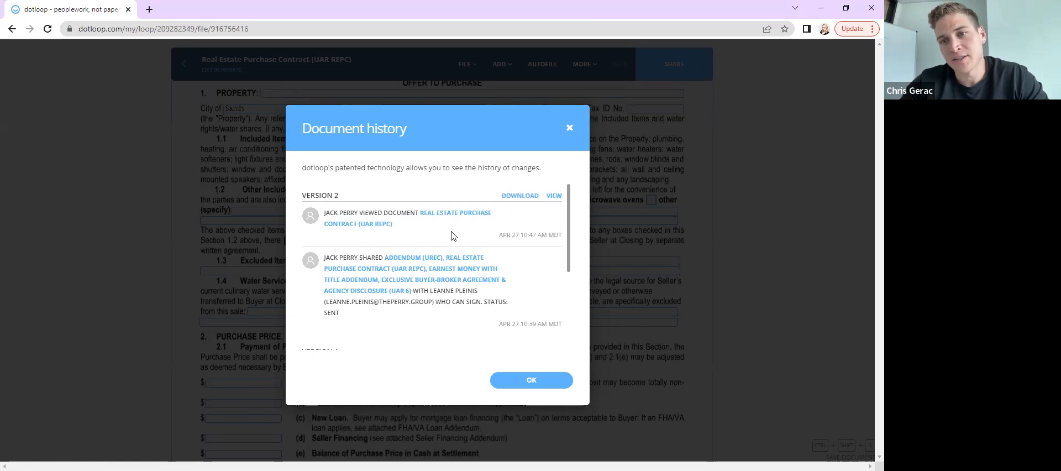
scroll(451, 236, "down", 5)
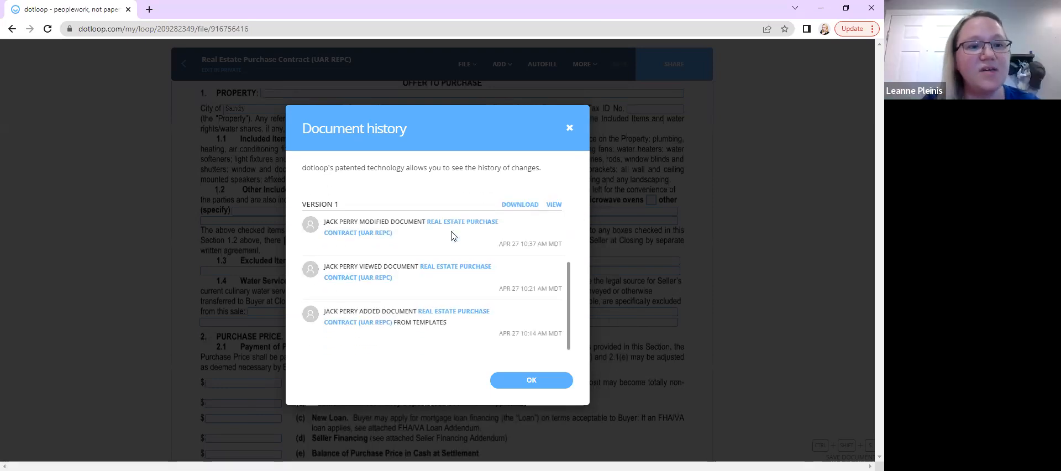
scroll(451, 236, "up", 4)
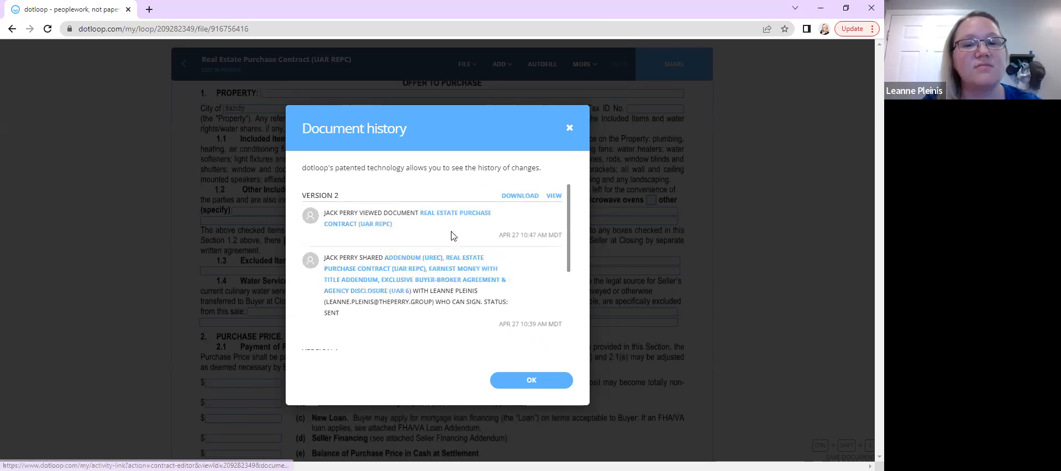
scroll(451, 236, "down", 4)
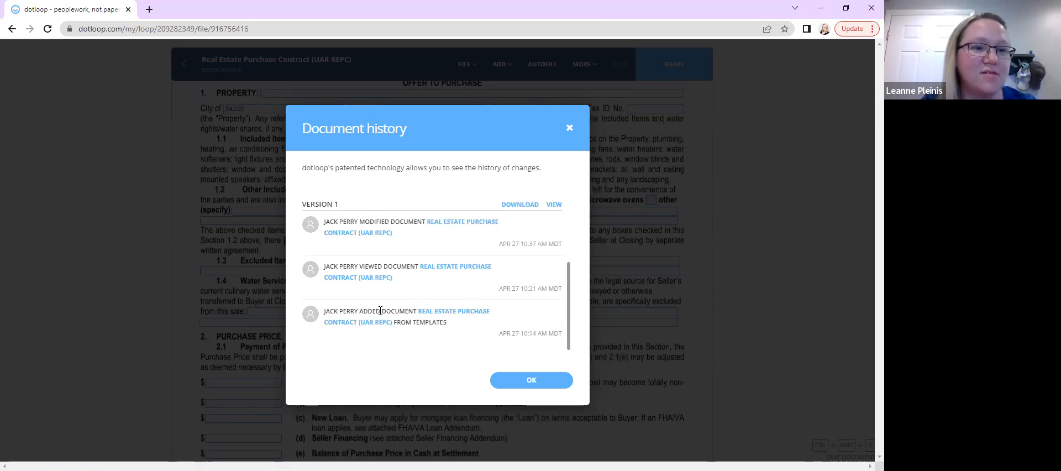
scroll(380, 311, "up", 1)
scroll(419, 252, "up", 2)
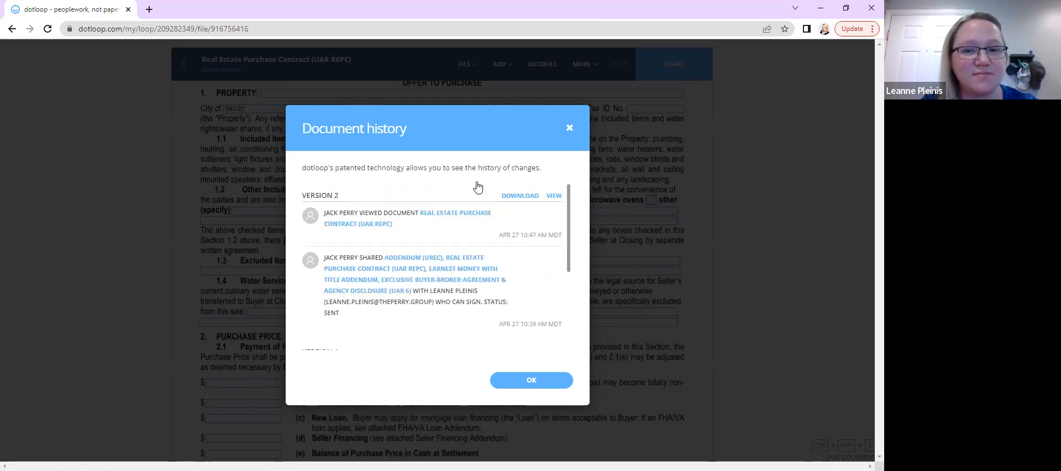
left_click(570, 127)
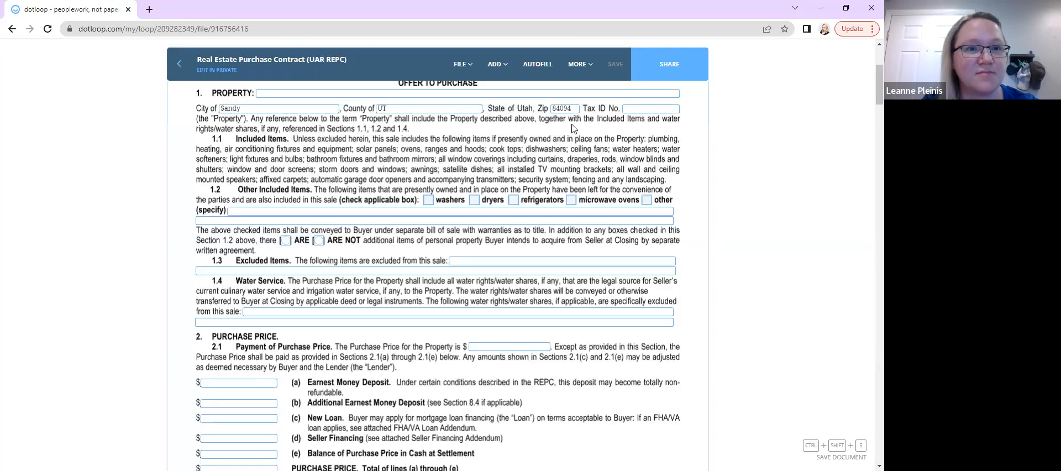
Return to the Perry Group Dotloop Training loop and browse its document list
left_click(181, 70)
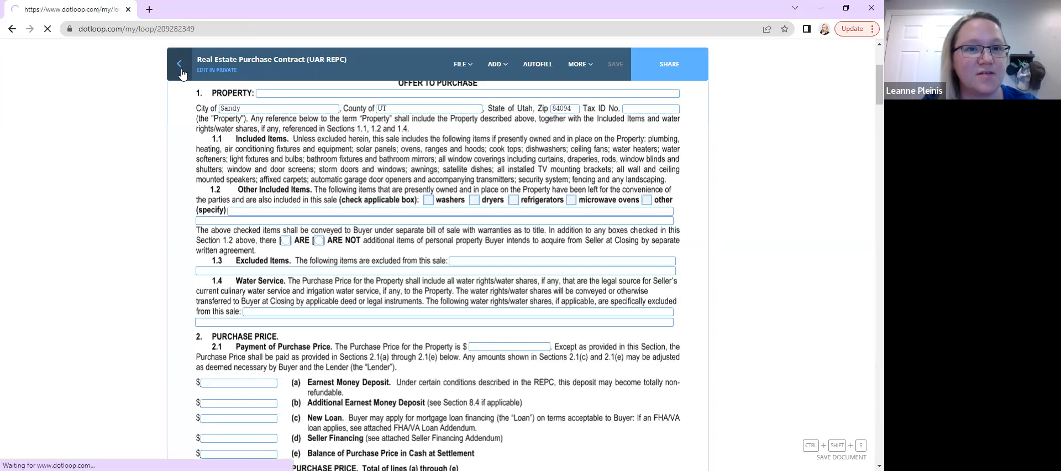
scroll(224, 296, "down", 2)
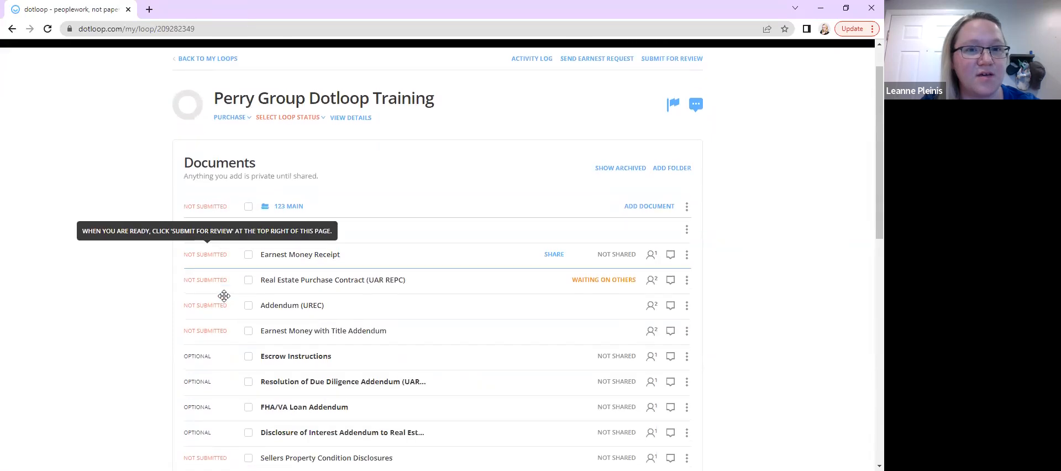
scroll(223, 297, "up", 1)
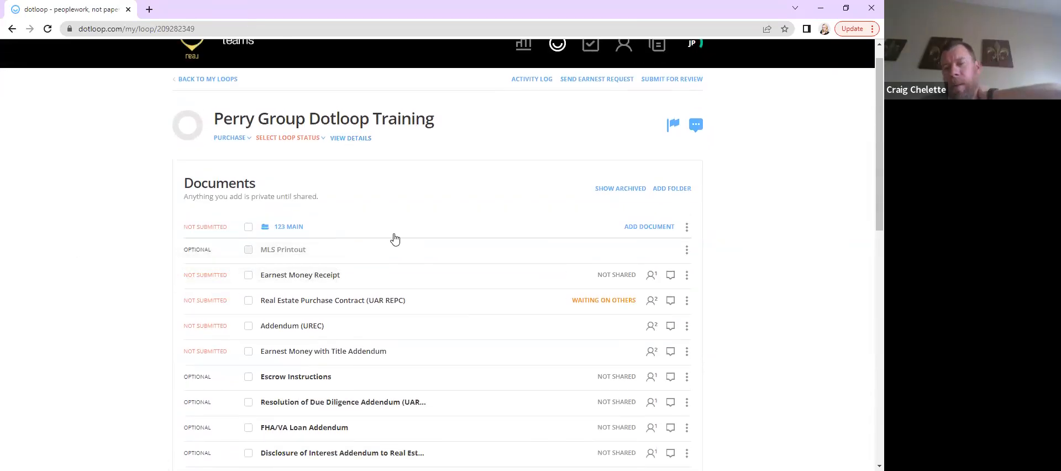
scroll(394, 238, "down", 1)
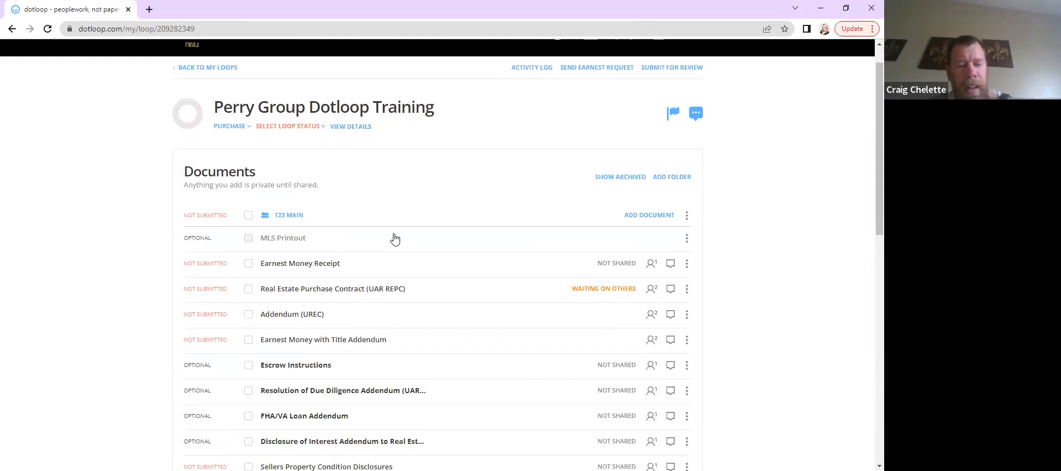
scroll(395, 238, "down", 1)
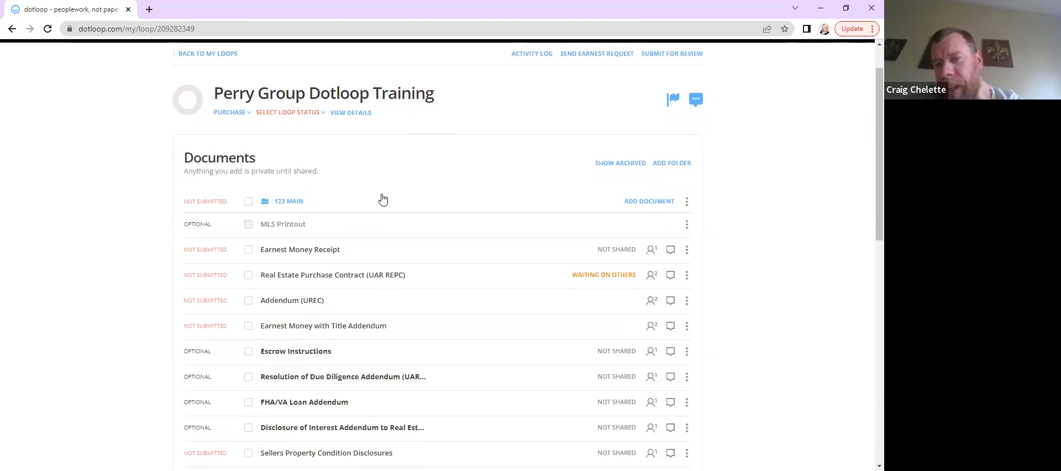
scroll(335, 150, "down", 1)
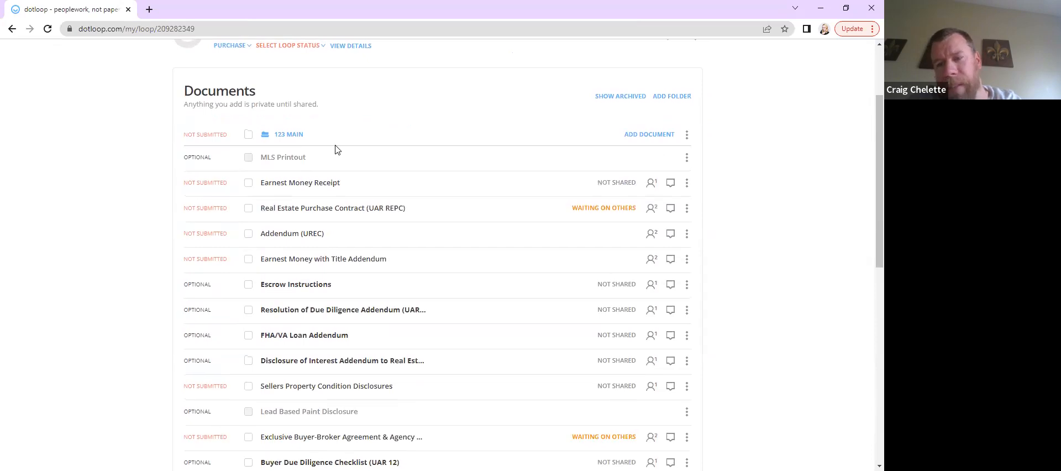
scroll(336, 148, "down", 1)
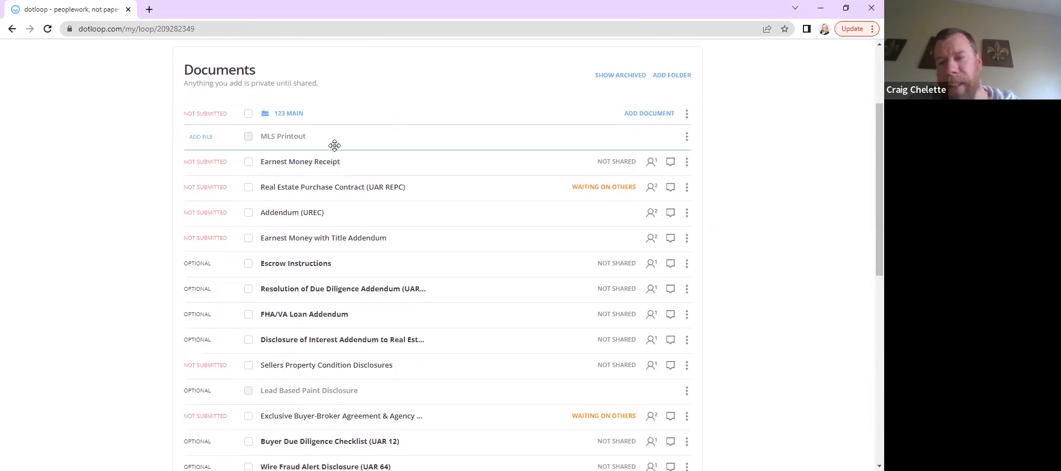
Open the Addendum (UREC) and review its signature and acceptance section
left_click(308, 216)
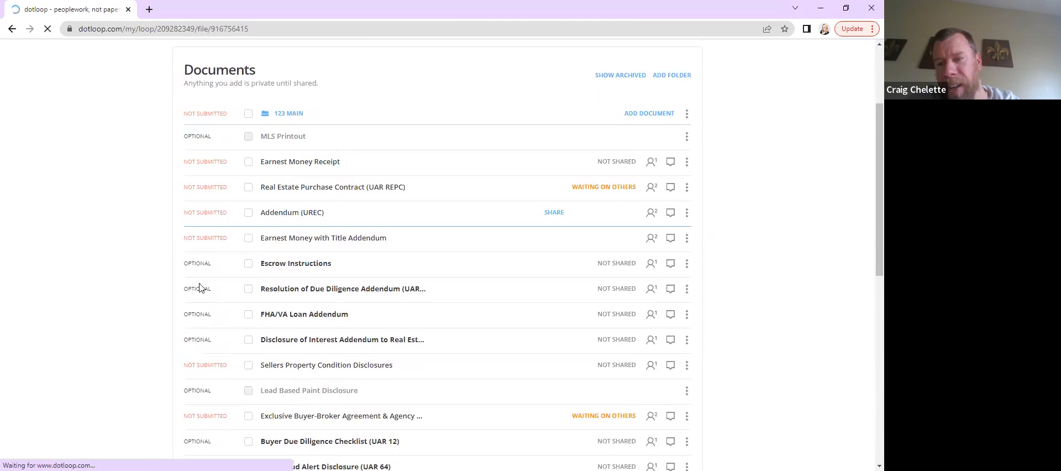
scroll(301, 229, "down", 6)
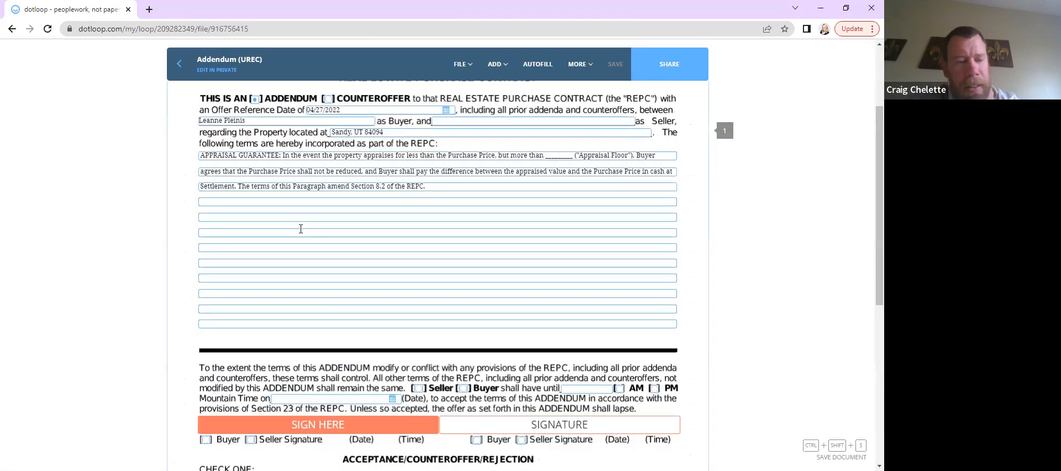
scroll(352, 175, "up", 1)
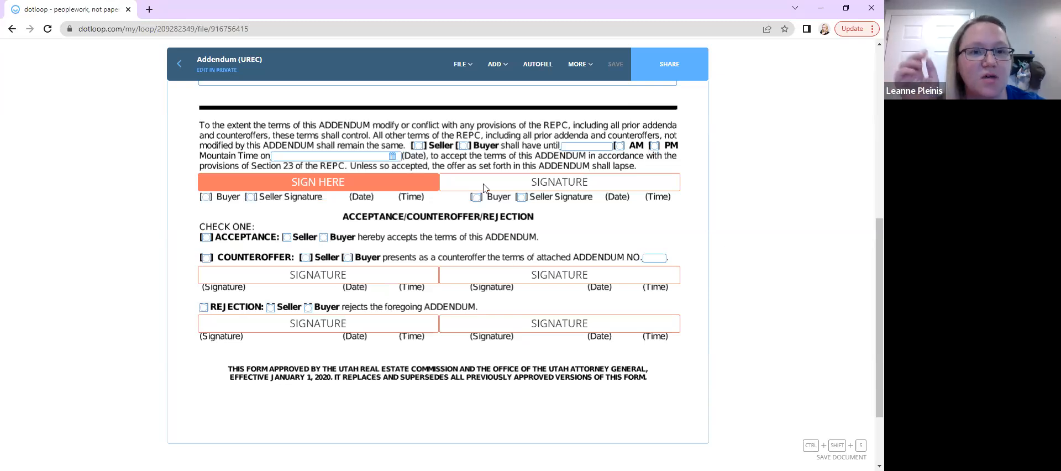
mouse_move(230, 202)
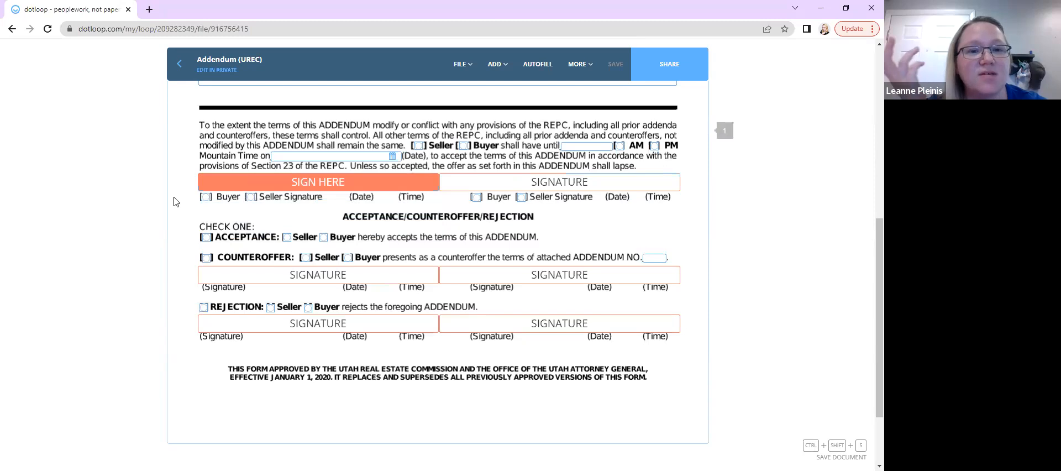
scroll(176, 202, "down", 1)
scroll(175, 201, "up", 2)
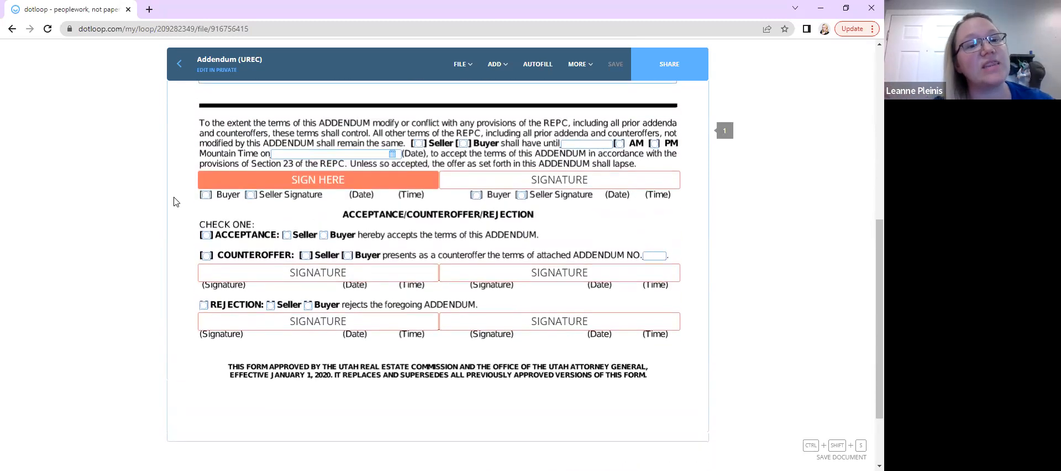
Examine the Addendum's buyer and seller signature fields and the acceptance, counteroffer and rejection section
scroll(244, 185, "up", 5)
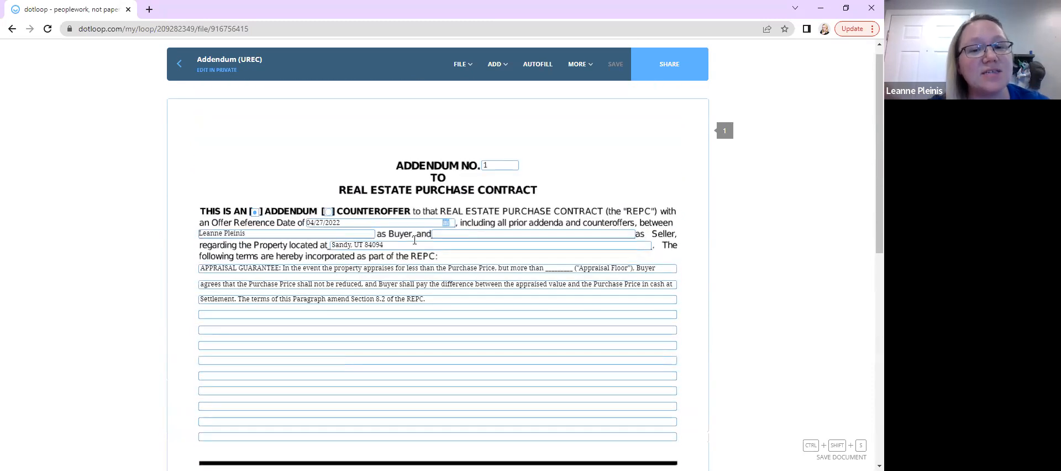
scroll(334, 287, "down", 4)
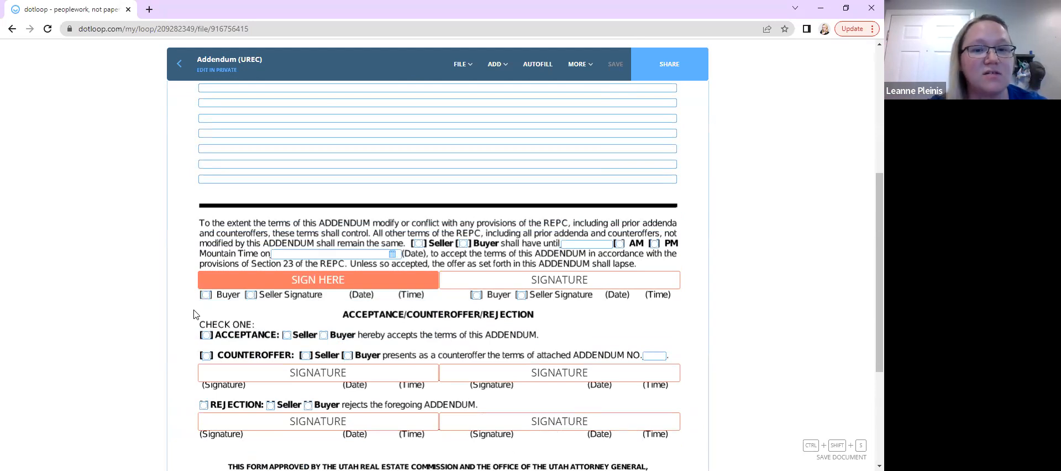
scroll(193, 314, "down", 3)
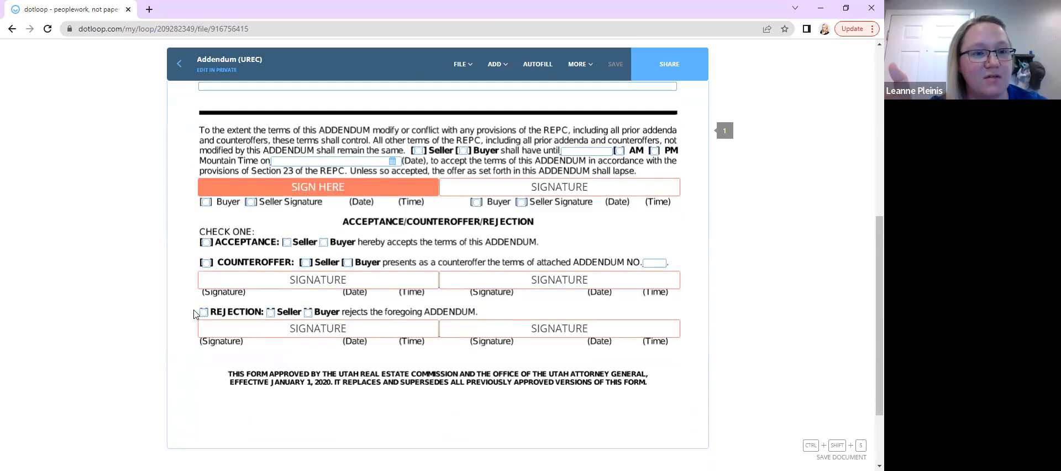
scroll(193, 314, "down", 1)
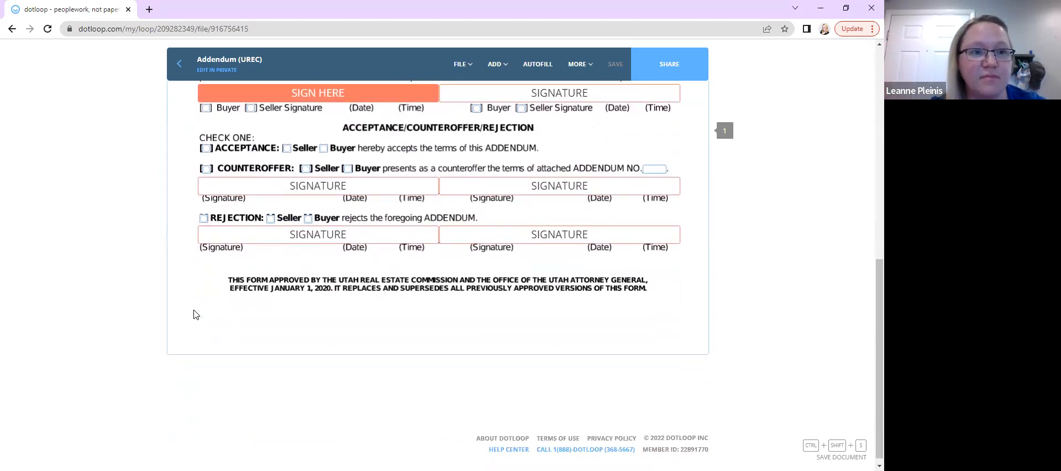
scroll(194, 314, "up", 1)
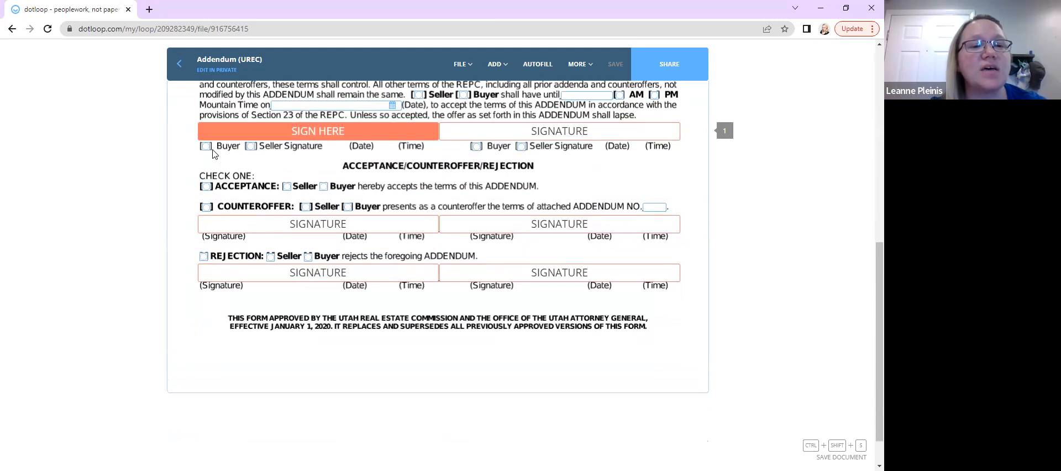
left_click(275, 140)
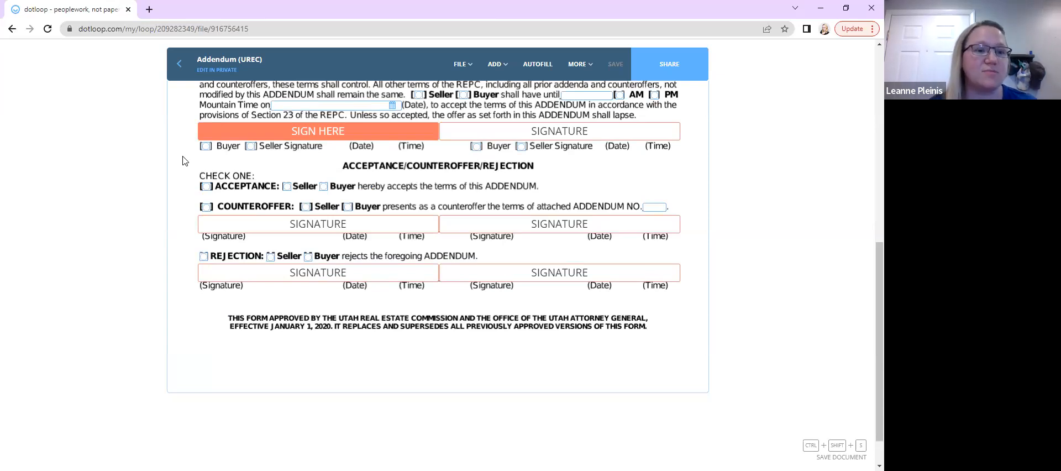
scroll(184, 160, "up", 2)
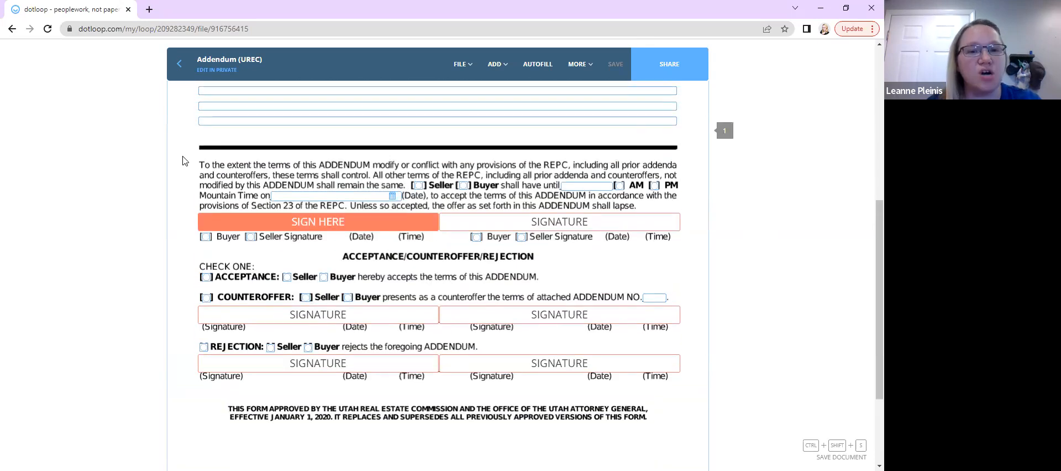
scroll(184, 161, "up", 1)
mouse_move(326, 250)
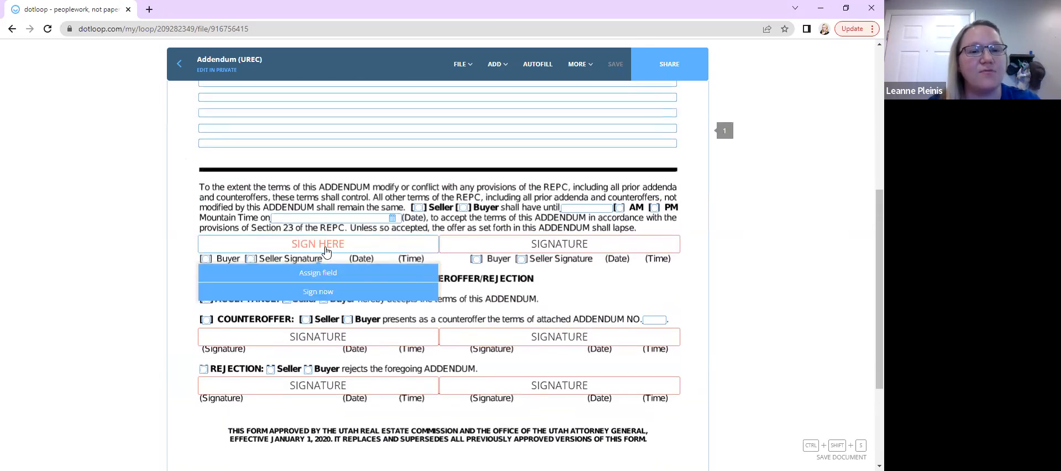
scroll(370, 353, "down", 3)
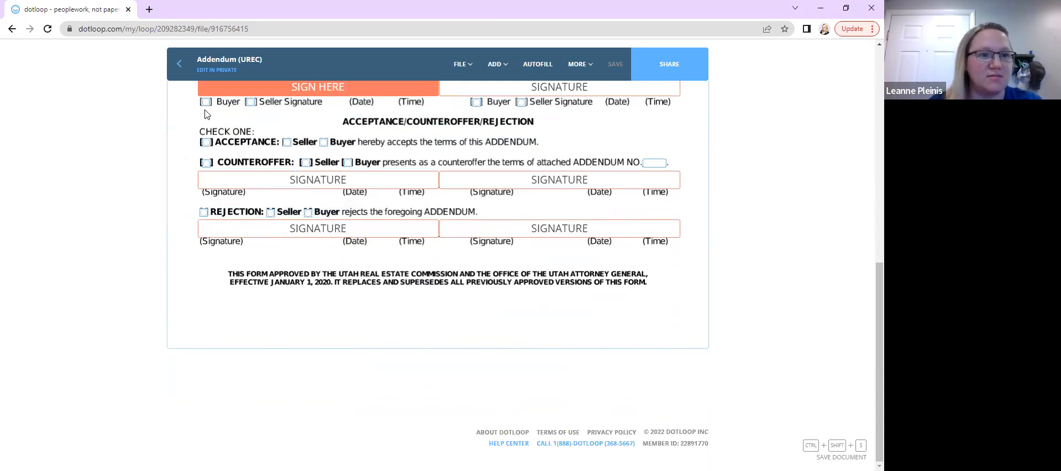
left_click(180, 57)
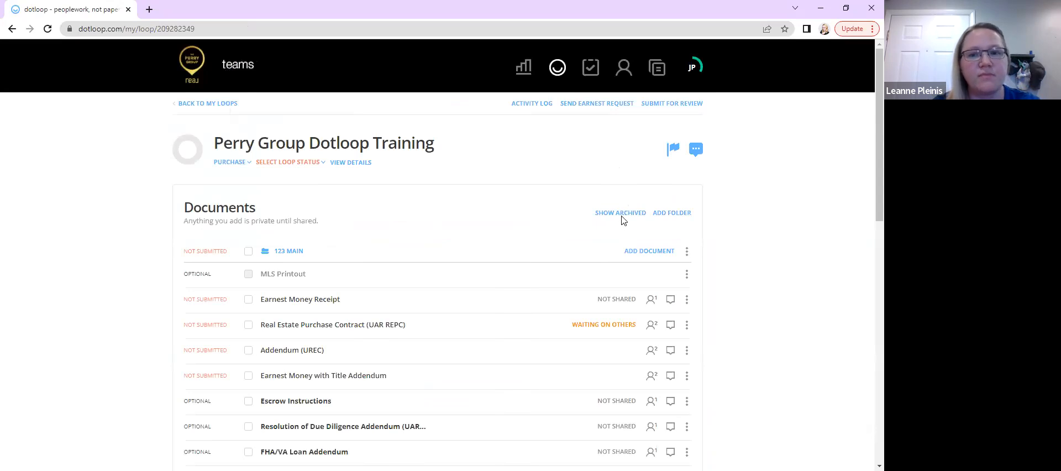
scroll(622, 219, "down", 1)
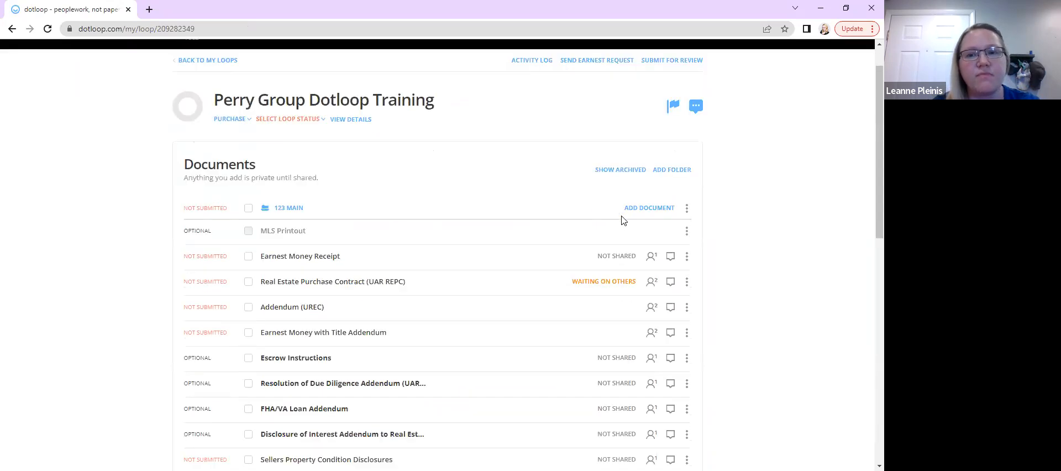
left_click(649, 198)
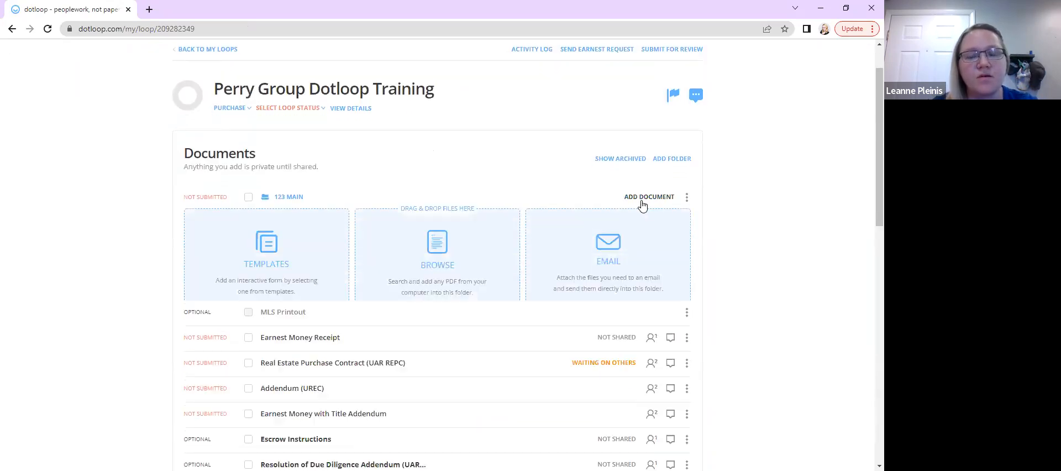
left_click(298, 263)
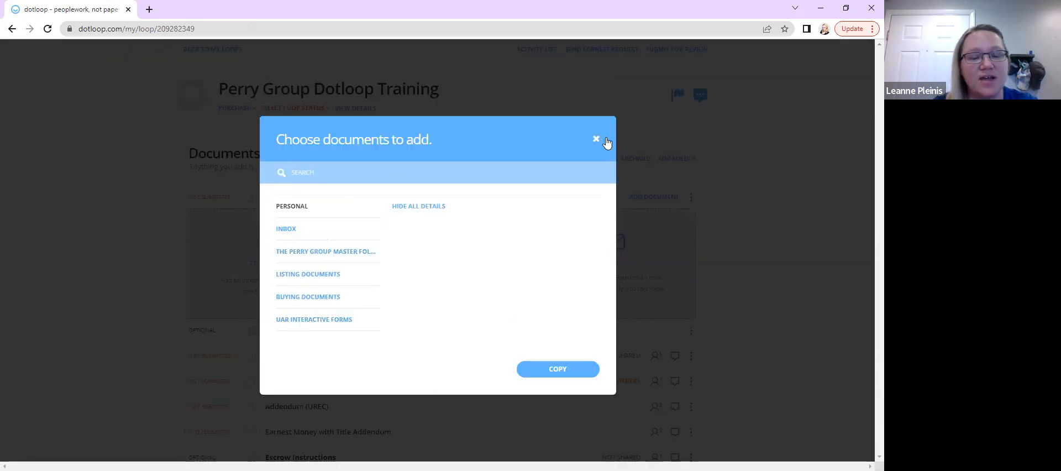
left_click(596, 139)
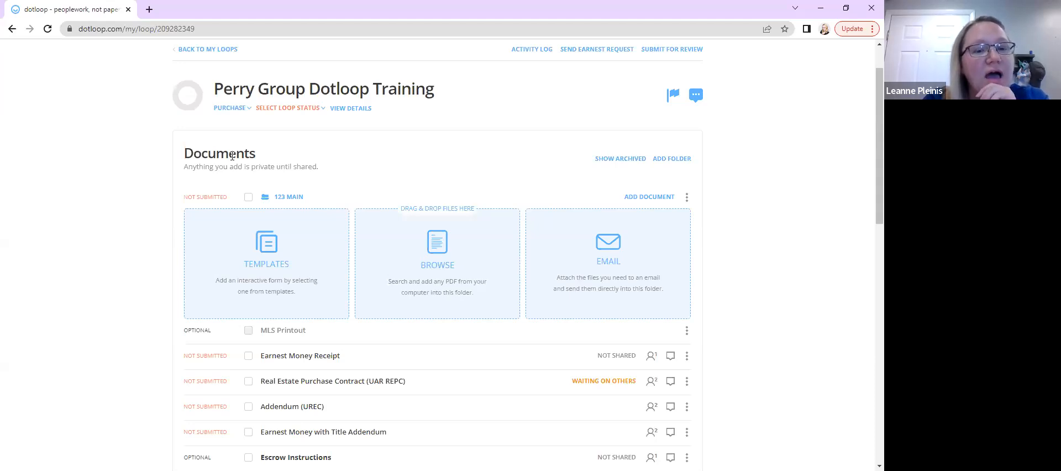
Reopen the Addendum (UREC) to check its signature area, then return to the loop's document list
left_click(299, 412)
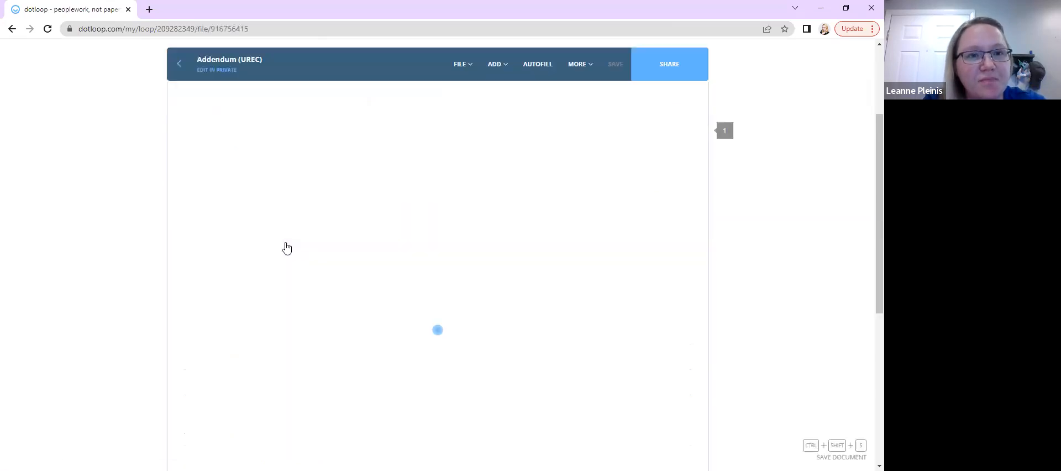
scroll(287, 248, "down", 2)
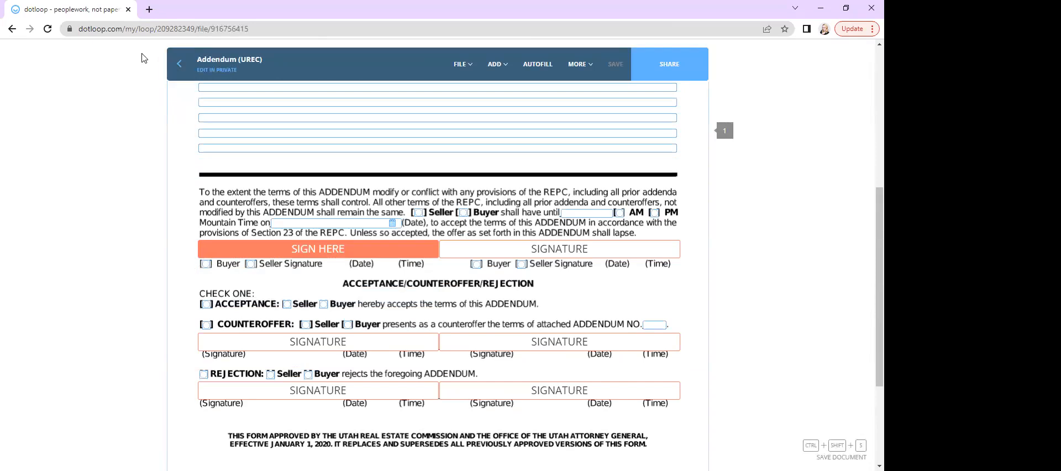
left_click(179, 68)
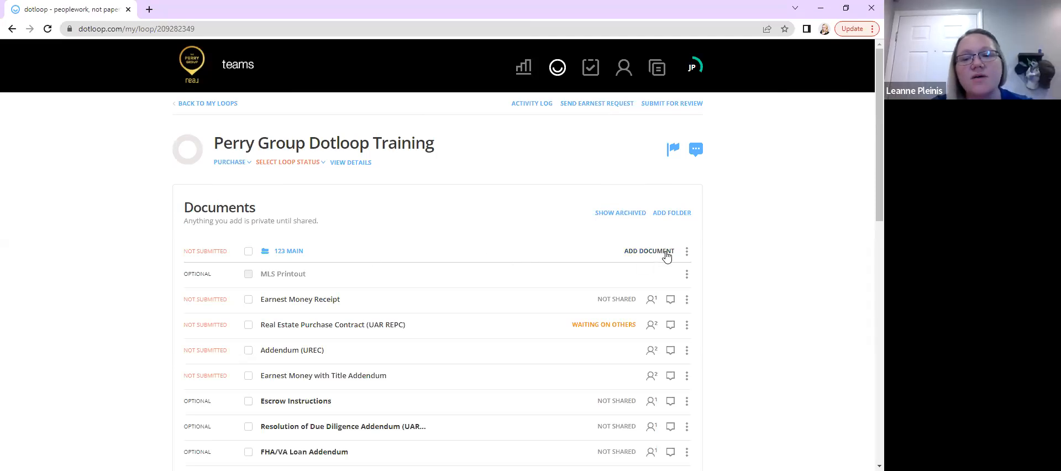
Add the Seller's Property Condition Disclosure template from Listing Documents to the 123 Main folder
left_click(649, 251)
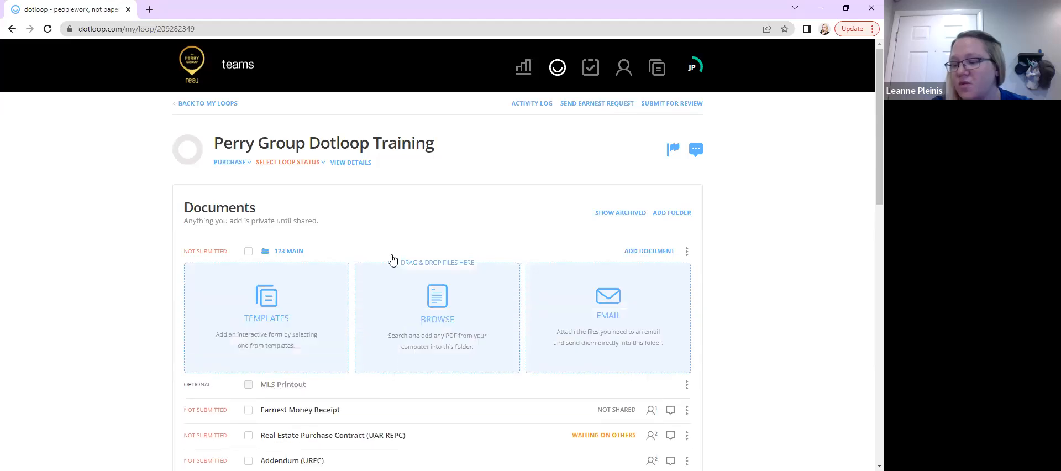
left_click(238, 316)
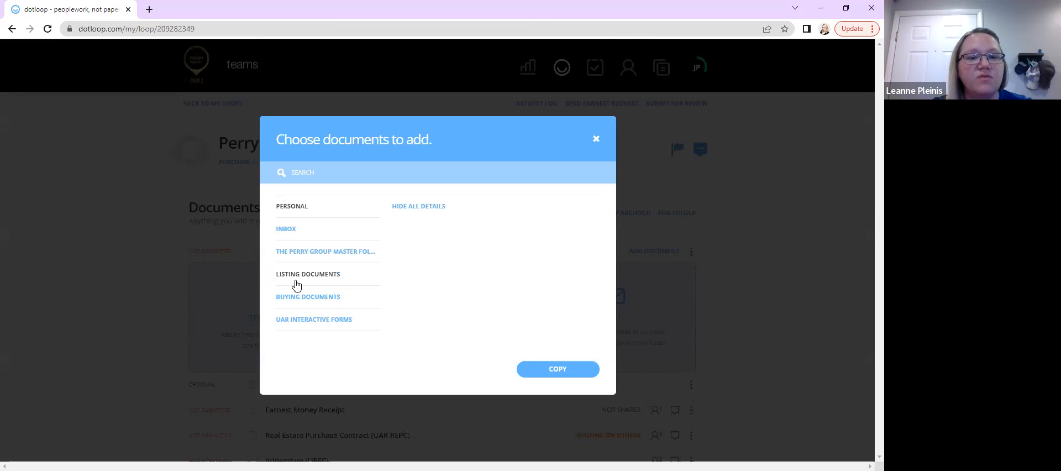
left_click(297, 281)
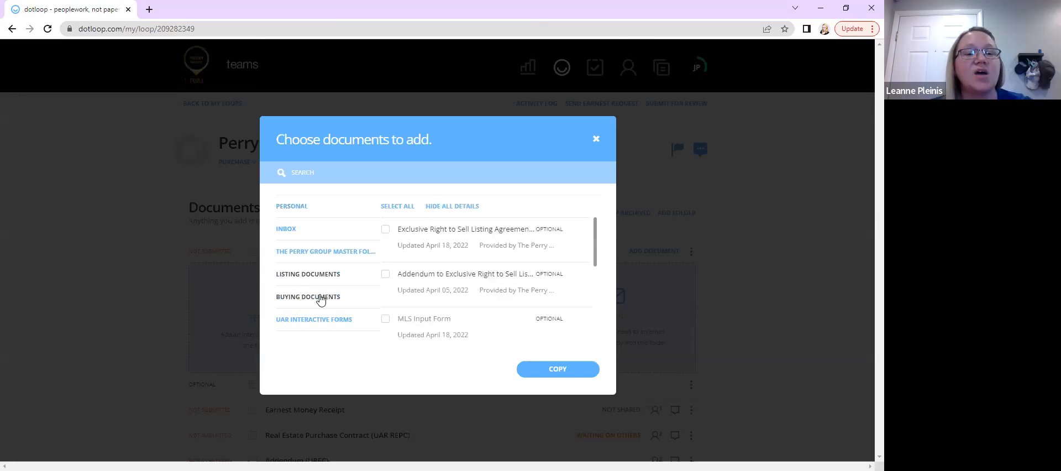
scroll(451, 293, "down", 1)
scroll(452, 293, "down", 1)
scroll(453, 288, "up", 2)
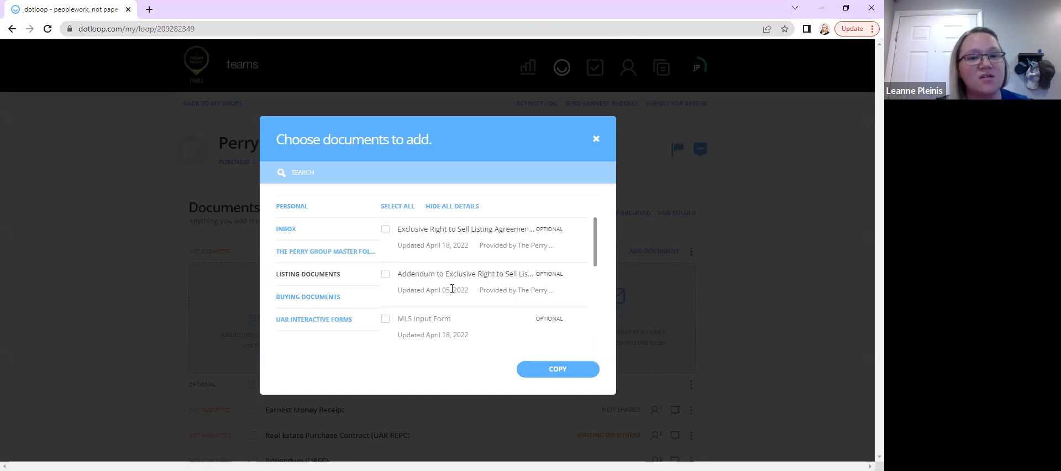
scroll(453, 288, "down", 4)
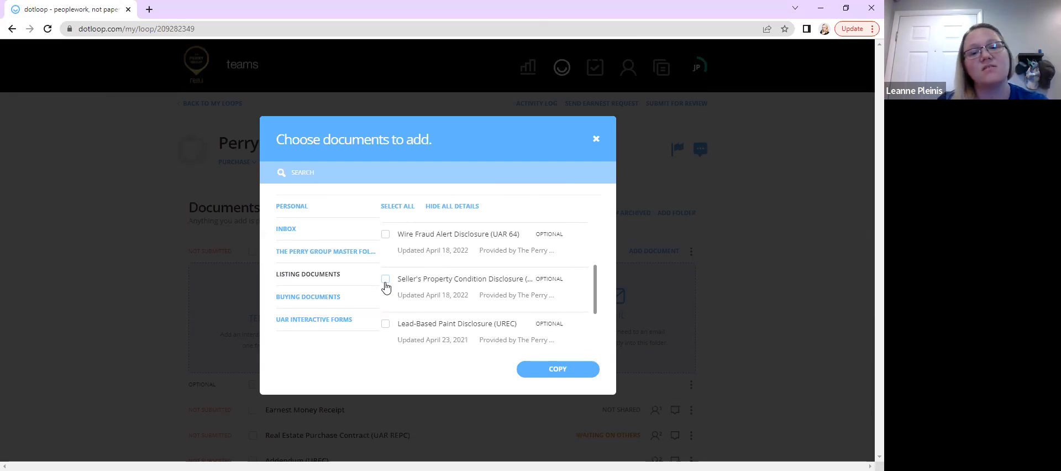
left_click(385, 281)
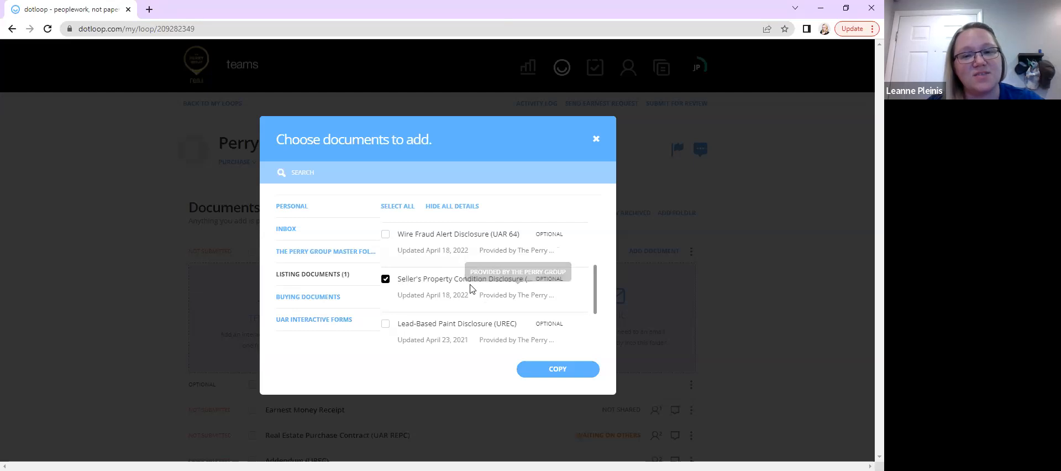
left_click(547, 377)
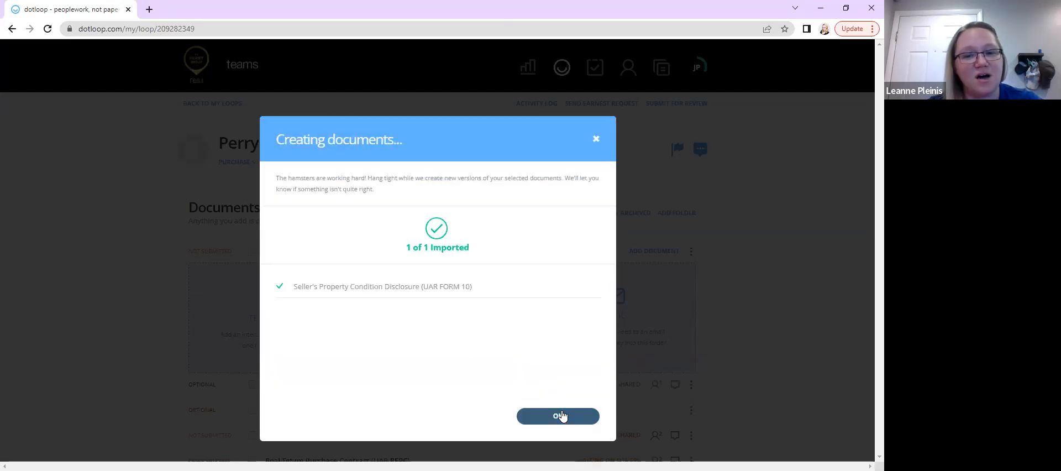
left_click(560, 416)
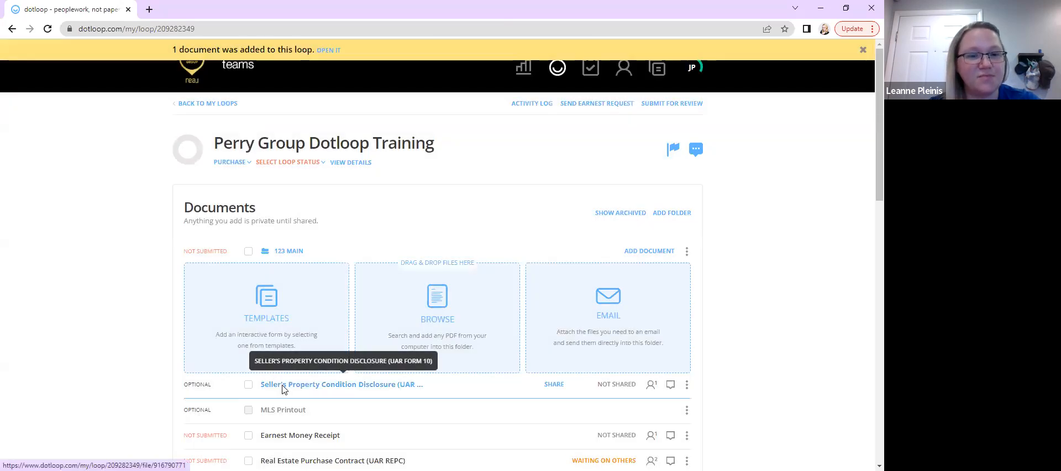
Open the Seller's Property Condition Disclosure and apply Autofill with the preset buyer role and property address
left_click(283, 384)
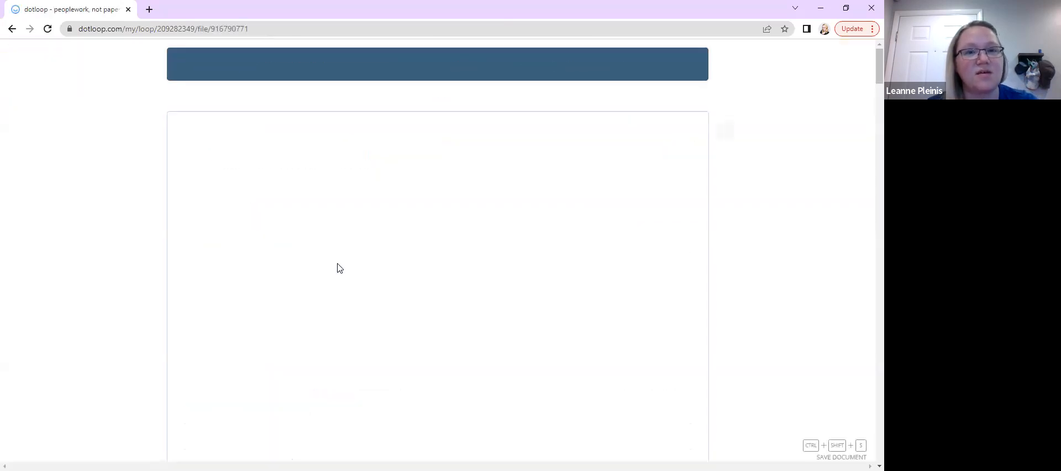
scroll(452, 303, "down", 1)
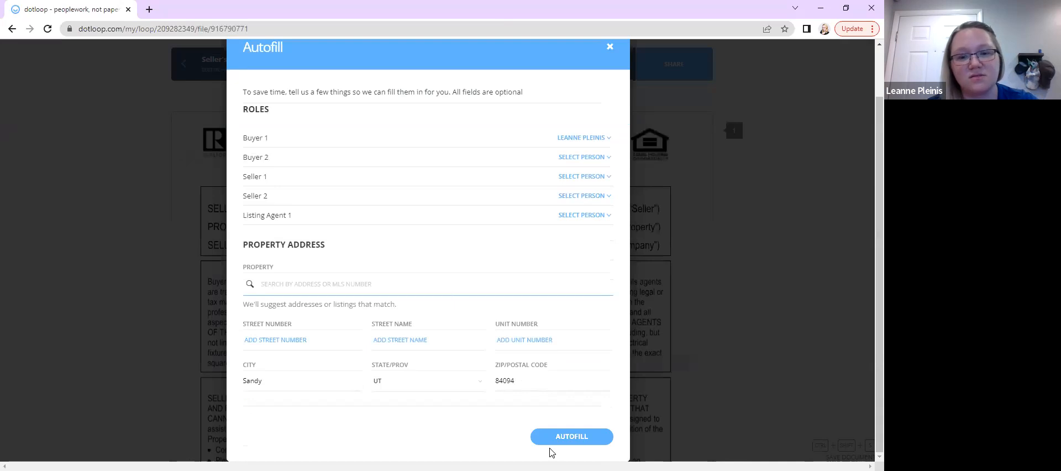
left_click(557, 442)
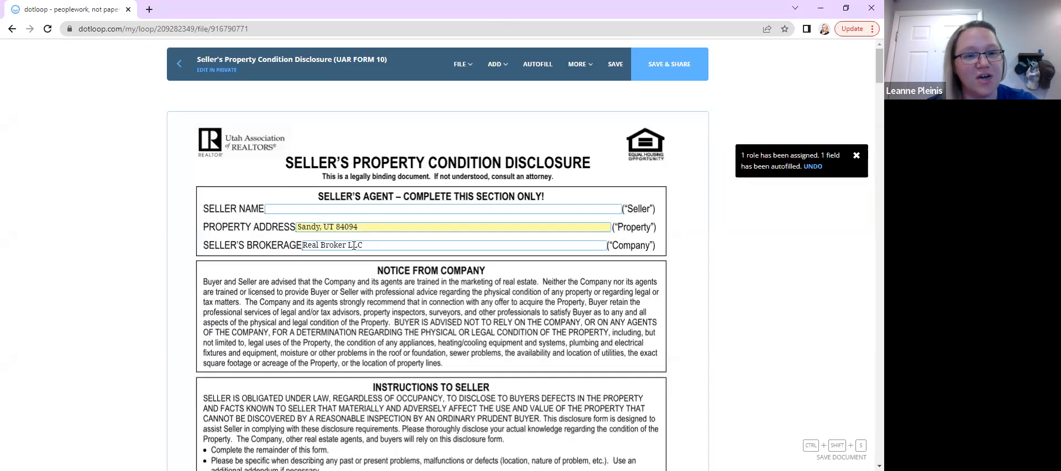
Select the Seller Name field and scroll through the disclosure's questions and initials fields
left_click(284, 206)
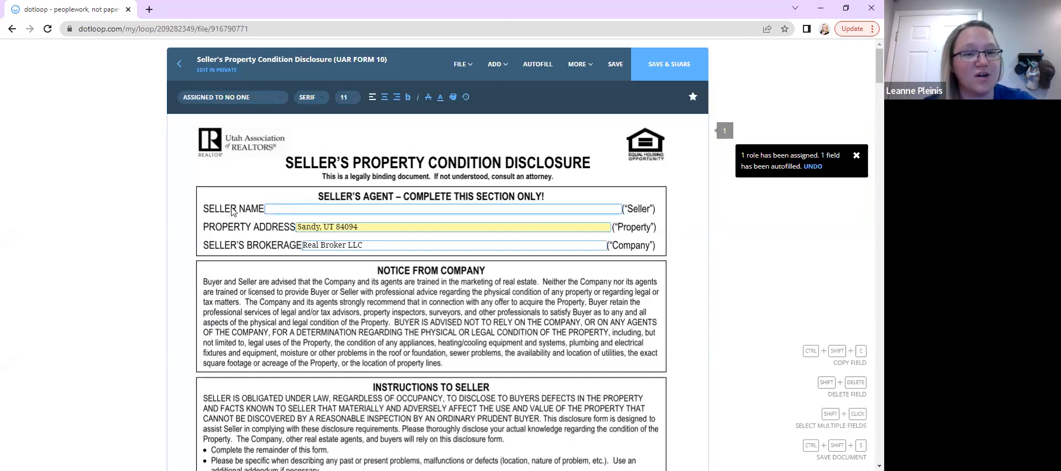
scroll(256, 319, "down", 1)
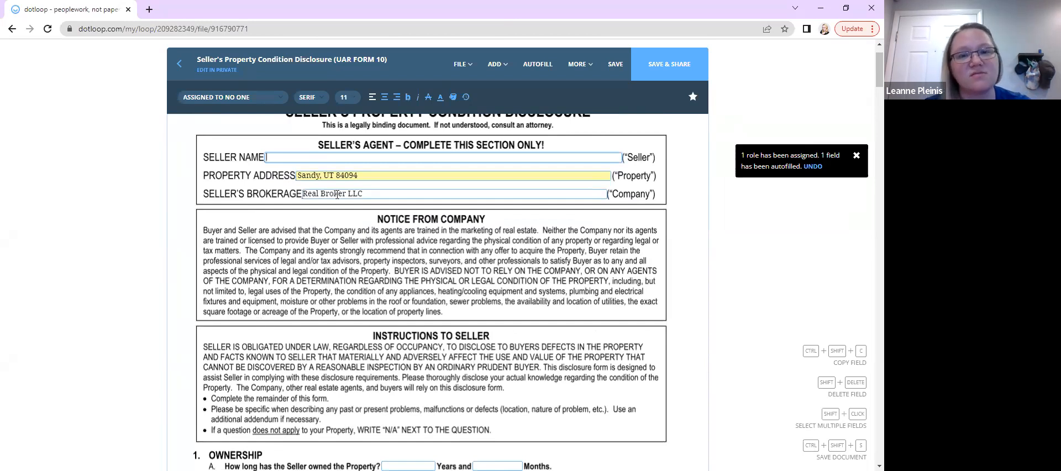
scroll(336, 195, "down", 4)
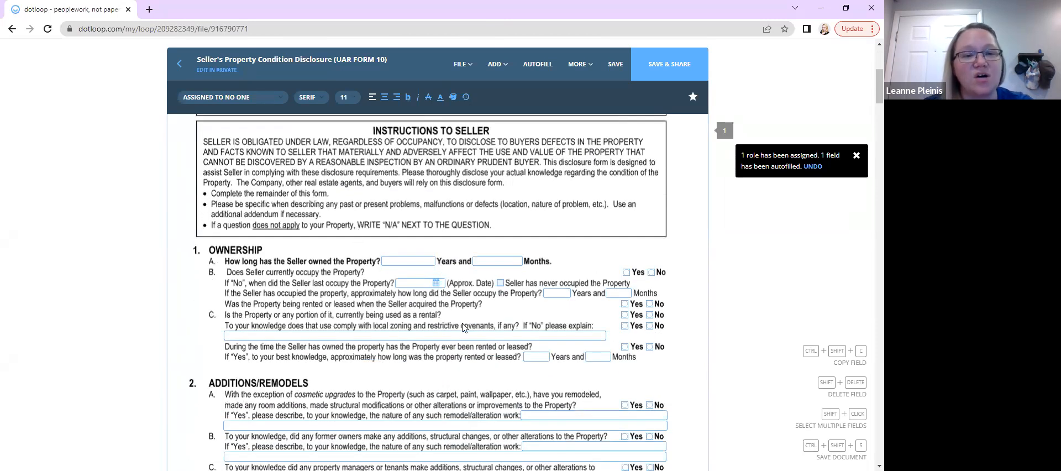
scroll(464, 328, "down", 2)
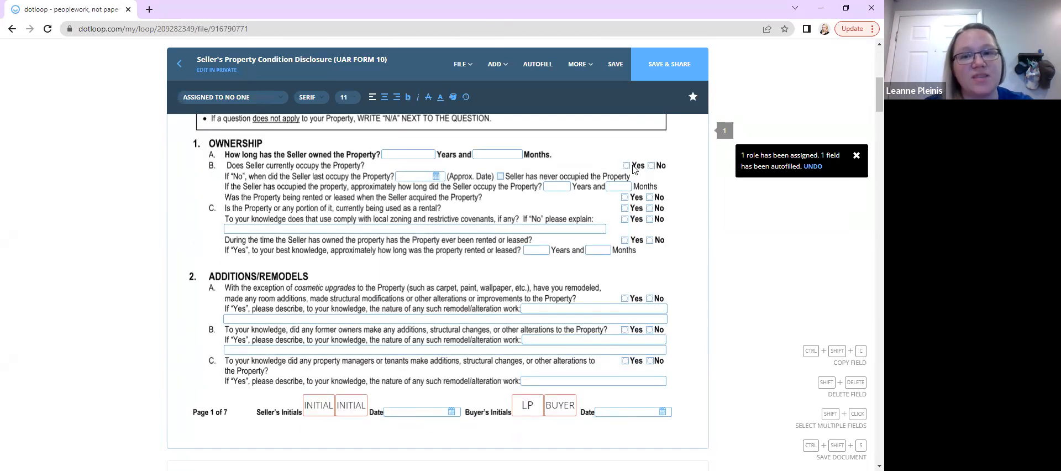
scroll(414, 215, "down", 1)
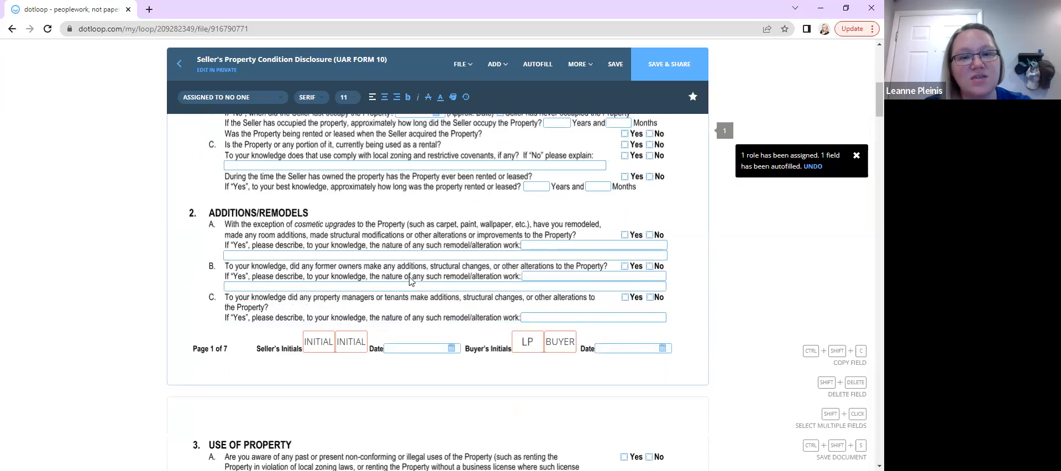
scroll(410, 281, "down", 5)
scroll(411, 282, "down", 2)
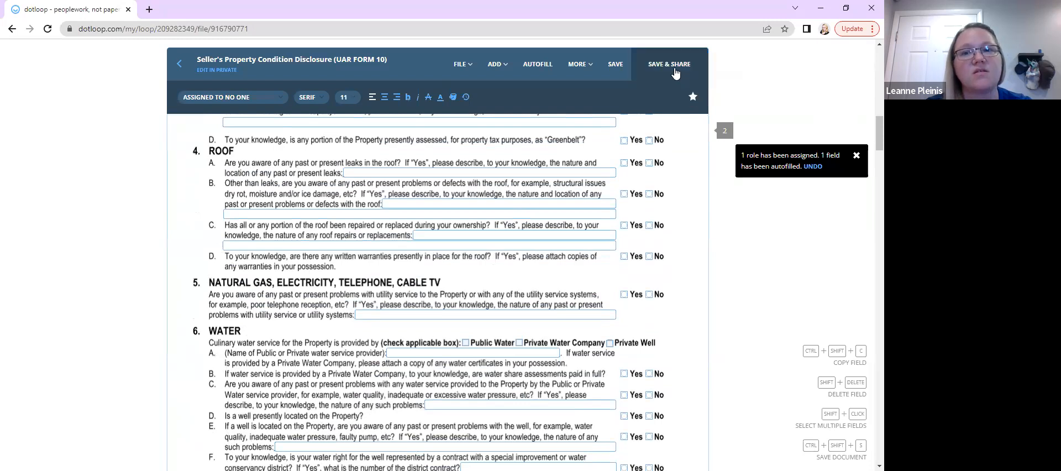
Share the Seller's Property Condition Disclosure with the buyer, giving them Can Fill & Sign permission
left_click(656, 74)
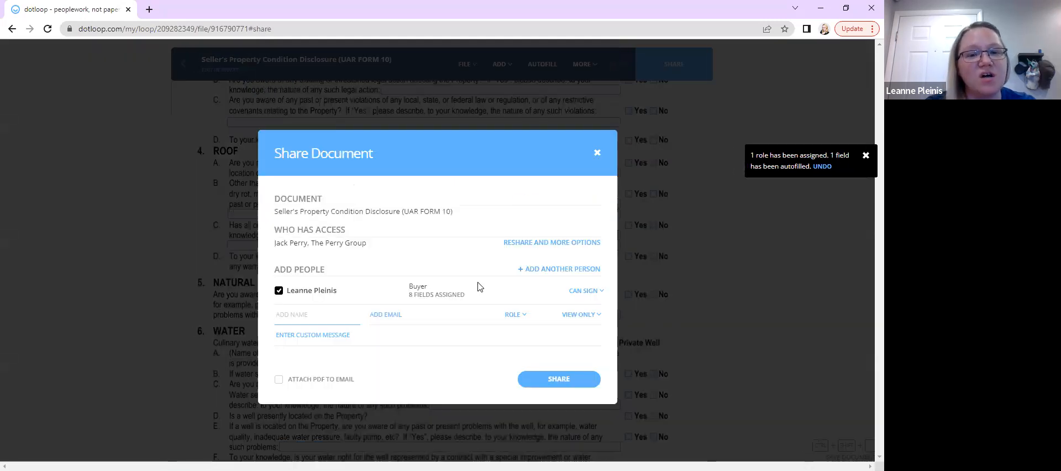
left_click(582, 294)
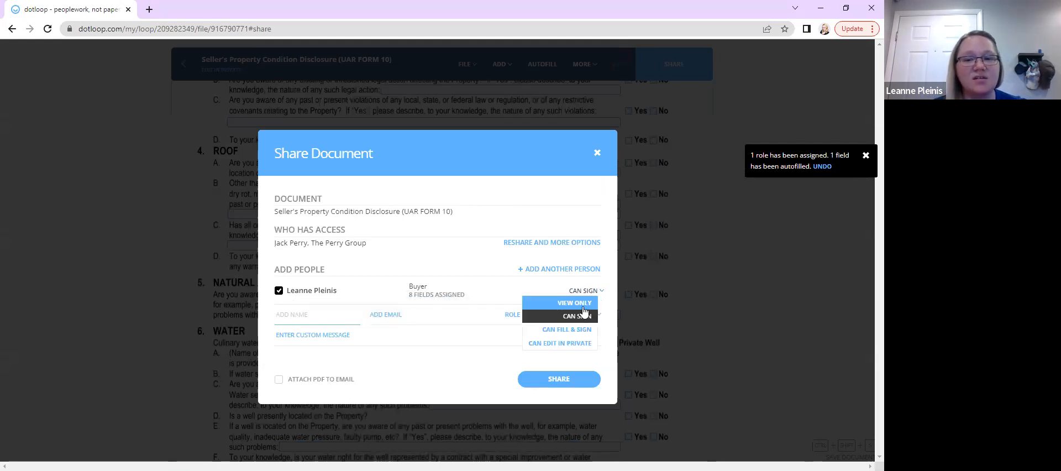
left_click(566, 329)
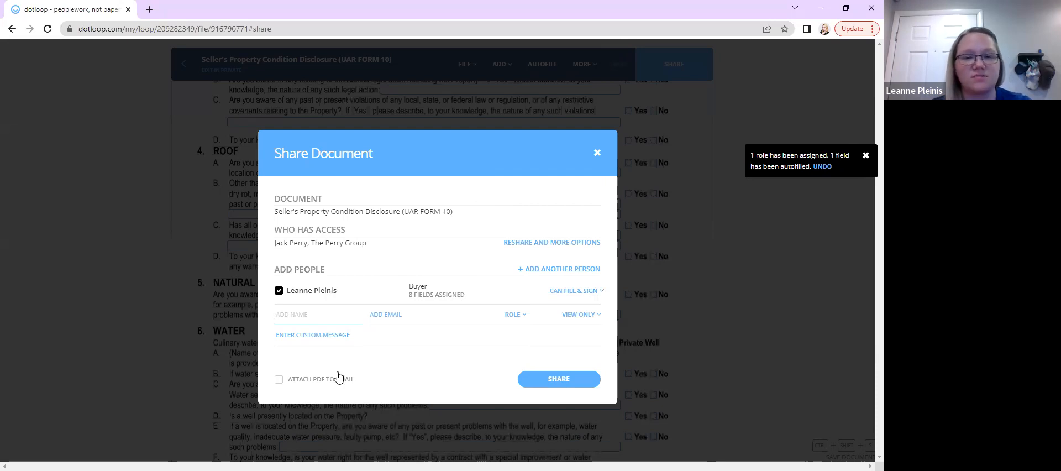
left_click(550, 379)
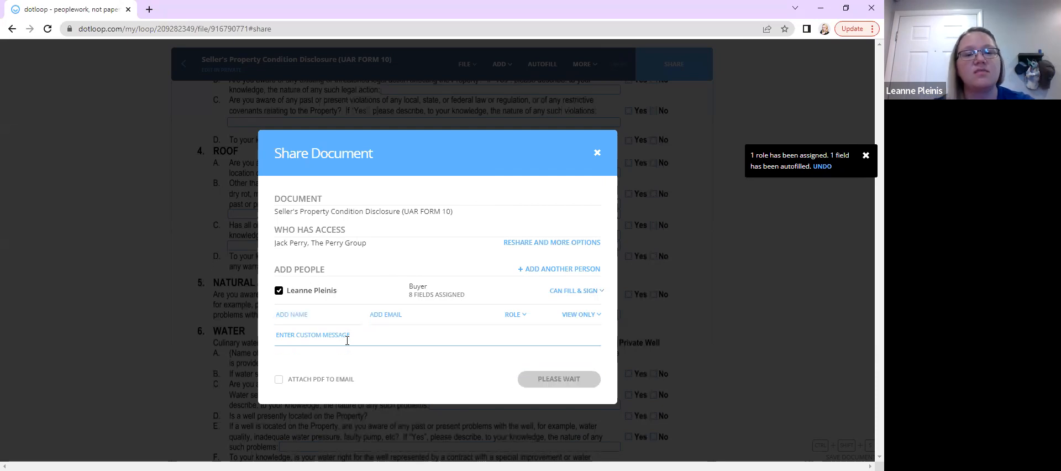
left_click(558, 350)
Scroll through the shared disclosure, then return to the loop's document list to review it
scroll(330, 338, "down", 8)
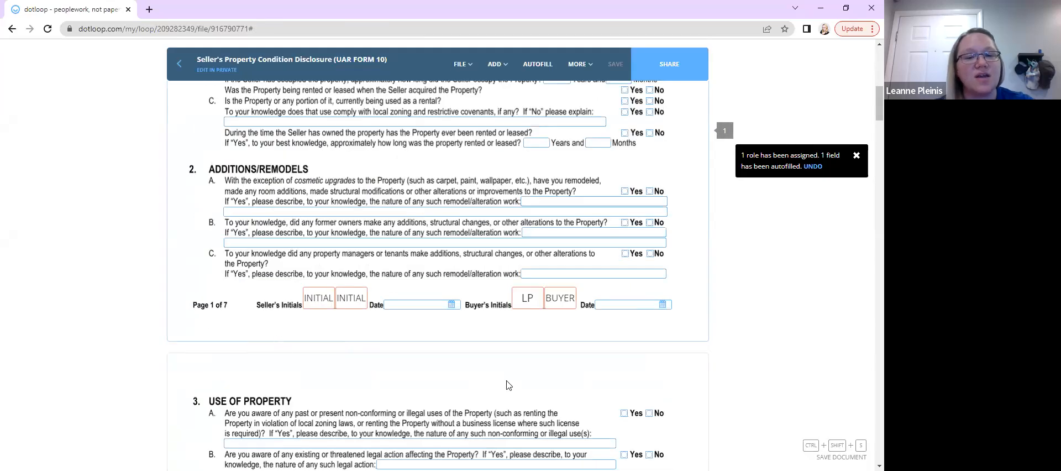
scroll(504, 175, "up", 4)
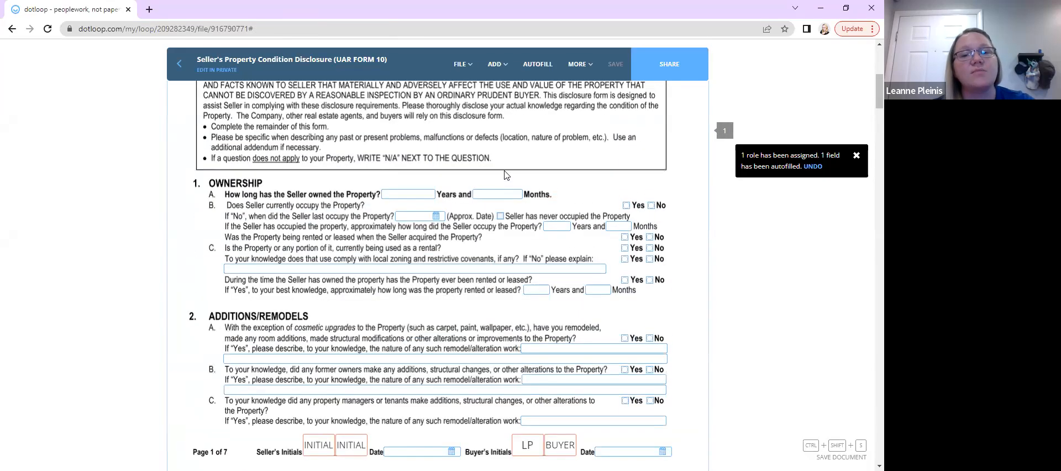
scroll(500, 174, "down", 1)
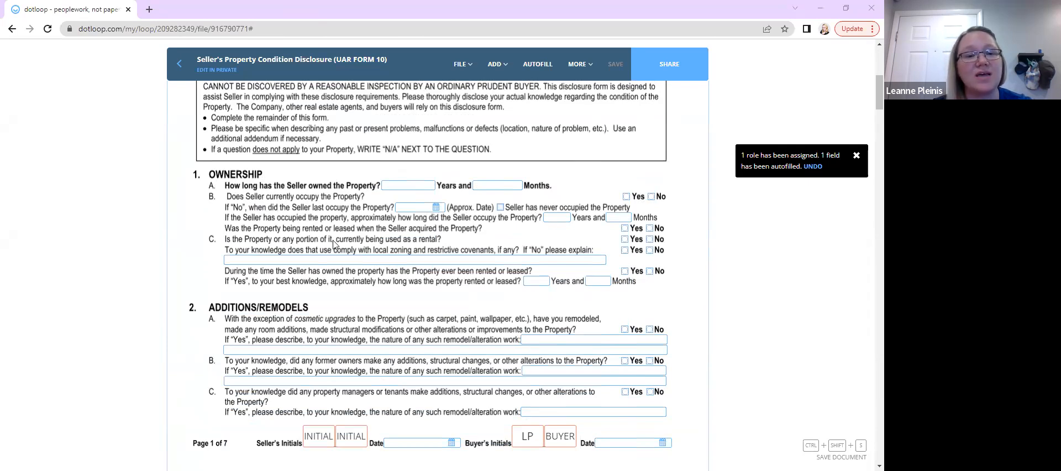
scroll(272, 257, "up", 1)
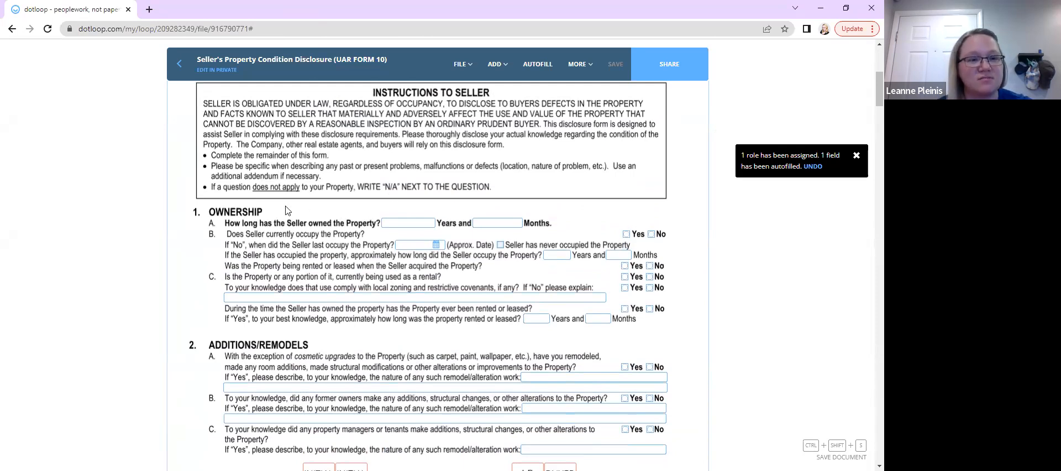
scroll(286, 206, "up", 5)
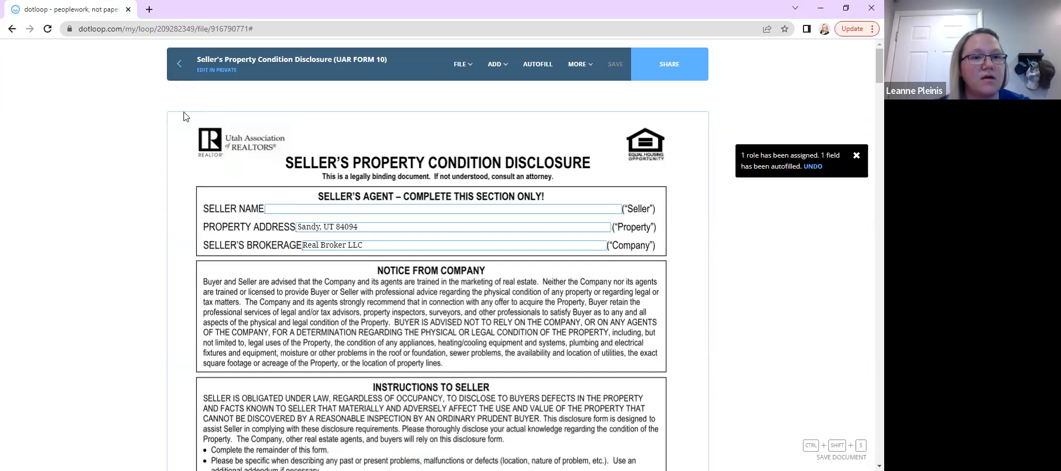
left_click(185, 77)
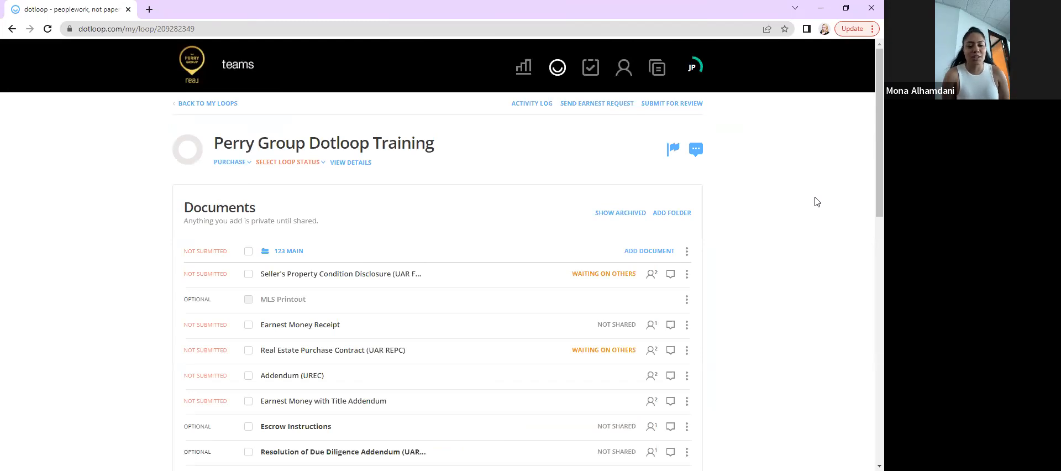
scroll(561, 218, "down", 1)
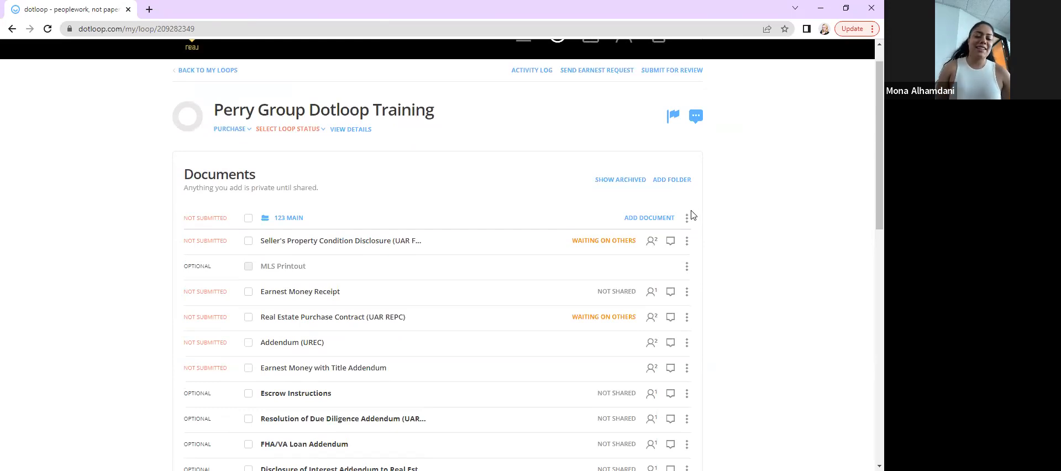
scroll(735, 220, "up", 2)
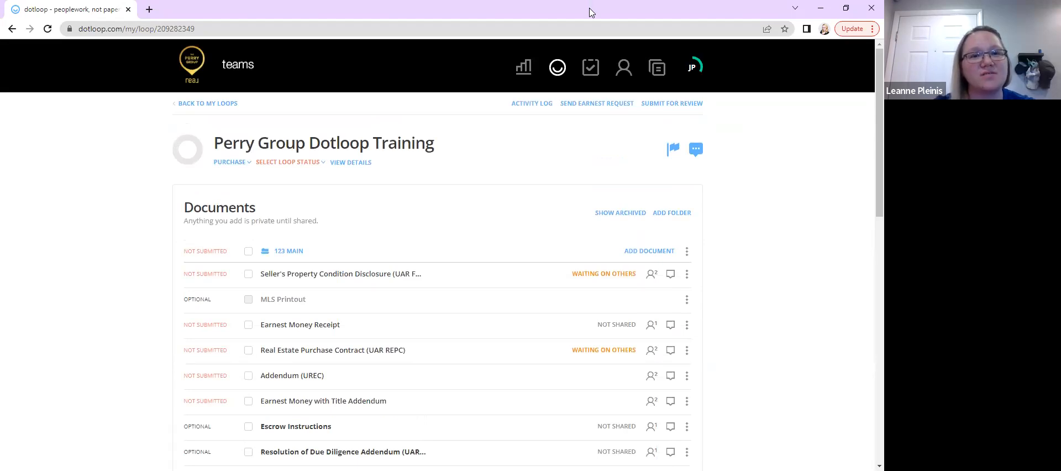
Open utahrealestate.com in a new browser tab, maximize the window and log in to the subscriber account
double_click(592, 12)
left_click(242, 16)
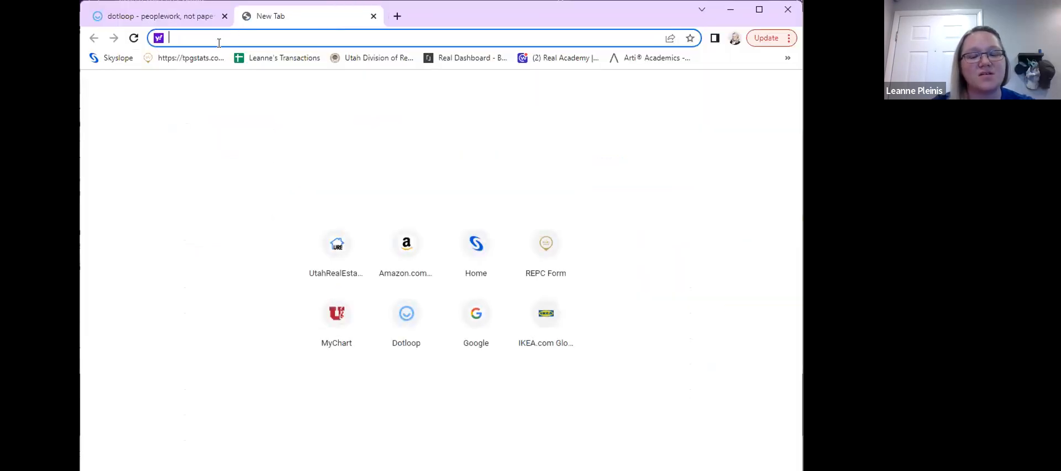
type("utahrealestate.com")
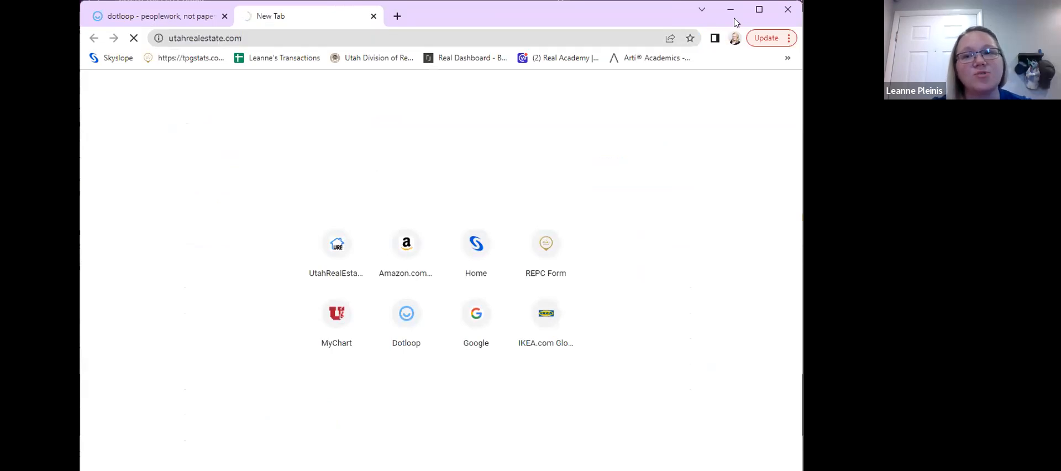
key("Return")
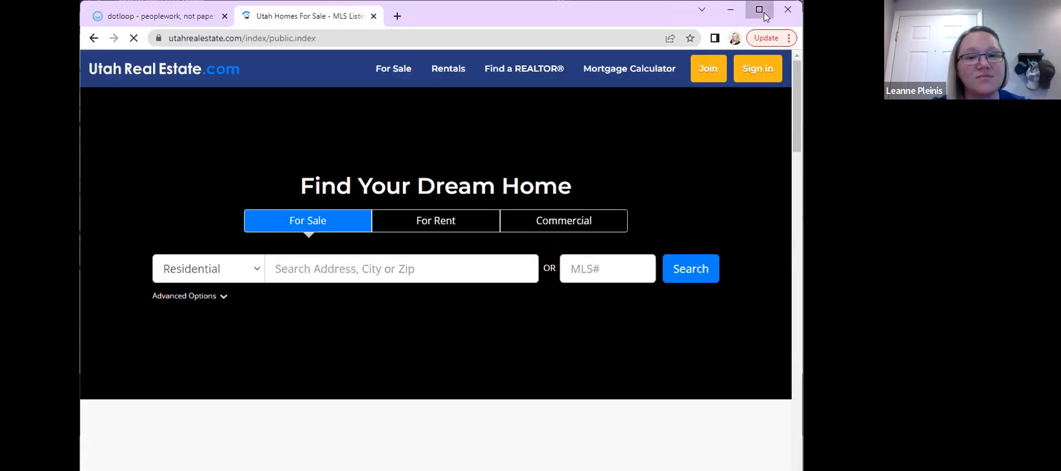
left_click(765, 14)
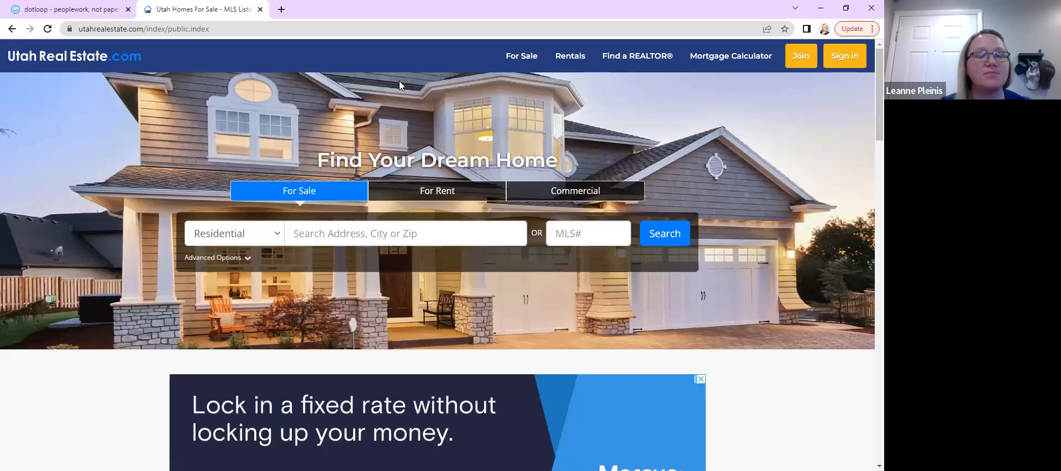
left_click(843, 55)
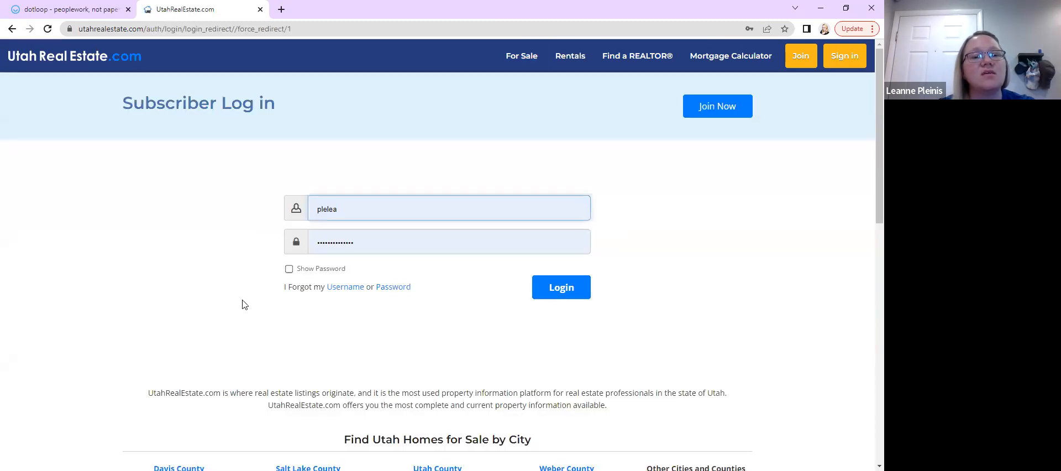
left_click(571, 297)
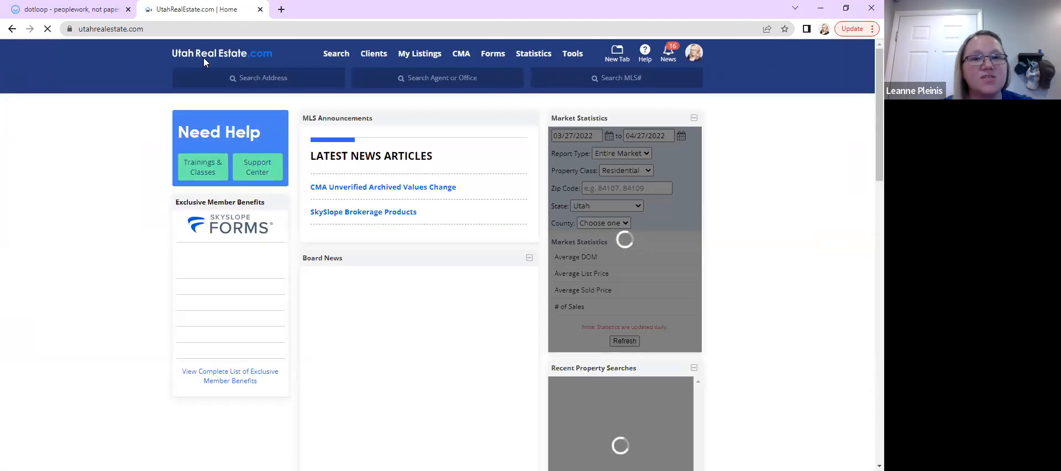
Open the first unfinished listing for editing from My Listings' Unfinished Listings
left_click(420, 54)
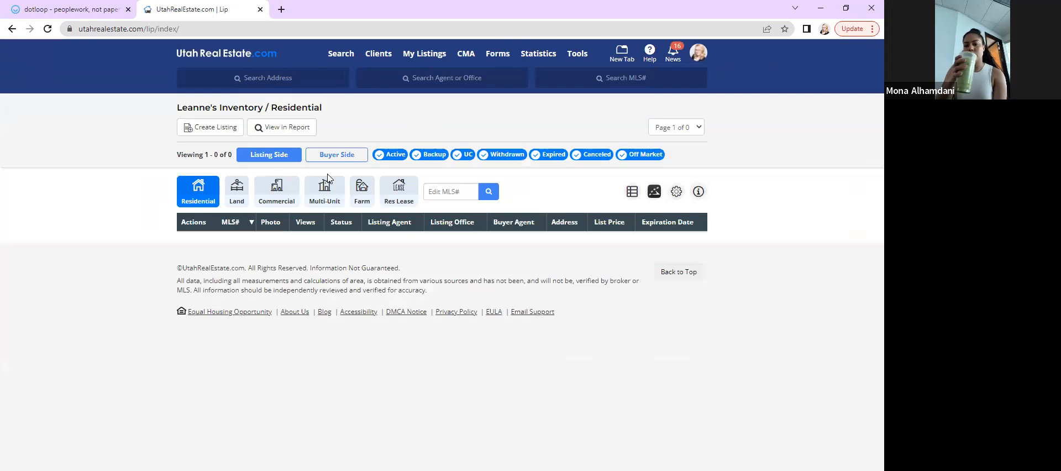
mouse_move(430, 59)
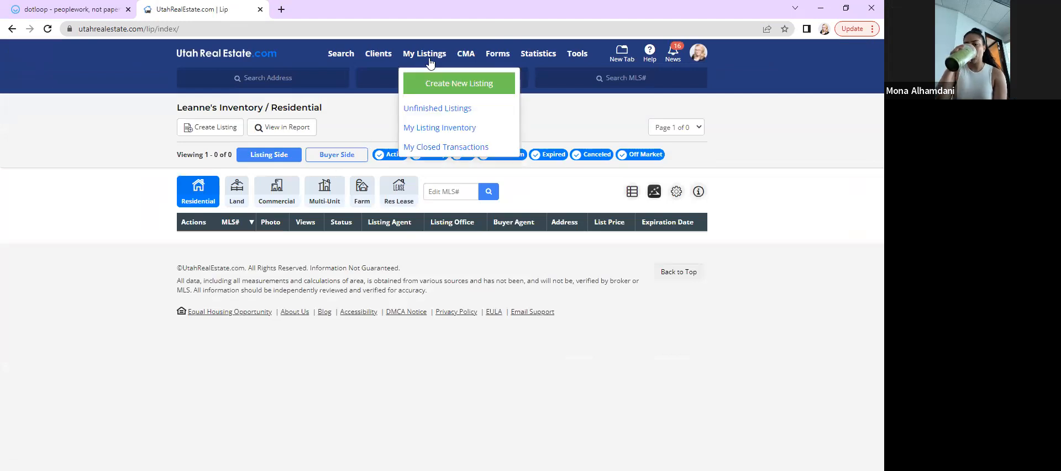
left_click(420, 108)
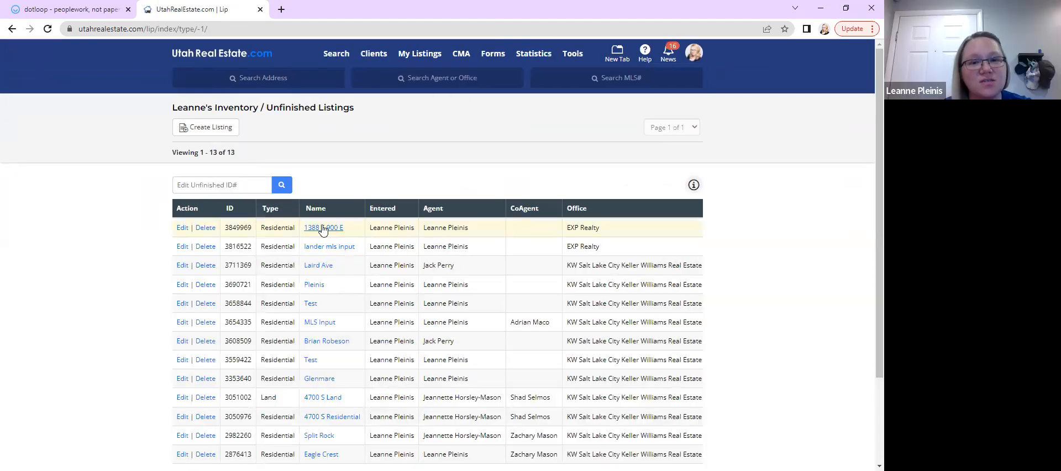
left_click(181, 230)
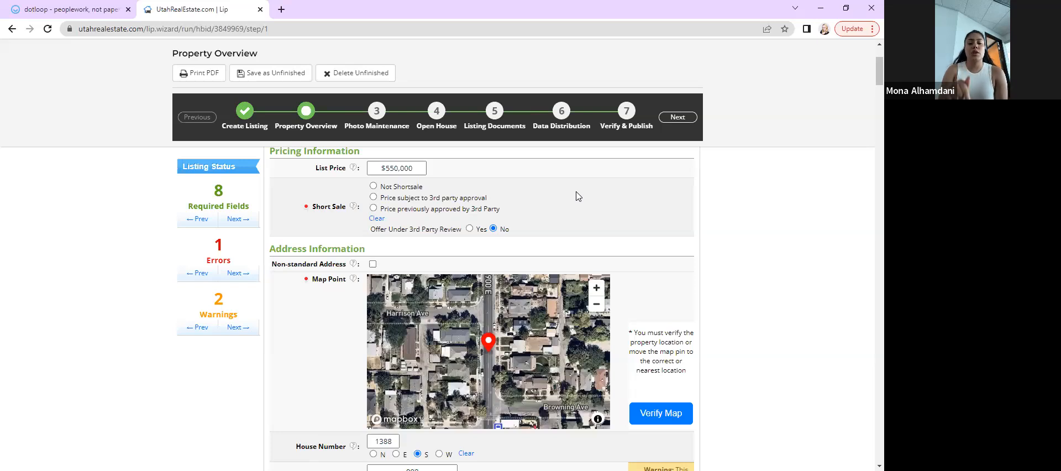
Set the listing's Short Sale option to Not Shortsale
scroll(577, 196, "up", 3)
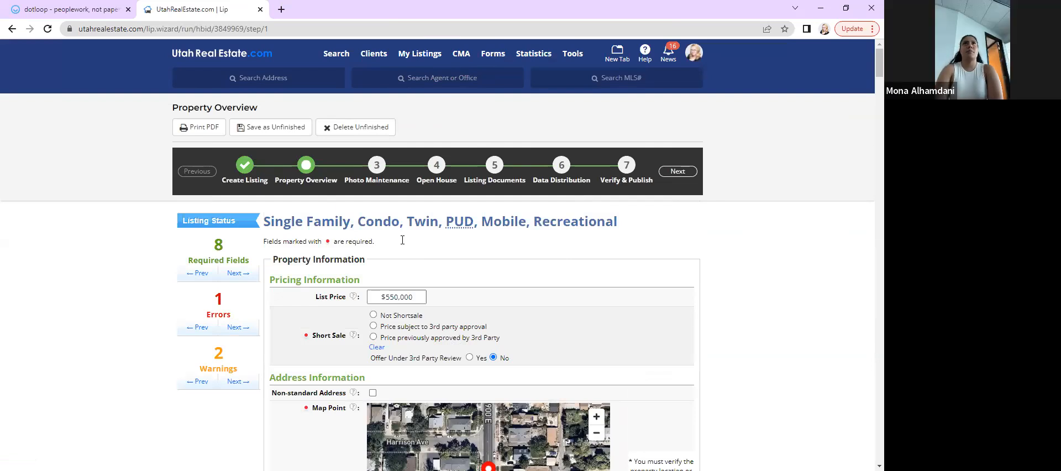
scroll(389, 311, "down", 1)
scroll(388, 311, "up", 1)
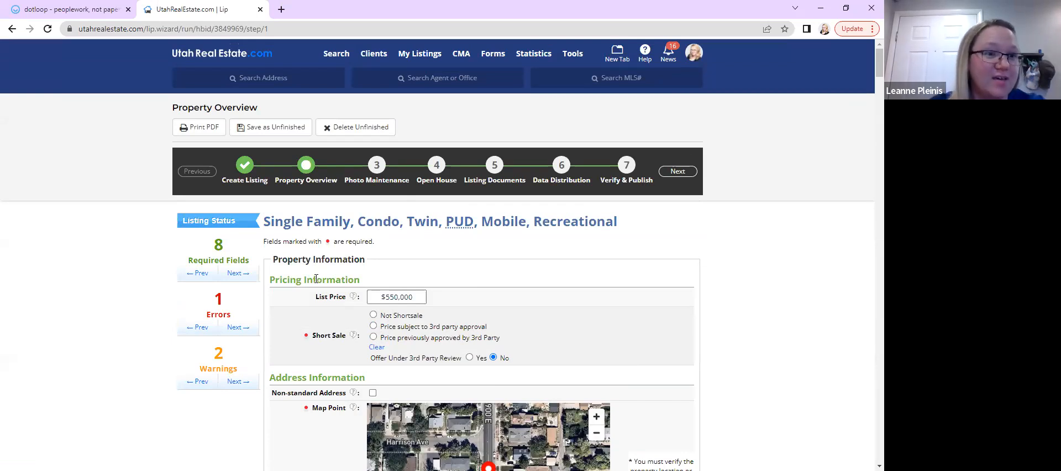
scroll(316, 279, "down", 1)
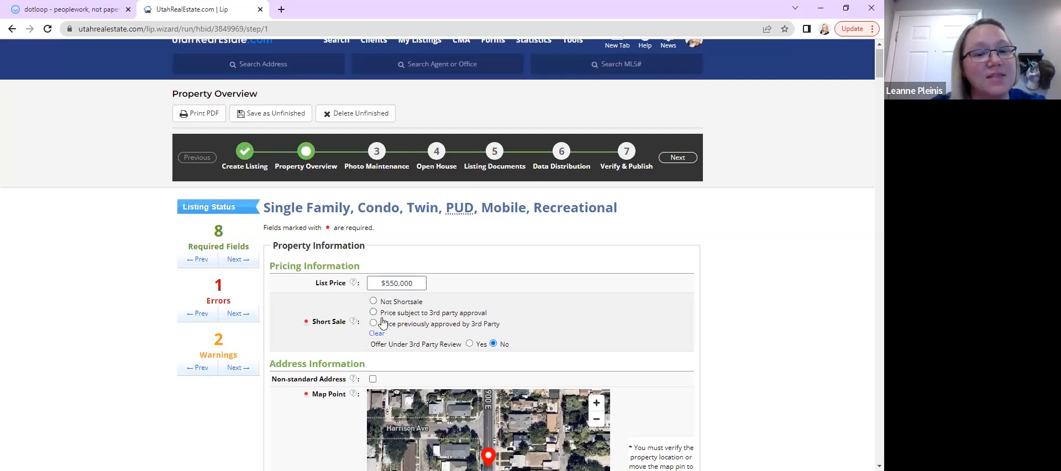
scroll(308, 346, "down", 1)
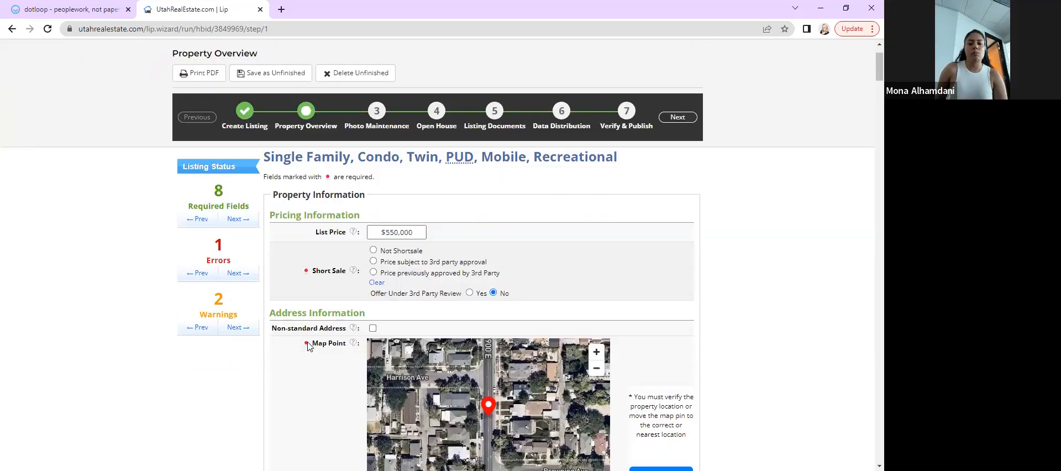
left_click(395, 253)
Open the listing's PDF printout preview and scroll through its pages
scroll(325, 348, "down", 7)
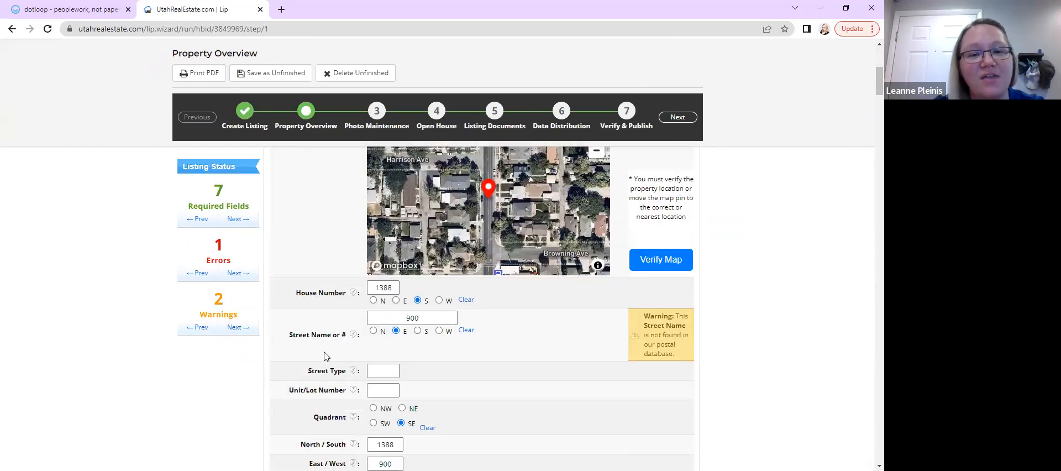
scroll(381, 296, "down", 9)
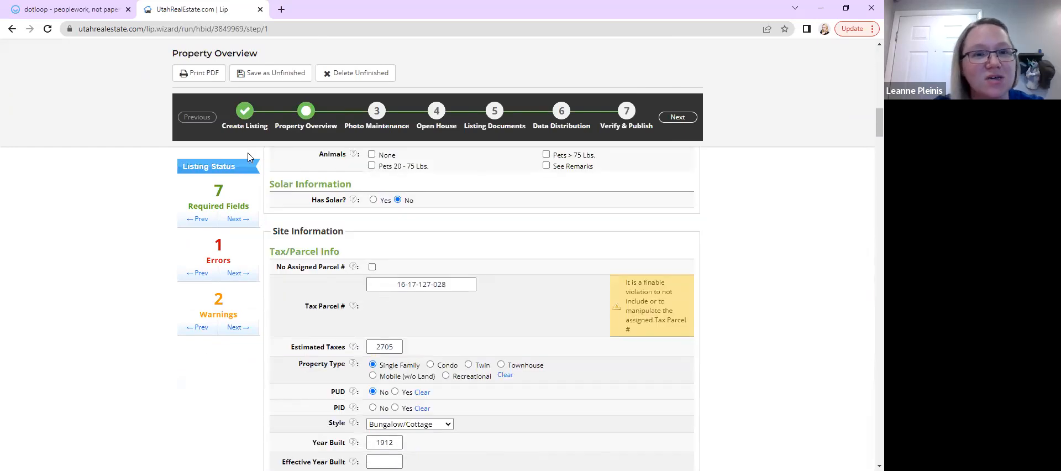
left_click(199, 74)
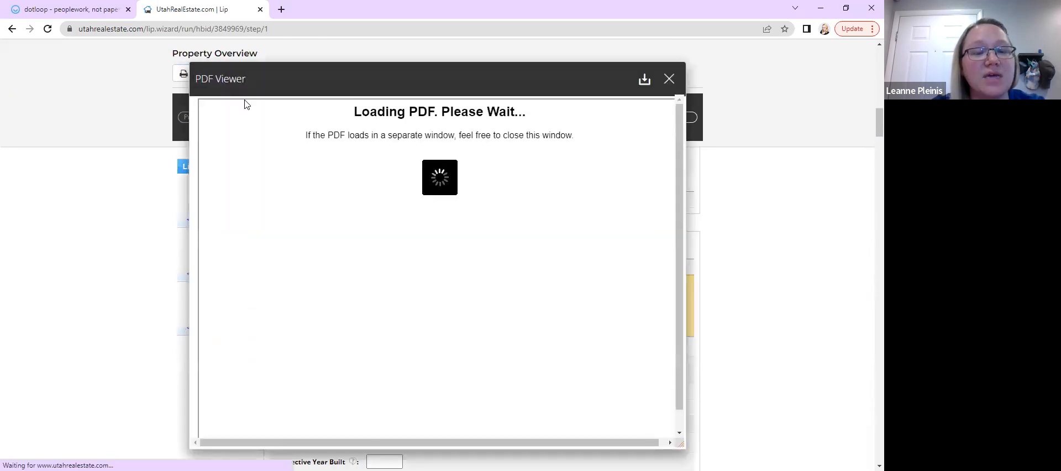
scroll(407, 278, "down", 2)
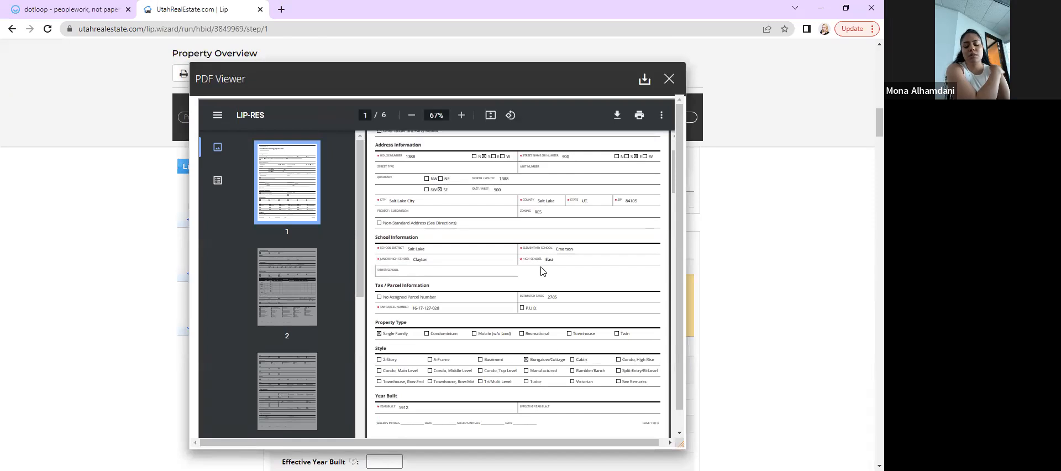
scroll(540, 270, "down", 3)
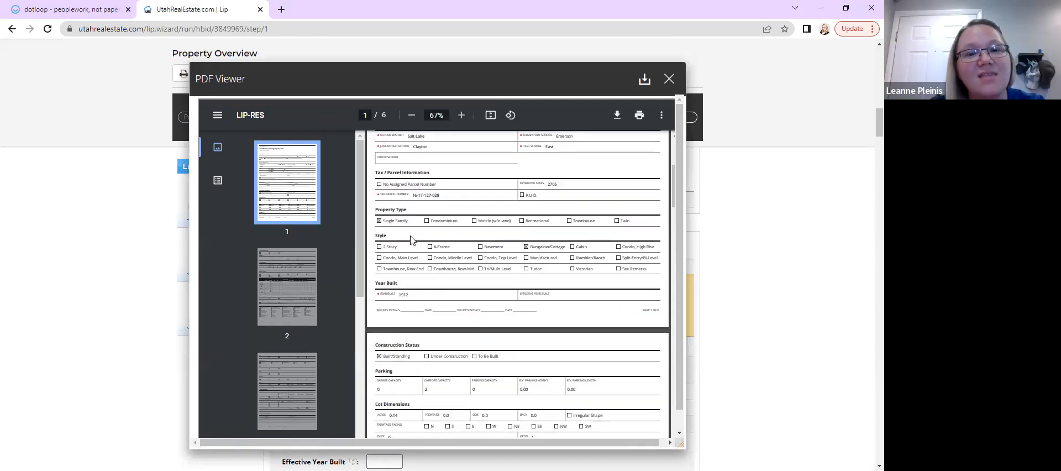
scroll(508, 303, "down", 10)
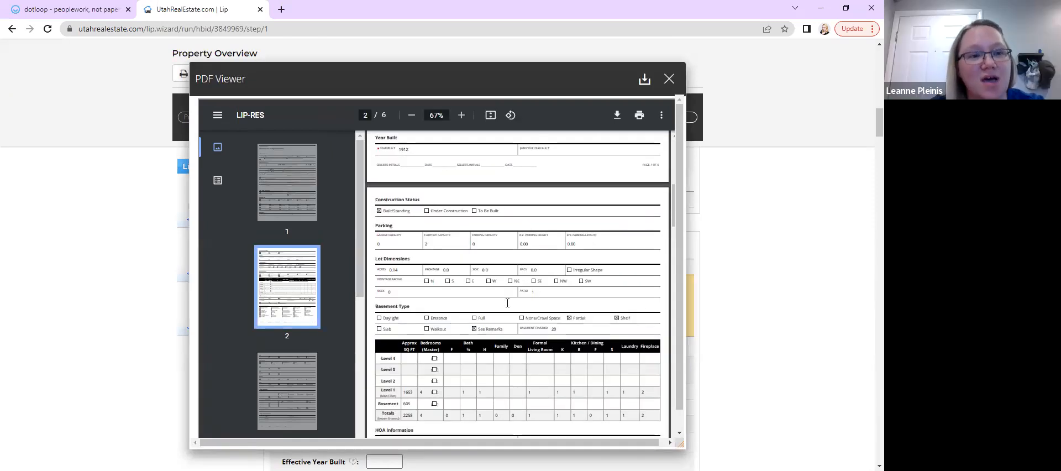
scroll(507, 304, "up", 10)
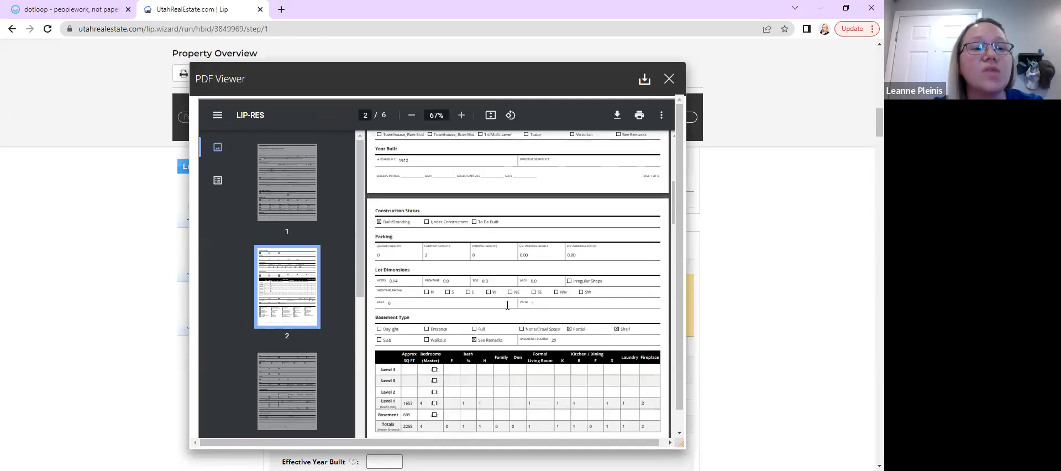
scroll(507, 305, "down", 8)
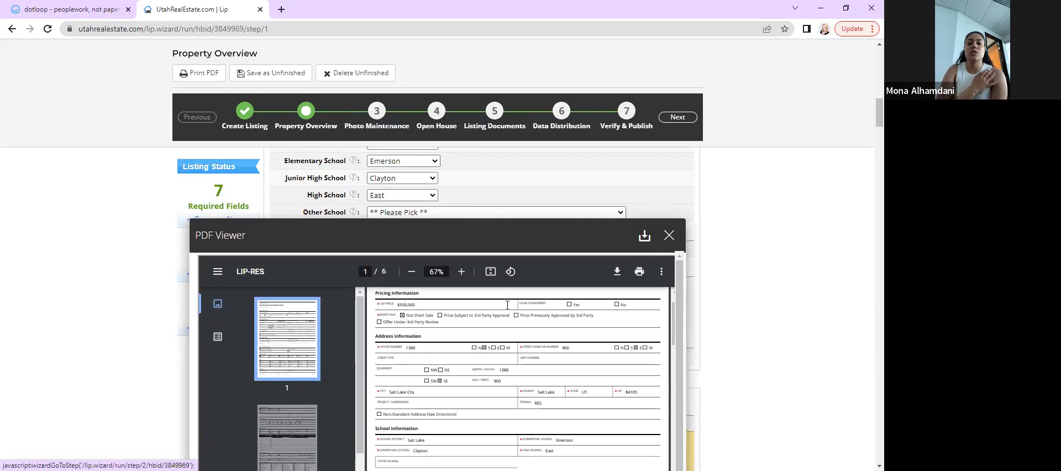
scroll(507, 305, "down", 5)
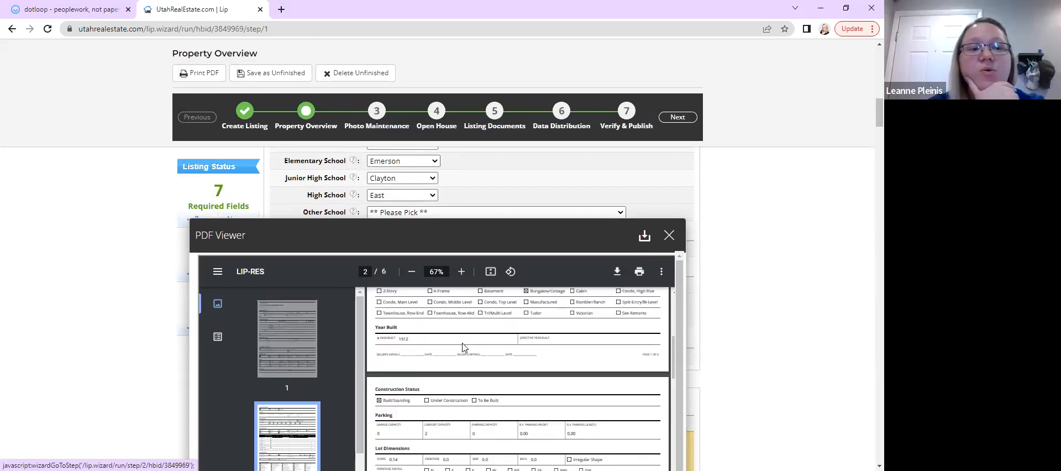
Review the six pages of the LIP-RES listing input form in the PDF viewer, moving the viewer up for more room
scroll(546, 307, "down", 3)
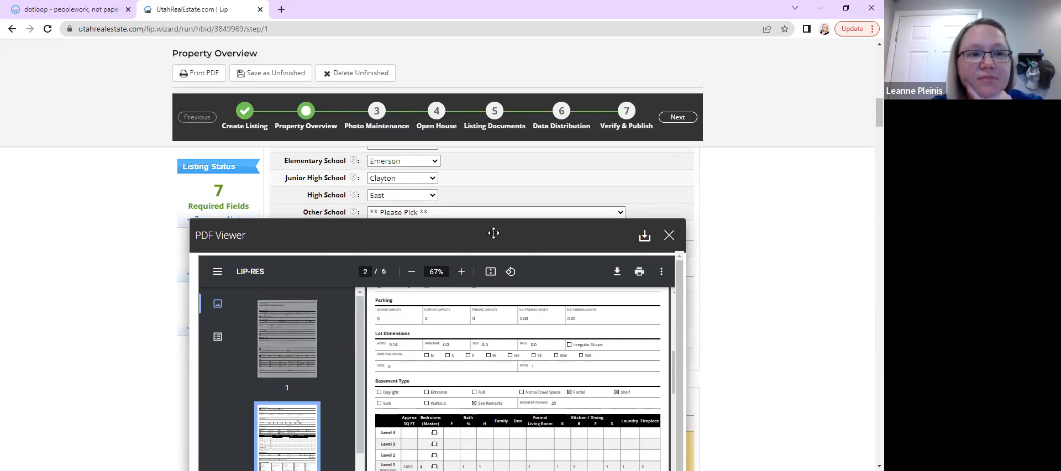
left_click_drag(494, 233, 490, 97)
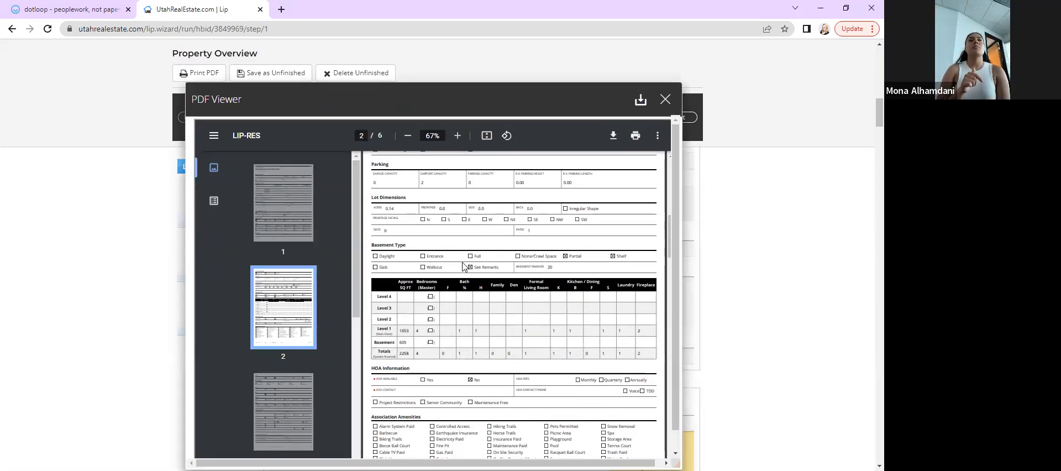
scroll(464, 267, "up", 5)
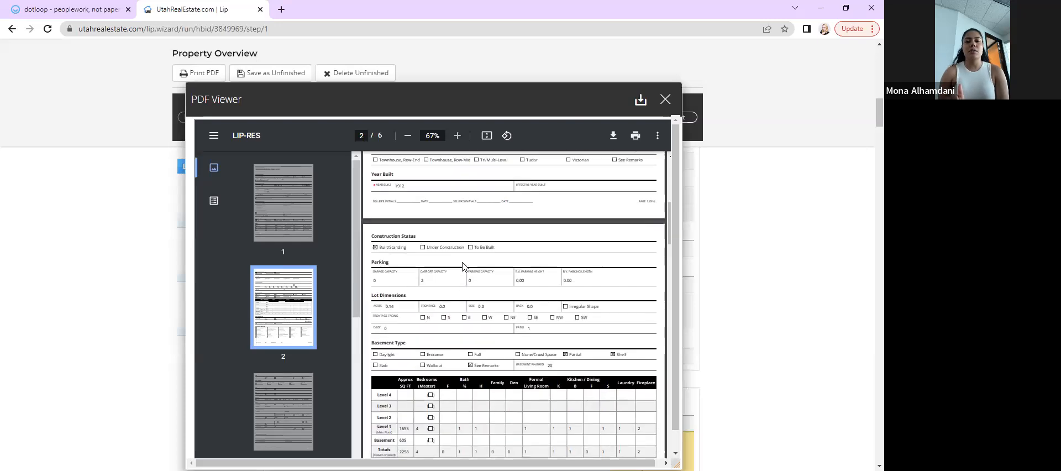
scroll(464, 267, "up", 2)
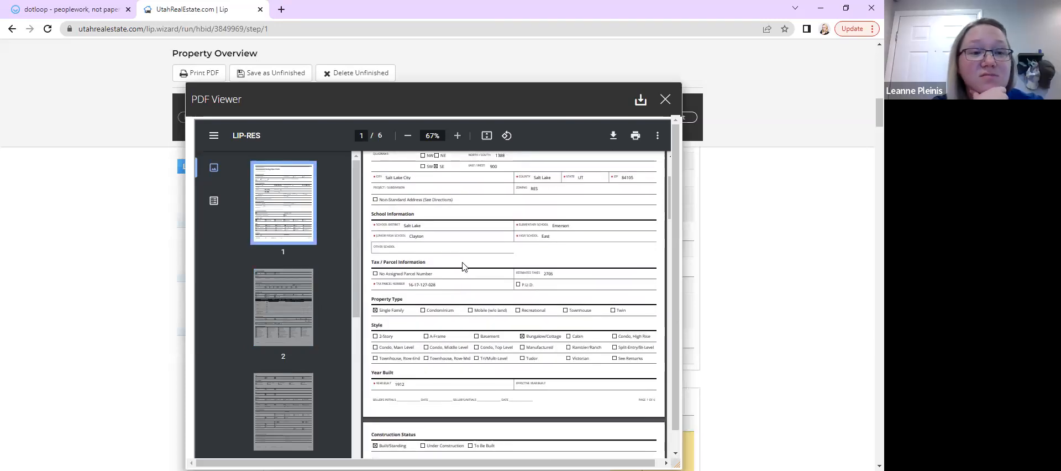
scroll(463, 267, "up", 3)
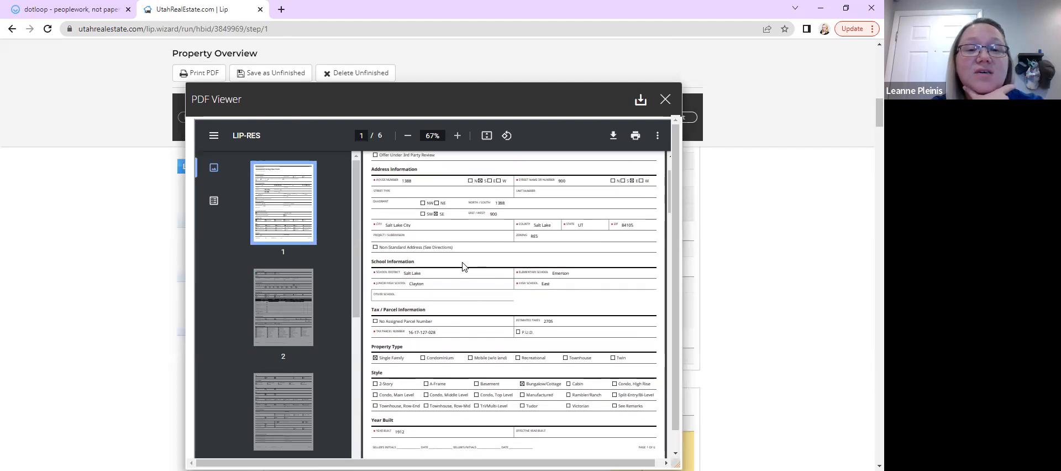
scroll(463, 267, "up", 1)
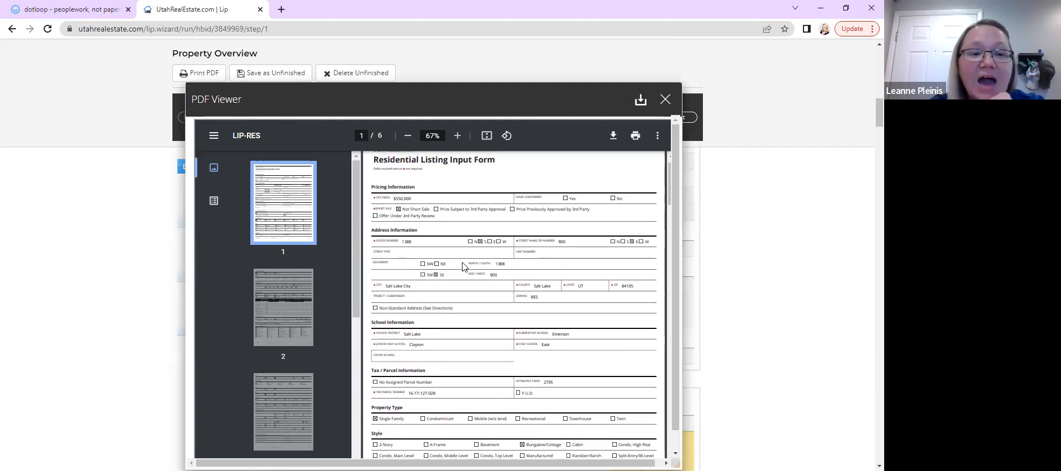
scroll(465, 267, "up", 1)
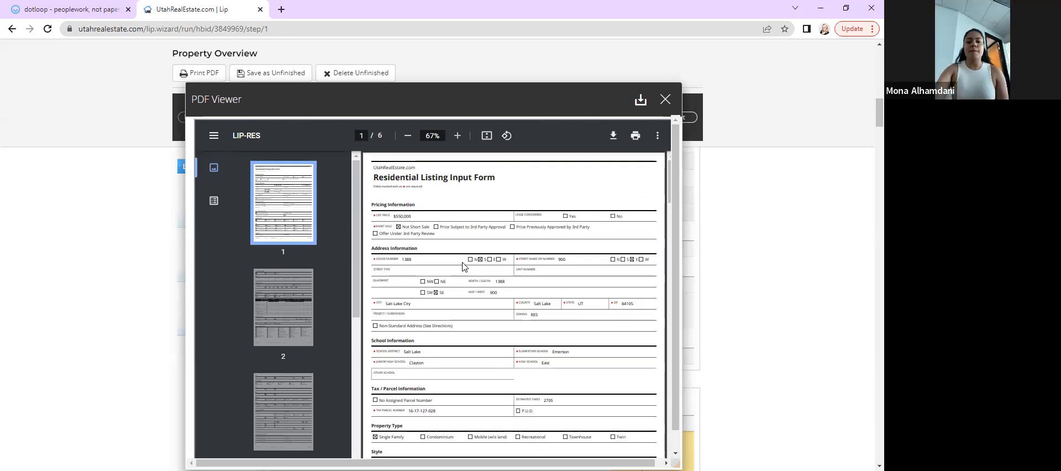
scroll(465, 267, "down", 1)
scroll(464, 267, "up", 1)
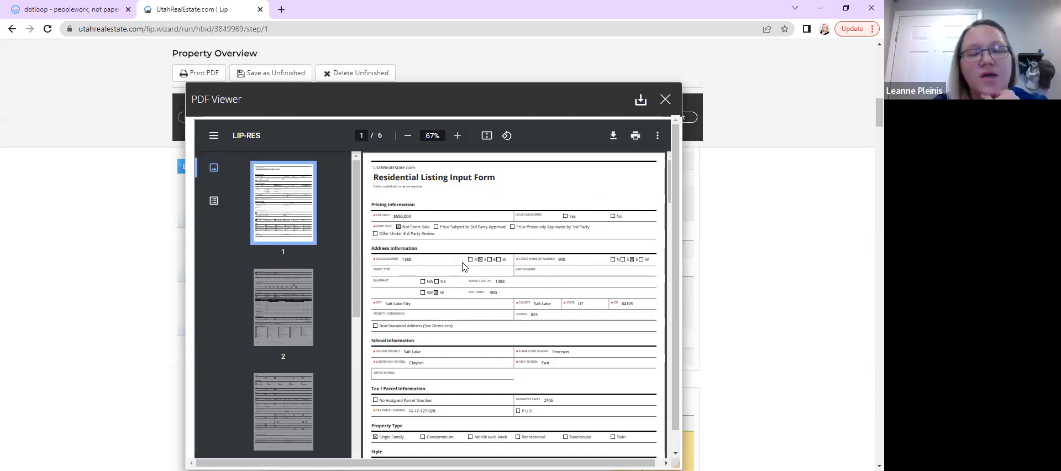
scroll(464, 267, "up", 1)
scroll(464, 267, "down", 2)
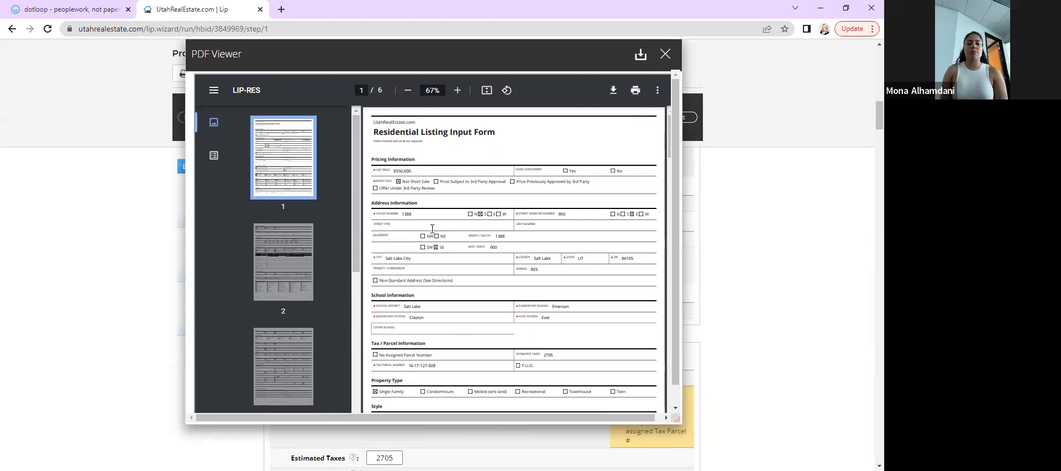
scroll(444, 260, "down", 1)
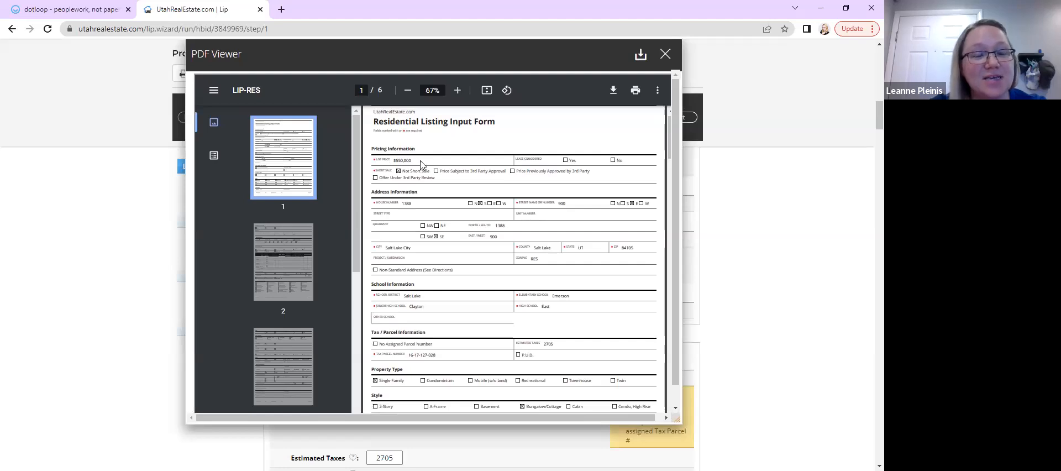
scroll(436, 272, "down", 4)
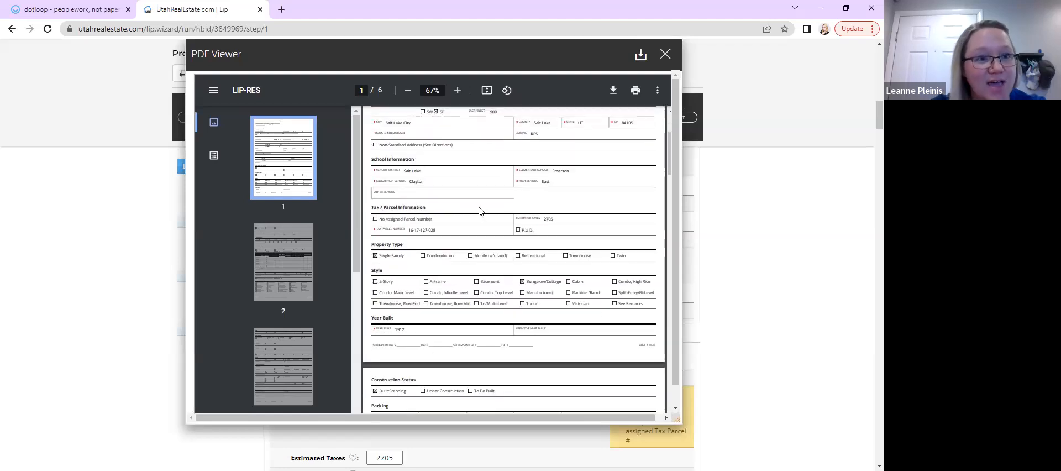
scroll(480, 210, "down", 3)
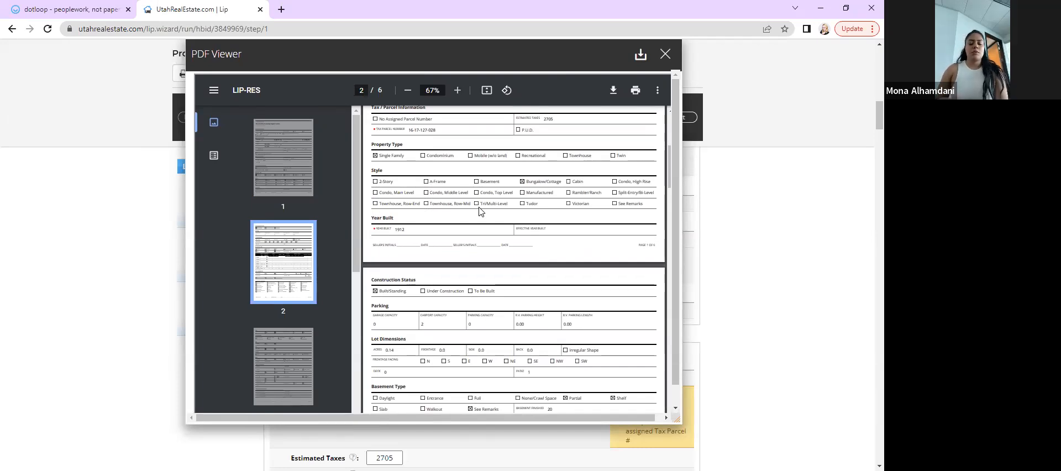
scroll(466, 243, "down", 1)
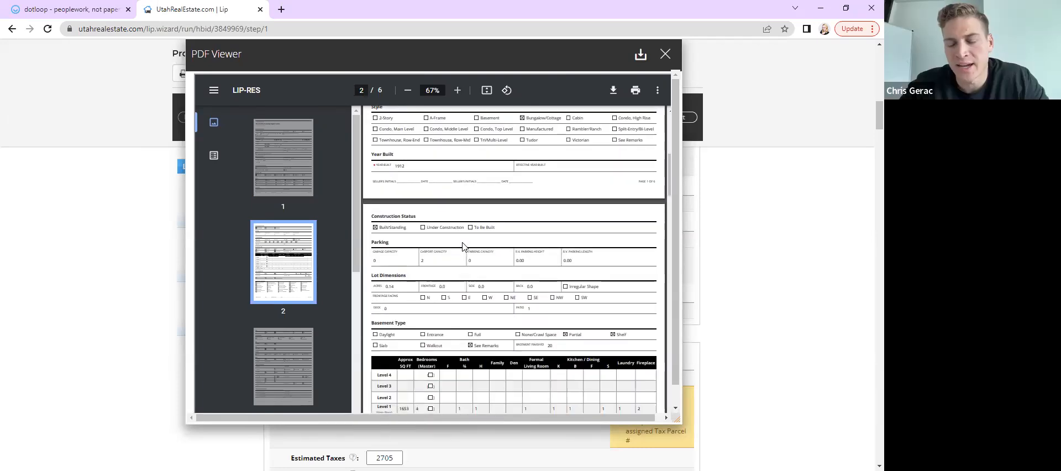
scroll(462, 247, "down", 2)
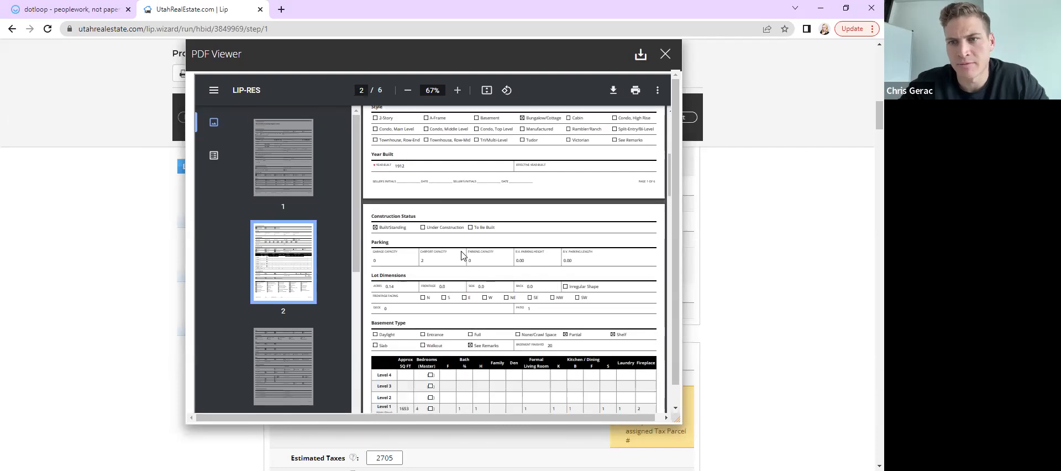
scroll(463, 255, "down", 10)
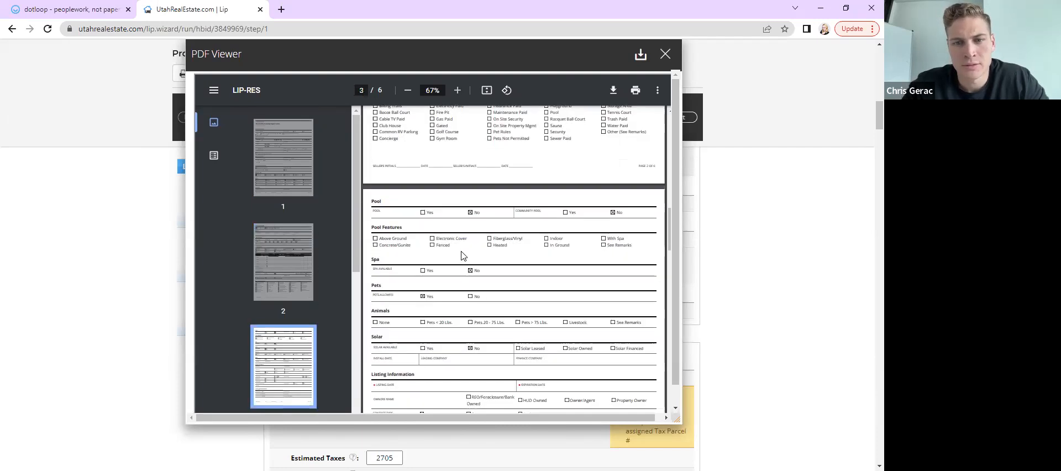
scroll(463, 255, "down", 12)
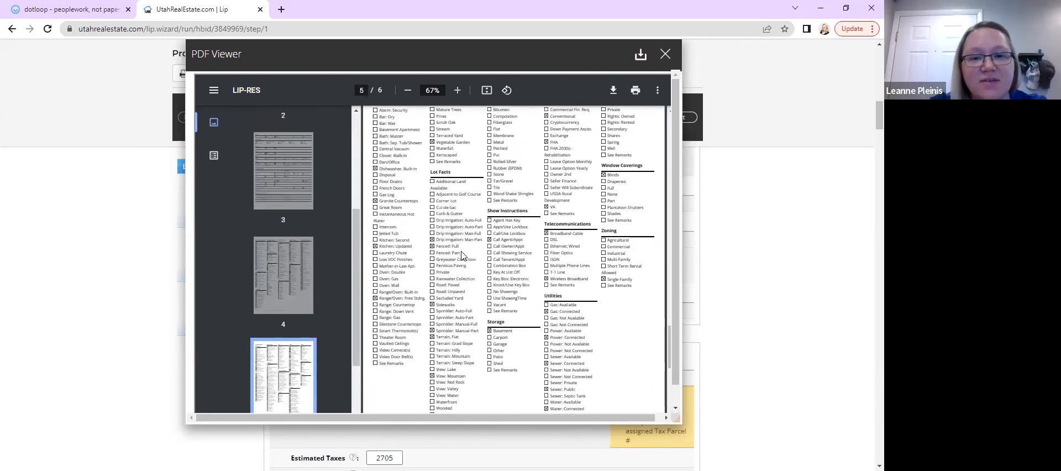
scroll(409, 146, "up", 1)
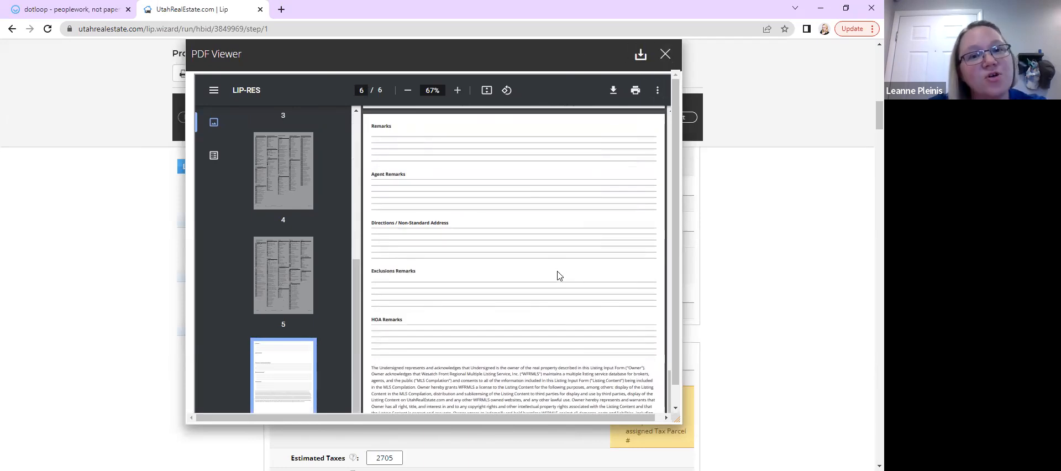
scroll(558, 276, "down", 1)
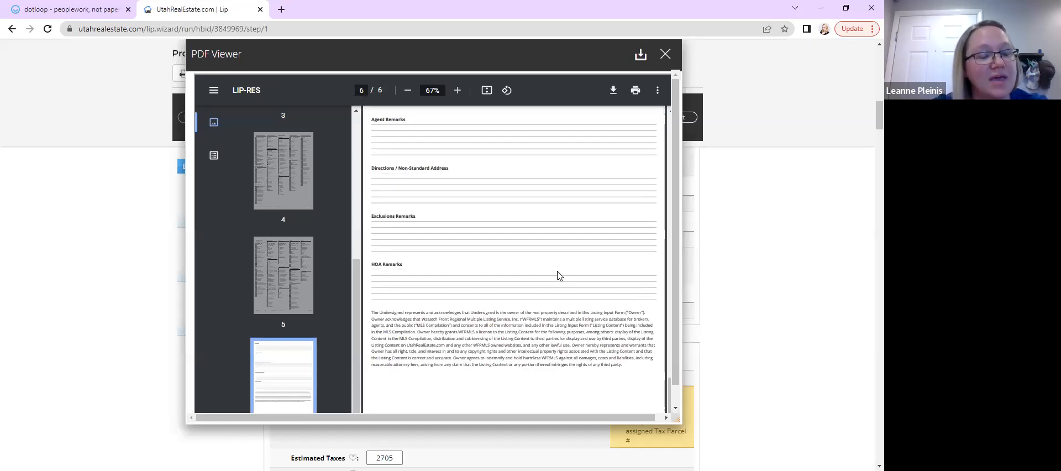
scroll(559, 276, "down", 1)
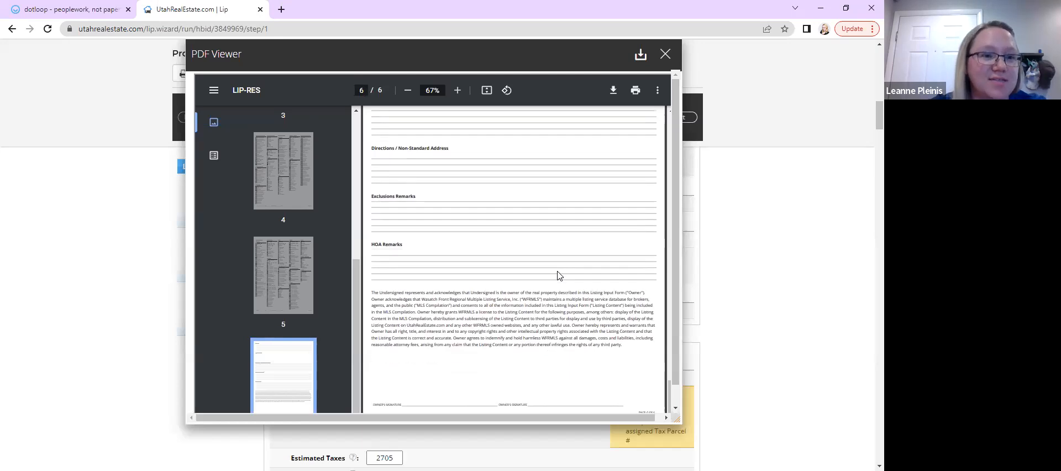
scroll(558, 275, "up", 20)
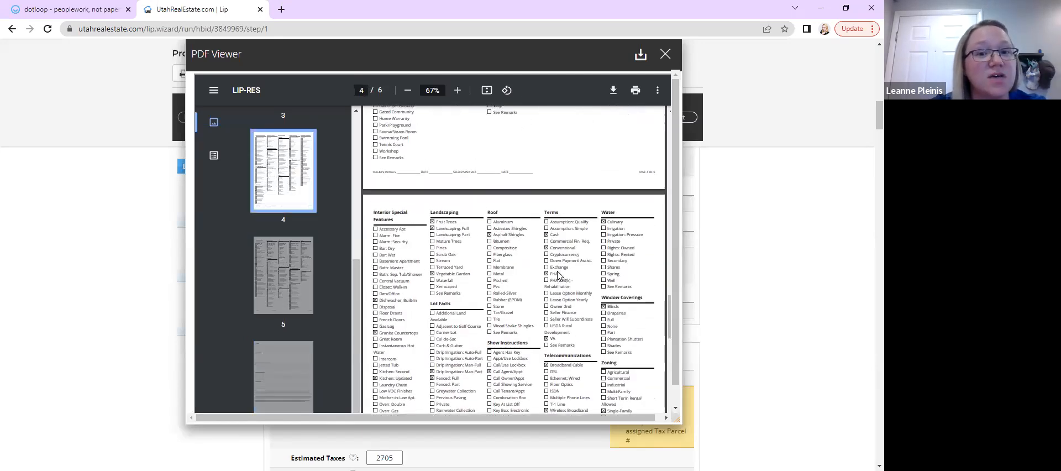
scroll(558, 276, "up", 20)
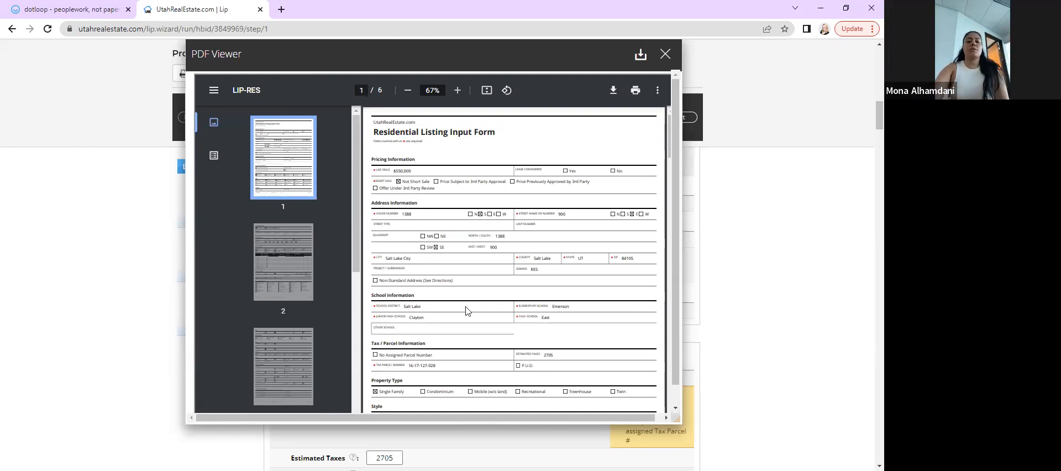
scroll(465, 311, "down", 3)
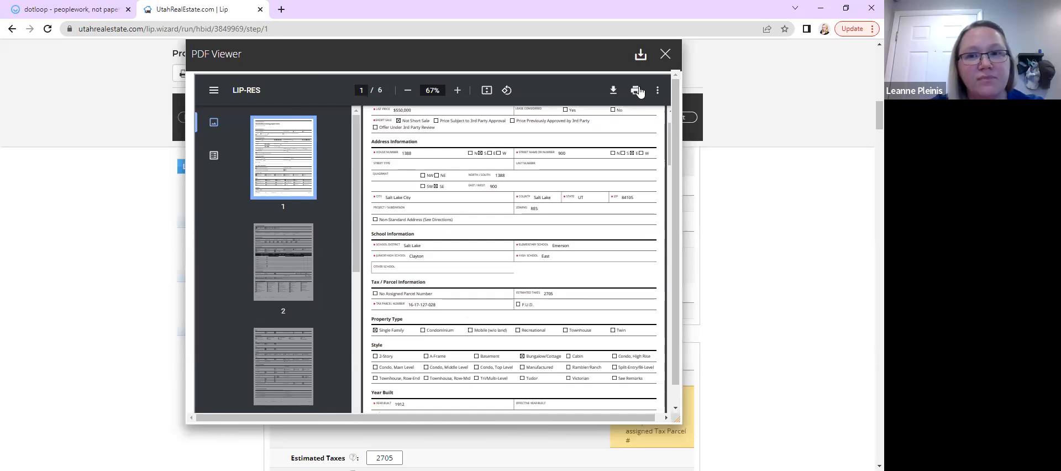
Close the PDF viewer and return to the top of the listing's Property Overview form
left_click(665, 53)
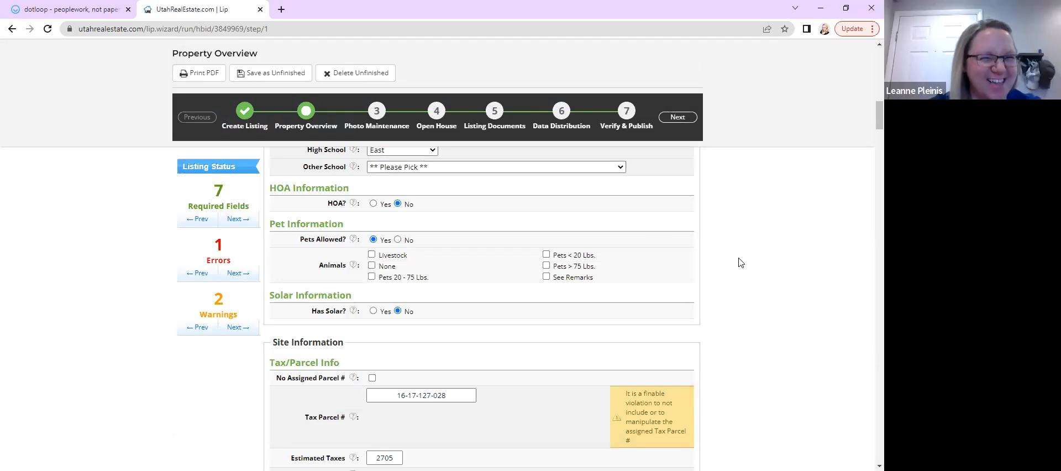
scroll(741, 262, "up", 8)
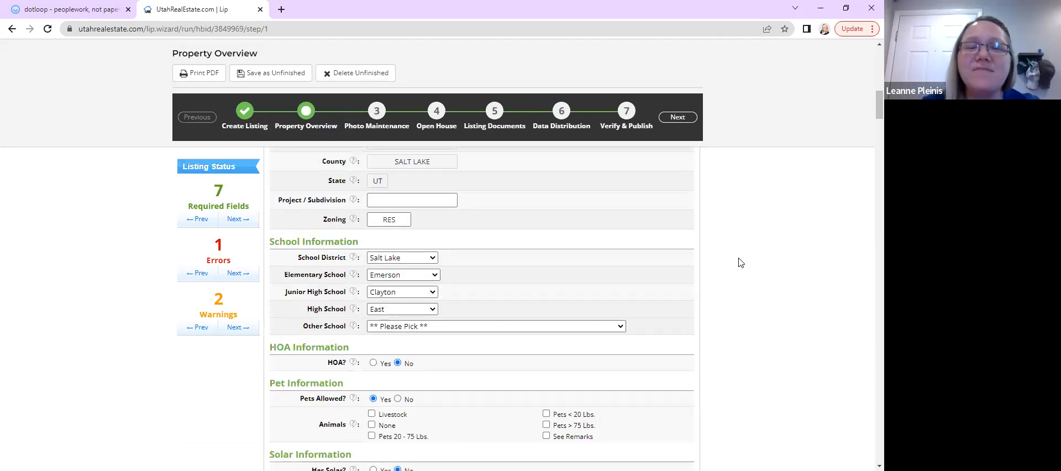
scroll(741, 263, "up", 3)
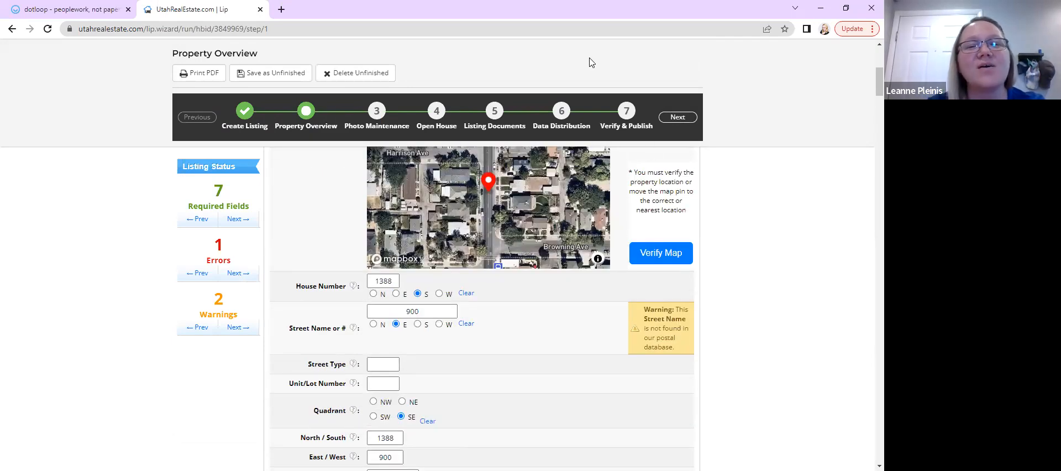
scroll(810, 221, "up", 5)
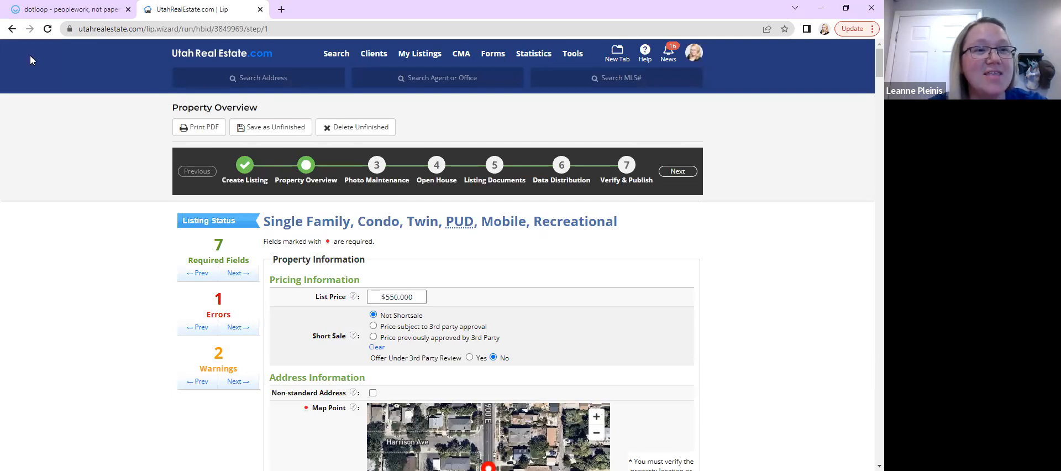
Switch to the dotloop tab and review the document list of the Perry Group Dotloop Training loop
left_click(33, 11)
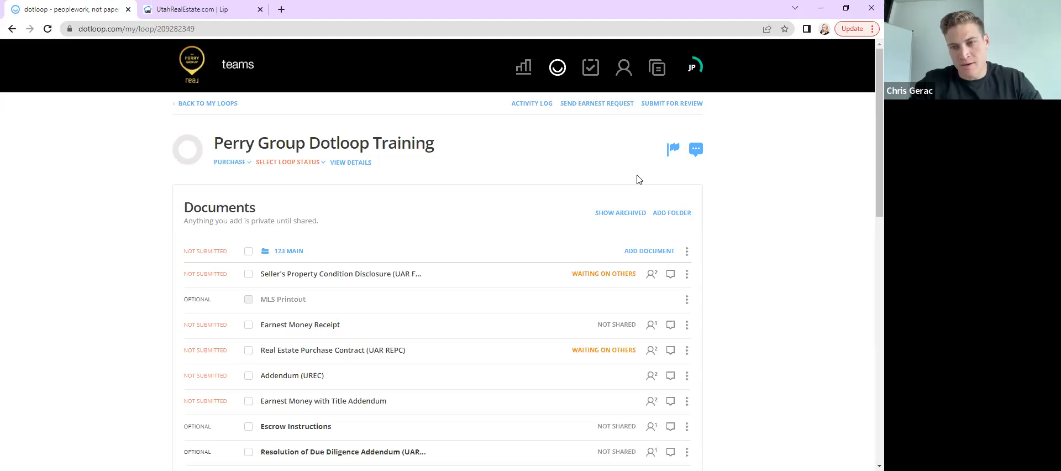
scroll(639, 176, "down", 2)
scroll(788, 186, "down", 2)
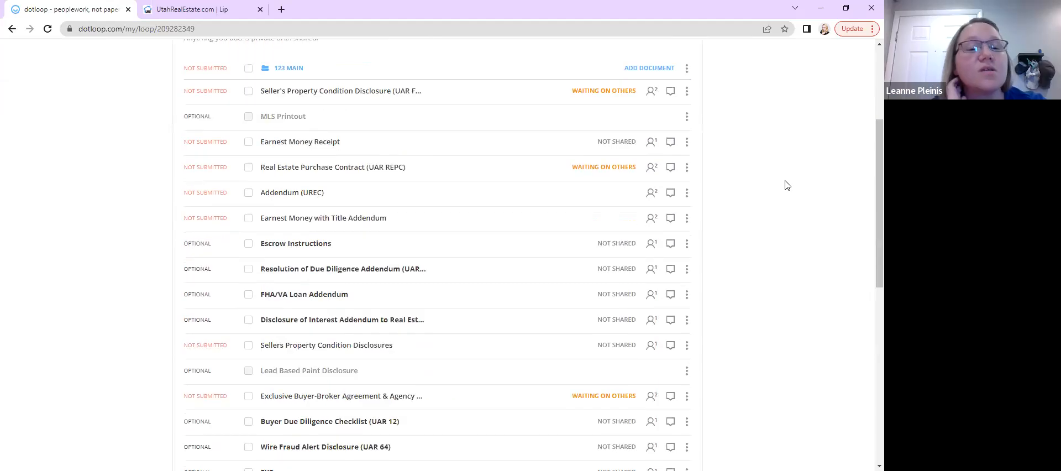
scroll(787, 185, "down", 1)
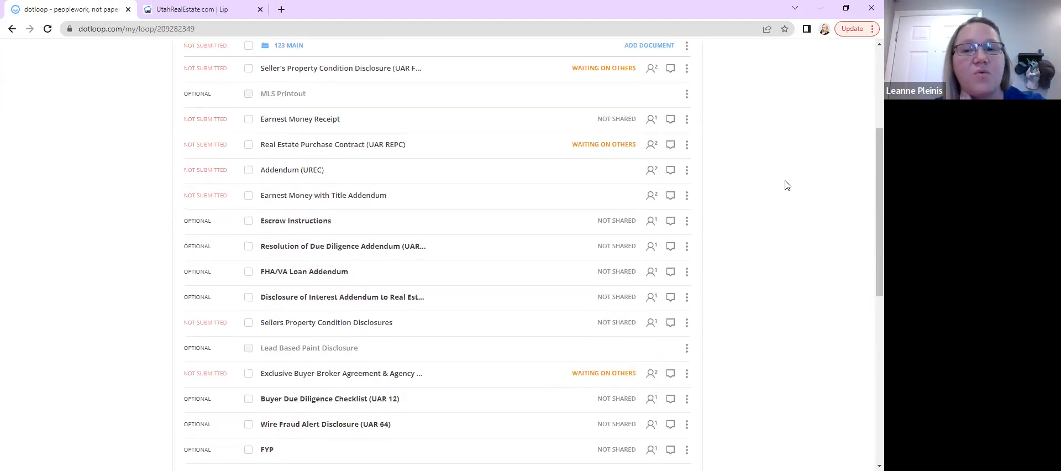
scroll(788, 185, "up", 1)
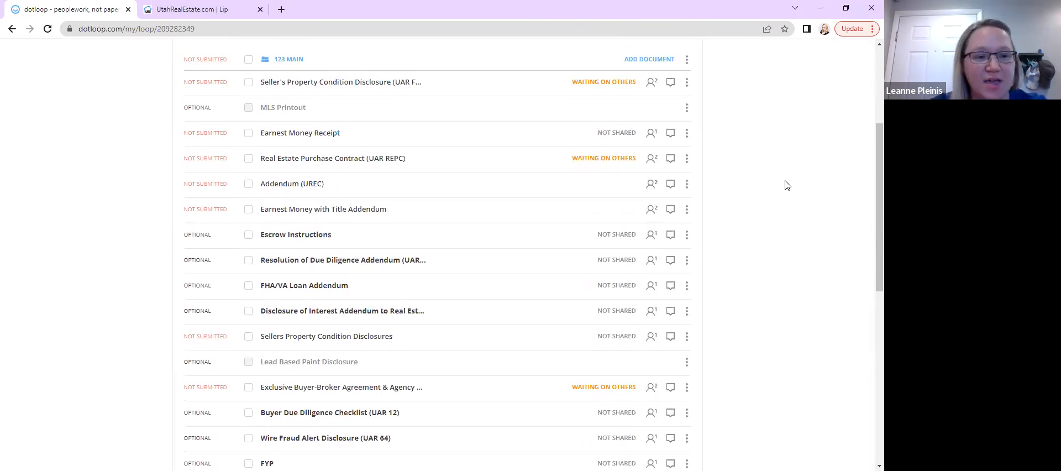
scroll(787, 185, "up", 1)
scroll(787, 185, "down", 2)
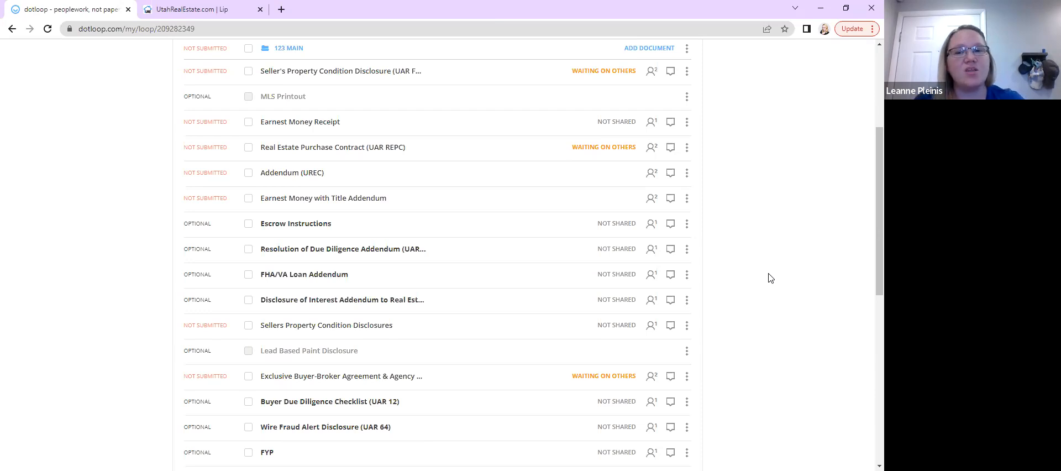
scroll(770, 287, "down", 1)
scroll(770, 288, "up", 2)
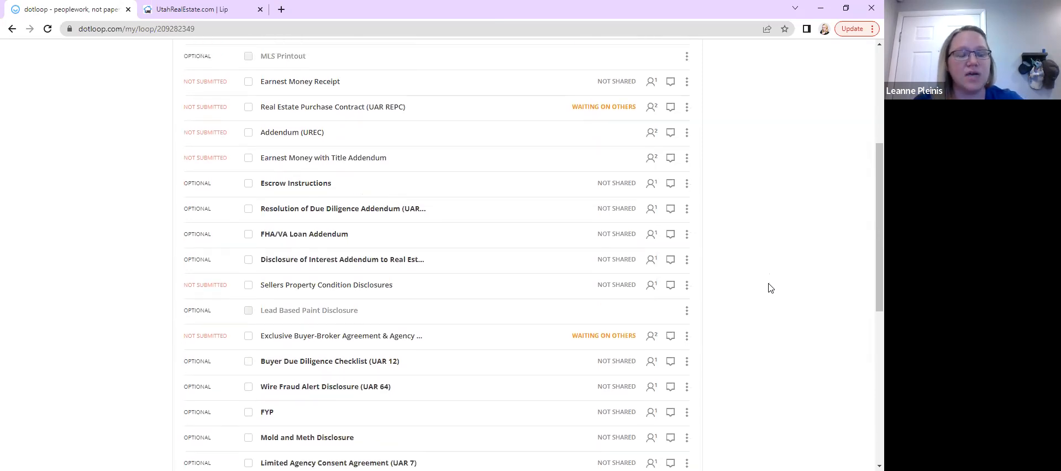
scroll(529, 370, "down", 3)
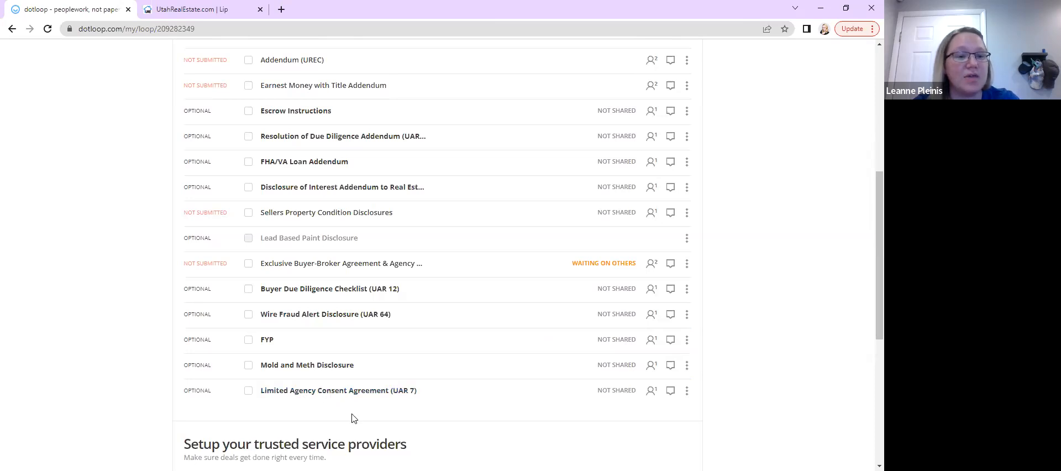
scroll(354, 419, "down", 1)
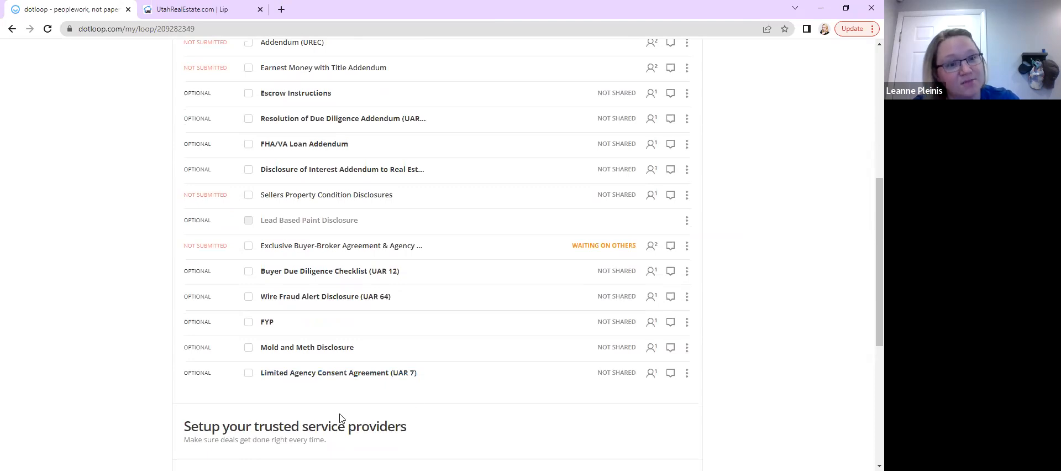
scroll(340, 418, "down", 1)
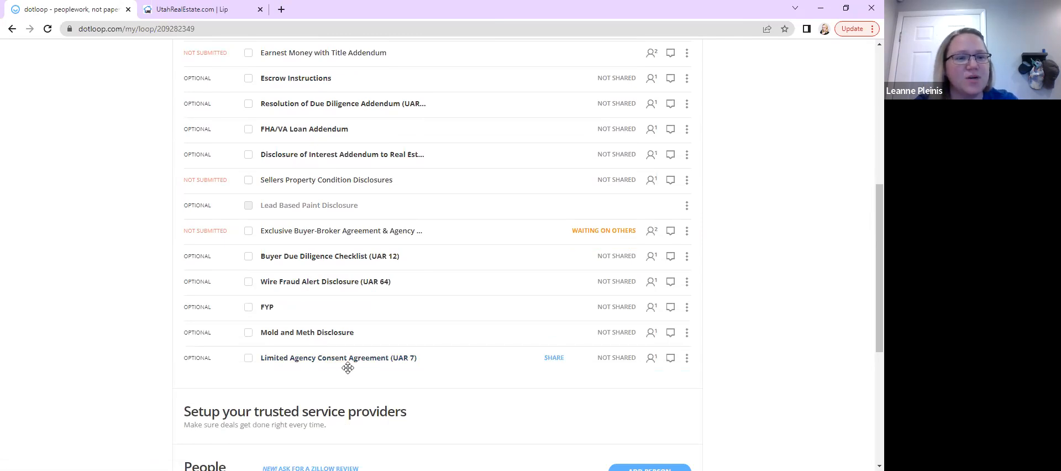
scroll(348, 368, "up", 1)
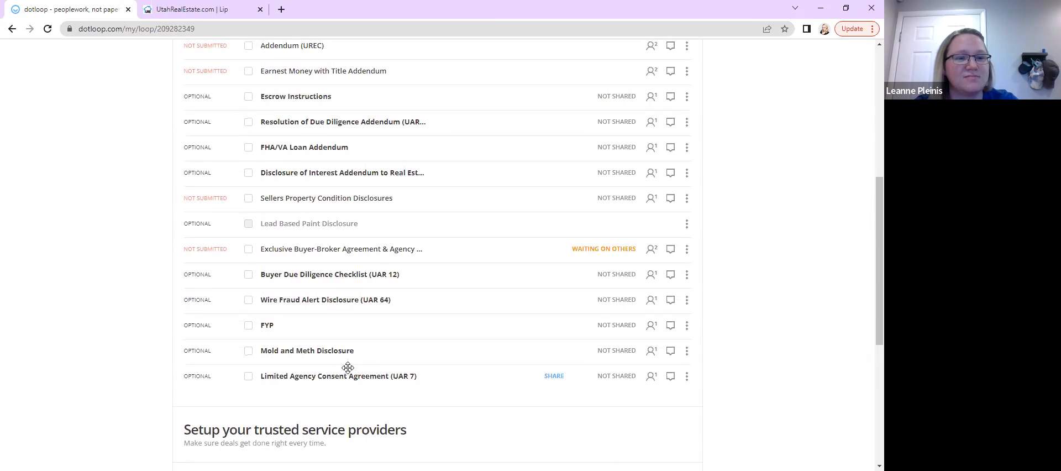
scroll(348, 369, "up", 1)
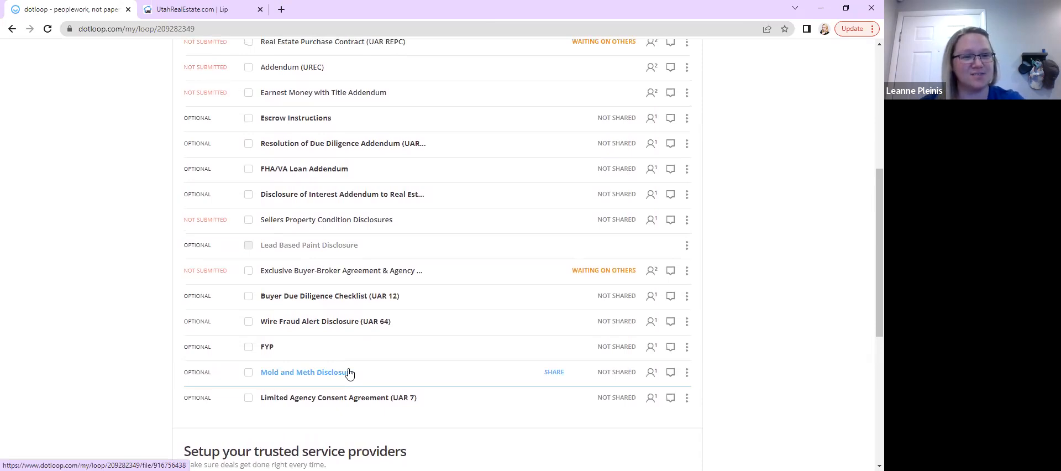
Open the loop's details page and go back to the loop
left_click_drag(349, 373, 495, 312)
scroll(493, 310, "up", 5)
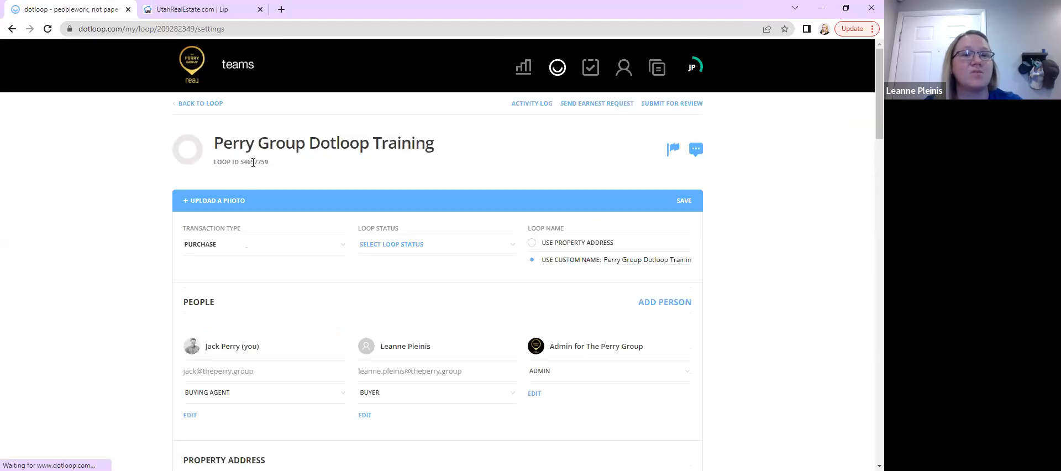
left_click(199, 105)
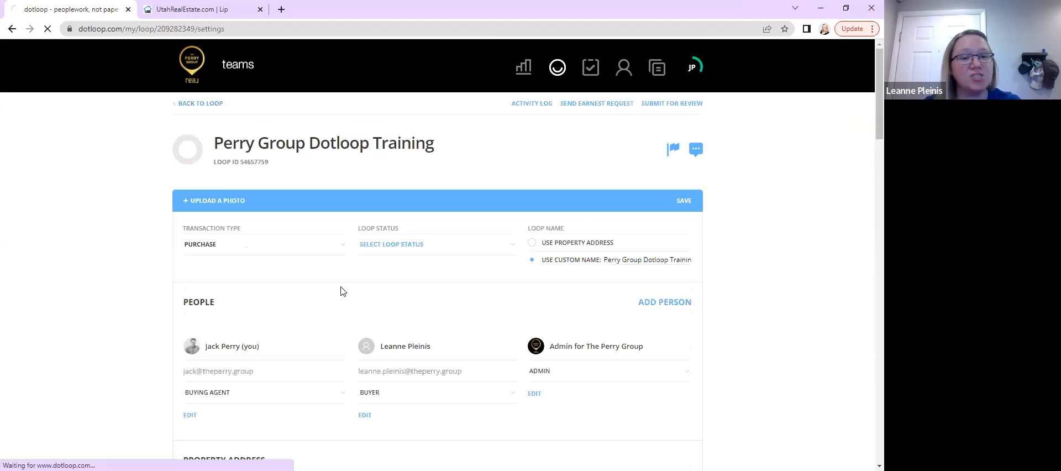